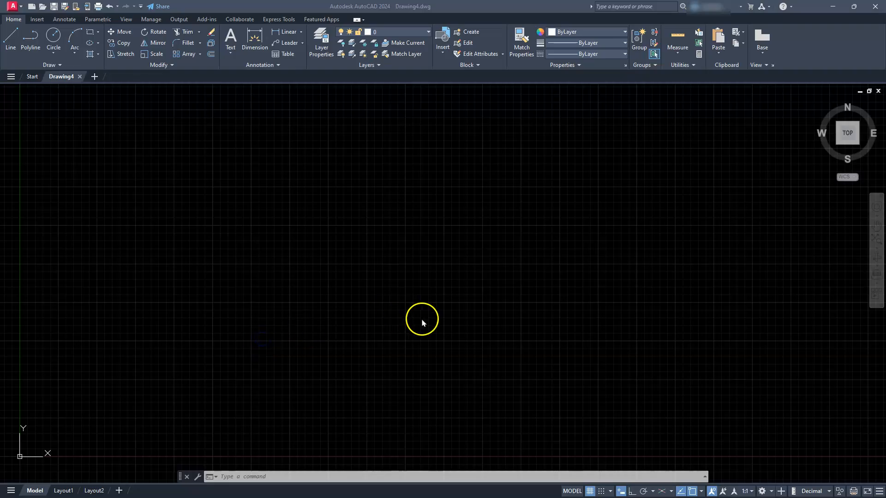
# - Hide the drawing grid, turn on ortho mode, and check which object snap types are enabled
pyautogui.click(580, 420)
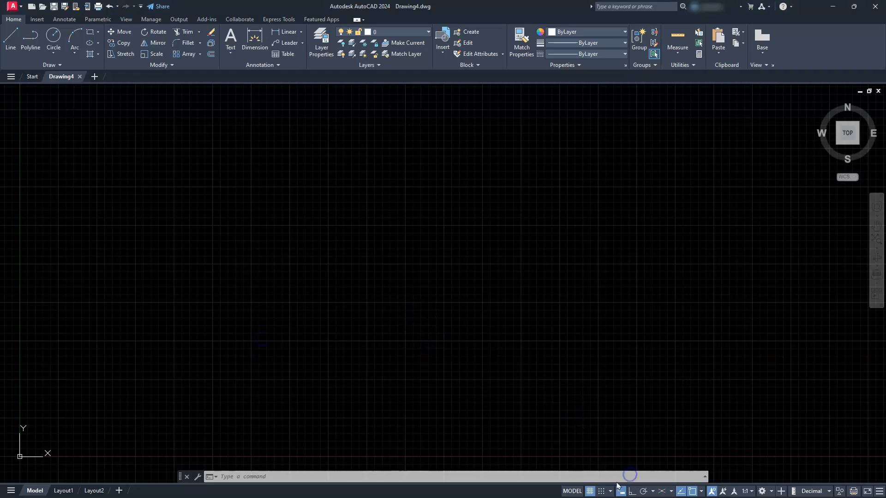
pyautogui.click(591, 492)
pyautogui.click(590, 492)
pyautogui.click(631, 491)
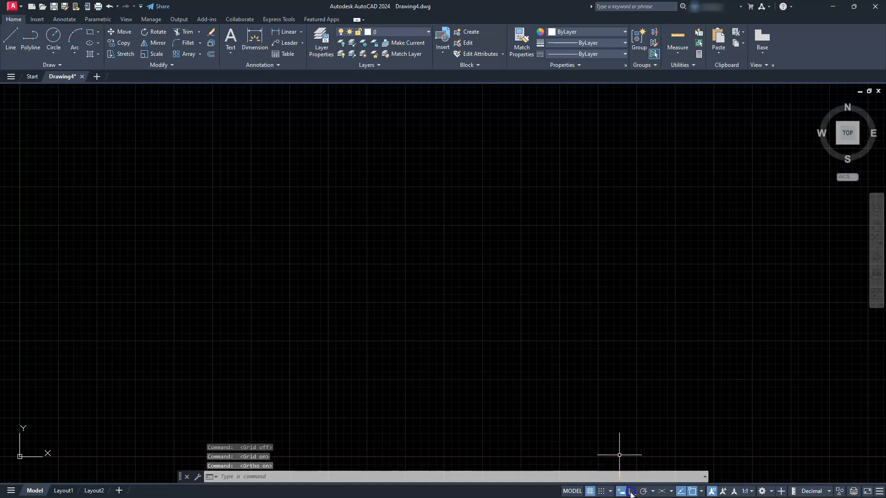
pyautogui.click(590, 492)
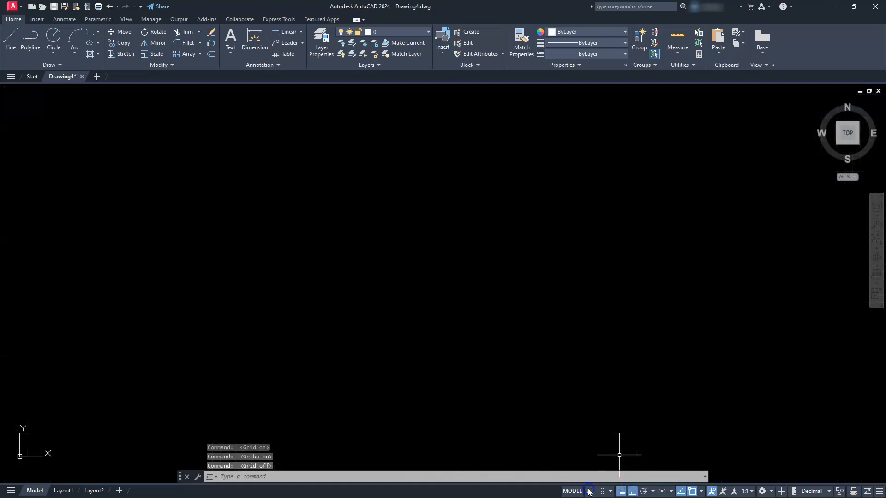
pyautogui.click(701, 491)
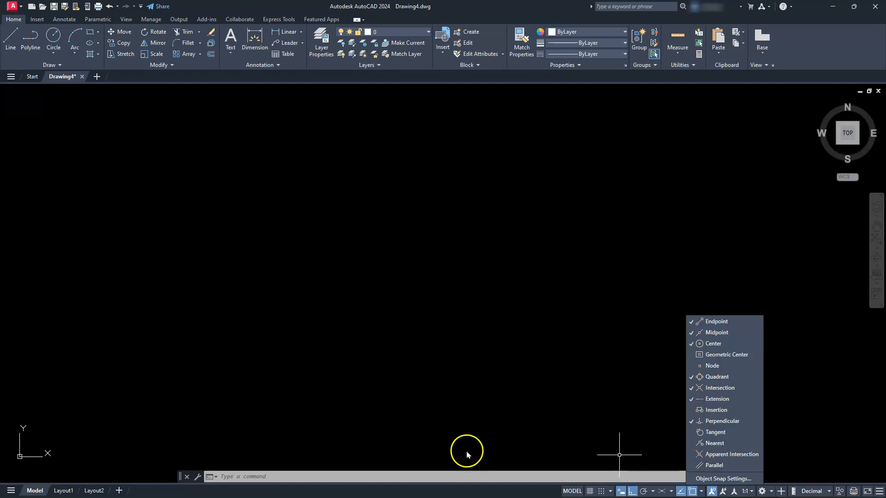
pyautogui.click(291, 349)
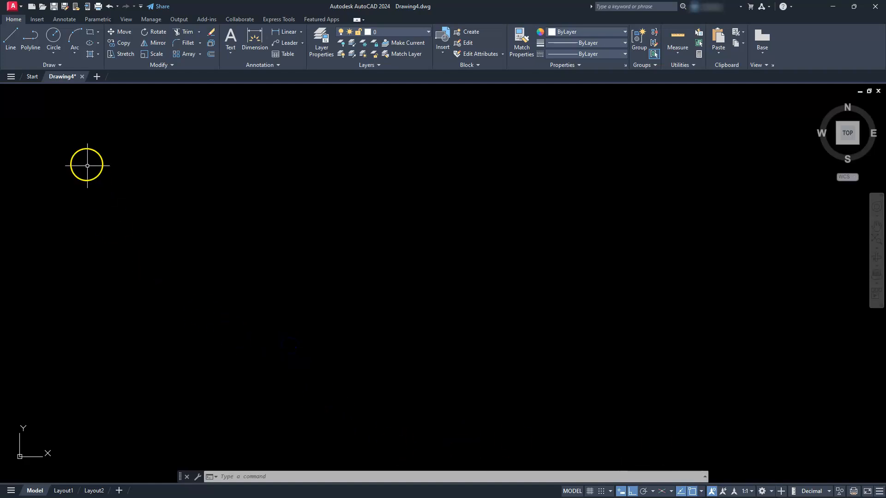
# - Draw a horizontal line 120 units long toward the right as the outline's bottom edge
pyautogui.click(10, 39)
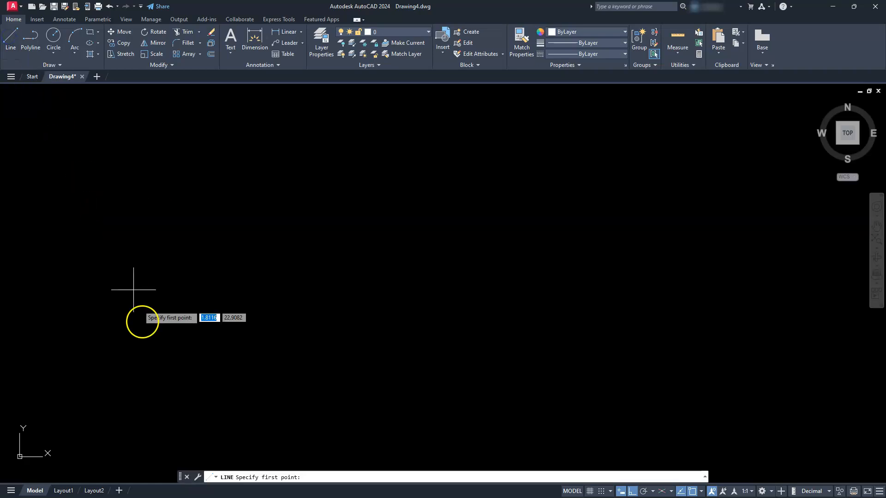
pyautogui.click(136, 382)
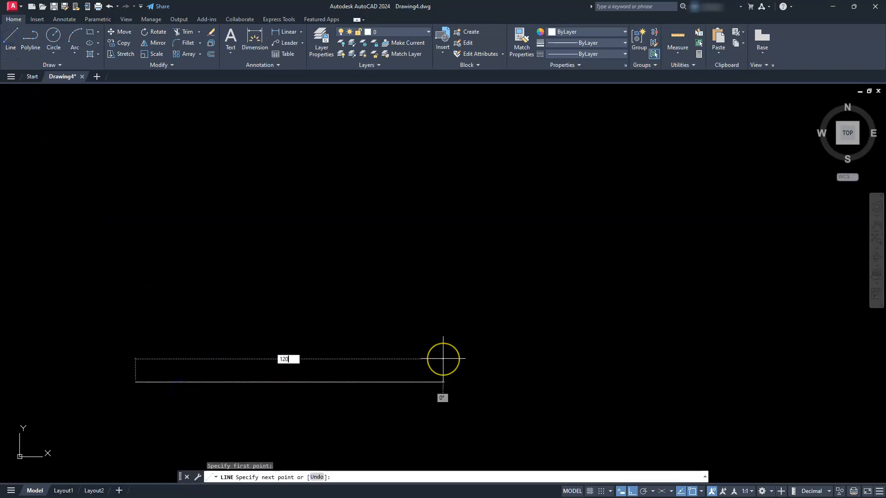
pyautogui.write('120')
pyautogui.press('Return')
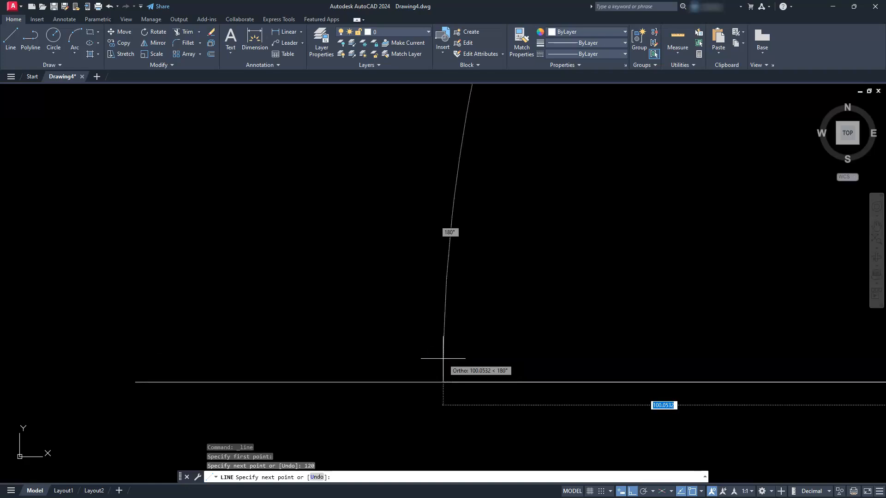
pyautogui.press('Escape')
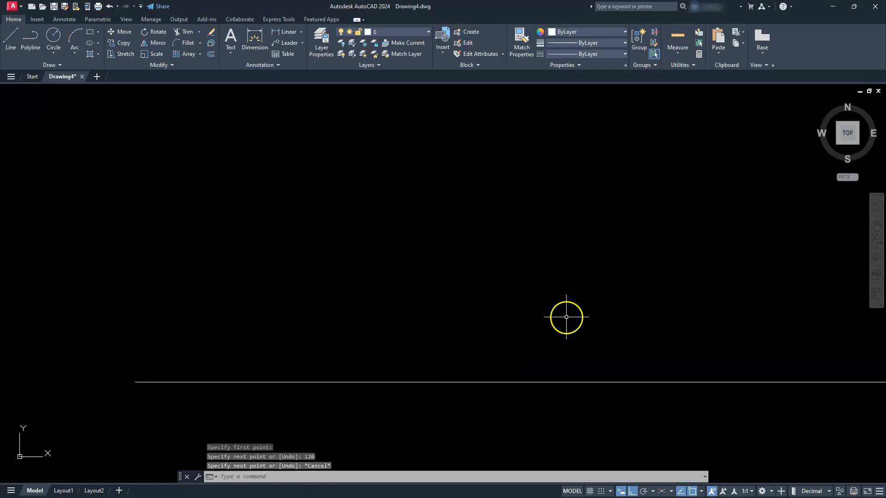
# - Complete the rectangle with a 50-unit vertical line up from the right endpoint, a 120-unit top edge and a closing left side
pyautogui.click(875, 238)
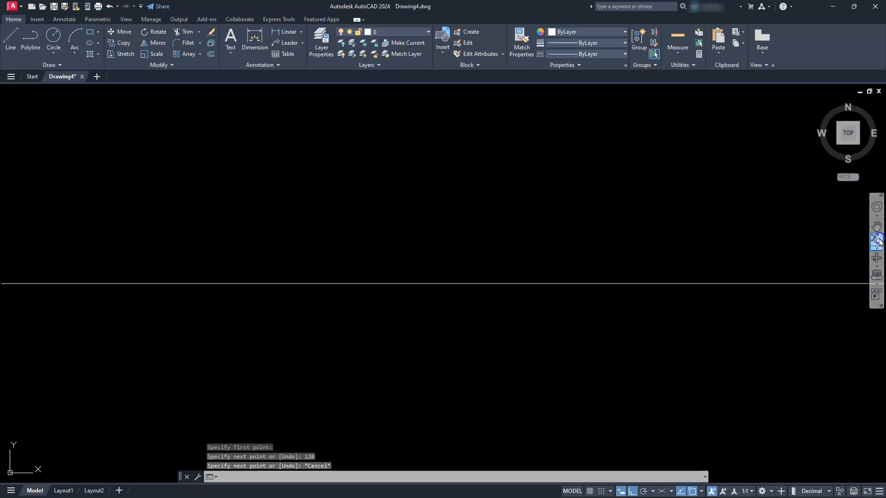
pyautogui.scroll(-3, 534, 264)
pyautogui.moveTo(534, 264)
pyautogui.mouseDown(button='middle')
pyautogui.moveTo(548, 313)
pyautogui.moveTo(534, 371)
pyautogui.mouseUp(button='middle')
pyautogui.press('Escape')
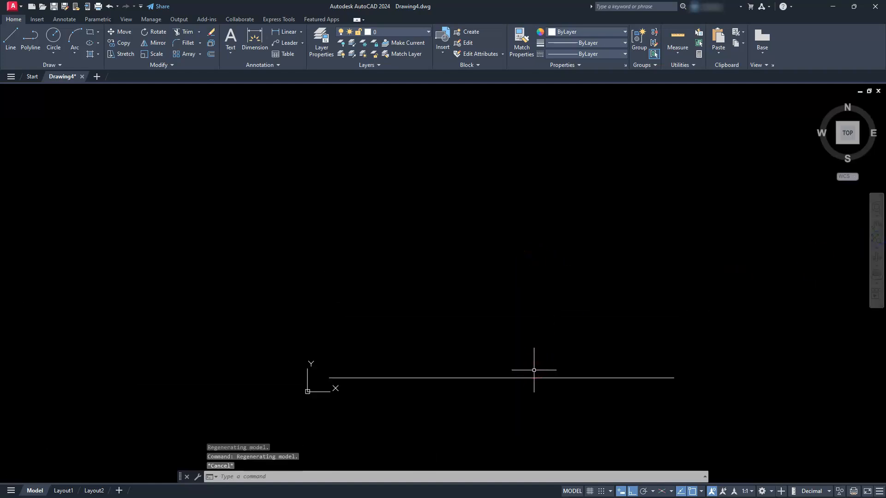
pyautogui.click(12, 36)
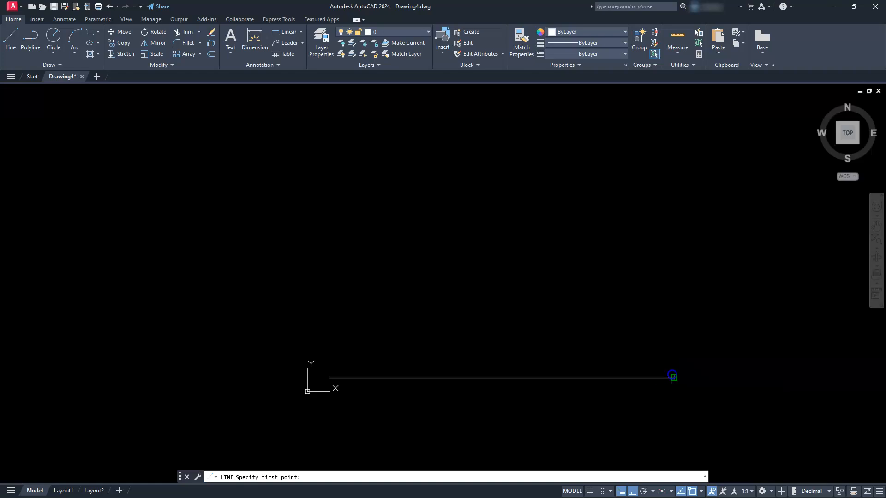
pyautogui.click(673, 377)
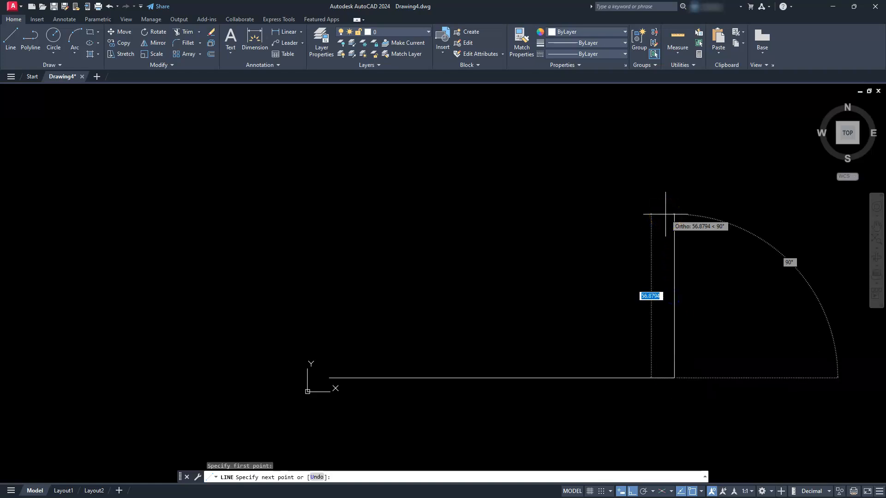
pyautogui.write('50')
pyautogui.press('Return')
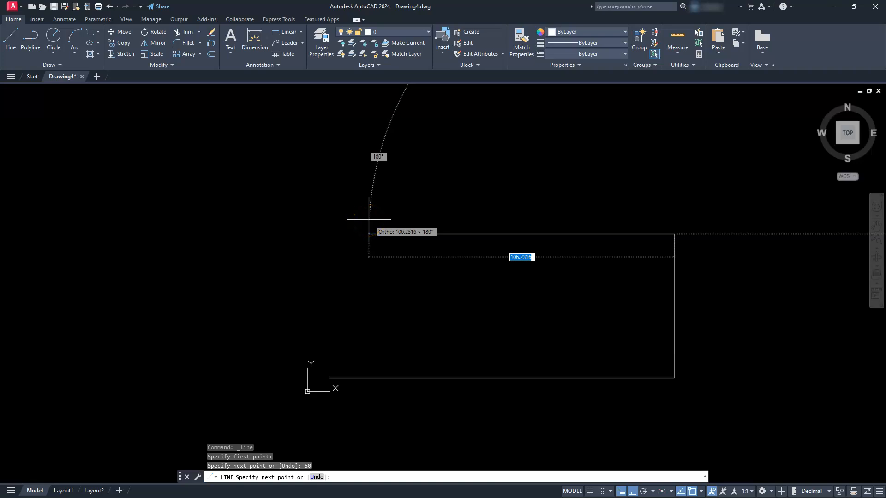
pyautogui.write('120')
pyautogui.press('Return')
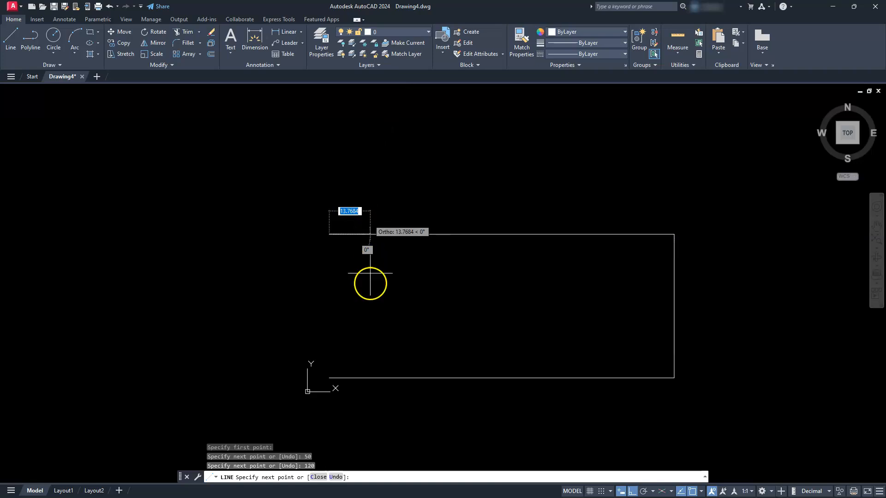
pyautogui.click(329, 378)
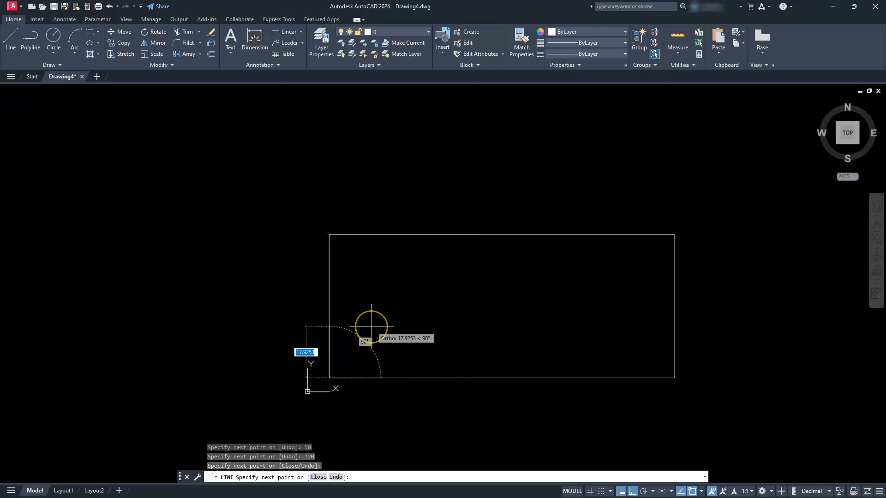
pyautogui.press('Escape')
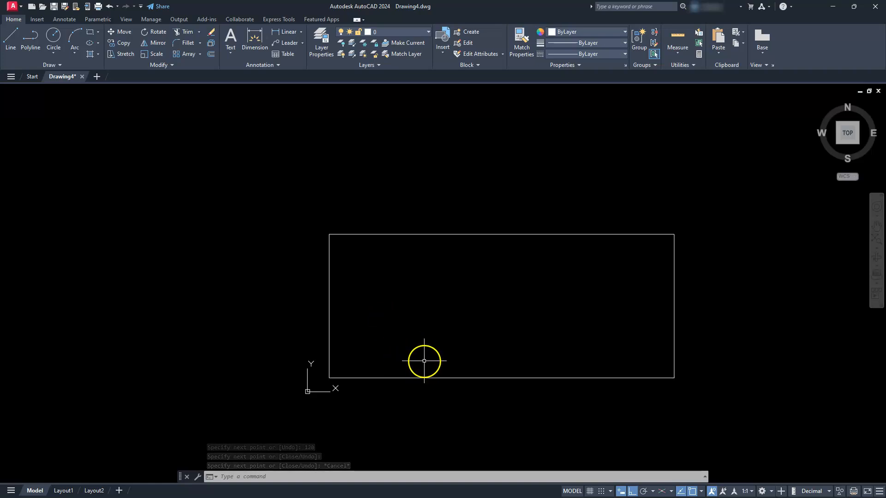
# - Offset the rectangle's bottom edge 20 units upward to the inside
pyautogui.click(211, 54)
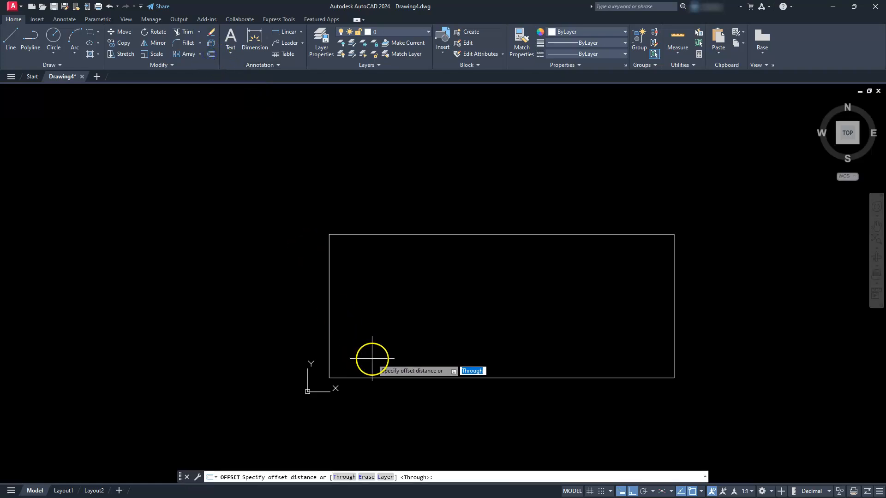
pyautogui.press('Return')
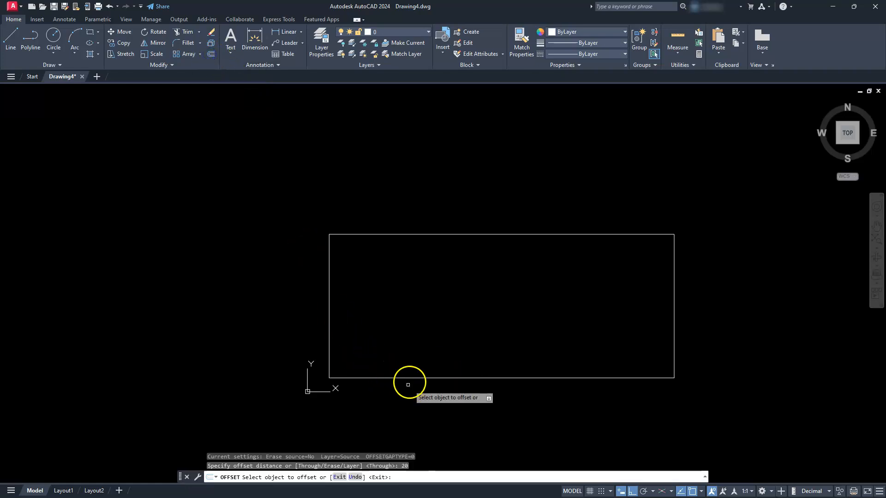
pyautogui.click(409, 374)
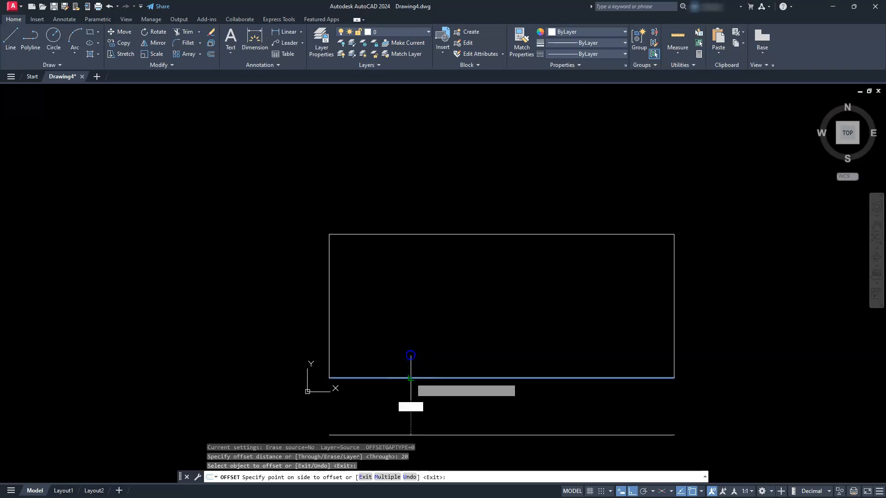
pyautogui.click(410, 332)
pyautogui.press('Escape')
pyautogui.press('Escape')
pyautogui.press('Escape')
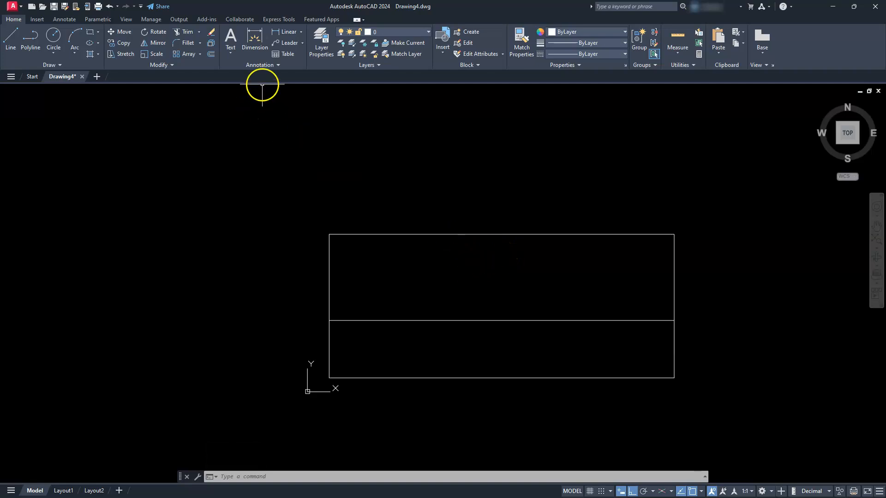
# - Fillet the rectangle's upper-left corner with a radius of 20, using the Multiple option
pyautogui.click(185, 45)
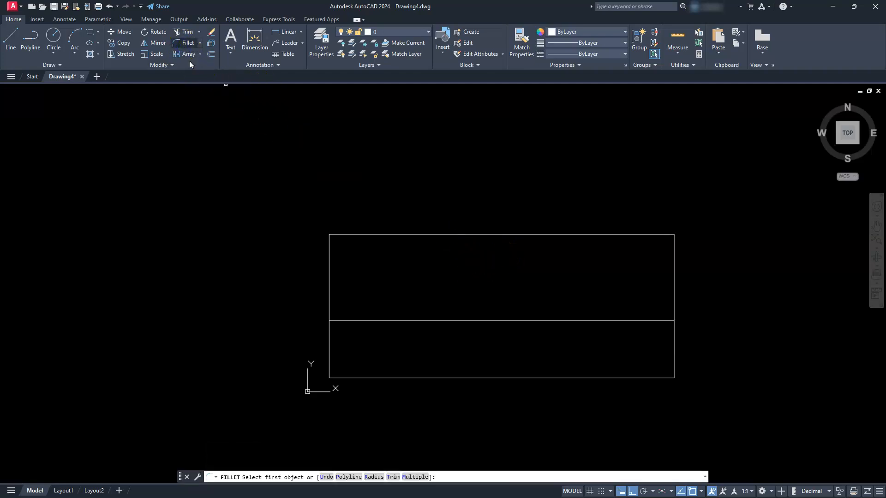
pyautogui.click(374, 477)
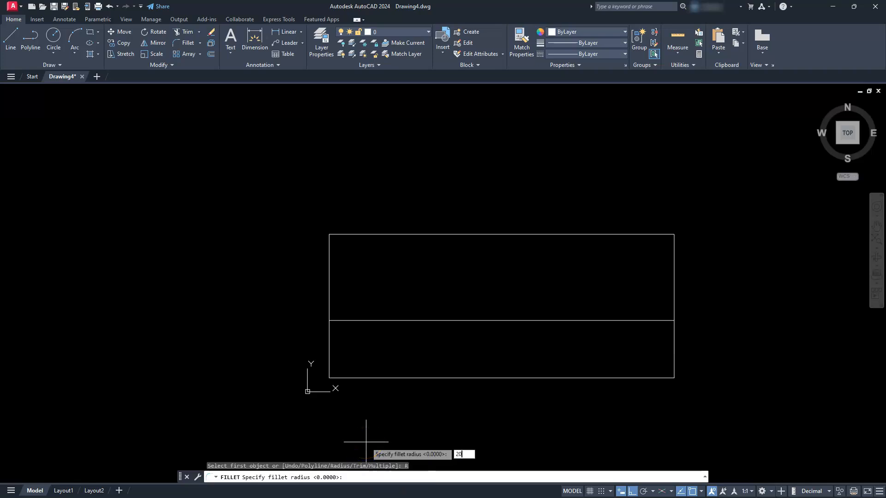
pyautogui.press('Return')
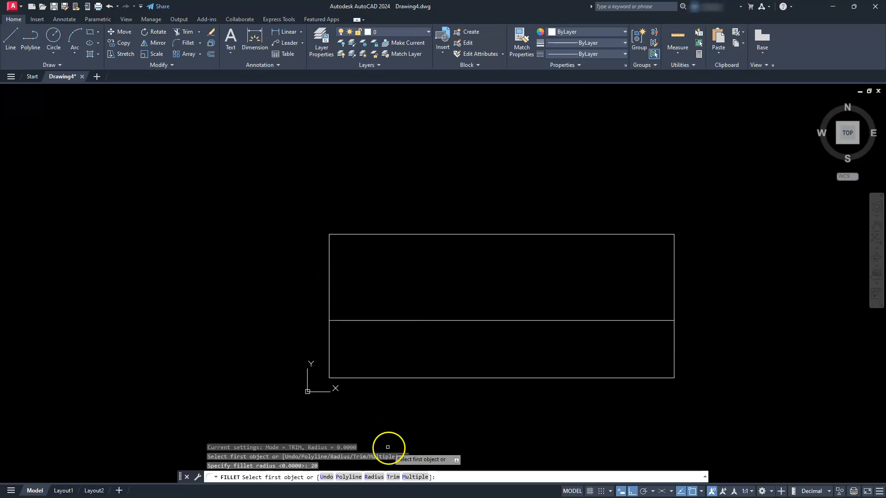
pyautogui.click(415, 476)
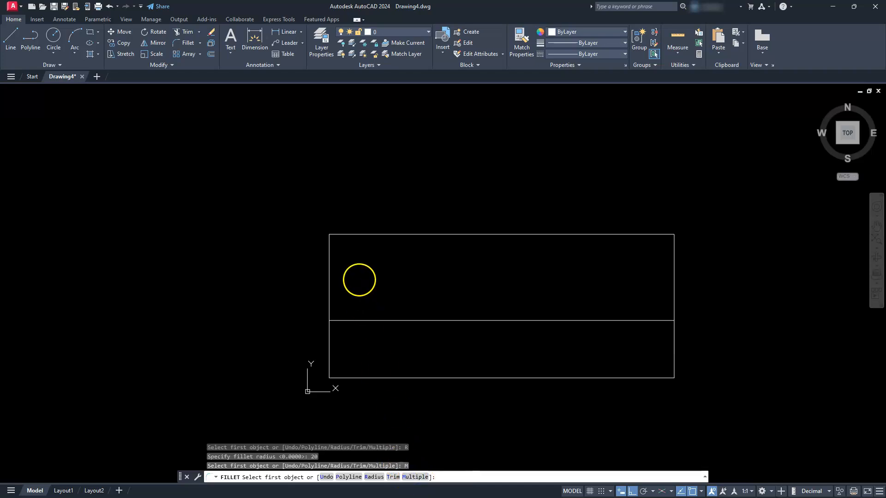
pyautogui.click(327, 260)
pyautogui.click(349, 235)
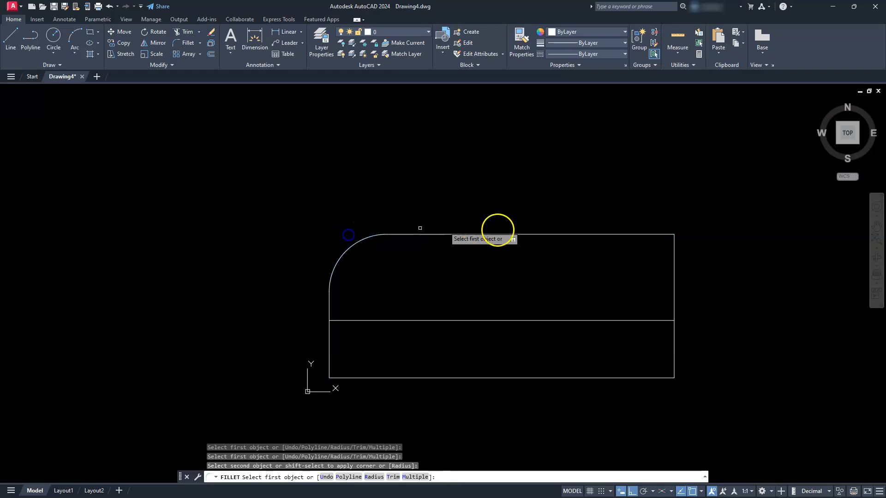
# - Fillet the rectangle's upper-right corner with the same radius of 20 and end the Fillet command
pyautogui.click(654, 231)
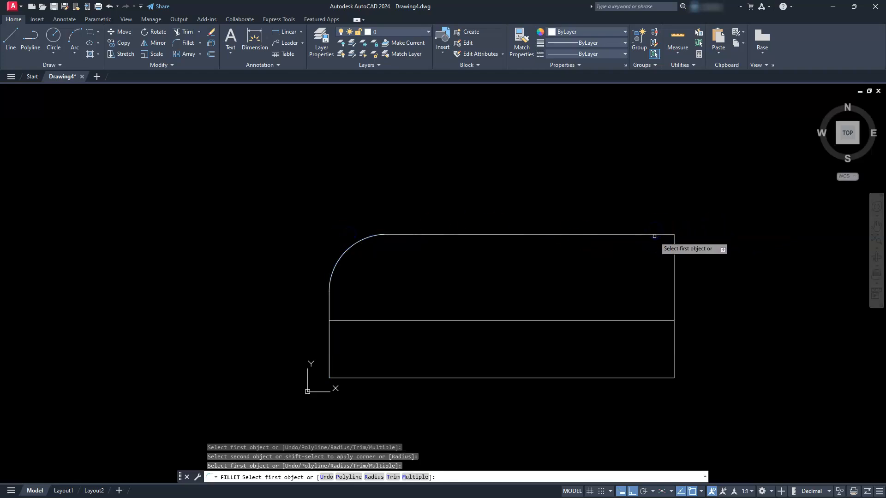
pyautogui.click(654, 235)
pyautogui.click(674, 267)
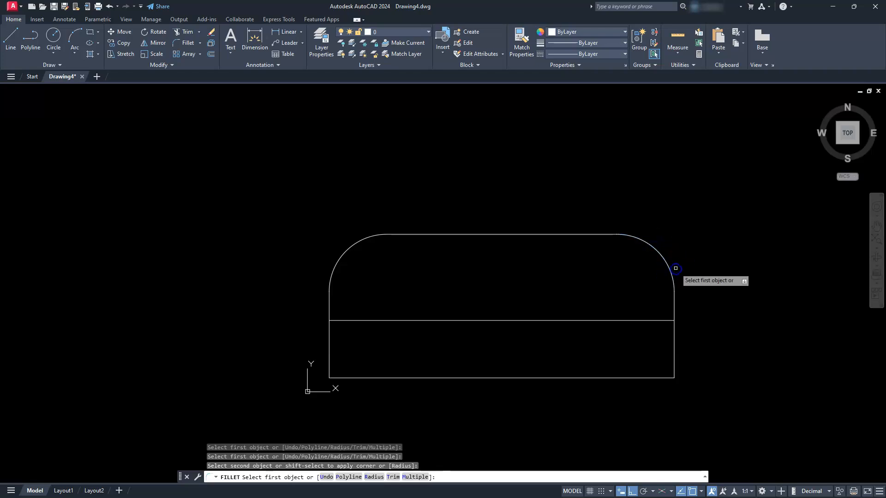
pyautogui.press('Escape')
pyautogui.press('Escape')
pyautogui.press('Escape')
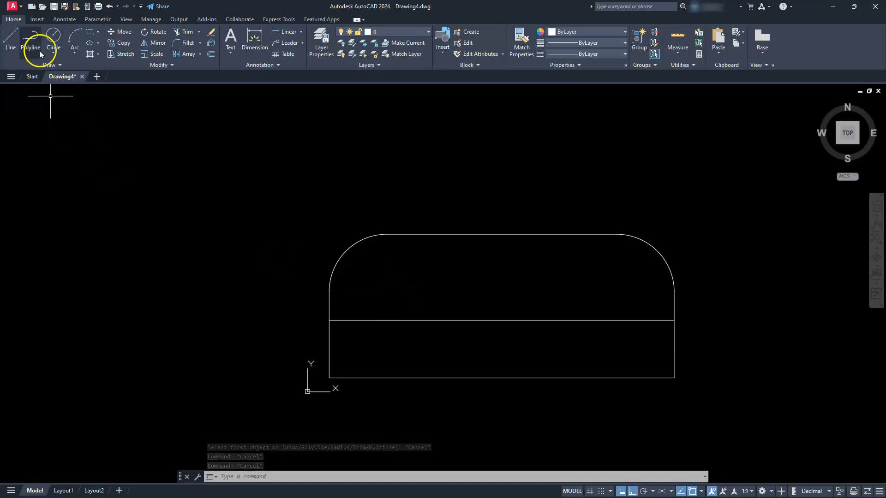
# - Draw a circle of radius 6 centred on the centre of the upper-left fillet arc
pyautogui.click(54, 54)
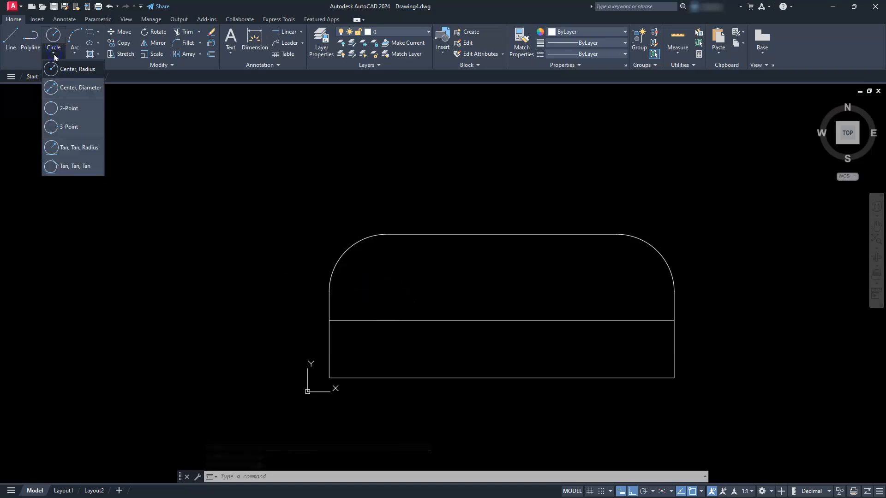
pyautogui.click(75, 68)
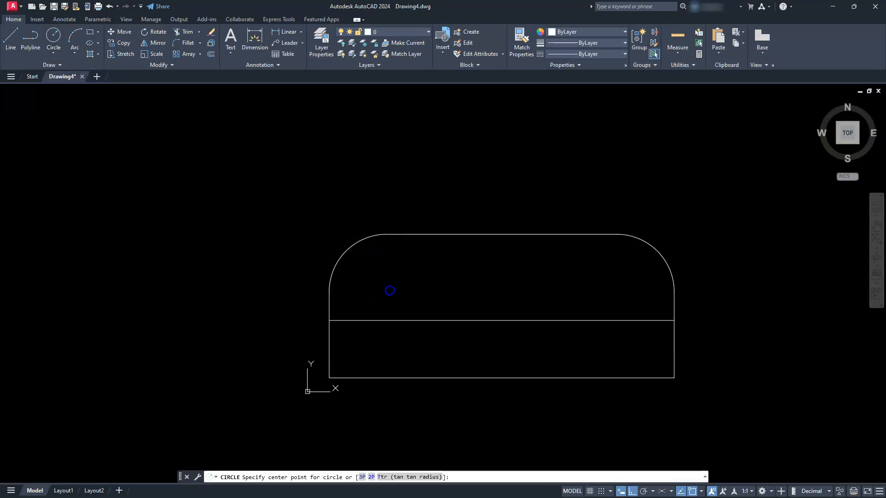
pyautogui.click(386, 292)
pyautogui.write('6')
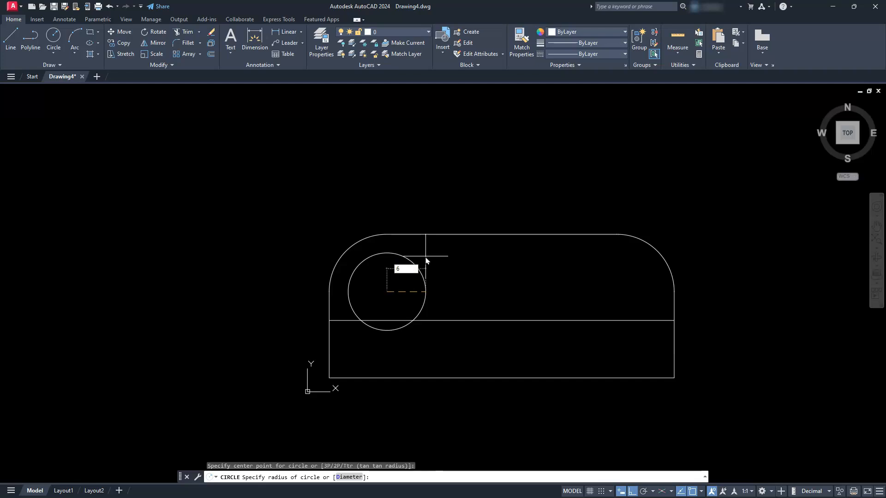
pyautogui.press('Return')
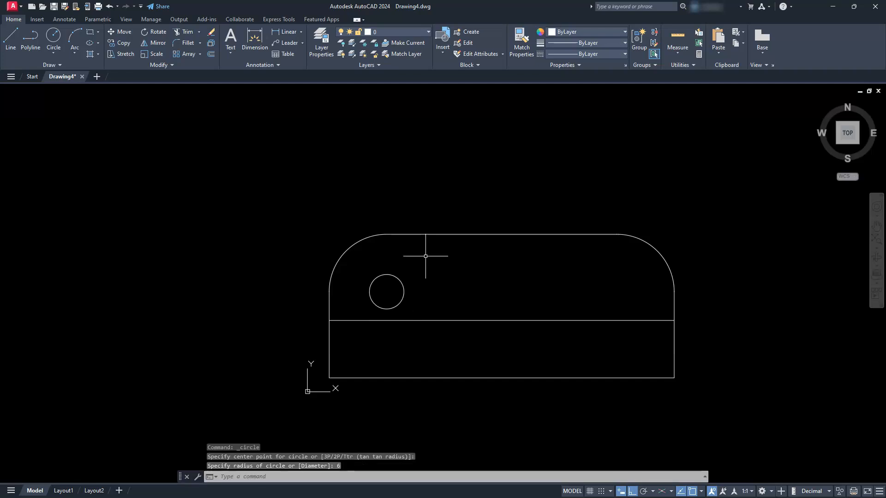
# - Draw a second circle of radius 6 centred on the centre of the upper-right fillet arc
pyautogui.press('Return')
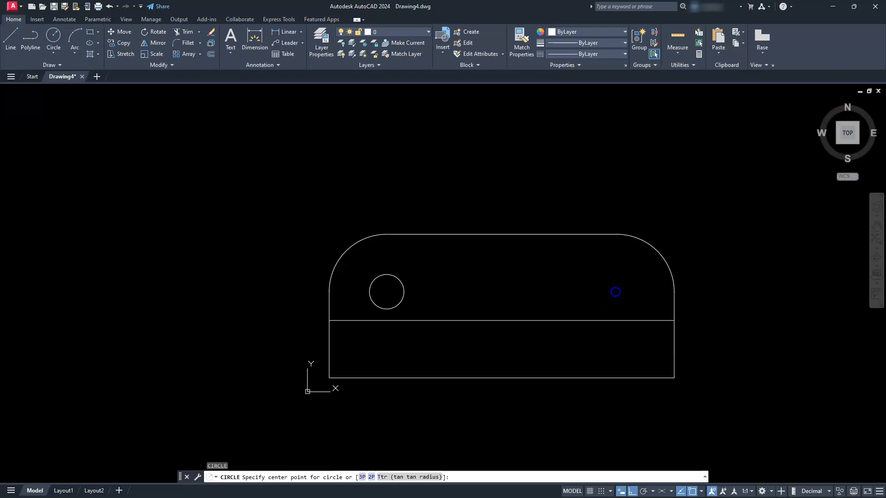
pyautogui.click(617, 292)
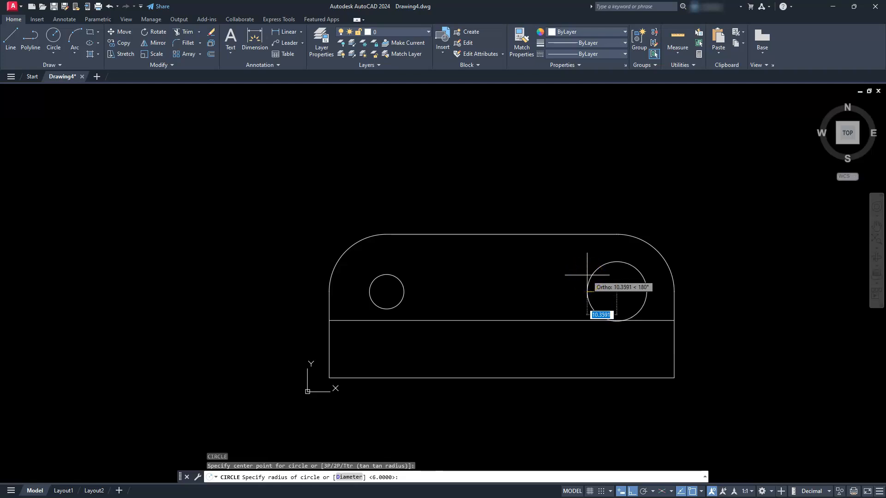
pyautogui.press('Return')
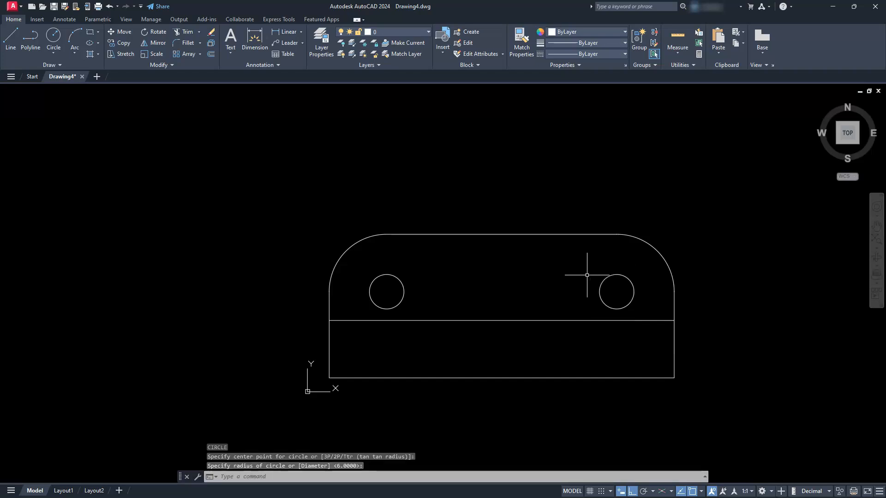
# - Draw a horizontal line joining the top quadrant points of the two circles and end the Line command
pyautogui.press('Escape')
pyautogui.write('l')
pyautogui.press('Return')
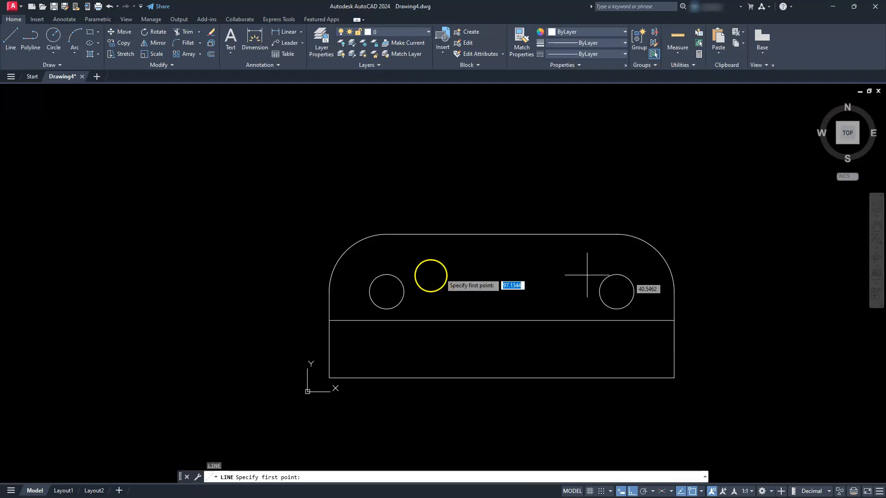
pyautogui.click(386, 275)
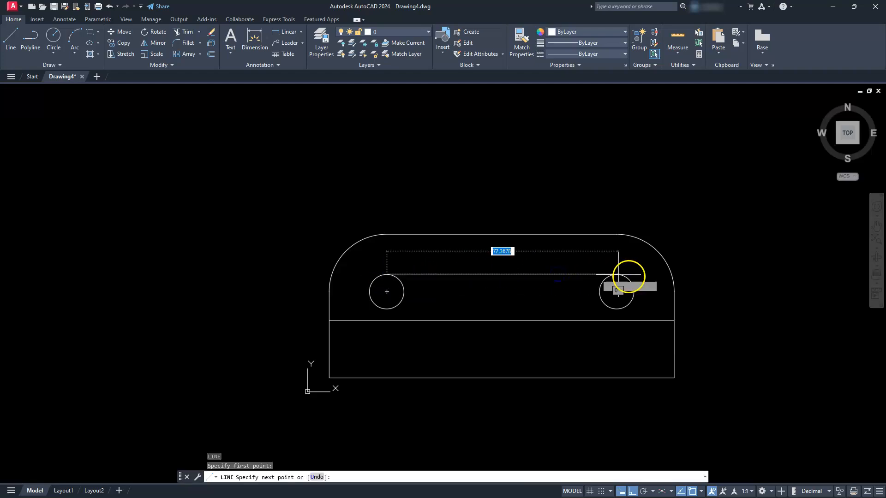
pyautogui.click(628, 276)
pyautogui.press('Escape')
pyautogui.press('Escape')
pyautogui.press('Escape')
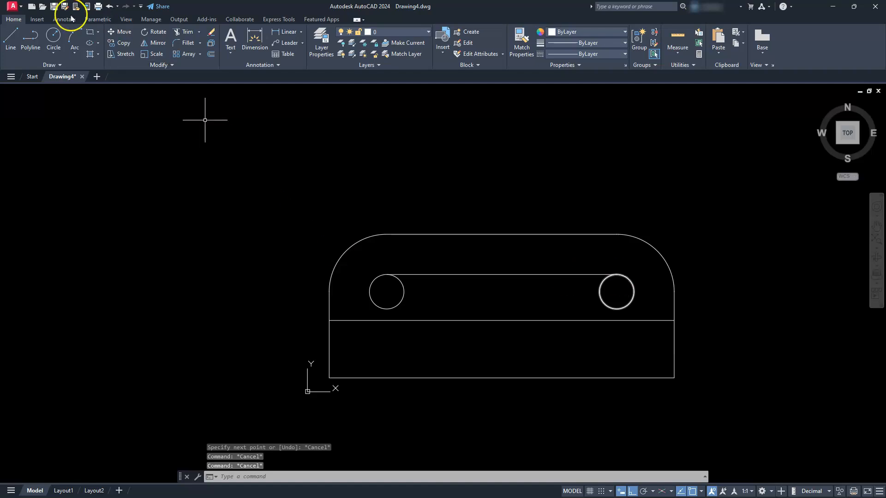
# - Draw a horizontal line joining the bottom quadrant points of the two circles and end the Line command
pyautogui.click(9, 39)
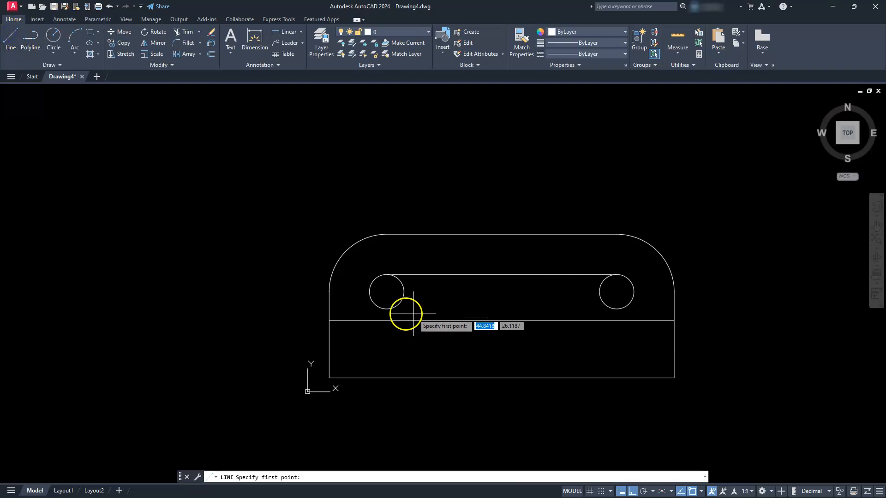
pyautogui.click(388, 309)
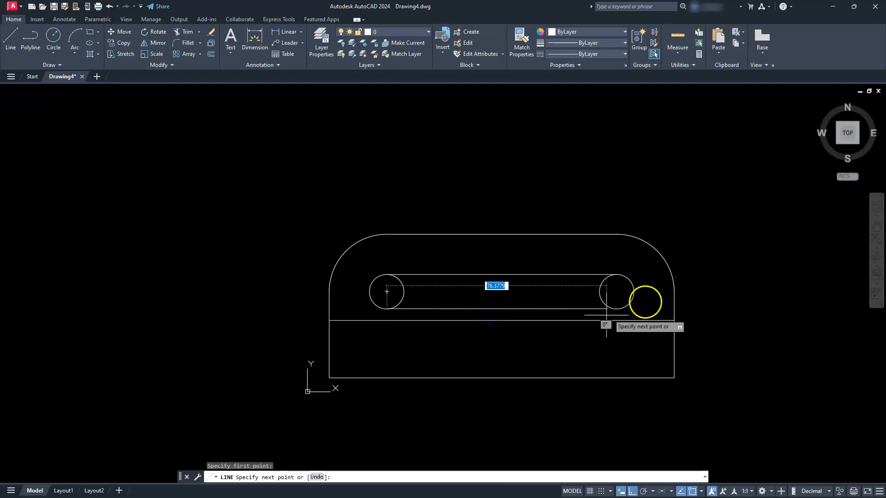
pyautogui.click(617, 308)
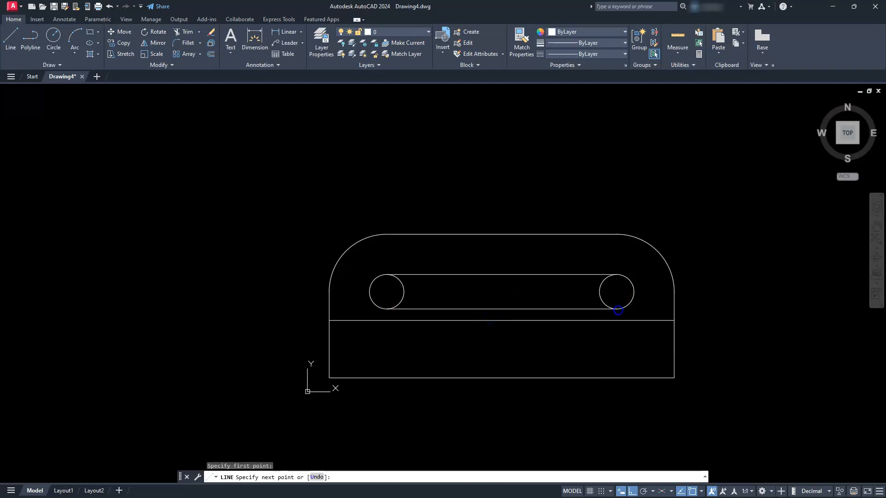
pyautogui.press('Escape')
pyautogui.press('Escape')
pyautogui.press('Escape')
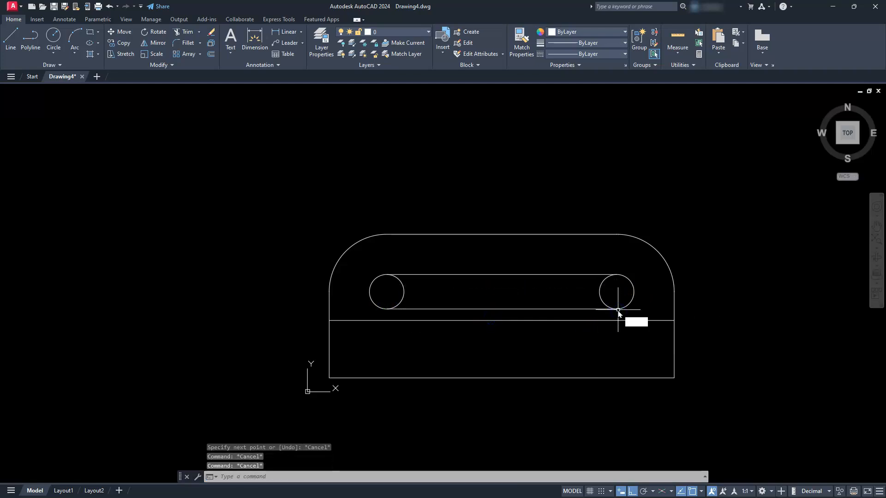
# - Trim away the inner halves of both circles to form a single slot outline
pyautogui.write('tr')
pyautogui.press('Return')
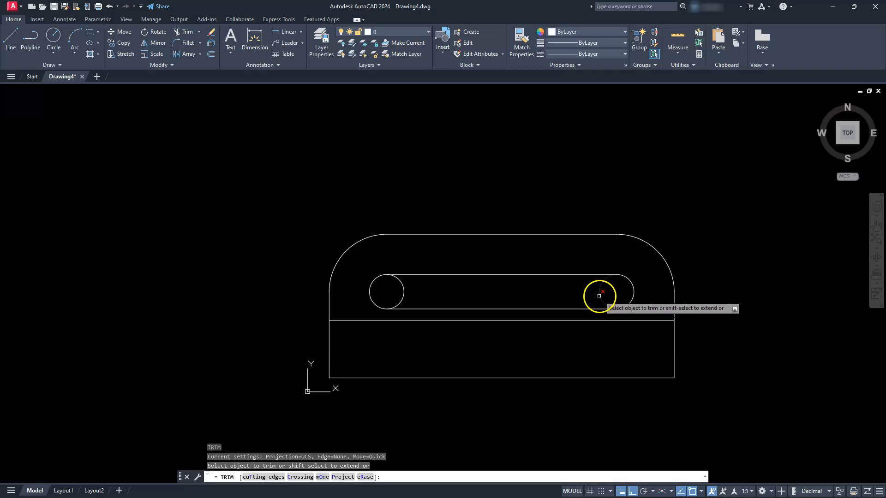
pyautogui.click(598, 296)
pyautogui.click(402, 295)
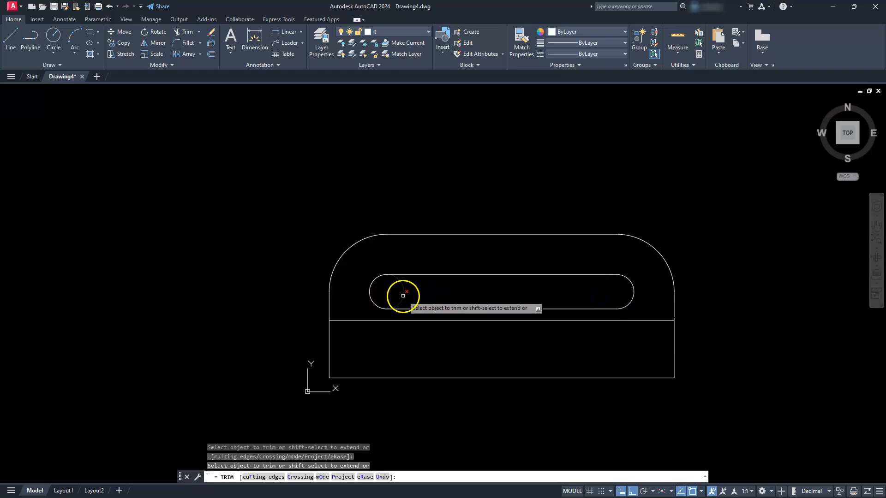
pyautogui.press('Escape')
pyautogui.press('Escape')
pyautogui.press('Escape')
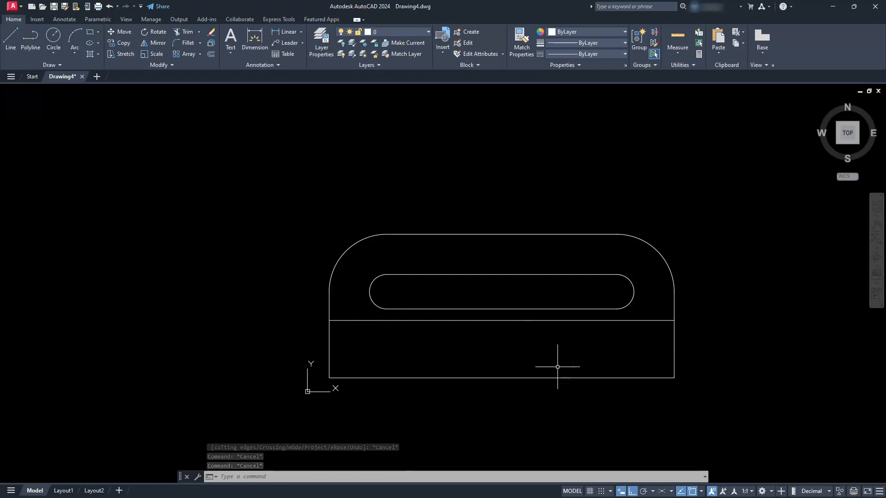
# - Draw a horizontal line 120 units to the right above the finished view, starting in vertical alignment with its left edge
pyautogui.scroll(-4, 558, 340)
pyautogui.moveTo(556, 295); pyautogui.dragTo(564, 345, button='middle')
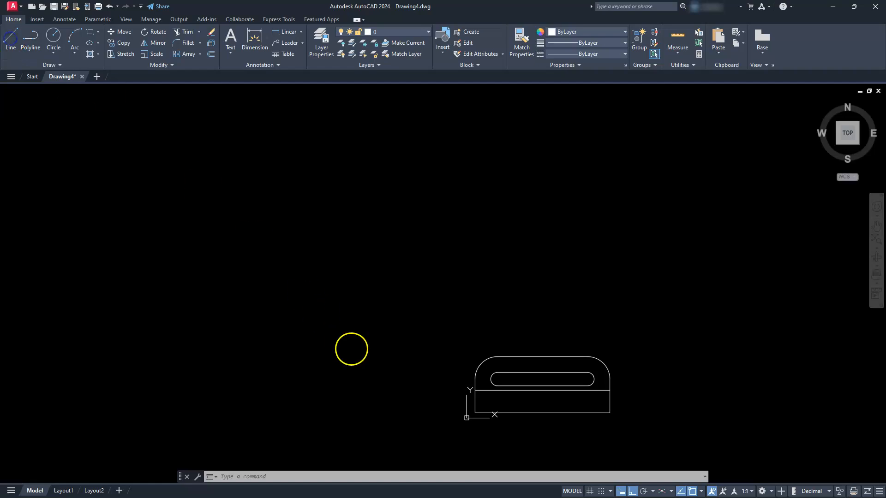
pyautogui.press('l')
pyautogui.press('Return')
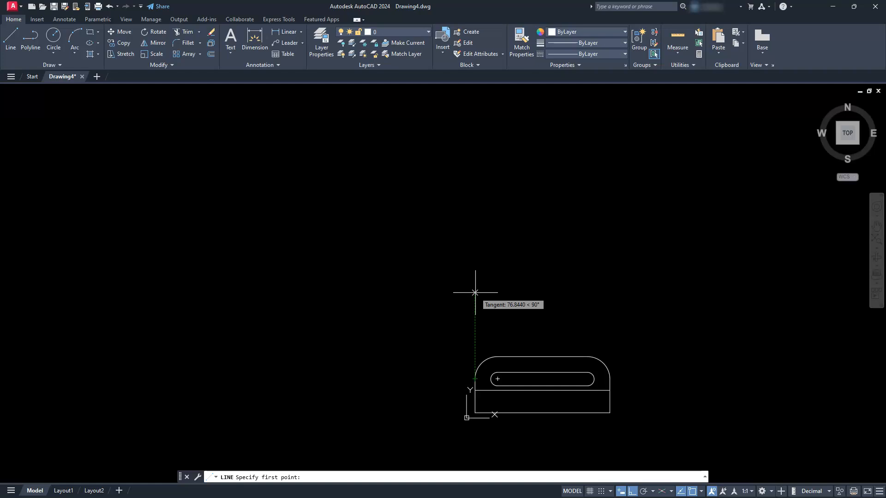
pyautogui.click(474, 292)
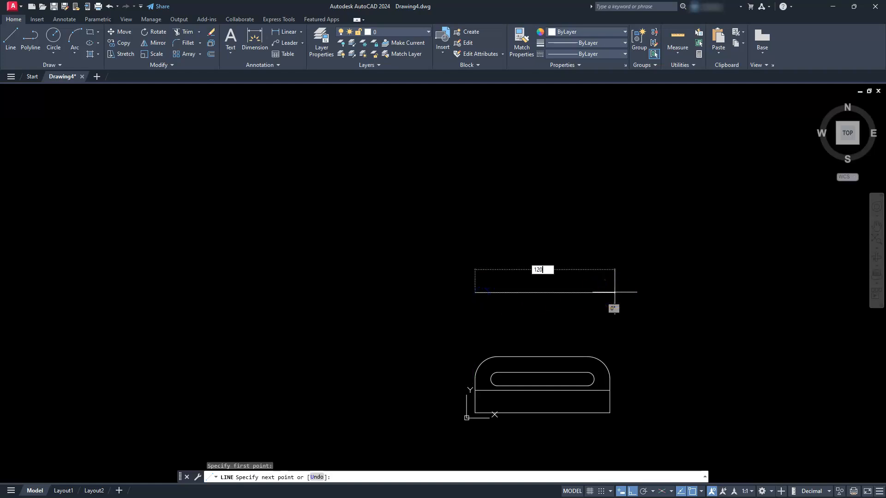
pyautogui.press('Return')
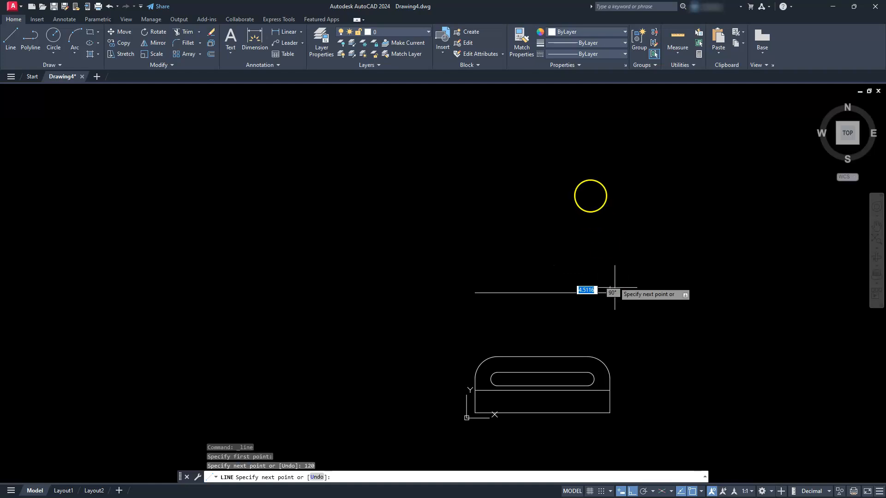
# - Continue the line 100 units up and 120 units left, then close it into a rectangle
pyautogui.write('1')
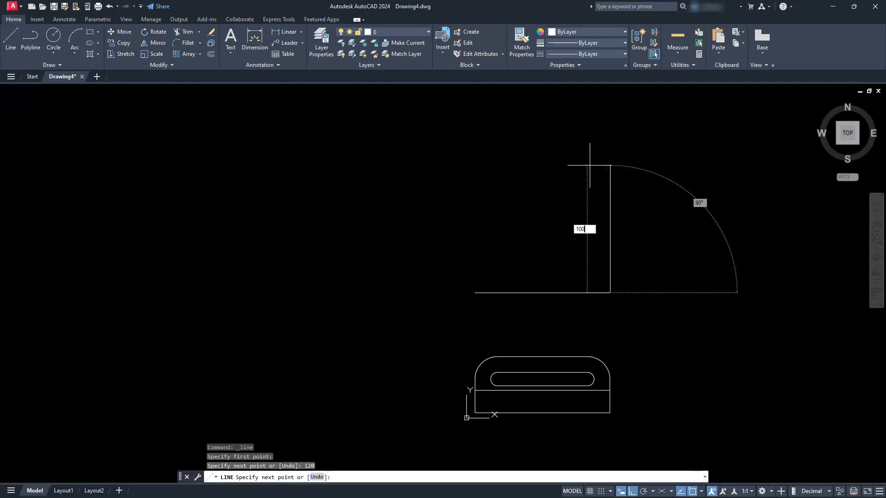
pyautogui.write('00')
pyautogui.press('Return')
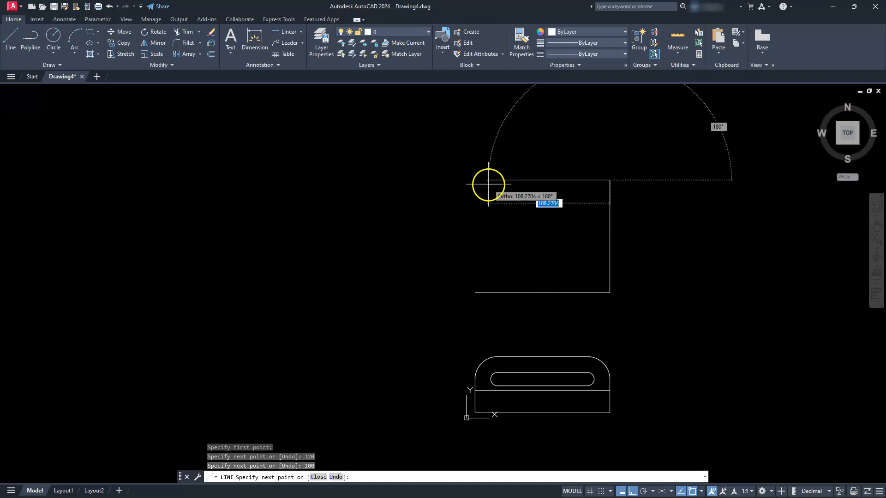
pyautogui.write('120')
pyautogui.press('Return')
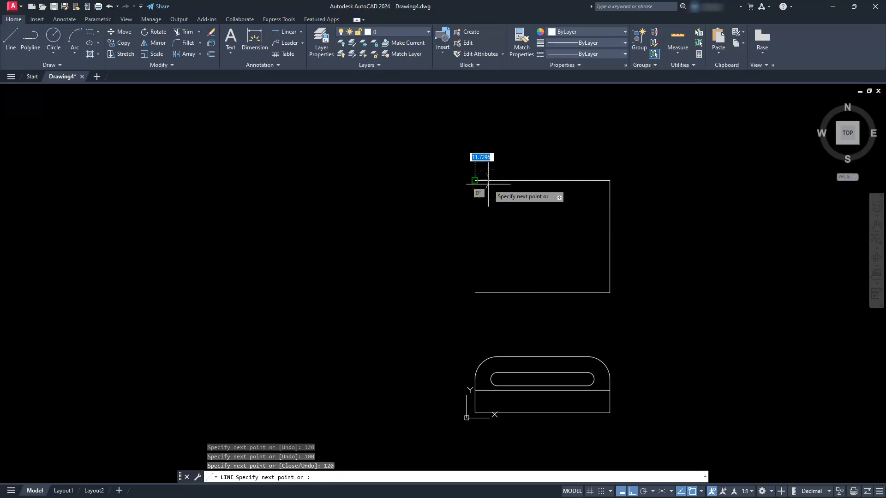
pyautogui.write('c')
pyautogui.press('Return')
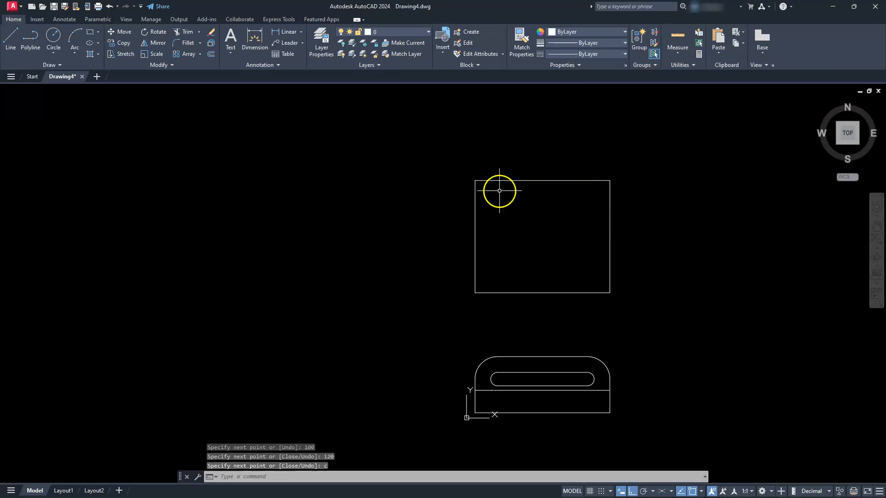
pyautogui.press('Escape')
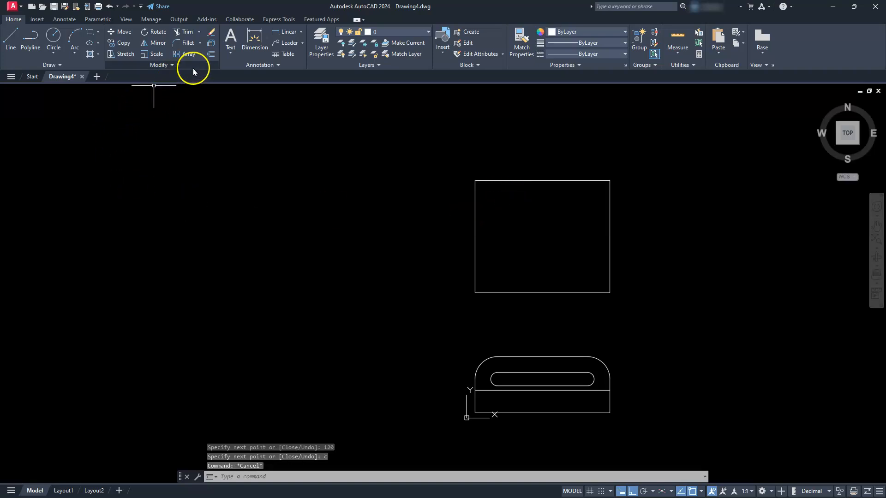
# - Offset the new rectangle's top edge 20 units downward to the inside
pyautogui.click(211, 55)
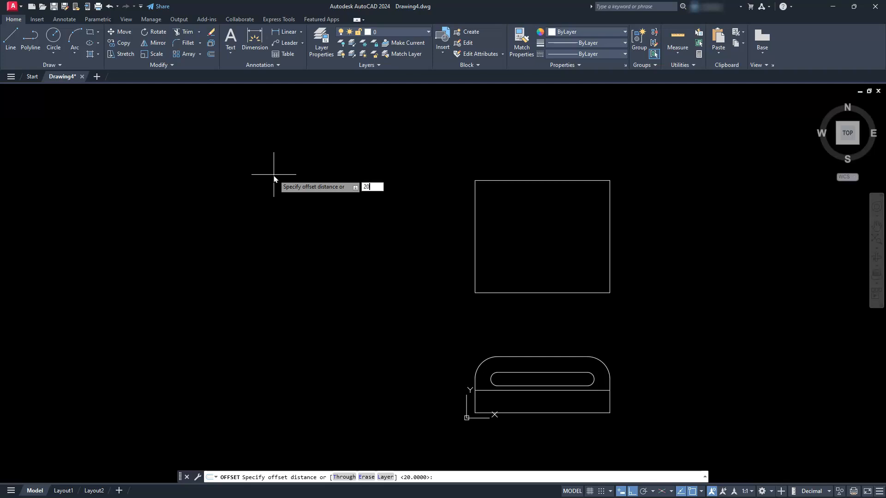
pyautogui.write('20')
pyautogui.press('Return')
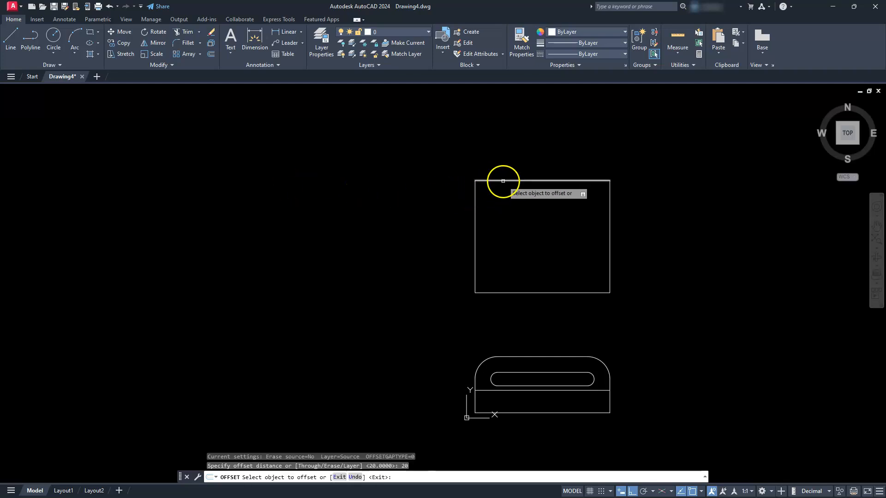
pyautogui.click(503, 181)
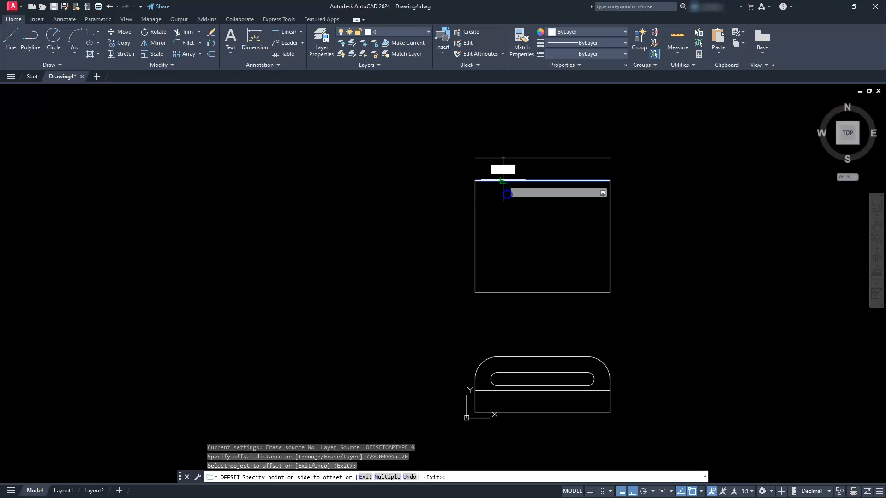
pyautogui.click(515, 238)
pyautogui.press('Escape')
pyautogui.press('Escape')
pyautogui.press('Escape')
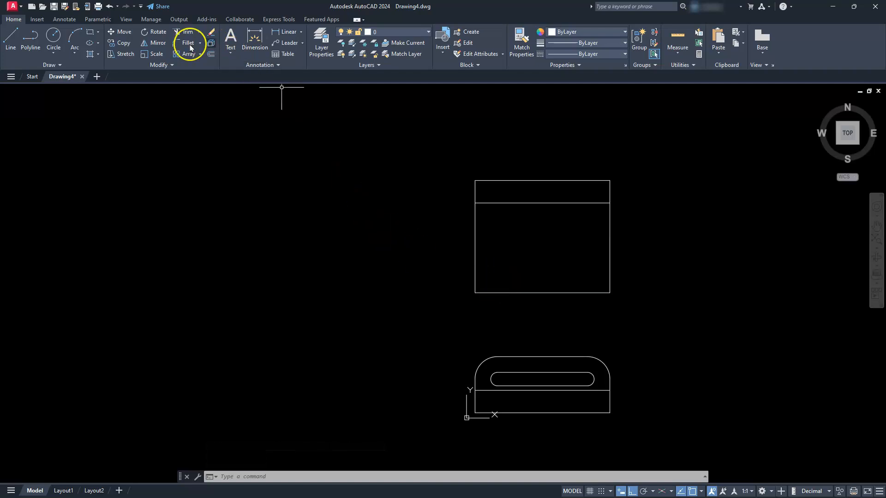
# - Fillet the new rectangle's lower-left corner with a radius of 30, using the Multiple option
pyautogui.click(176, 46)
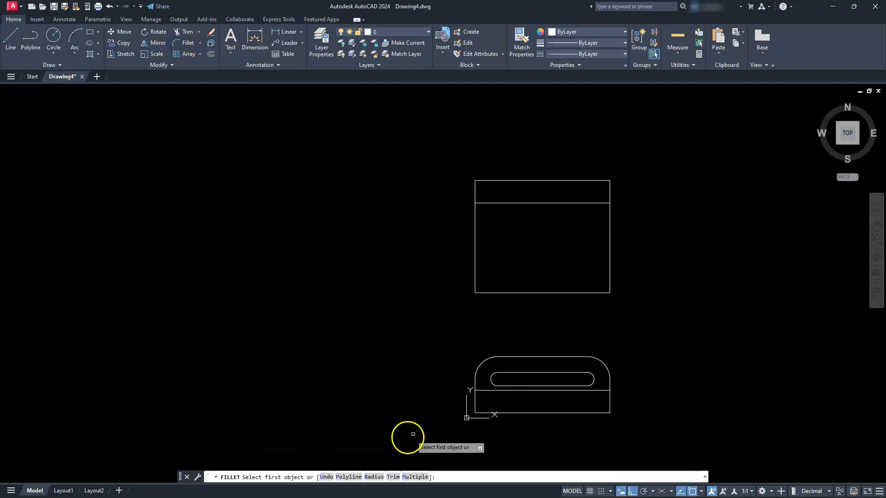
pyautogui.click(374, 478)
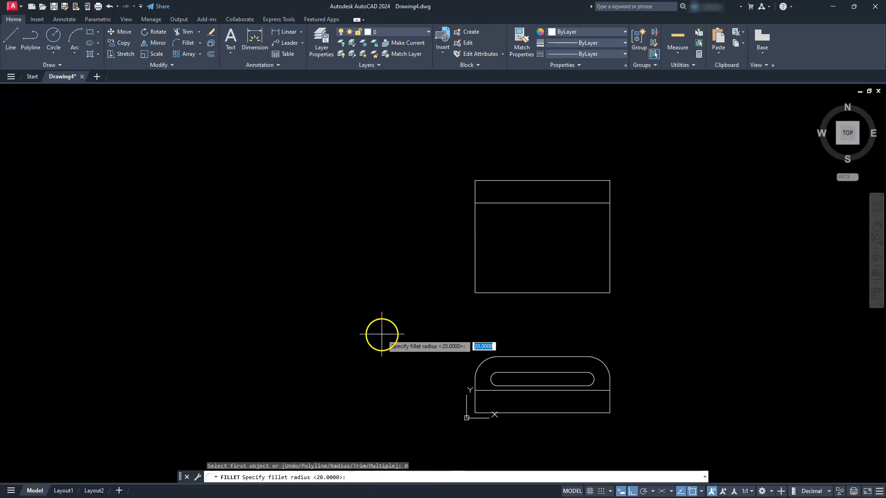
pyautogui.press('Return')
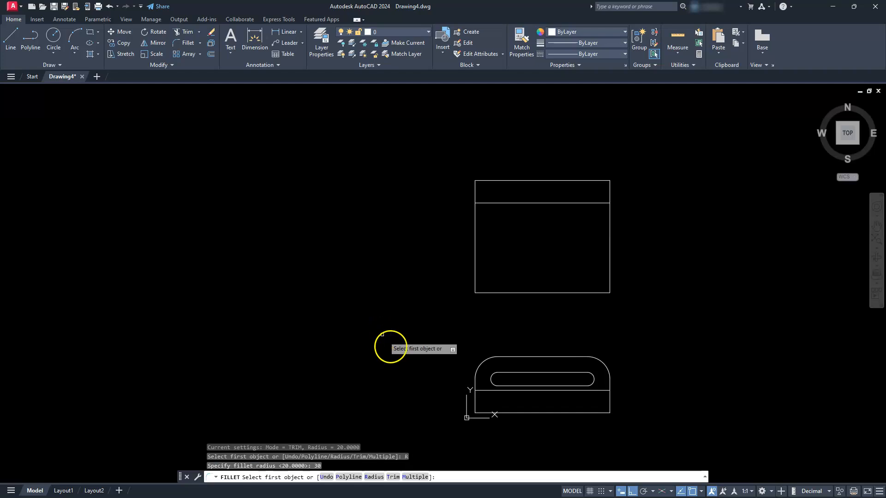
pyautogui.click(416, 477)
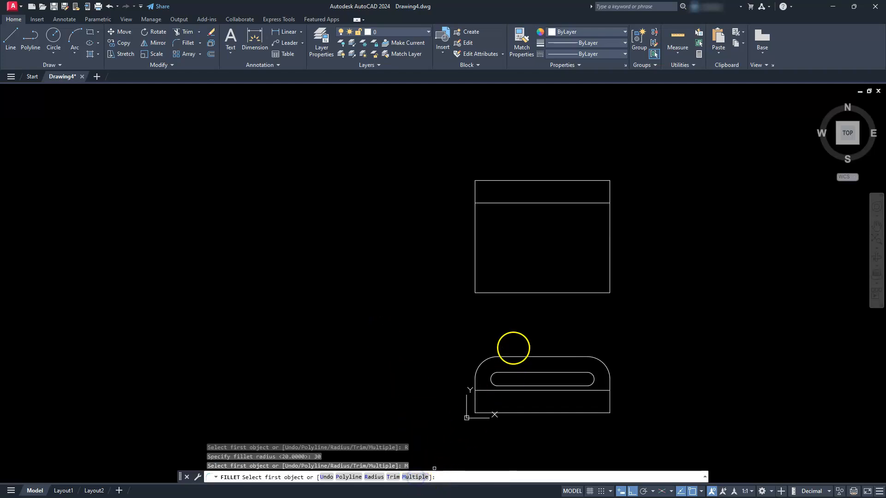
pyautogui.click(489, 293)
pyautogui.click(475, 267)
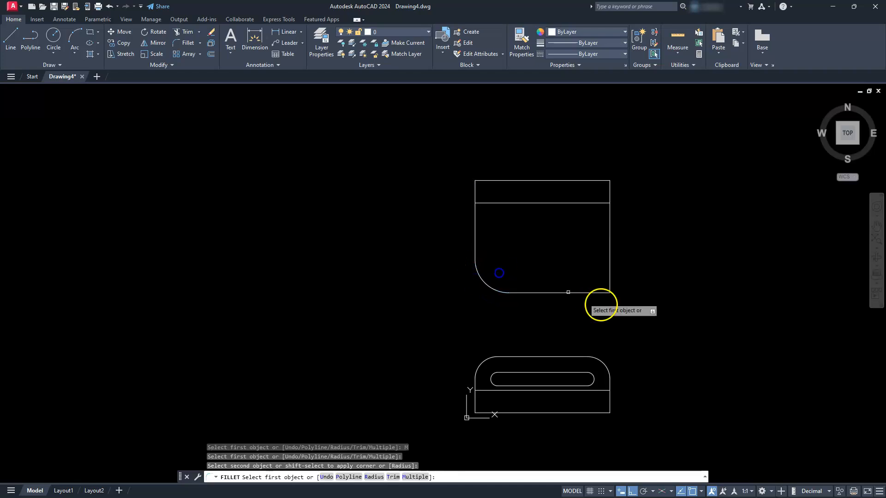
# - Fillet the new rectangle's lower-right corner with the same radius of 30 and end the Fillet command
pyautogui.click(594, 293)
pyautogui.click(610, 273)
pyautogui.press('Escape')
pyautogui.press('Escape')
pyautogui.press('Escape')
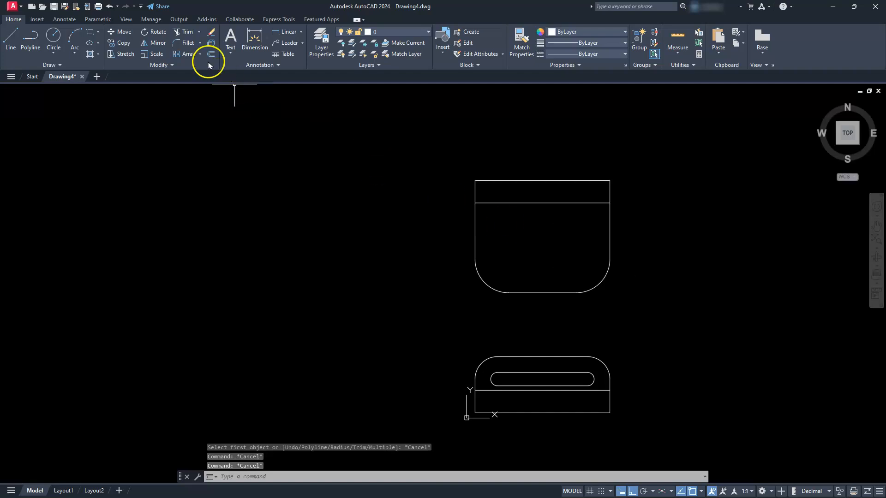
# - Draw a circle of radius 15 centred on the lower-left fillet's centre in the upper view
pyautogui.click(57, 54)
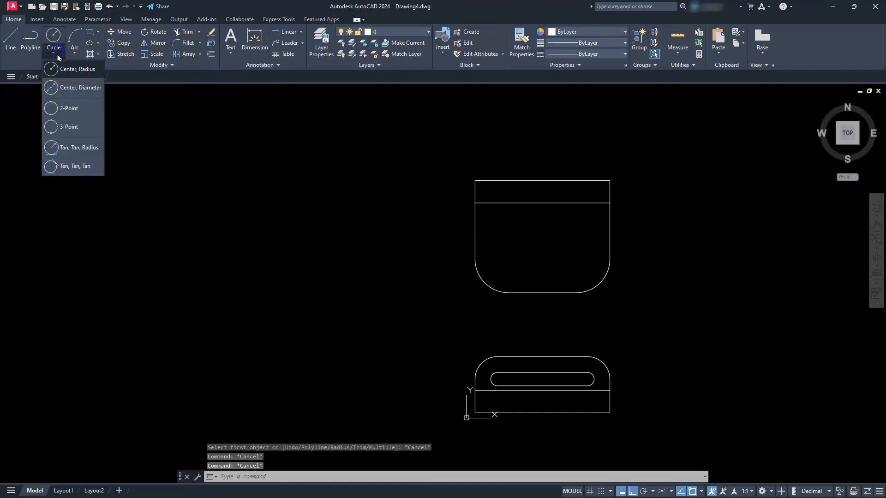
pyautogui.click(68, 69)
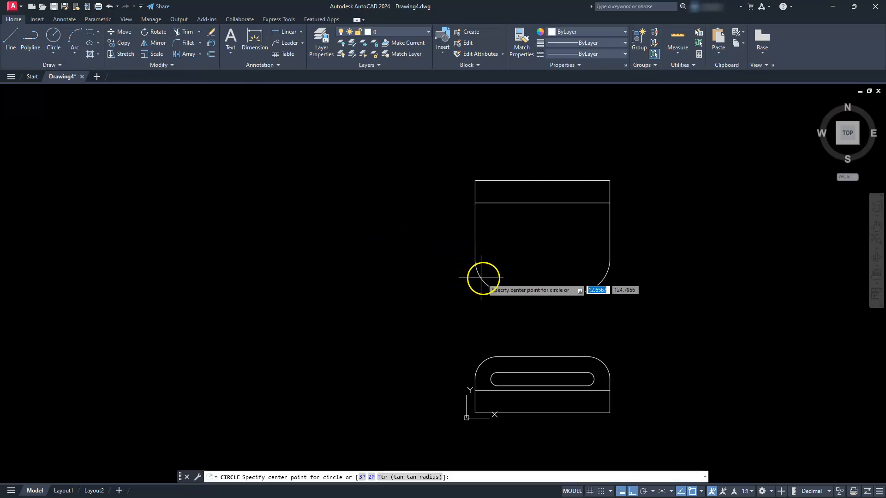
pyautogui.click(510, 258)
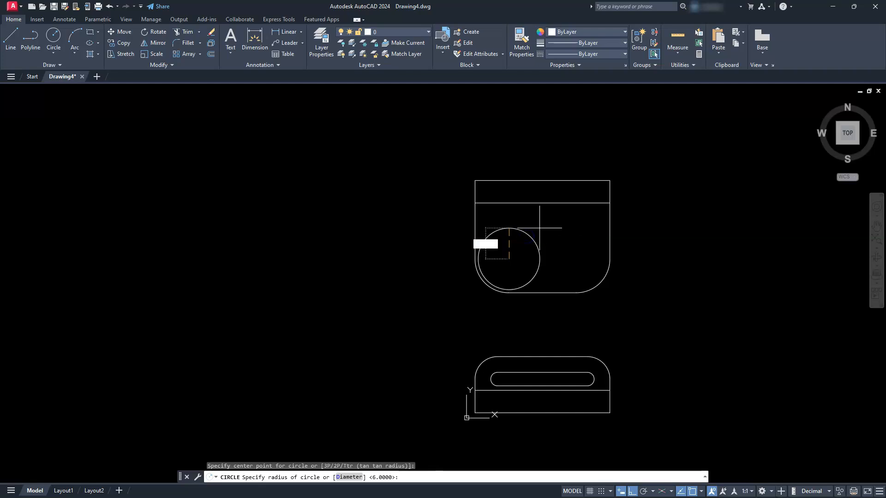
pyautogui.press('Return')
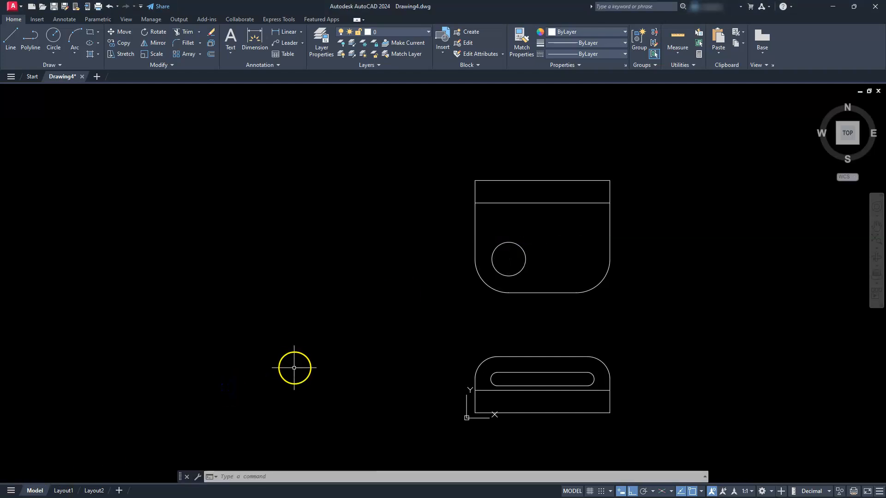
# - Draw a matching circle of radius 15 centred on the lower-right fillet's centre in the upper view
pyautogui.click(53, 37)
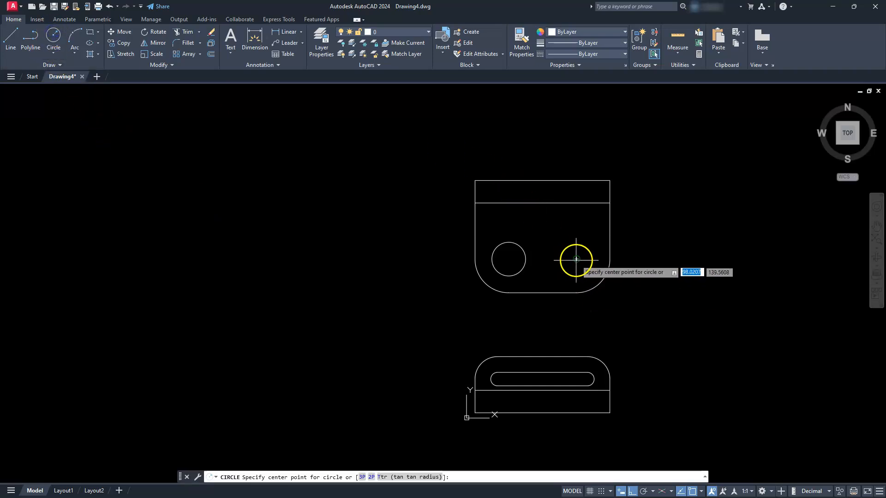
pyautogui.click(577, 259)
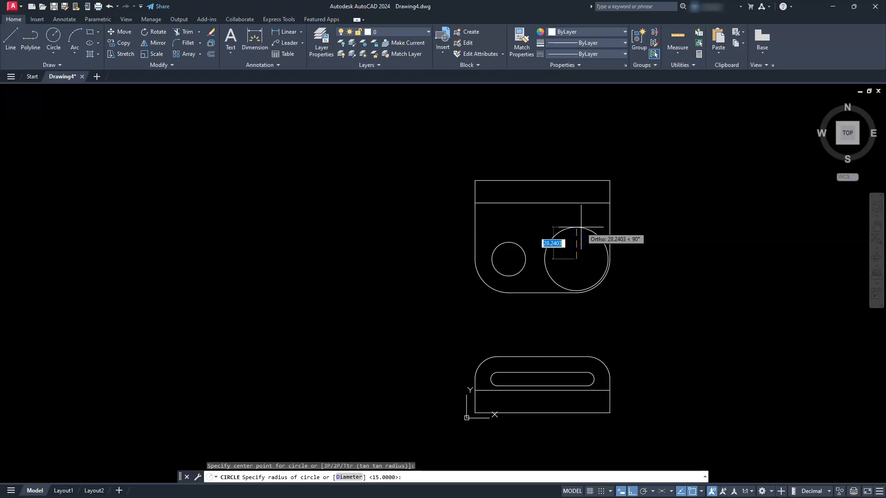
pyautogui.press('Return')
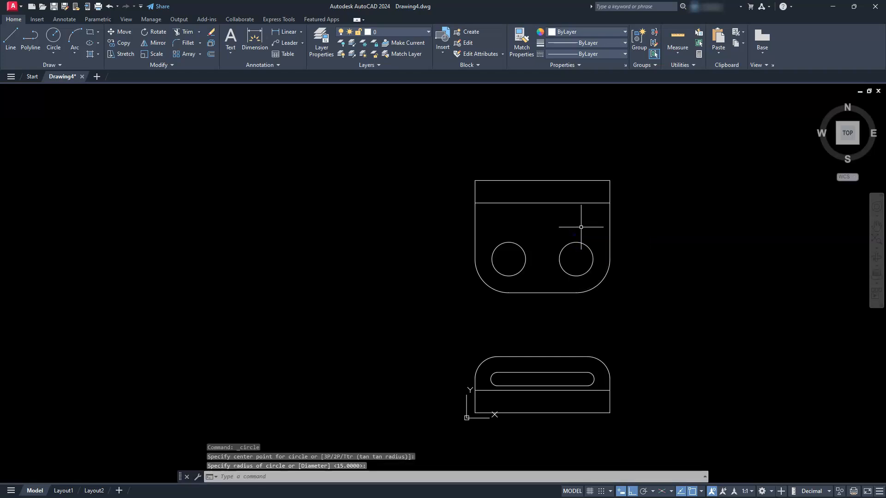
# - Draw a horizontal line joining the top quadrants of the two circles
pyautogui.write('l')
pyautogui.press('Return')
pyautogui.scroll(2, 550, 247)
pyautogui.scroll(2, 551, 247)
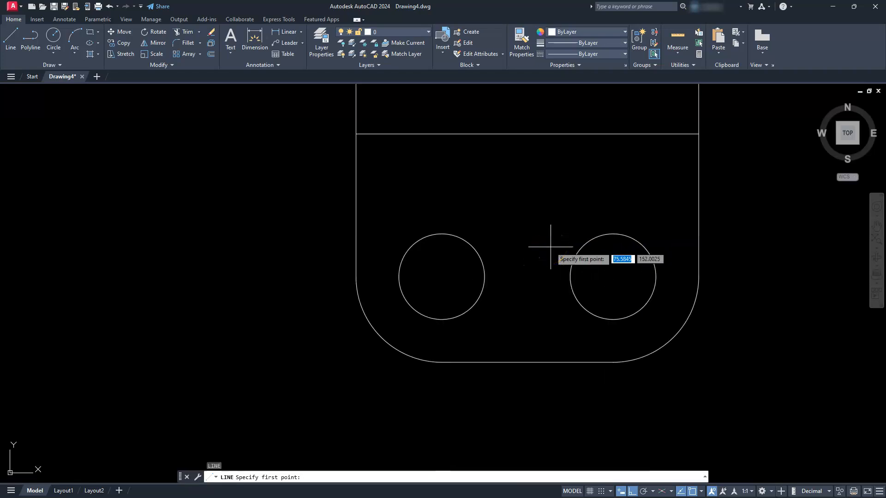
pyautogui.click(441, 234)
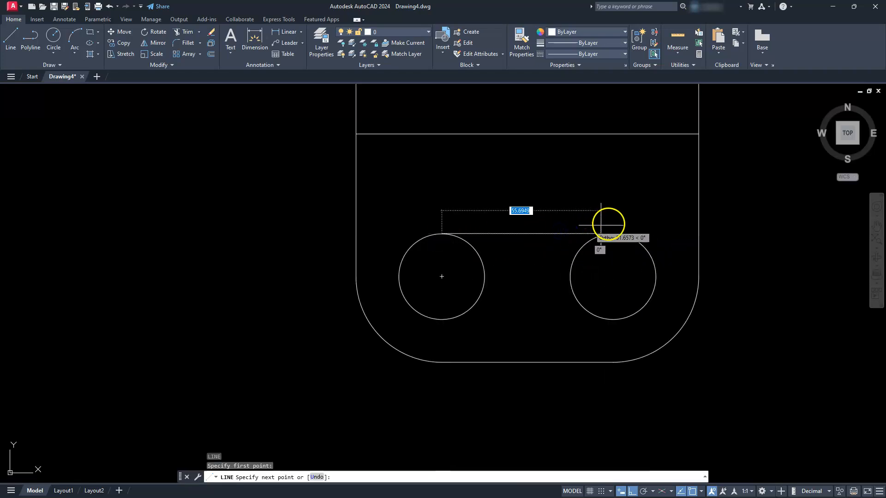
pyautogui.click(613, 234)
pyautogui.press('Escape')
pyautogui.press('Escape')
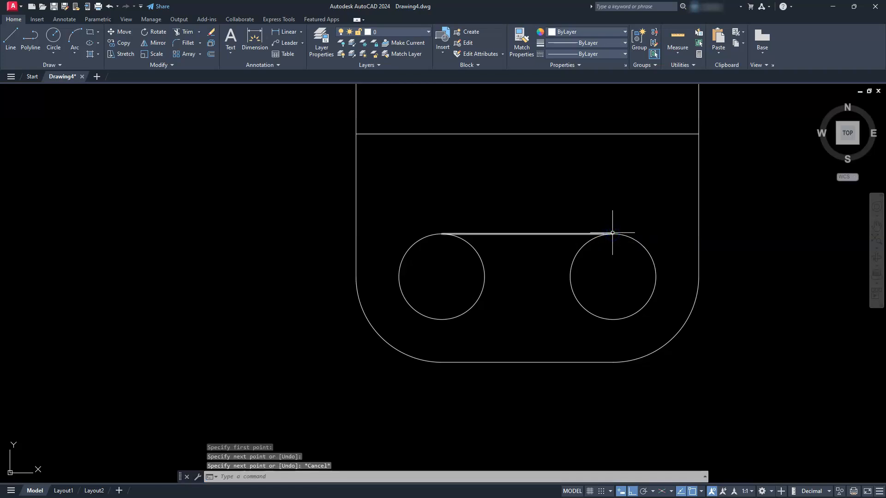
# - Draw a horizontal line joining the bottom quadrants of the two circles
pyautogui.press('space')
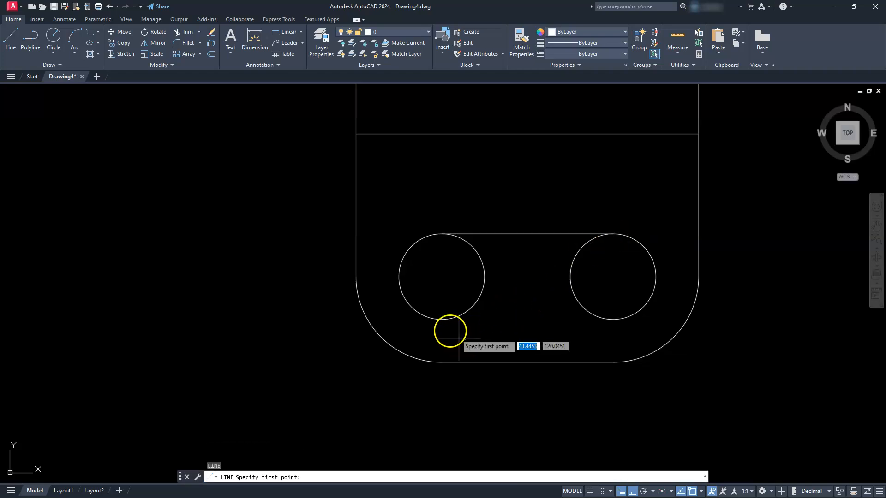
pyautogui.click(441, 319)
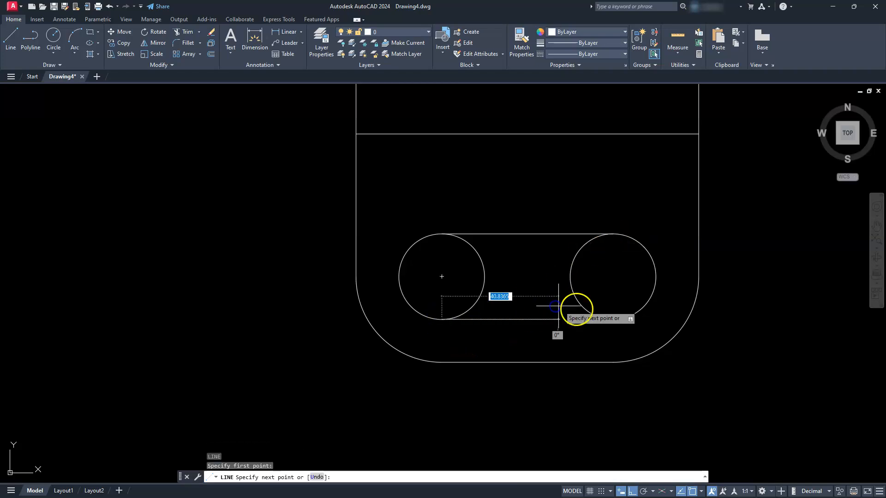
pyautogui.click(617, 317)
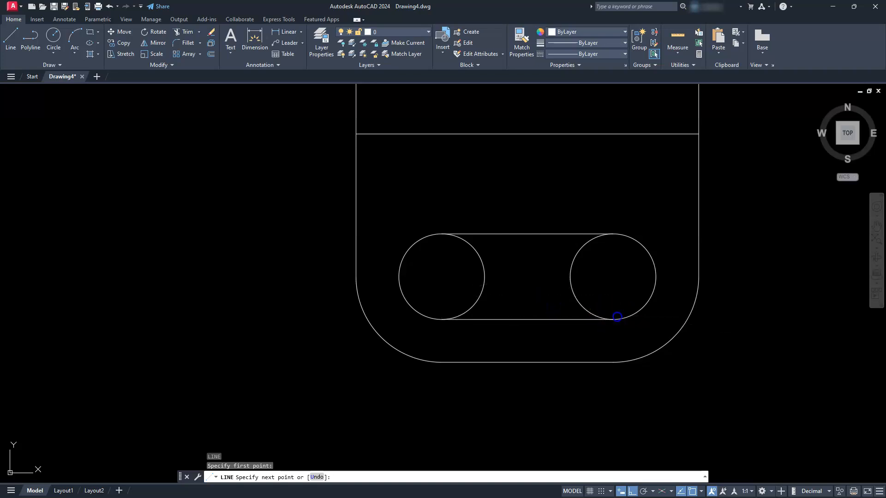
pyautogui.press('Escape')
pyautogui.press('Escape')
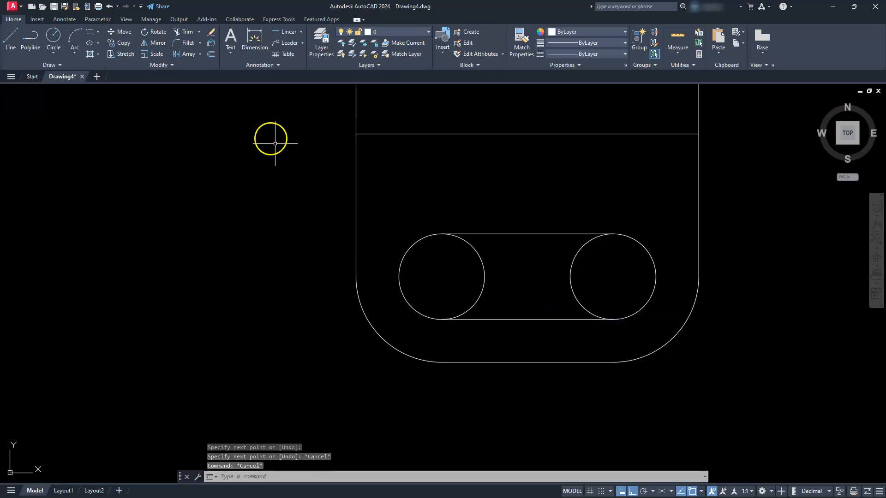
# - Trim away the inner halves of both circles to form a rounded slot in the upper view
pyautogui.click(183, 29)
pyautogui.click(569, 277)
pyautogui.click(484, 284)
pyautogui.scroll(-4, 483, 290)
pyautogui.press('Escape')
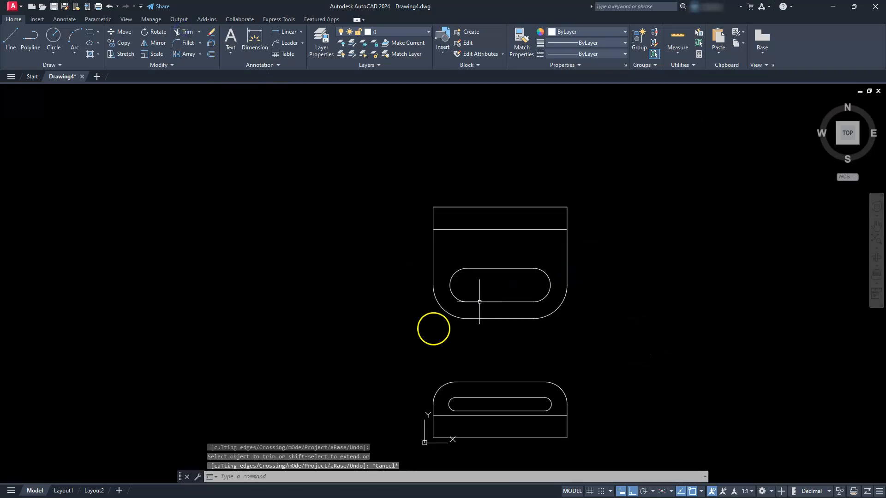
# - Place vertical construction lines through the left and right end quadrants of the upper view's slot
pyautogui.moveTo(506, 239); pyautogui.dragTo(490, 207, button='middle')
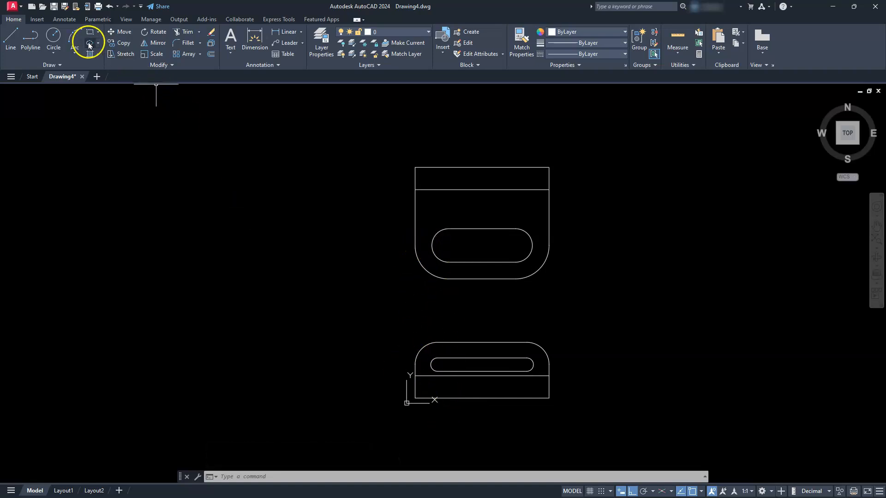
pyautogui.click(53, 65)
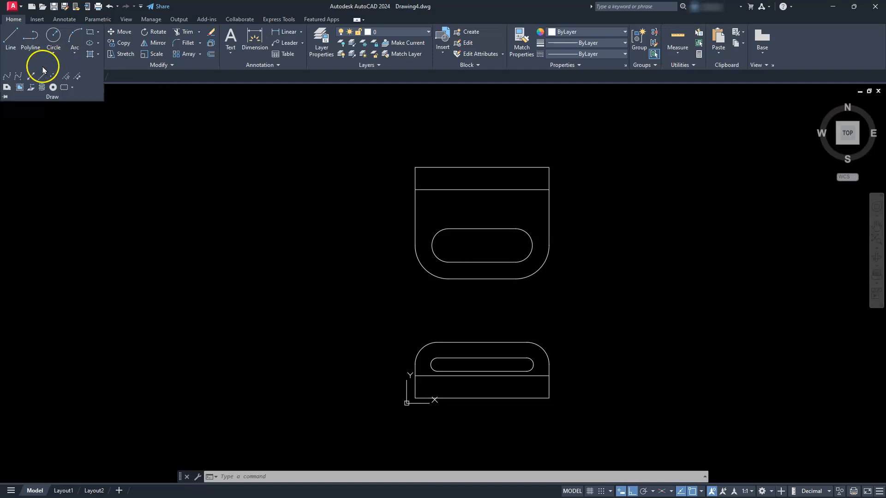
pyautogui.click(32, 76)
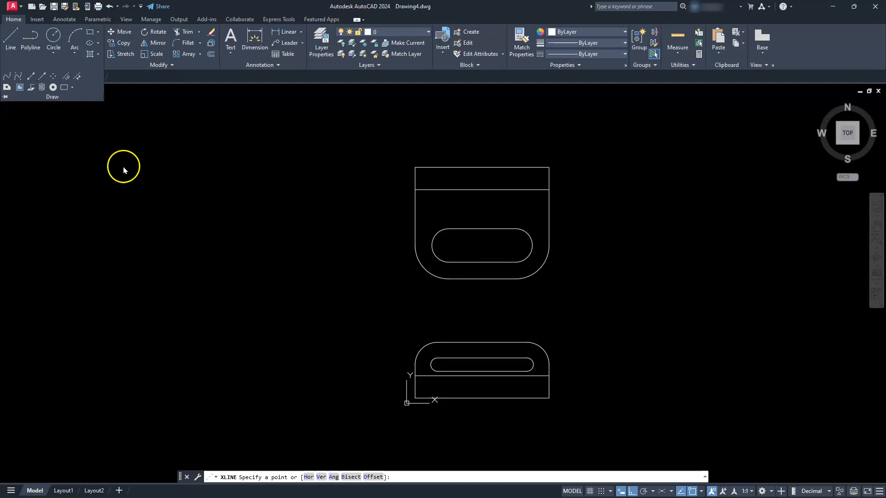
pyautogui.click(321, 477)
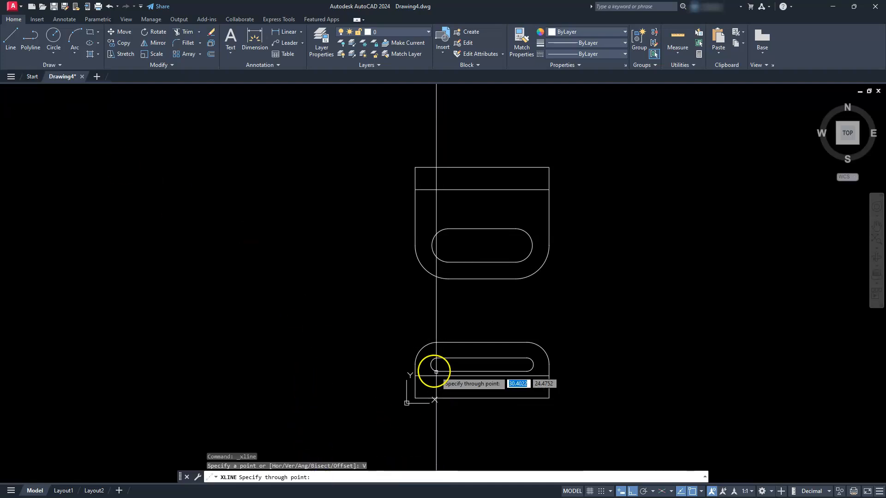
pyautogui.click(431, 245)
pyautogui.click(532, 245)
pyautogui.press('Escape')
pyautogui.press('Escape')
pyautogui.press('Escape')
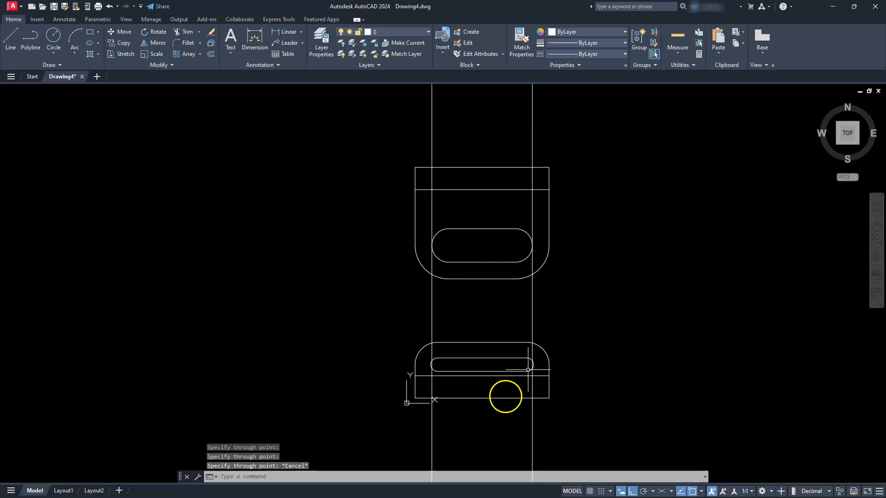
# - Start a Trim using the lower view's inner horizontal line and bottom edge as cutting edges
pyautogui.scroll(2, 503, 402)
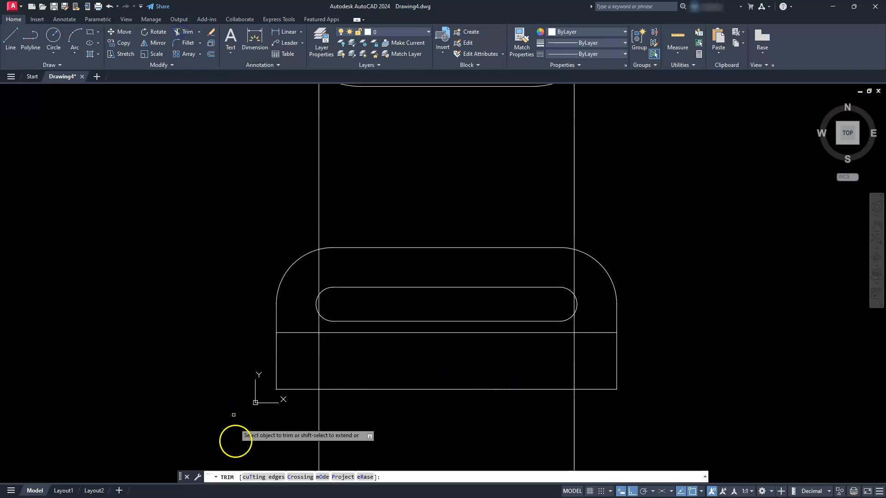
pyautogui.click(256, 477)
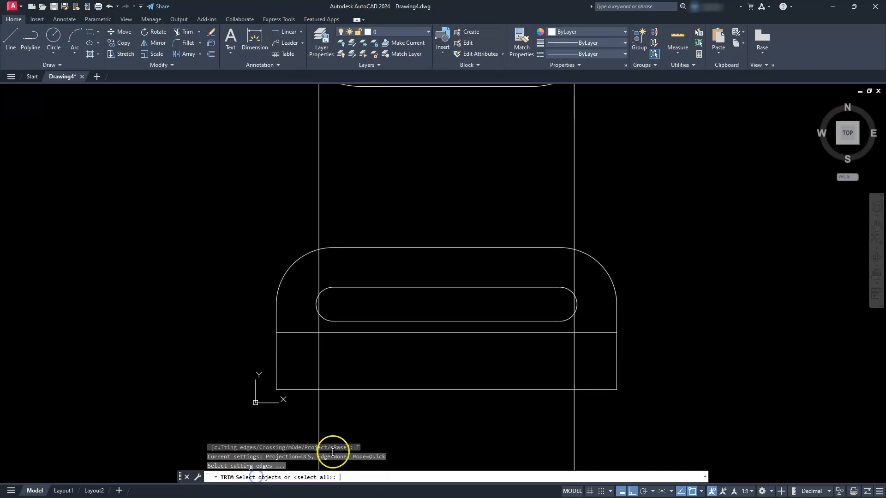
pyautogui.click(494, 332)
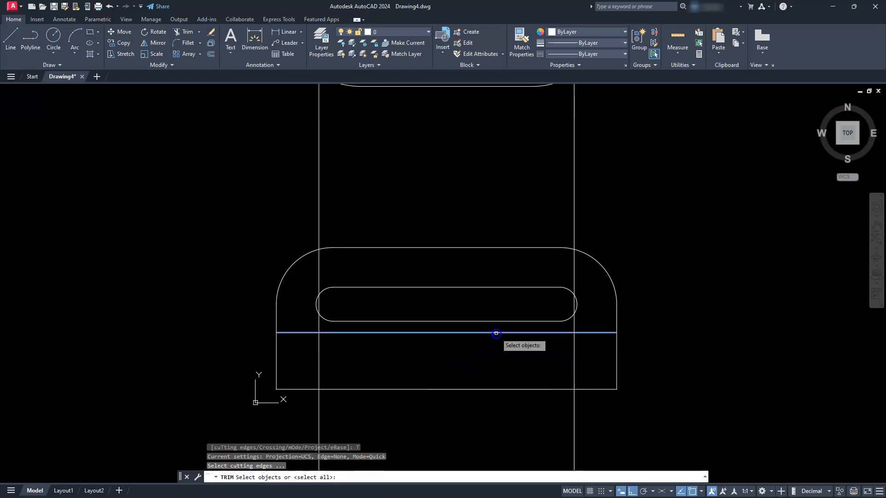
pyautogui.click(493, 383)
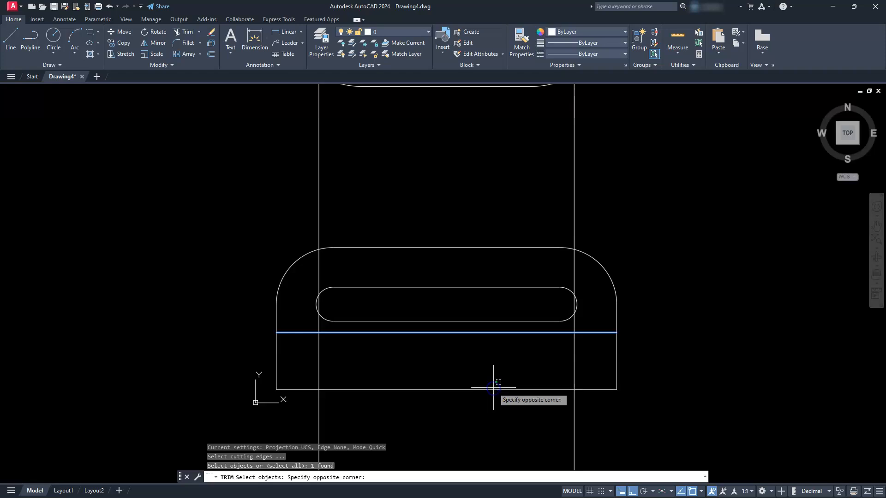
pyautogui.click(479, 409)
pyautogui.press('Return')
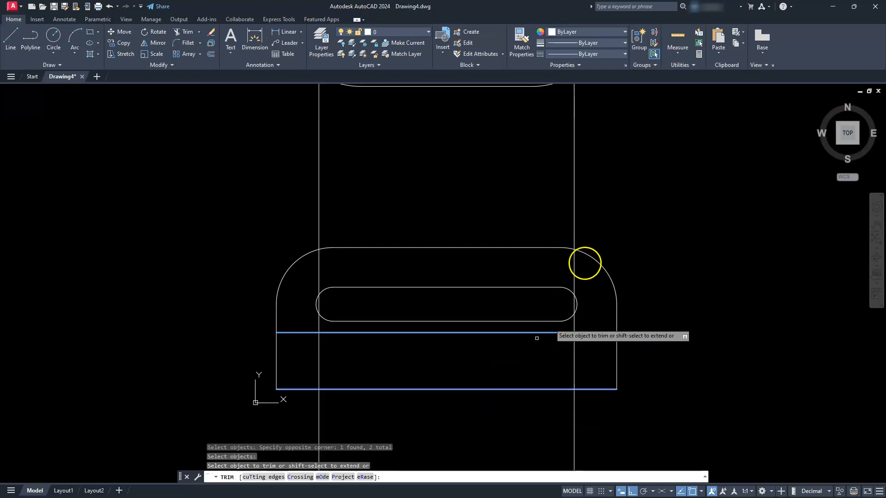
# - Trim both construction lines above and below the cutting edges, keeping only the segments between them in the lower view
pyautogui.click(635, 164)
pyautogui.click(240, 205)
pyautogui.press('Return')
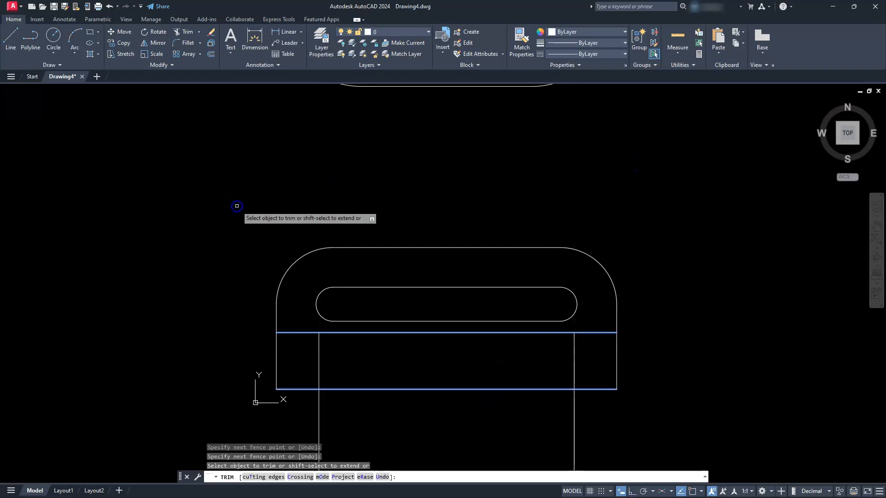
pyautogui.click(624, 436)
pyautogui.click(234, 418)
pyautogui.press('Return')
pyautogui.press('Escape')
pyautogui.press('Escape')
pyautogui.press('Escape')
# - Place vertical construction lines through the left and right end quadrants of the lower view's slot
pyautogui.scroll(-1, 263, 323)
pyautogui.moveTo(268, 304); pyautogui.dragTo(300, 392, button='middle')
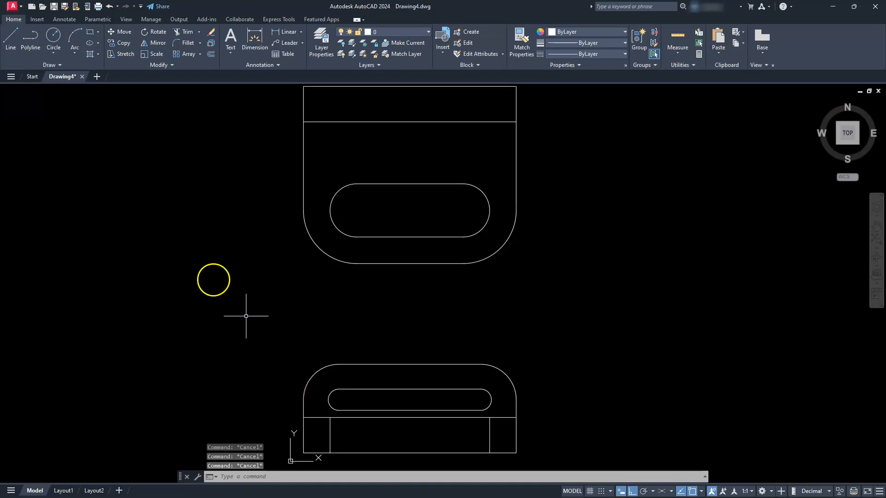
pyautogui.click(52, 66)
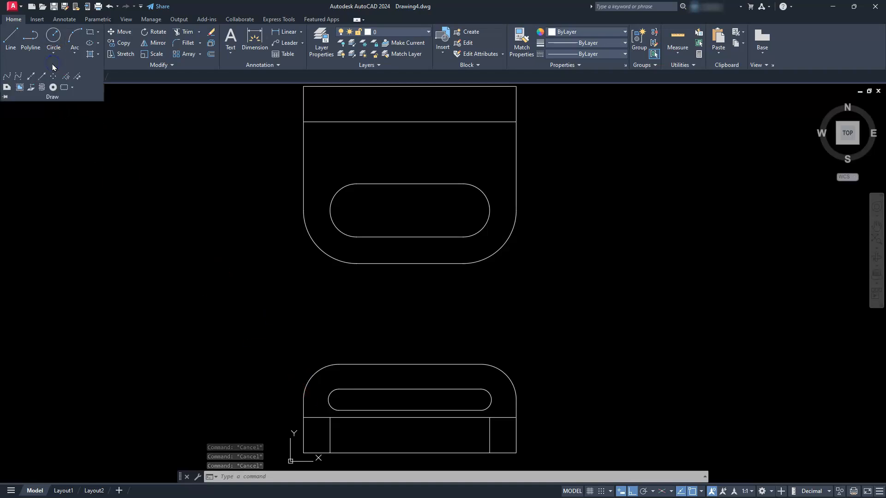
pyautogui.click(31, 78)
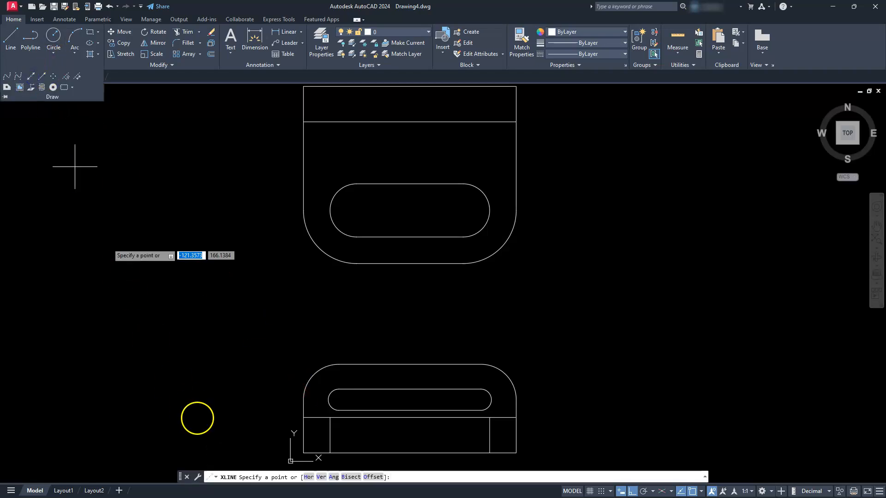
pyautogui.click(321, 477)
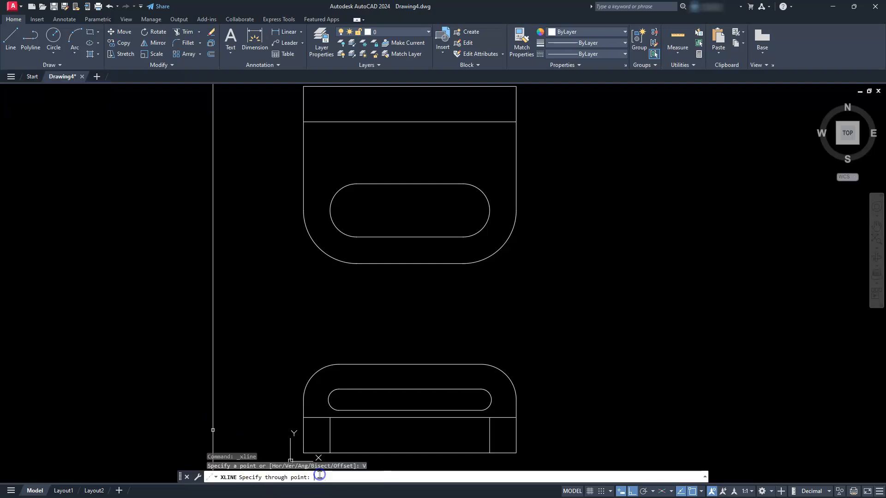
pyautogui.click(328, 401)
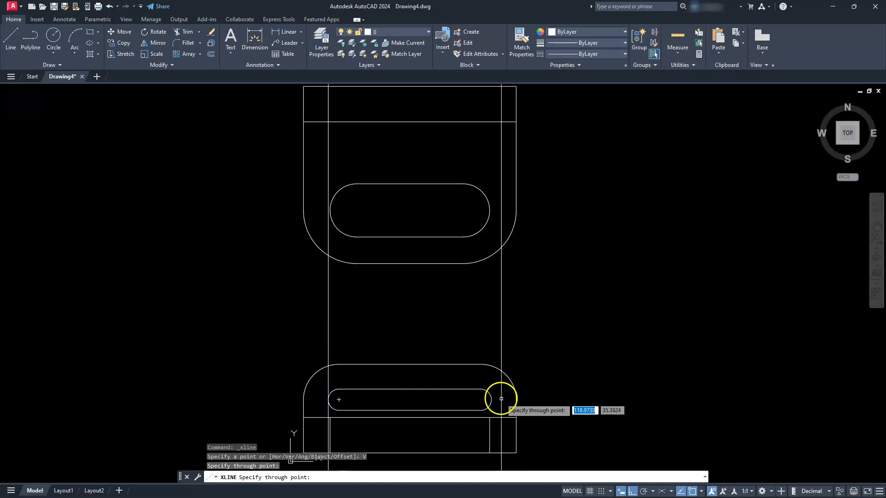
pyautogui.press('Escape')
# - Start a Trim using the upper view's top edge and inner horizontal line as cutting edges
pyautogui.moveTo(449, 254); pyautogui.dragTo(489, 374, button='middle')
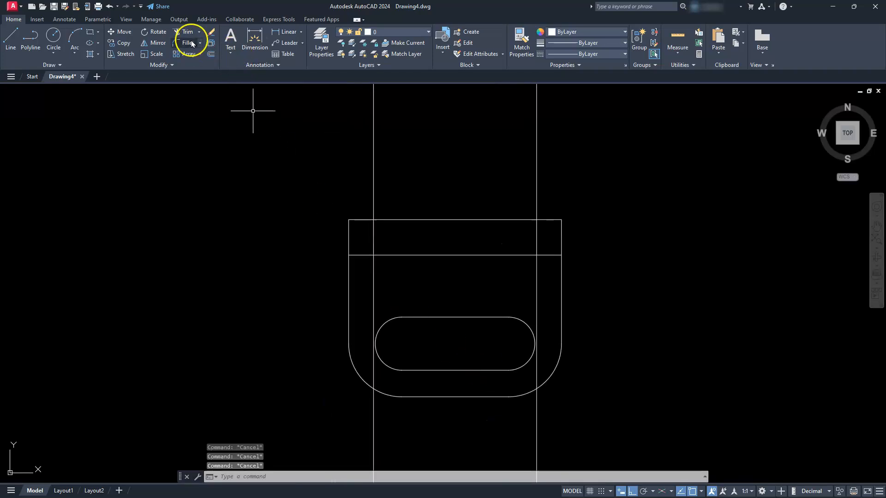
pyautogui.write('tr')
pyautogui.press('Return')
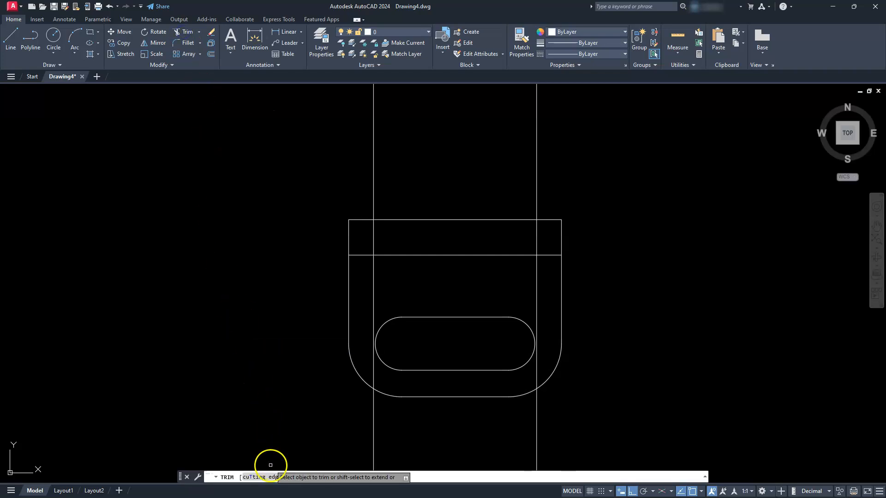
pyautogui.click(268, 476)
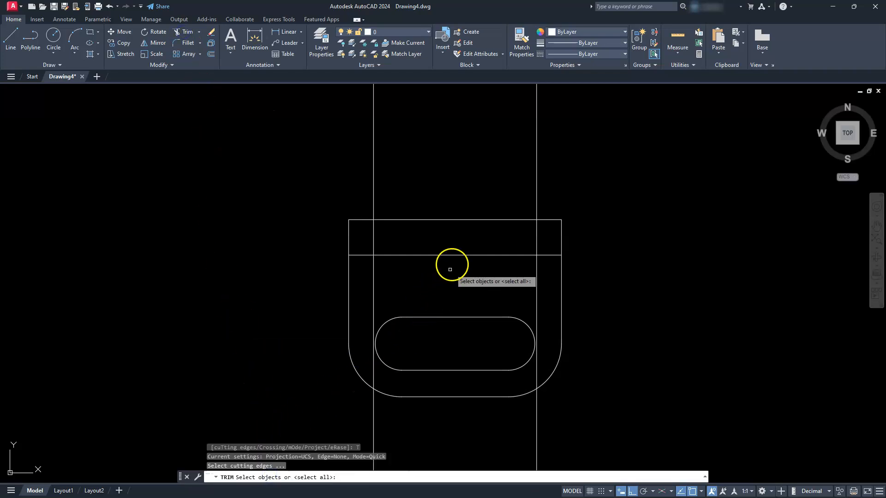
pyautogui.click(452, 256)
pyautogui.click(451, 220)
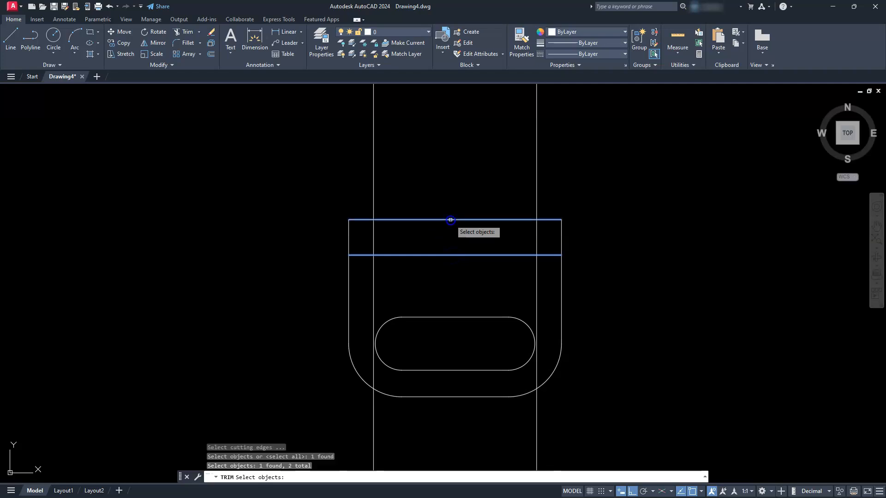
pyautogui.press('Return')
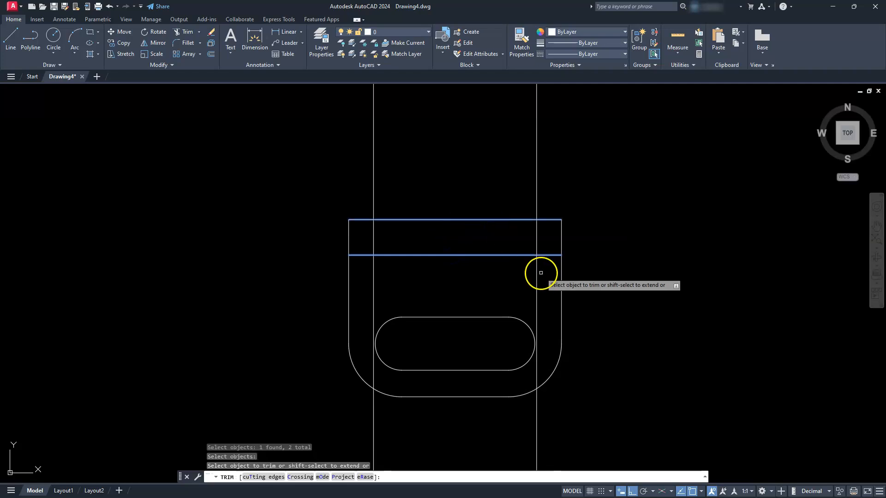
# - Trim both construction lines below and above the cutting edges, keeping only the segments inside the upper view's top strip
pyautogui.click(541, 273)
pyautogui.click(383, 286)
pyautogui.press('Return')
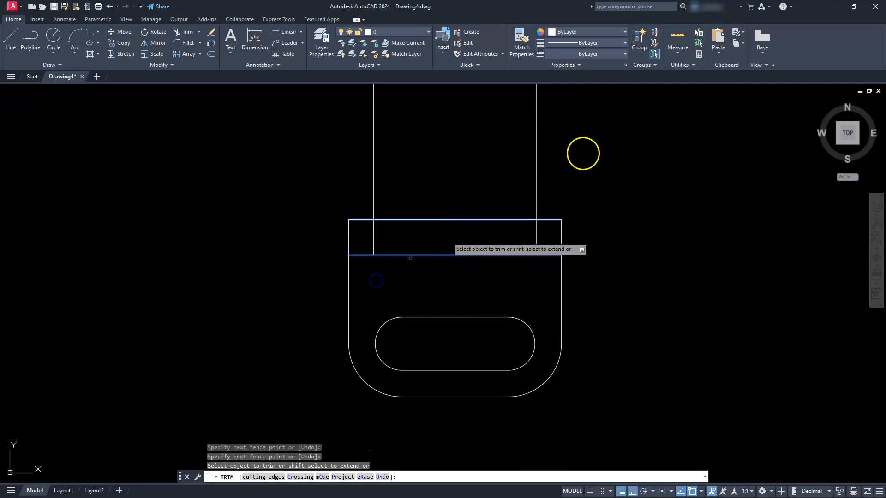
pyautogui.click(594, 146)
pyautogui.click(338, 178)
pyautogui.press('Escape')
pyautogui.press('Escape')
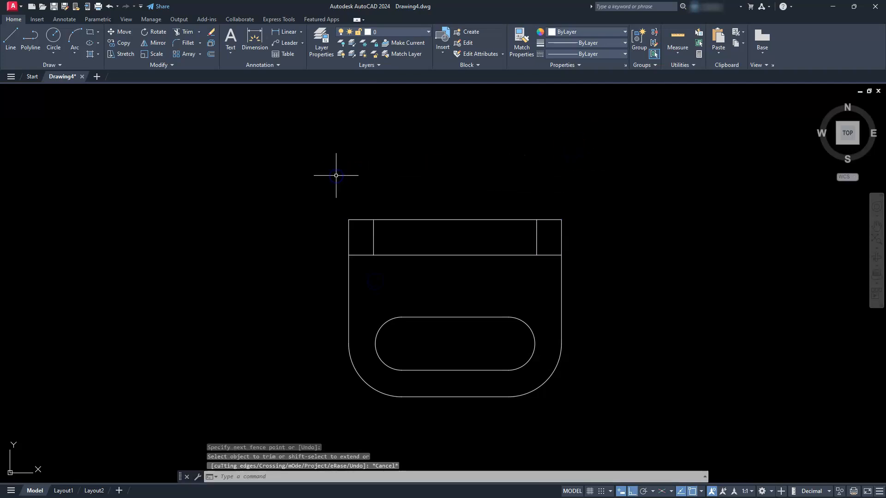
# - Draw the side view's 100-unit base line level with the lower view's bottom edge, continuing with a 50-unit vertical edge upward
pyautogui.scroll(-4, 353, 198)
pyautogui.moveTo(374, 296); pyautogui.dragTo(453, 304, button='middle')
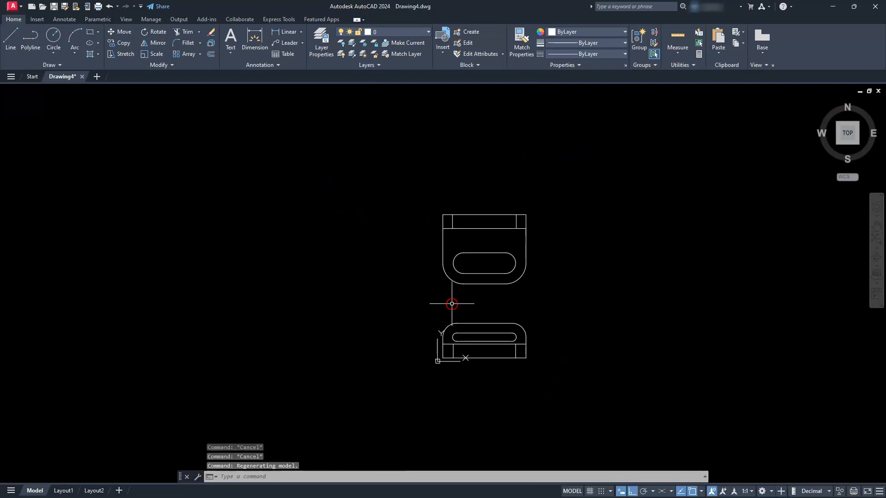
pyautogui.scroll(2, 449, 298)
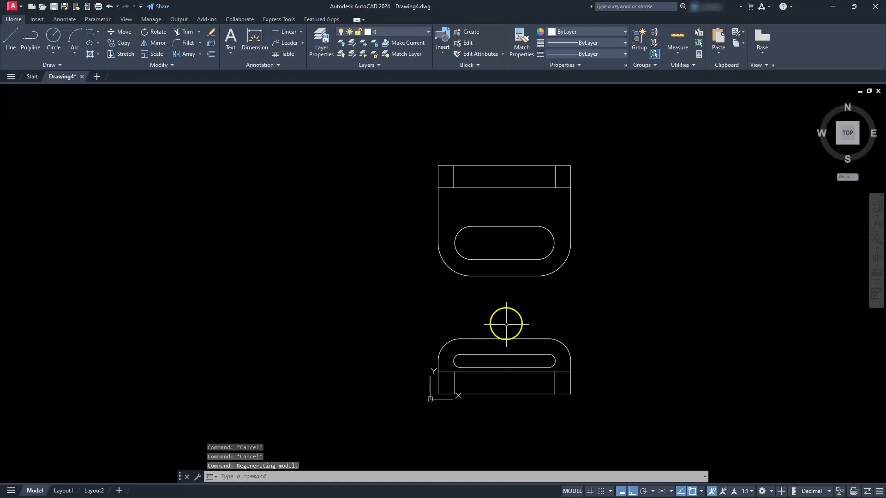
pyautogui.moveTo(589, 330)
pyautogui.mouseDown(button='middle')
pyautogui.moveTo(455, 294)
pyautogui.moveTo(435, 341)
pyautogui.mouseUp(button='middle')
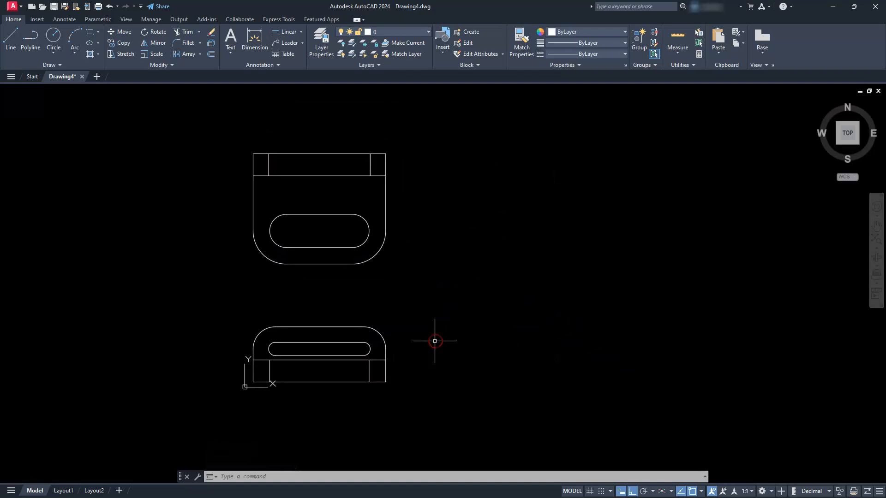
pyautogui.click(8, 38)
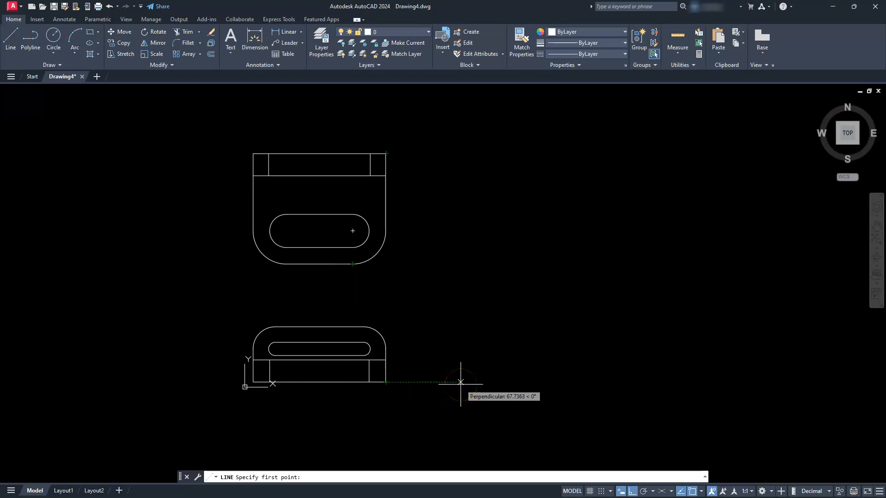
pyautogui.click(461, 382)
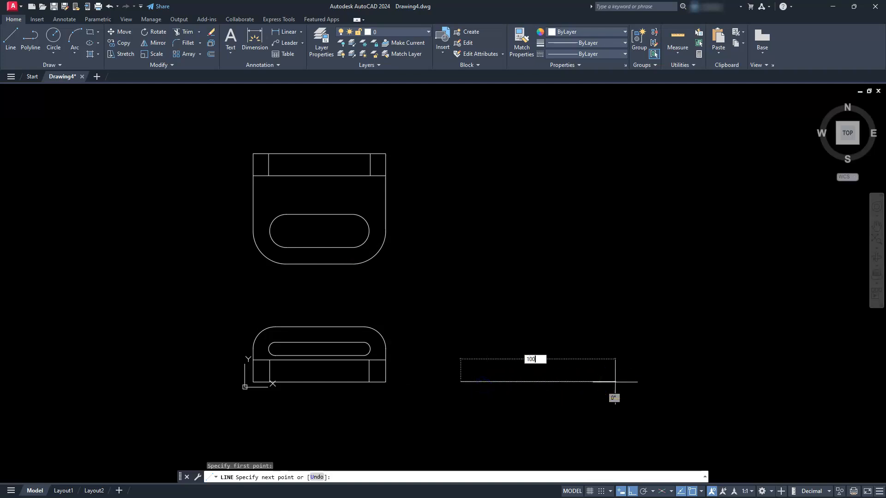
pyautogui.write('100')
pyautogui.press('Return')
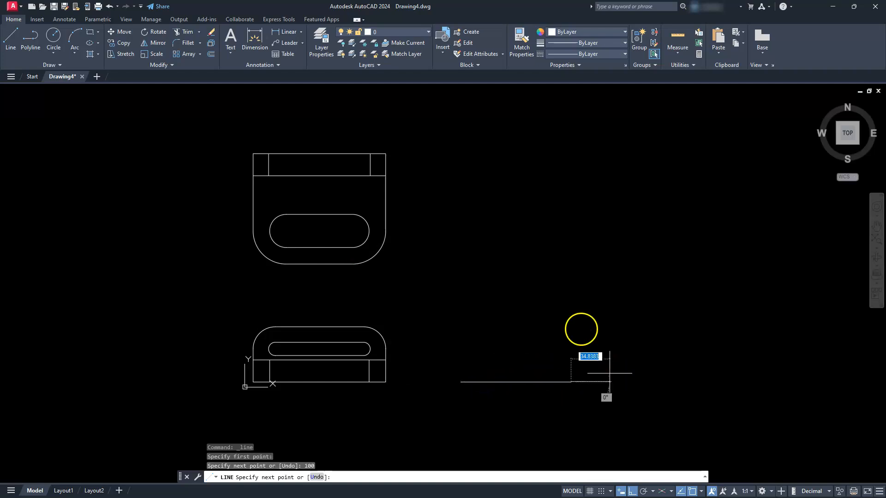
pyautogui.write('50')
pyautogui.press('Return')
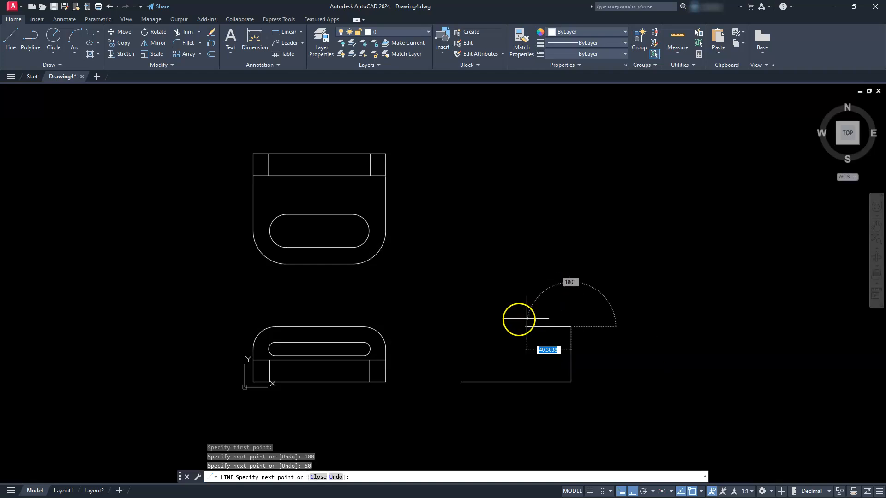
# - Continue the L-shaped profile 20 units left, 30 down and 80 left, and close it at its starting point
pyautogui.write('20')
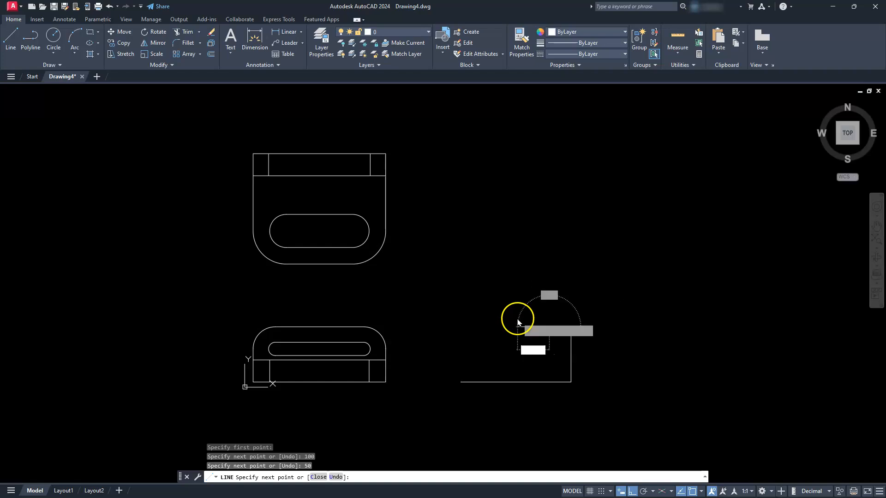
pyautogui.press('Return')
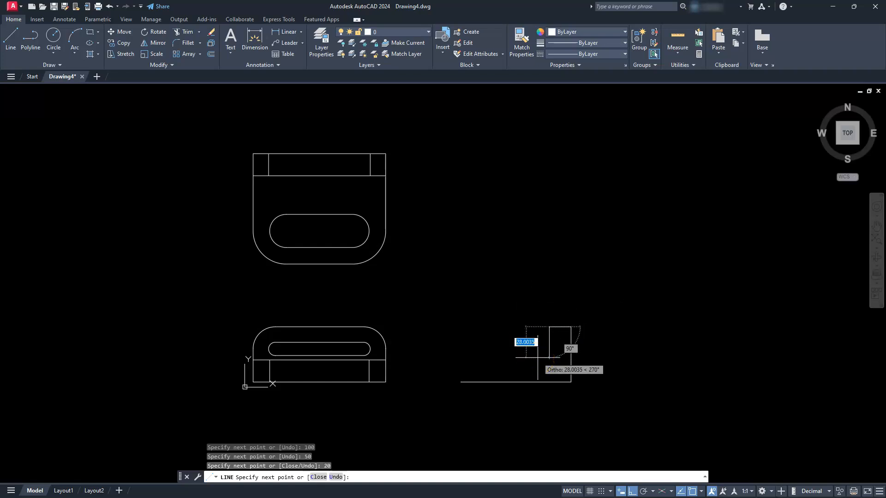
pyautogui.write('30')
pyautogui.press('Return')
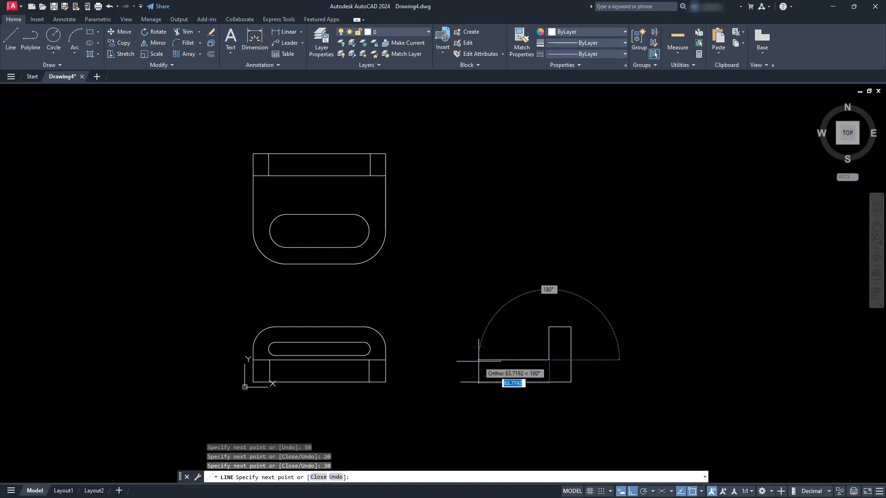
pyautogui.press('Return')
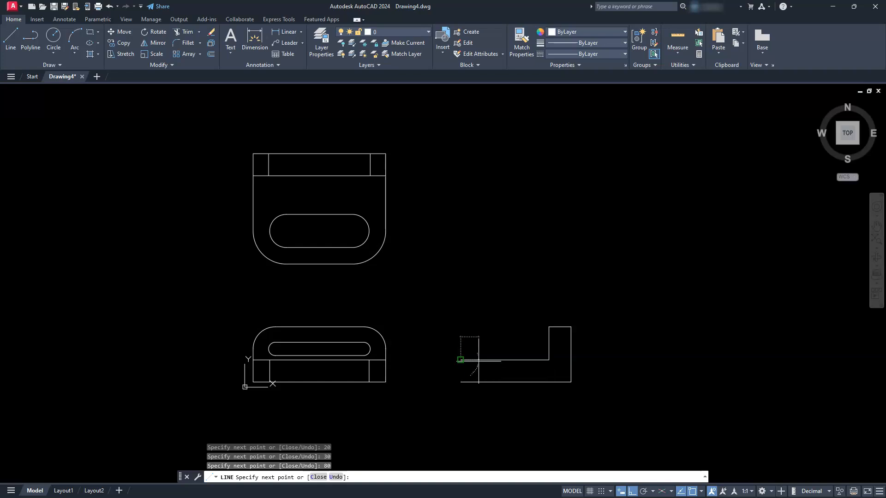
pyautogui.write('c')
pyautogui.press('Return')
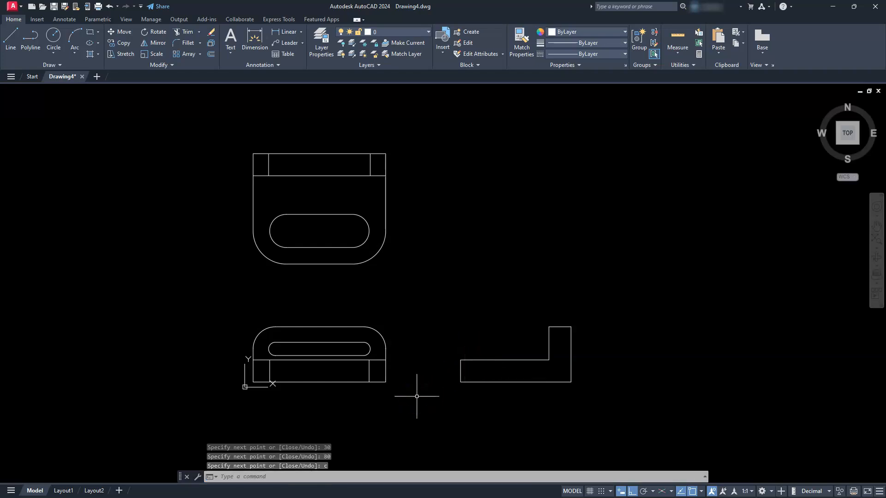
# - Offset the side view's left edge inward by the 15-unit distance between the upper view's slot and its bottom edge
pyautogui.scroll(4, 493, 388)
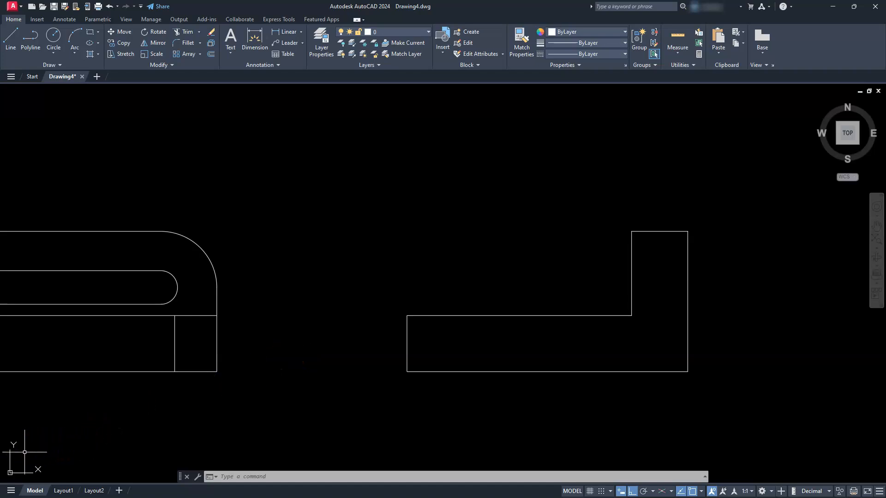
pyautogui.scroll(-2, 292, 358)
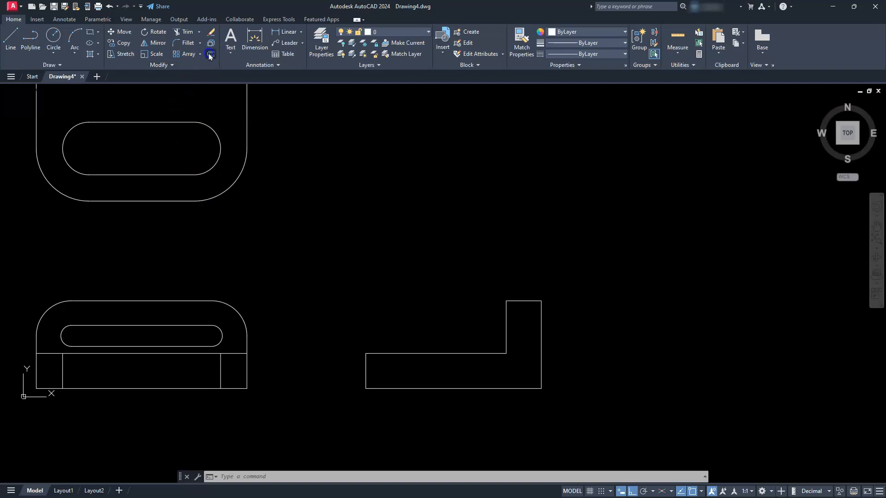
pyautogui.click(141, 175)
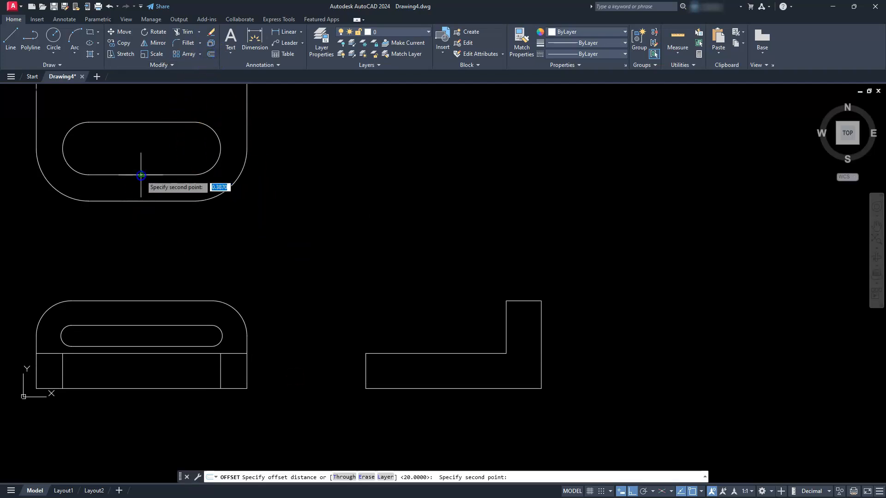
pyautogui.click(142, 201)
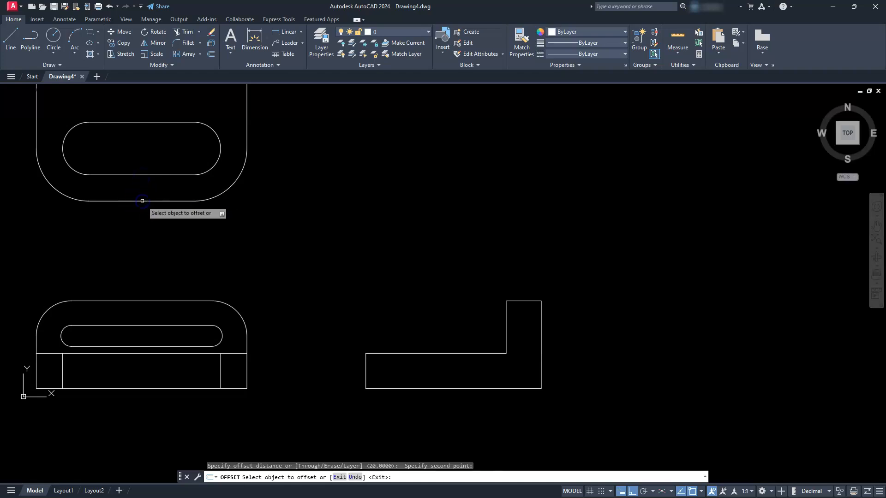
pyautogui.click(366, 370)
pyautogui.click(415, 370)
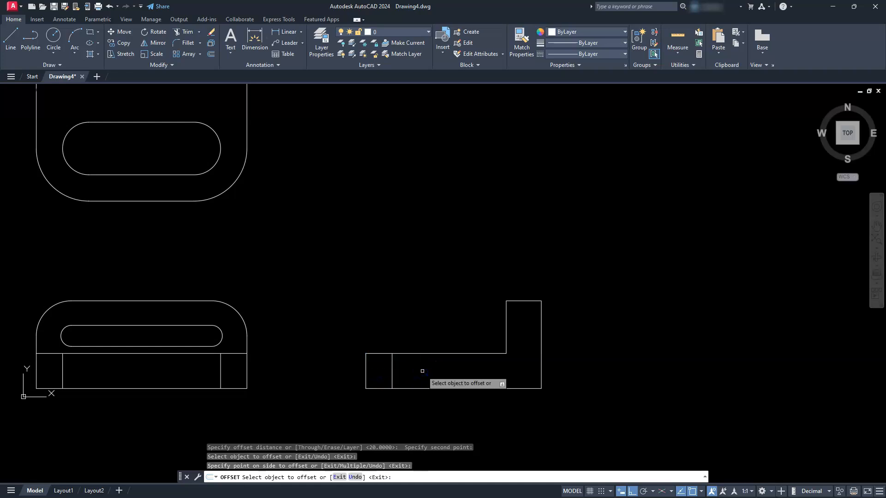
pyautogui.press('Escape')
pyautogui.press('Escape')
pyautogui.press('Escape')
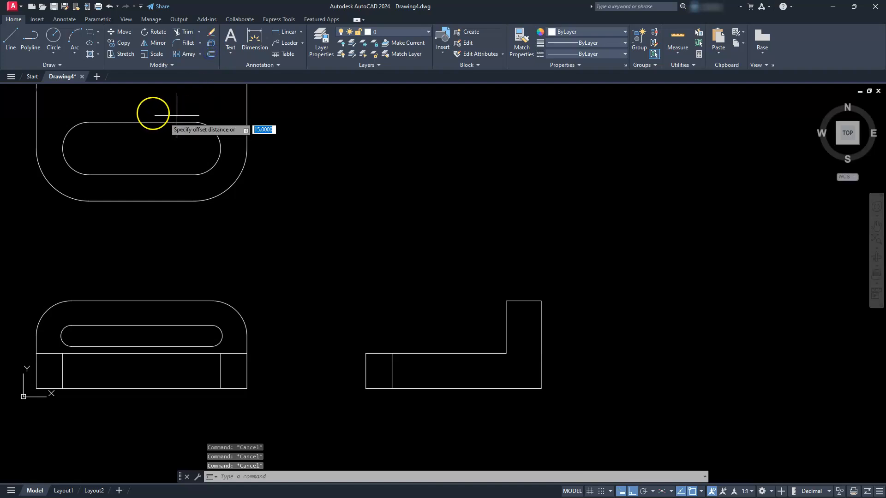
# - Offset the side view's inner vertical line to the right by the upper view's slot width of 30 units
pyautogui.click(142, 122)
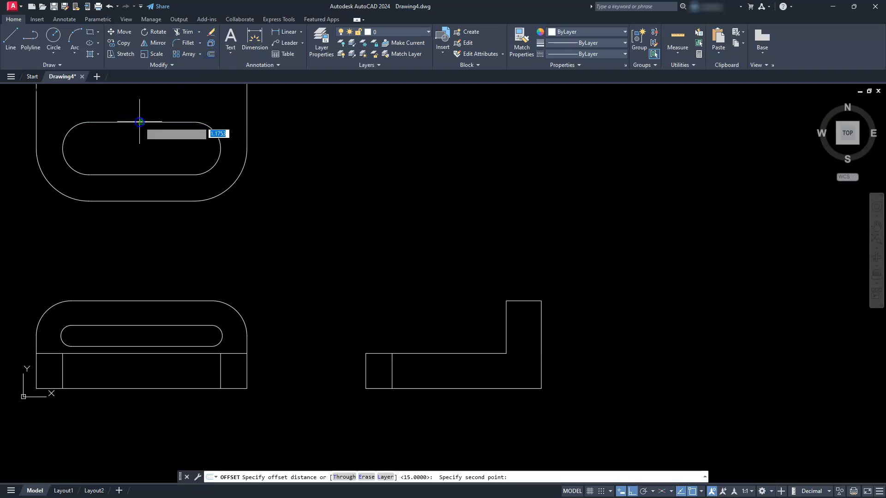
pyautogui.click(141, 174)
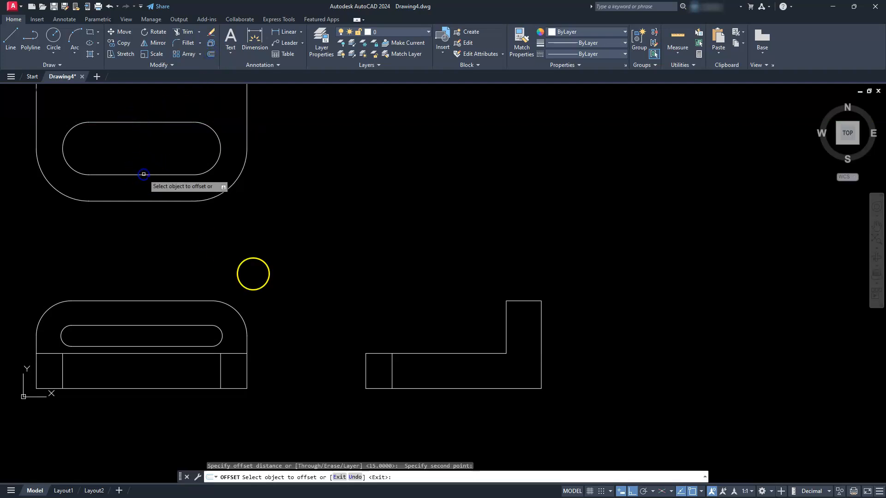
pyautogui.click(392, 371)
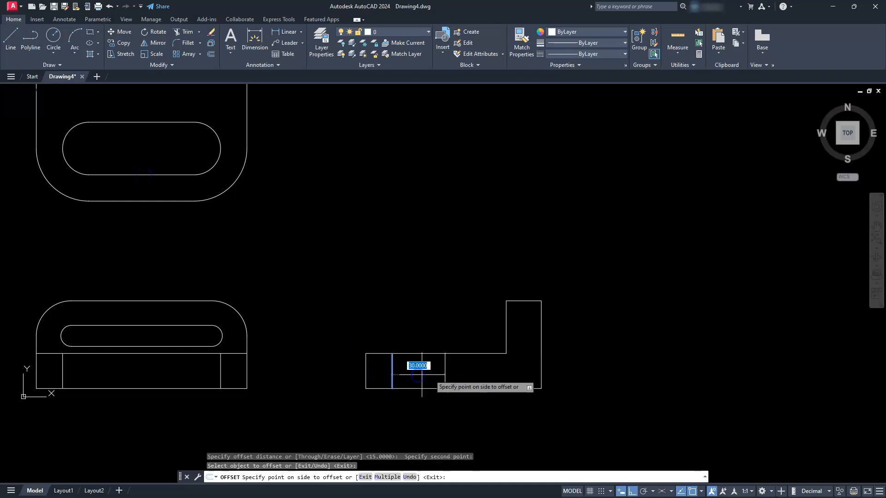
pyautogui.click(438, 374)
pyautogui.press('Escape')
pyautogui.press('Escape')
pyautogui.press('Escape')
pyautogui.press('Escape')
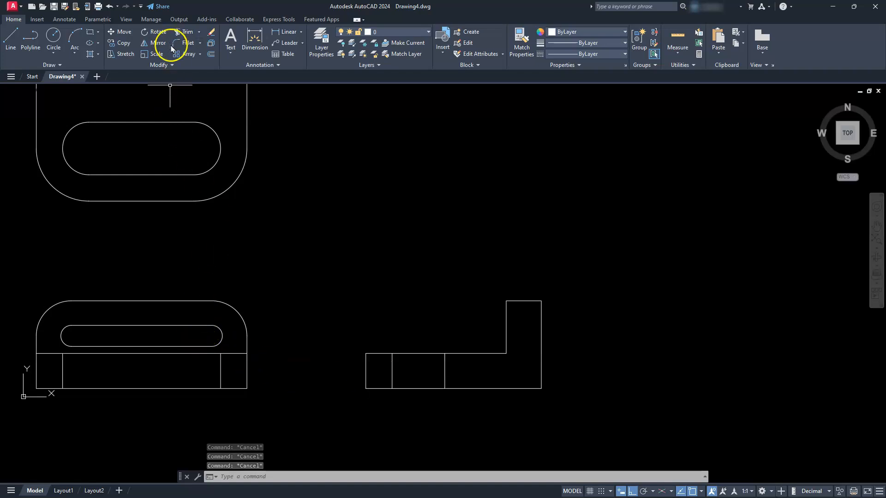
# - Offset the side view's top edge downward by the 14-unit distance from the lower view's top edge to its slot
pyautogui.click(210, 54)
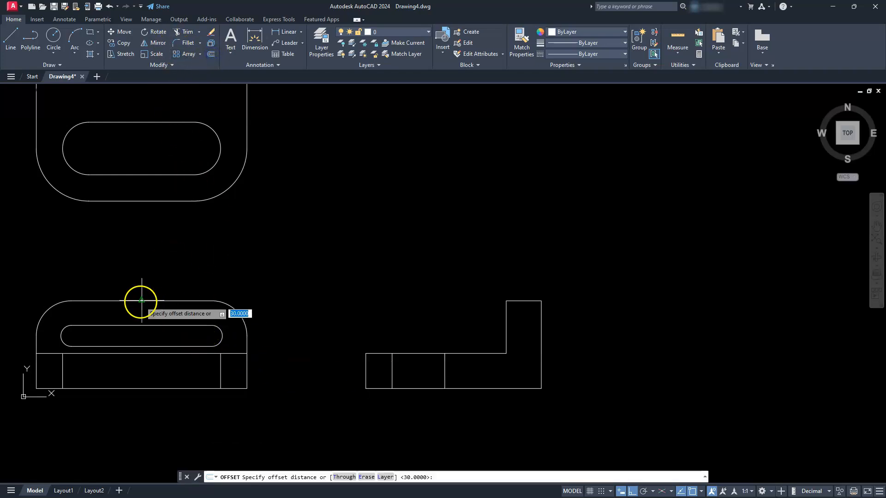
pyautogui.click(141, 301)
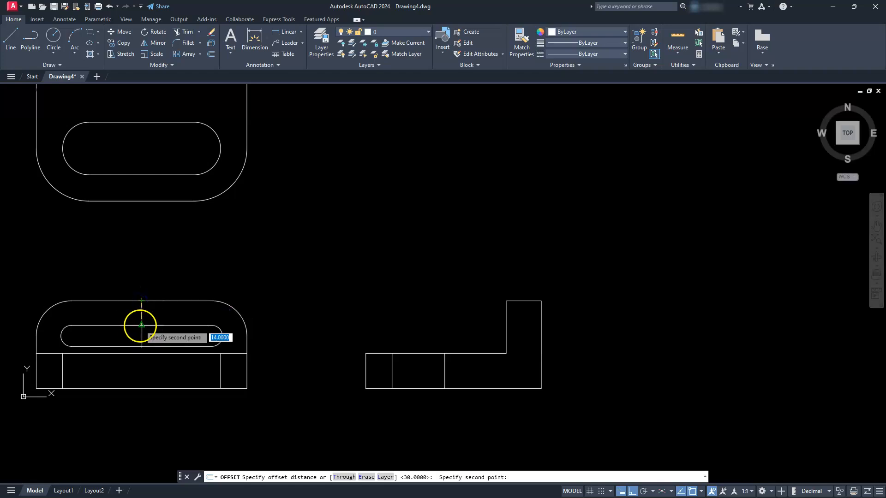
pyautogui.click(139, 331)
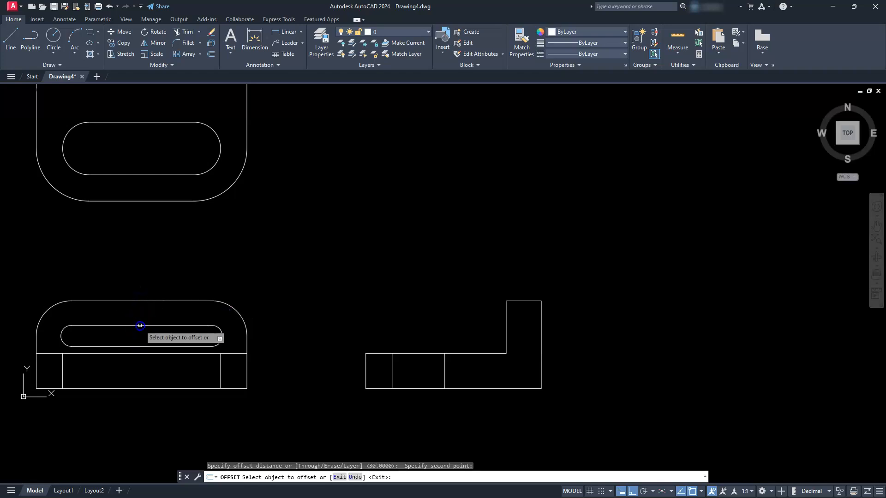
pyautogui.click(531, 302)
pyautogui.click(527, 327)
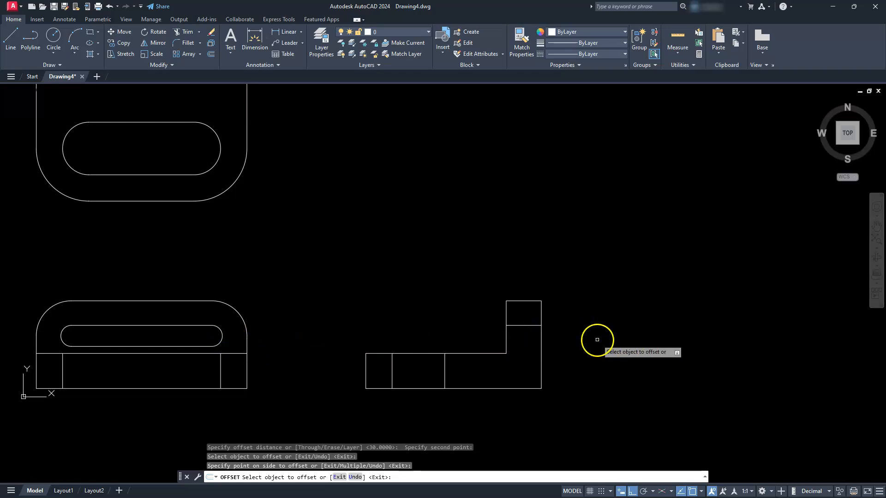
pyautogui.press('Escape')
pyautogui.press('Escape')
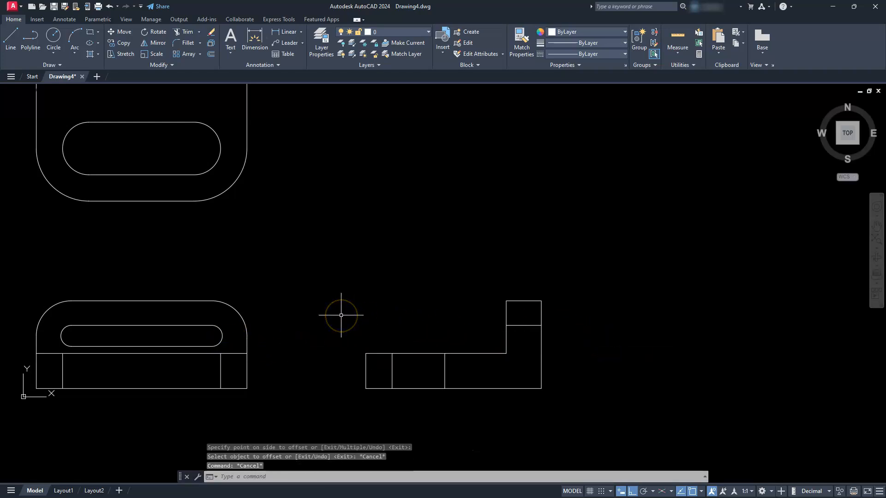
# - Offset the side view's upper slot line downward by the height of the slot in the lower view
pyautogui.click(211, 55)
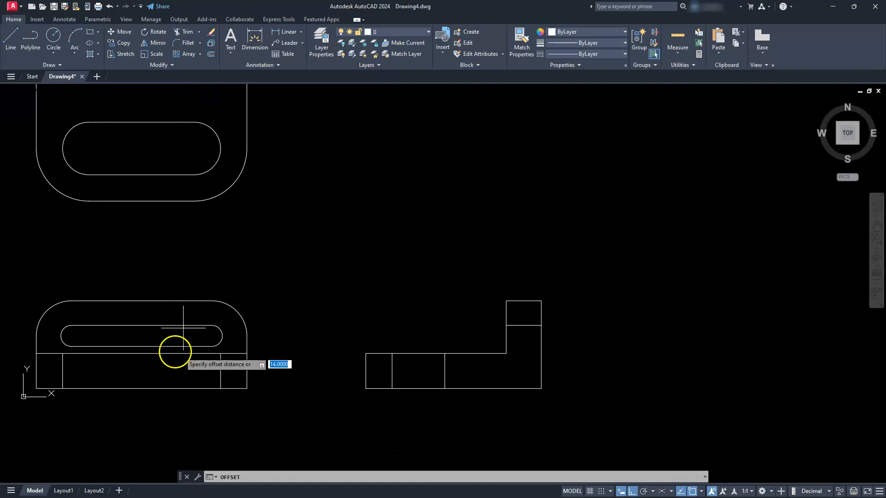
pyautogui.click(142, 326)
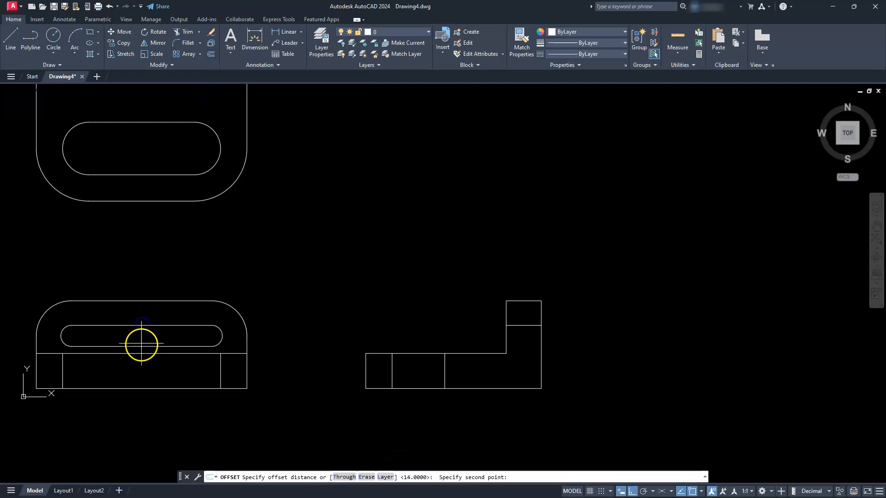
pyautogui.click(141, 346)
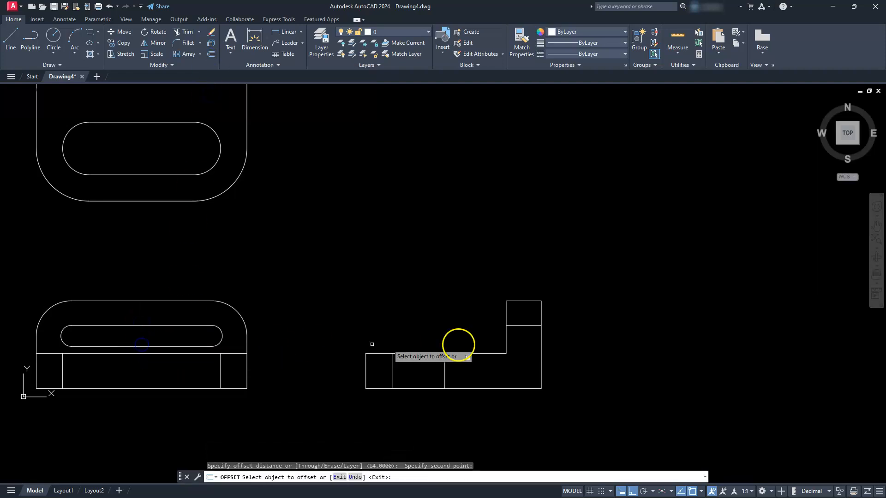
pyautogui.click(525, 325)
pyautogui.click(530, 346)
pyautogui.press('Escape')
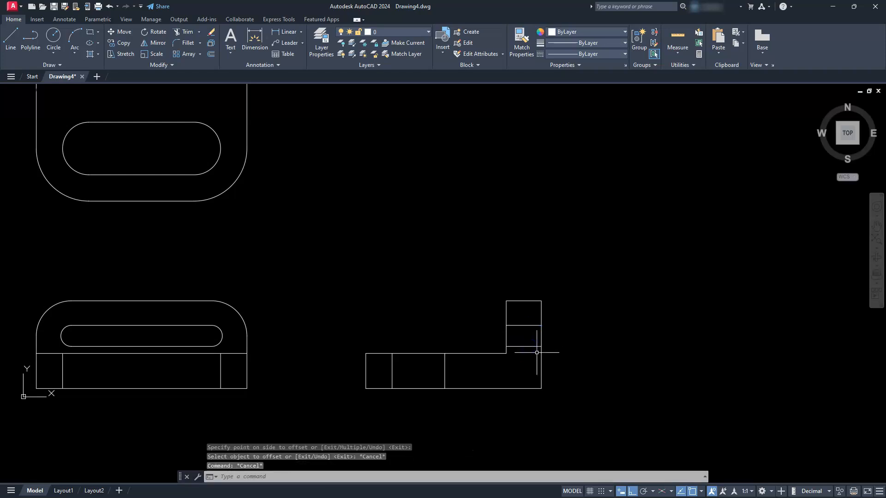
# - Turn on isometric drafting and set the drawing plane to isoplane Right, with empty space beside the side view
pyautogui.scroll(-2, 469, 325)
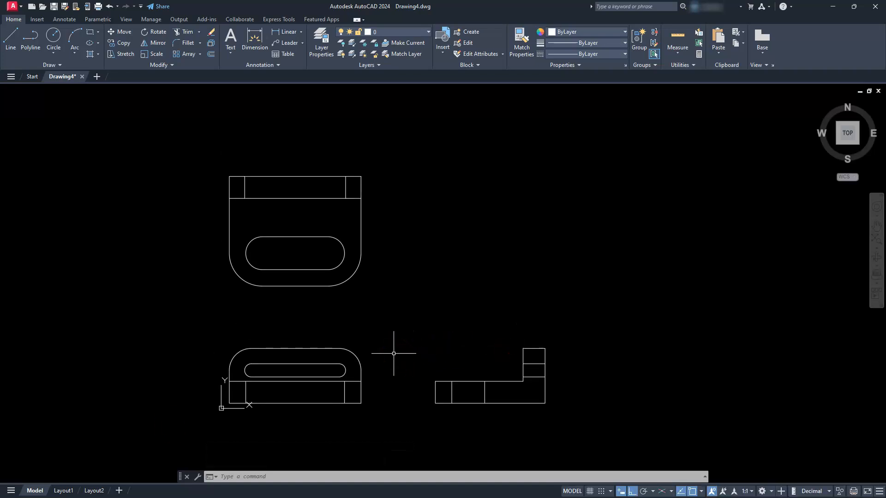
pyautogui.click(663, 491)
pyautogui.moveTo(682, 352); pyautogui.dragTo(465, 377, button='middle')
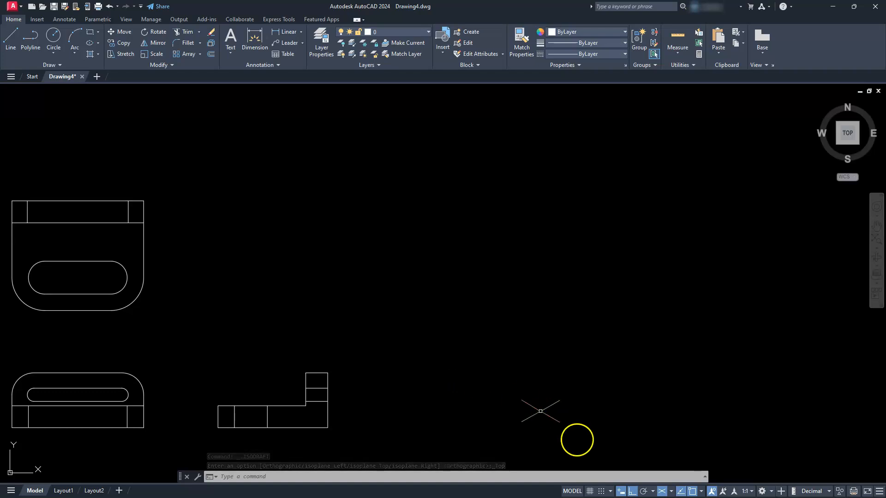
pyautogui.click(672, 492)
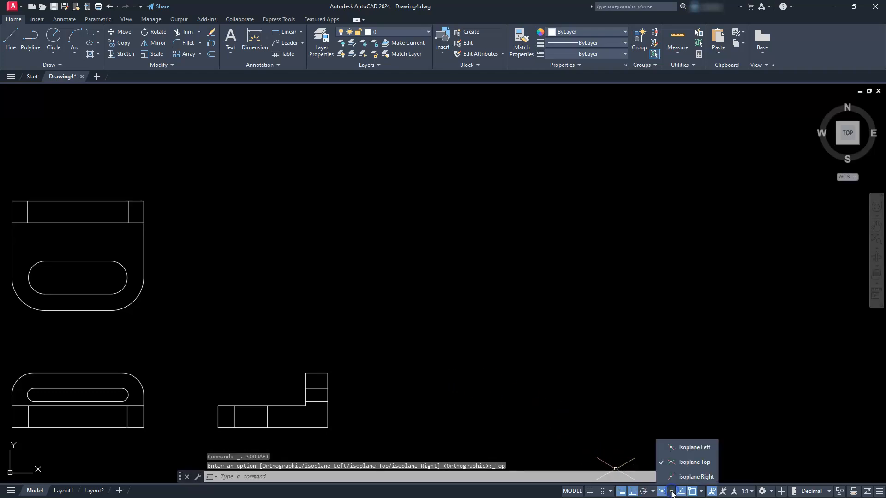
pyautogui.click(697, 477)
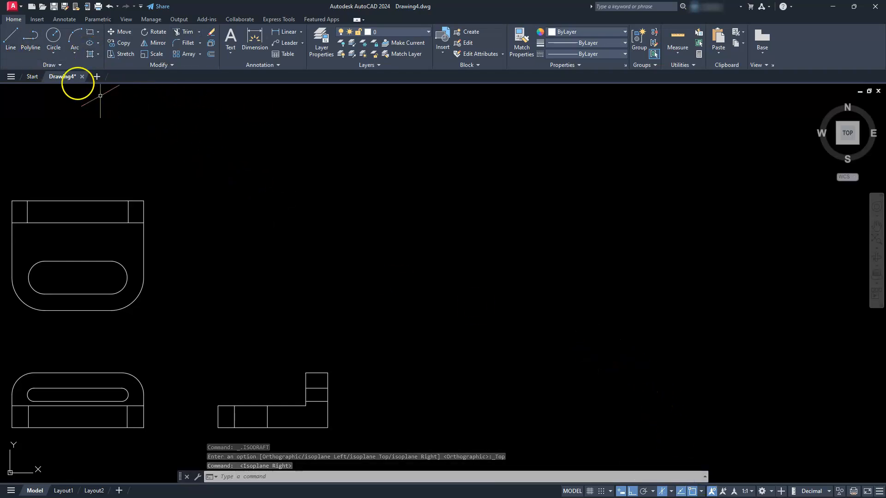
# - Start an isometric L-shaped profile beside the side view with lines 20 units down, 100 along the 30° axis and 50 up
pyautogui.click(11, 41)
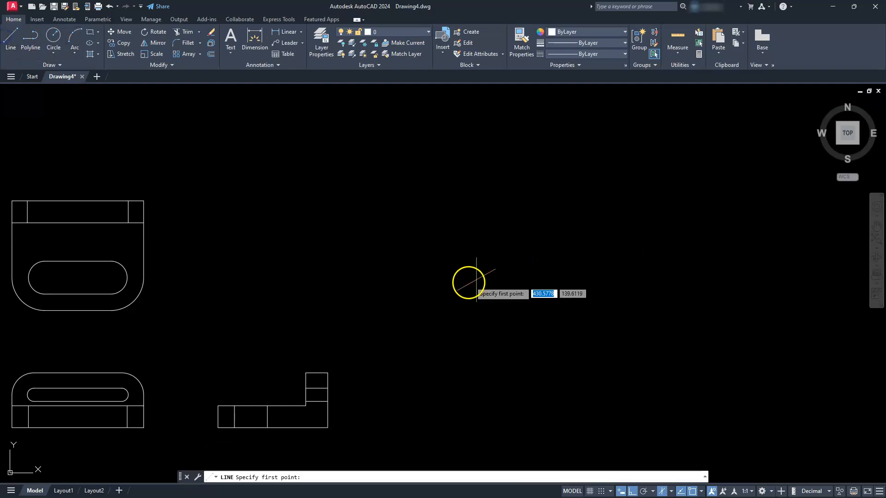
pyautogui.click(500, 294)
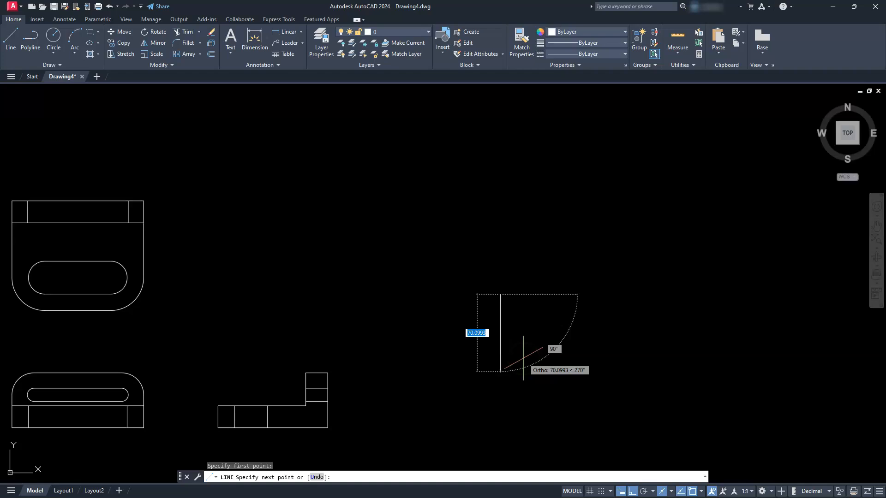
pyautogui.write('20')
pyautogui.press('Return')
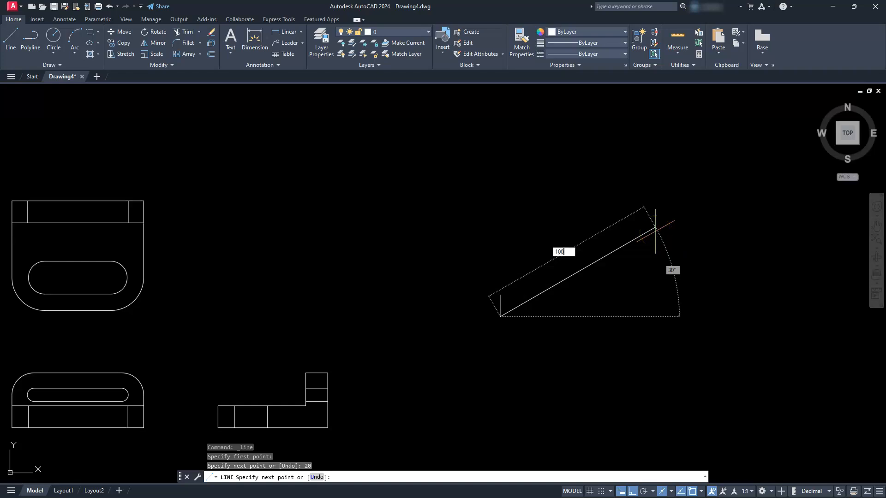
pyautogui.write('100')
pyautogui.press('Return')
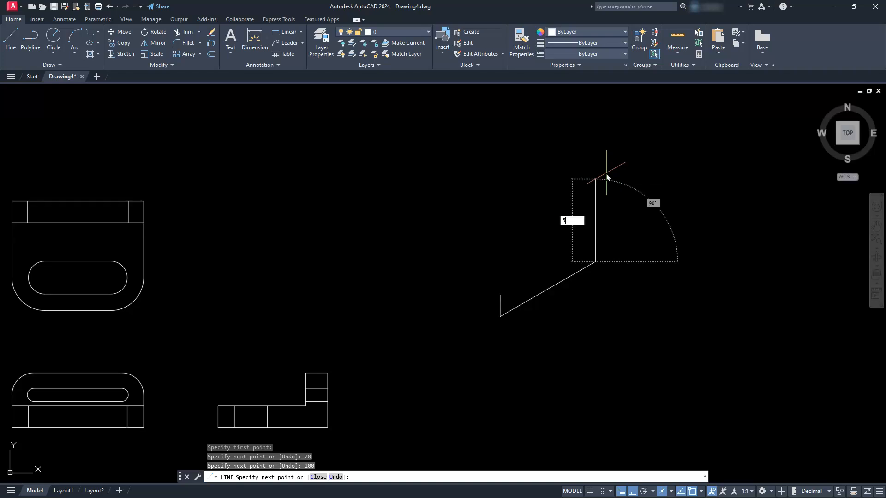
pyautogui.write('50')
pyautogui.press('Return')
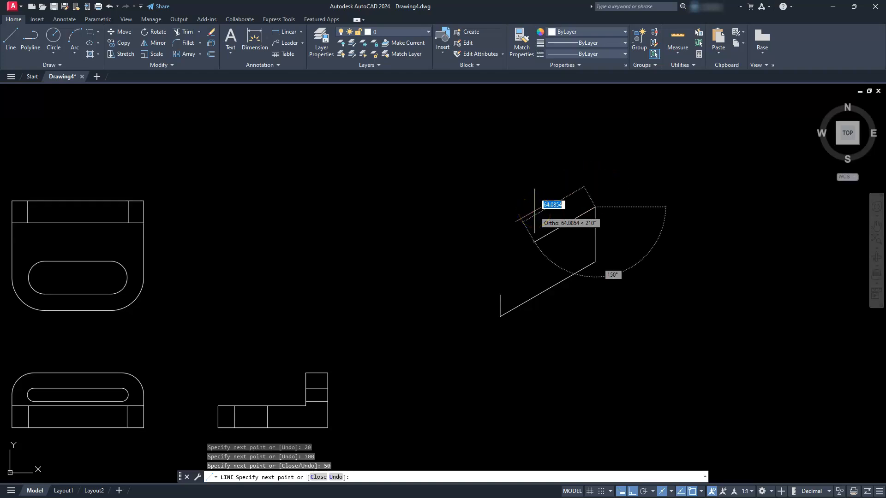
# - Continue the isometric profile 20 units back along the 210° direction and 30 down, and close it at its starting point
pyautogui.write('20')
pyautogui.press('Return')
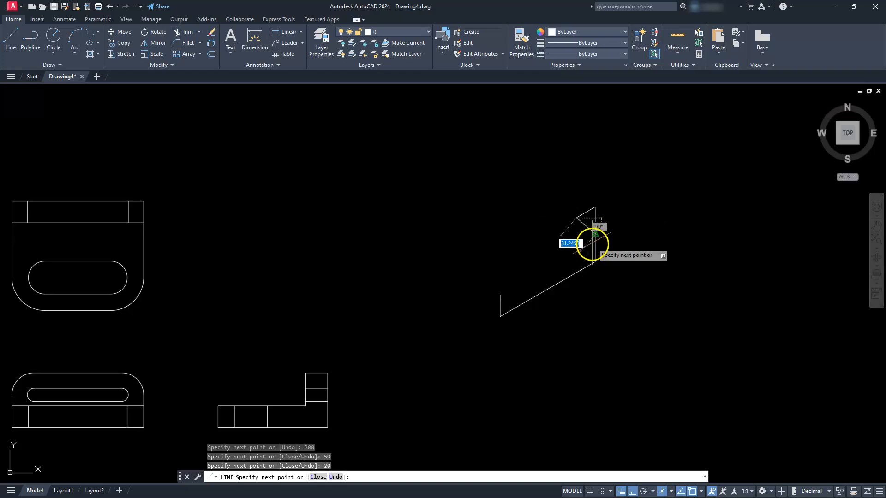
pyautogui.write('3')
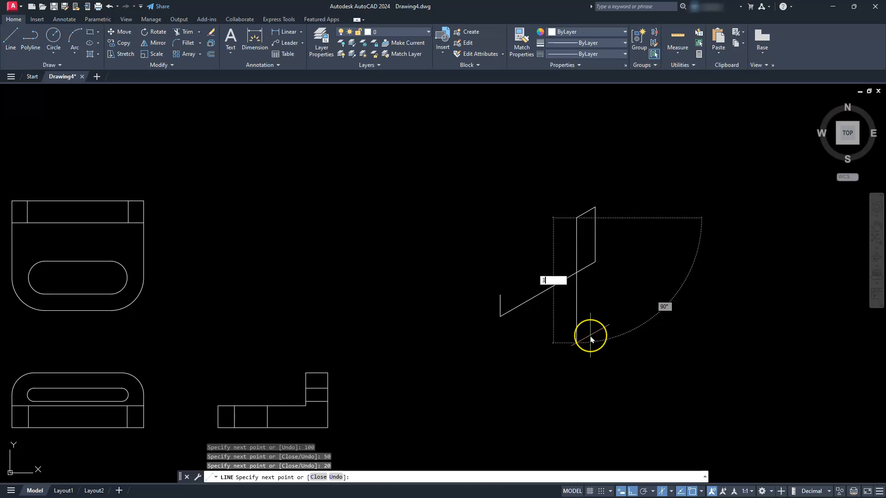
pyautogui.write('0')
pyautogui.press('Return')
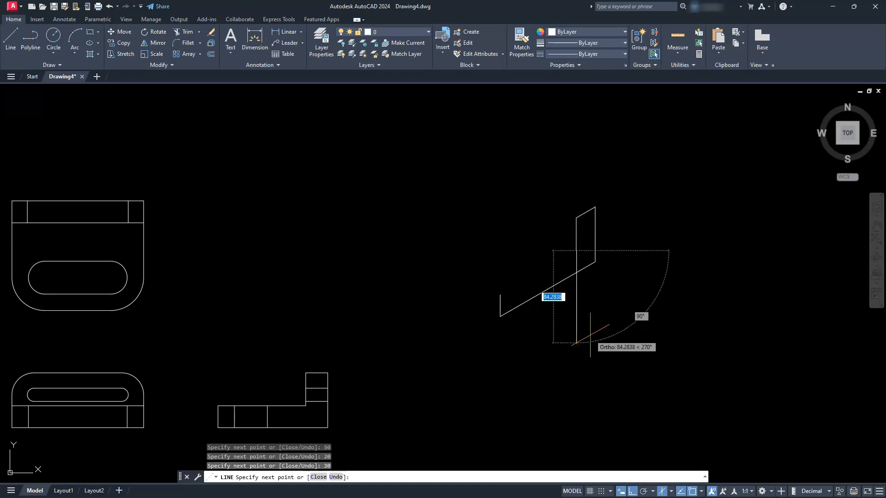
pyautogui.write('c')
pyautogui.press('Return')
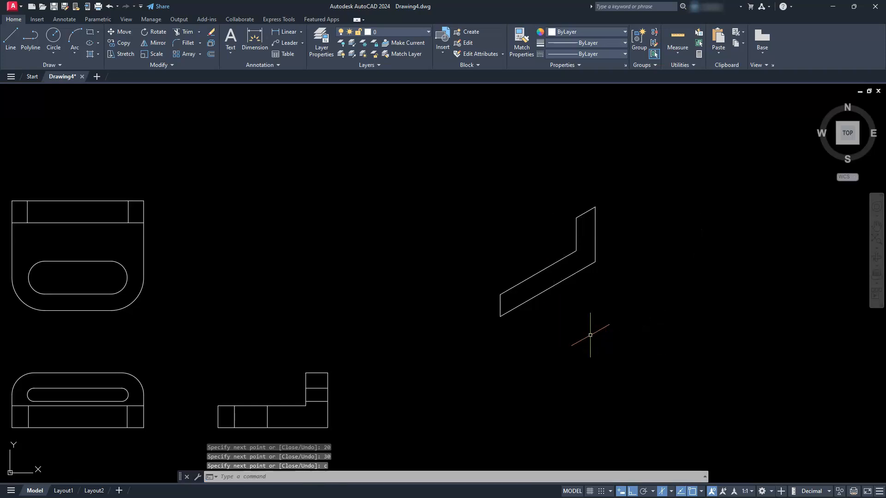
# - Copy the isometric profile's front edge and three stepped upper edges 120 units along the 150° direction, using isoplane Top
pyautogui.scroll(2, 593, 321)
pyautogui.moveTo(567, 291); pyautogui.dragTo(597, 339, button='middle')
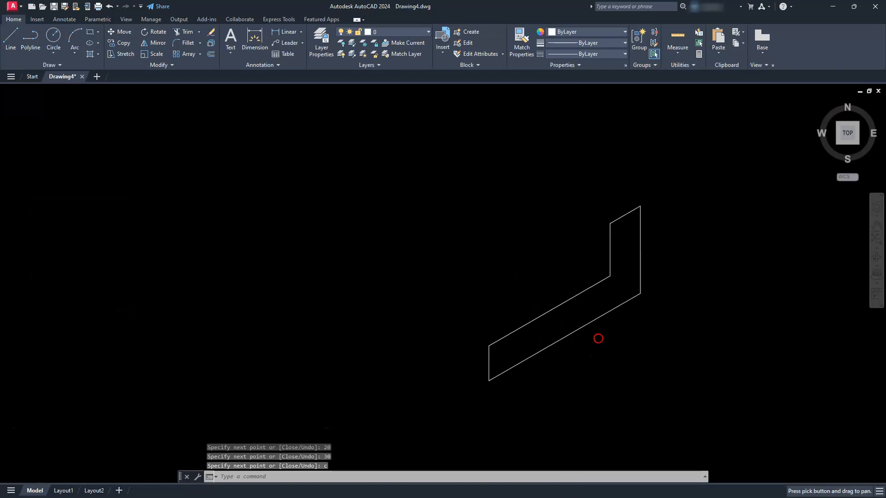
pyautogui.click(502, 352)
pyautogui.click(476, 332)
pyautogui.click(610, 204)
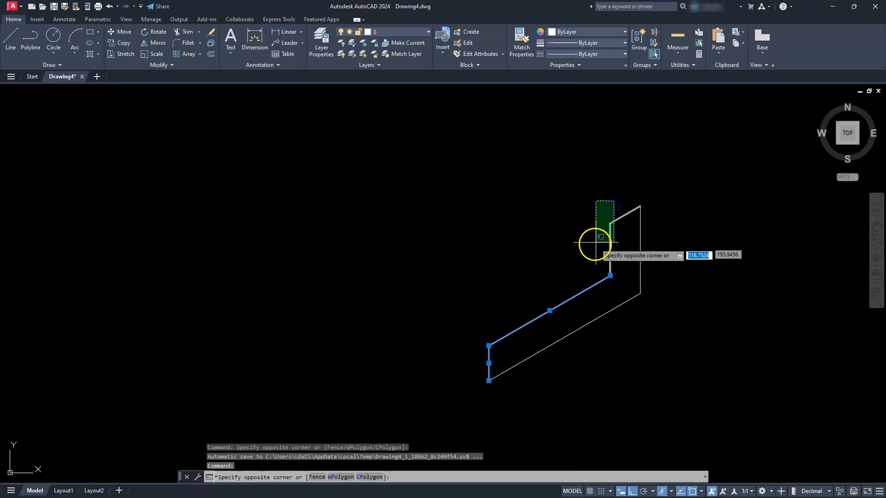
pyautogui.click(587, 279)
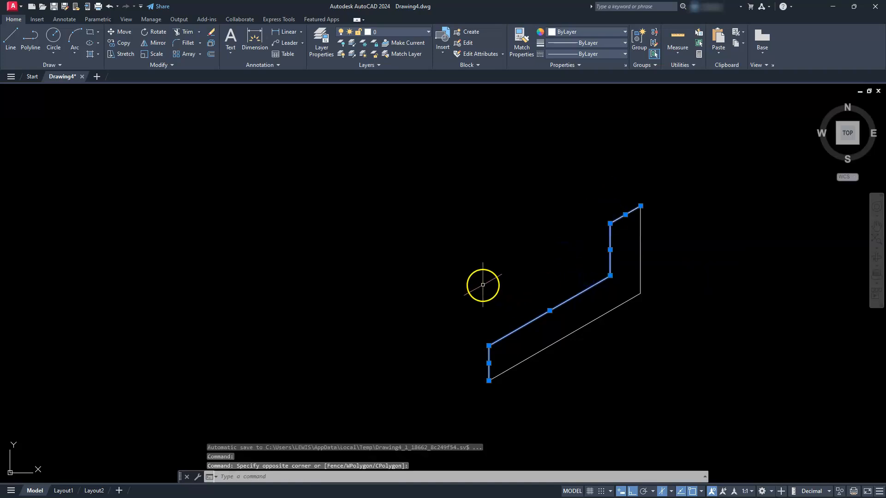
pyautogui.click(125, 46)
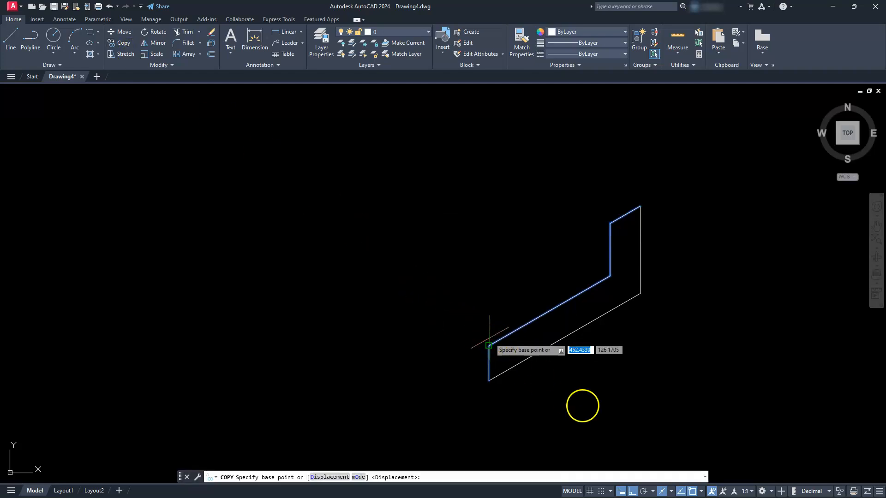
pyautogui.click(671, 493)
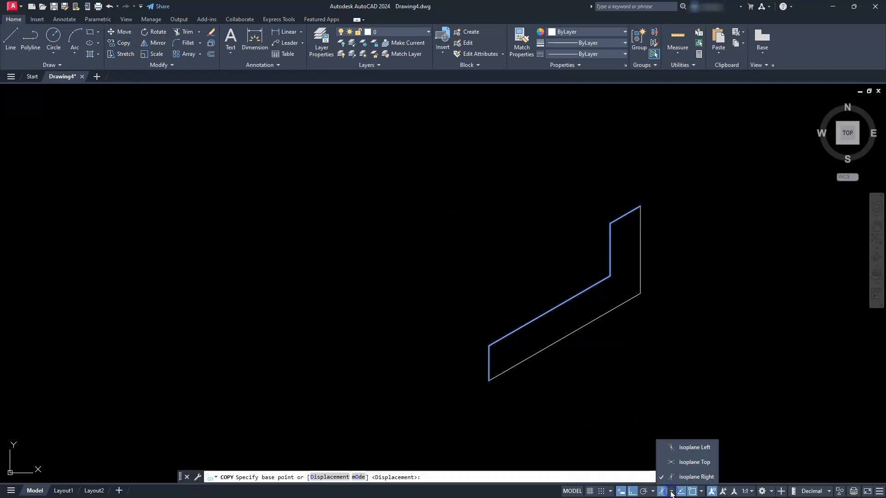
pyautogui.click(681, 460)
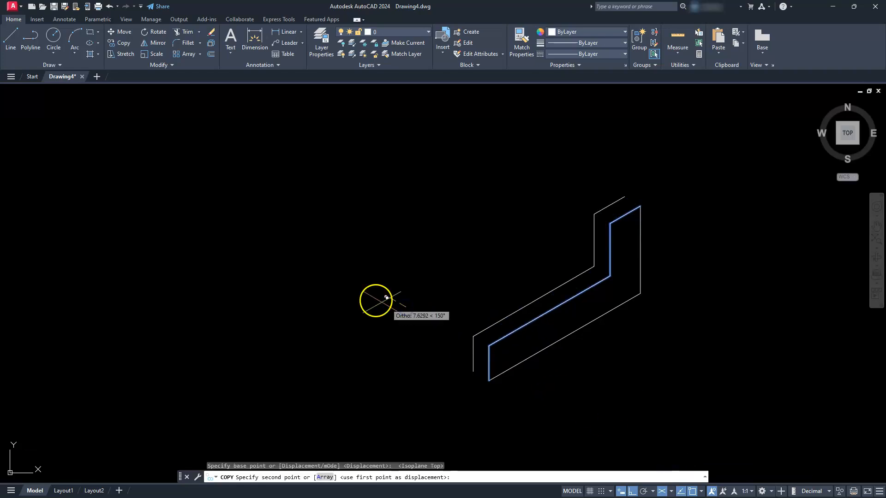
pyautogui.write('6')
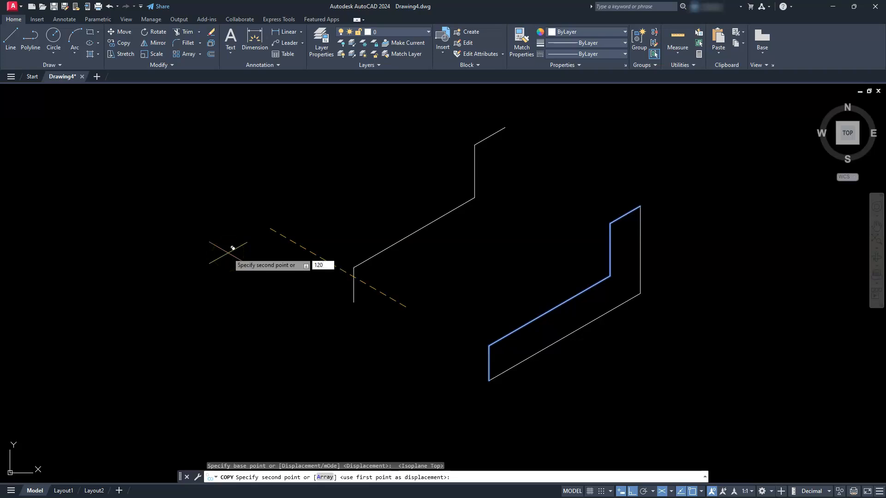
pyautogui.write('20')
pyautogui.press('Return')
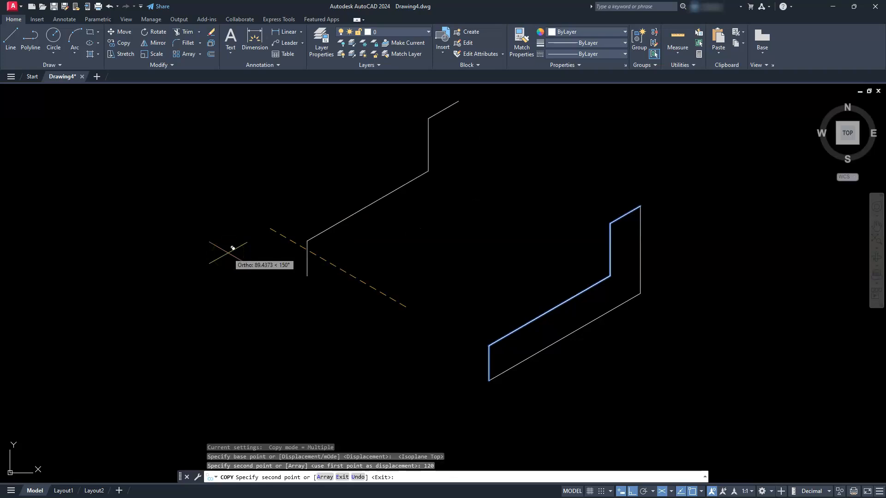
pyautogui.press('Escape')
pyautogui.press('Escape')
pyautogui.press('Escape')
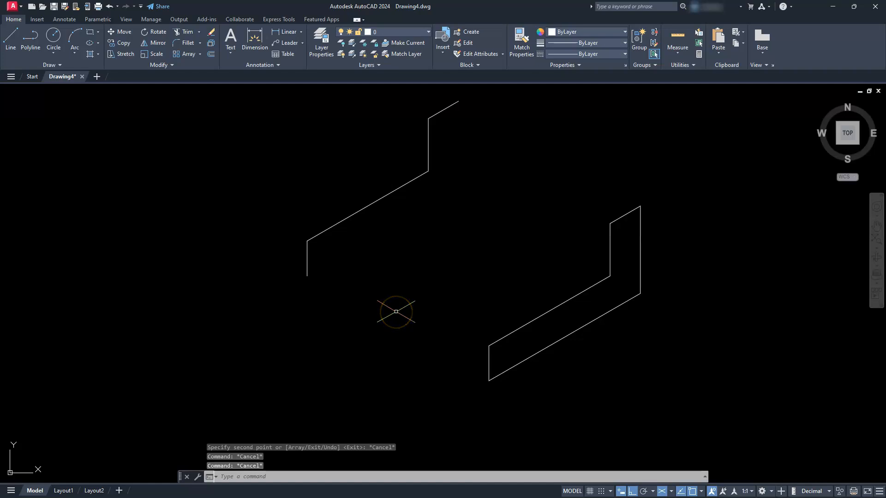
# - Draw a line joining the lower front corners of the isometric profile and its copied edges
pyautogui.click(10, 37)
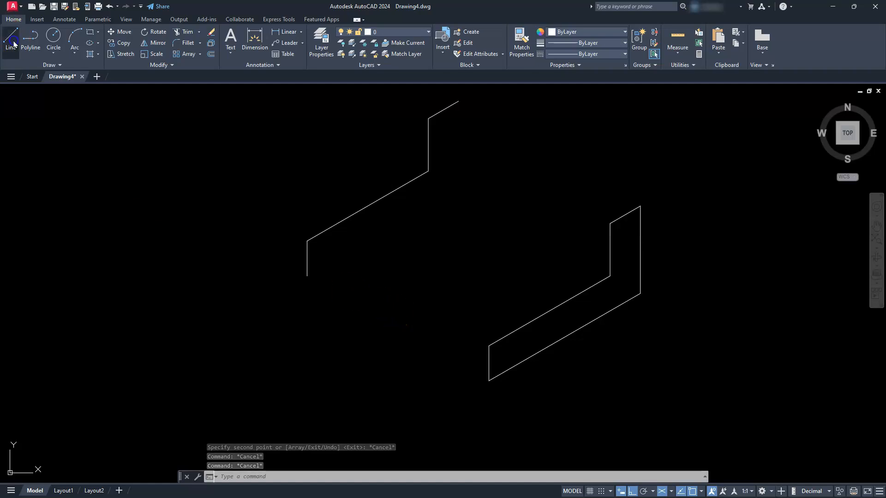
pyautogui.click(488, 381)
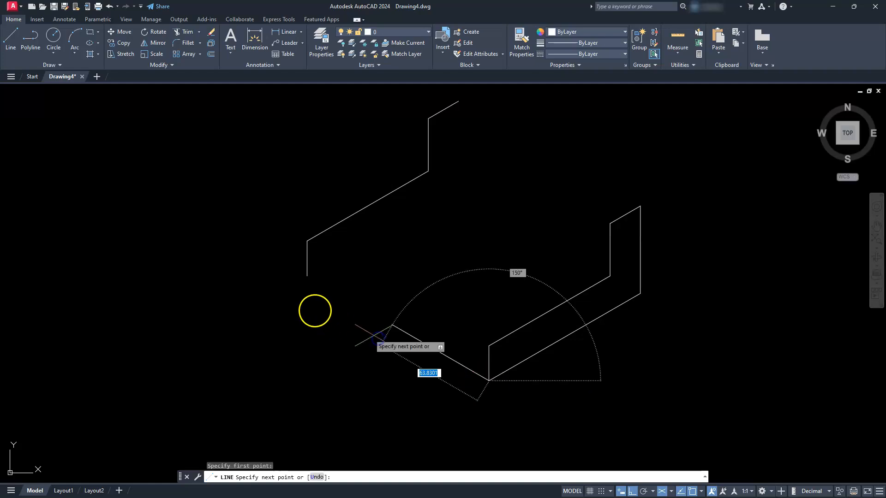
pyautogui.click(307, 277)
pyautogui.press('Escape')
pyautogui.press('Escape')
pyautogui.press('Escape')
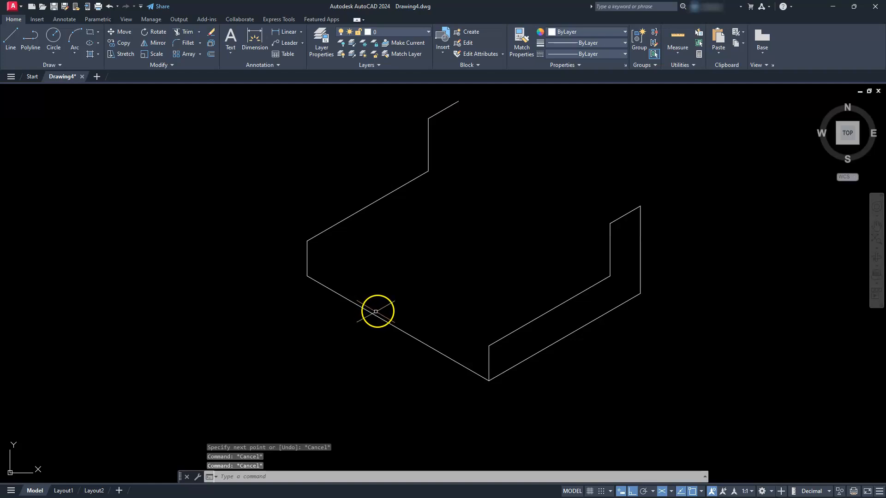
# - Copy the lower front edge line from its near end to the four upper corners of the isometric L-shaped profile
pyautogui.click(444, 354)
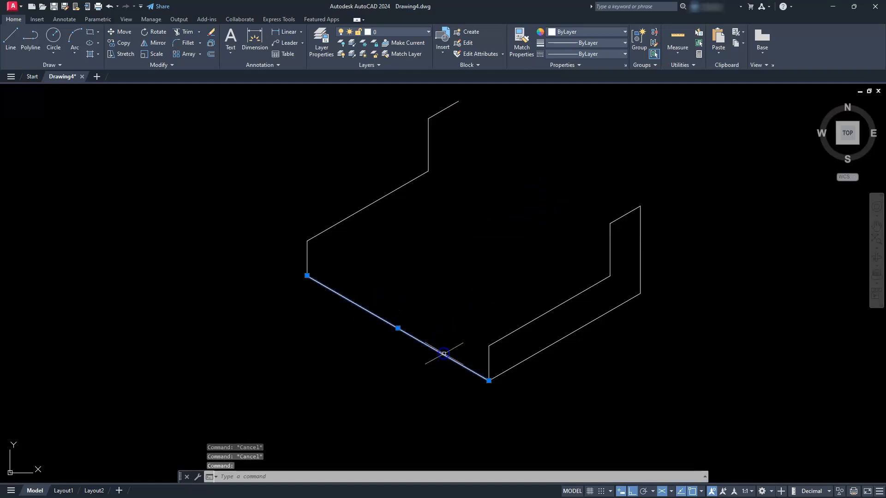
pyautogui.click(120, 43)
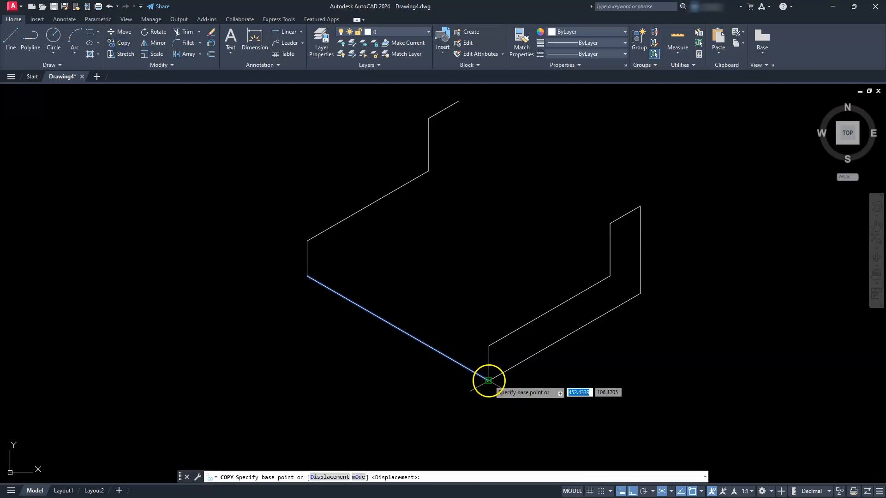
pyautogui.click(488, 380)
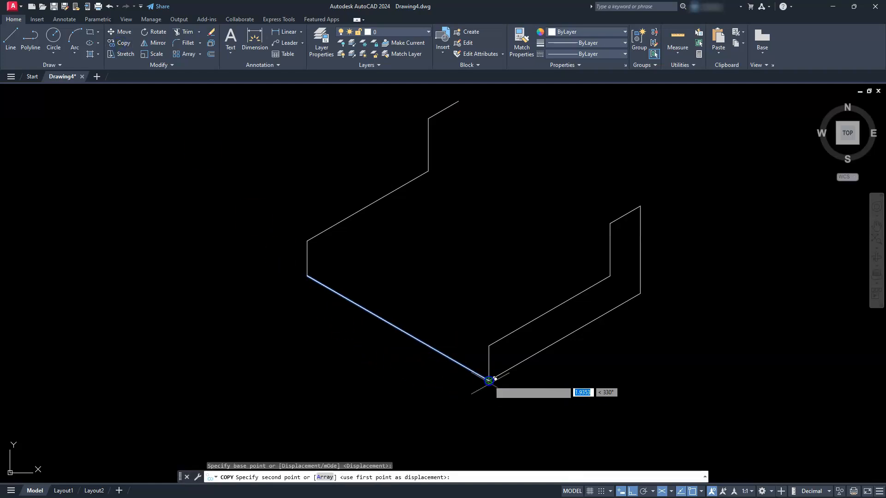
pyautogui.click(488, 345)
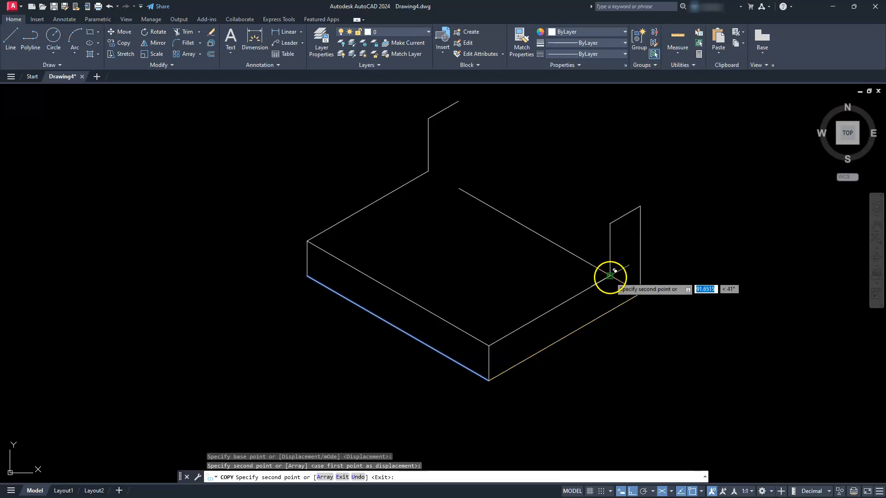
pyautogui.click(609, 275)
pyautogui.click(610, 224)
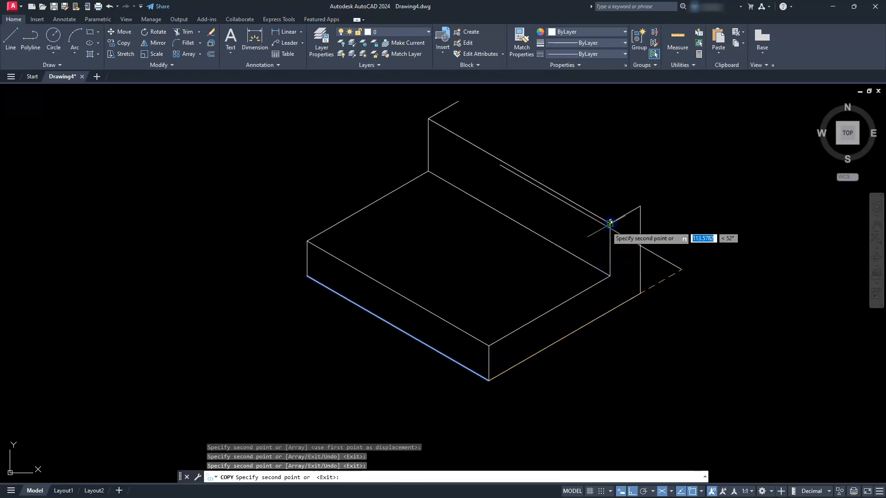
pyautogui.click(640, 206)
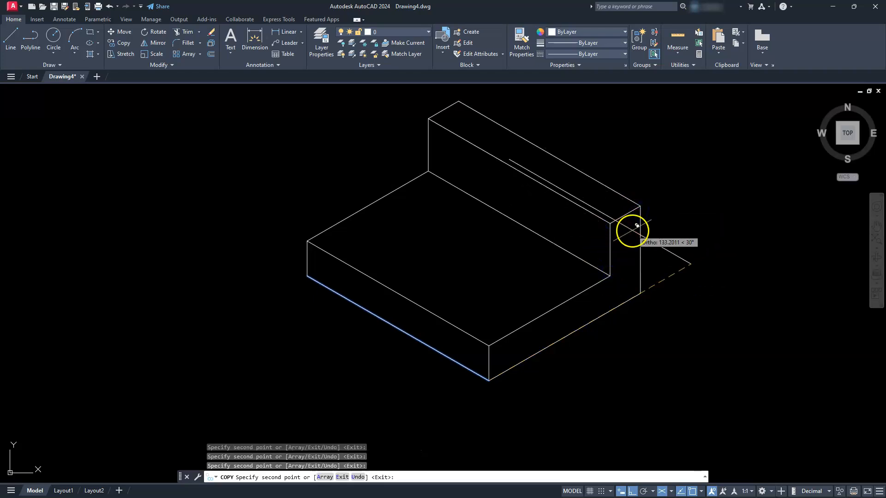
# - End the Copy command used on the lower front edge line
pyautogui.press('Escape')
pyautogui.press('Escape')
pyautogui.press('Escape')
pyautogui.press('Escape')
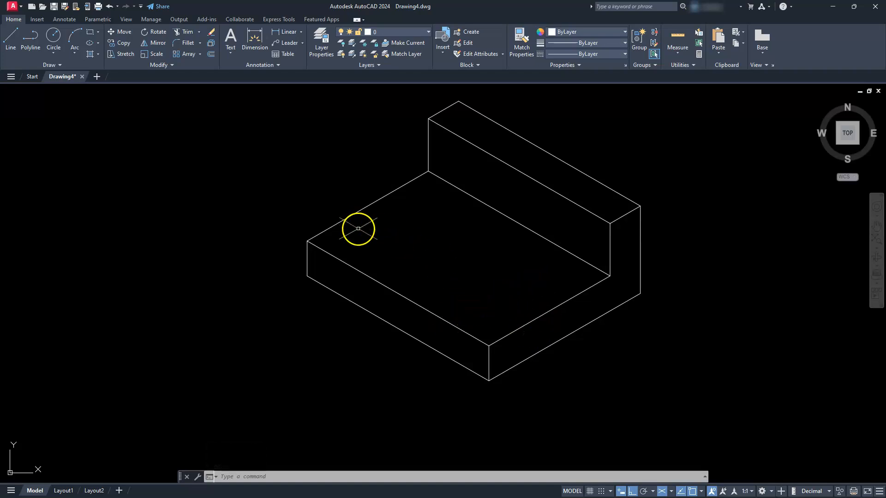
pyautogui.moveTo(437, 270); pyautogui.dragTo(443, 288, button='middle')
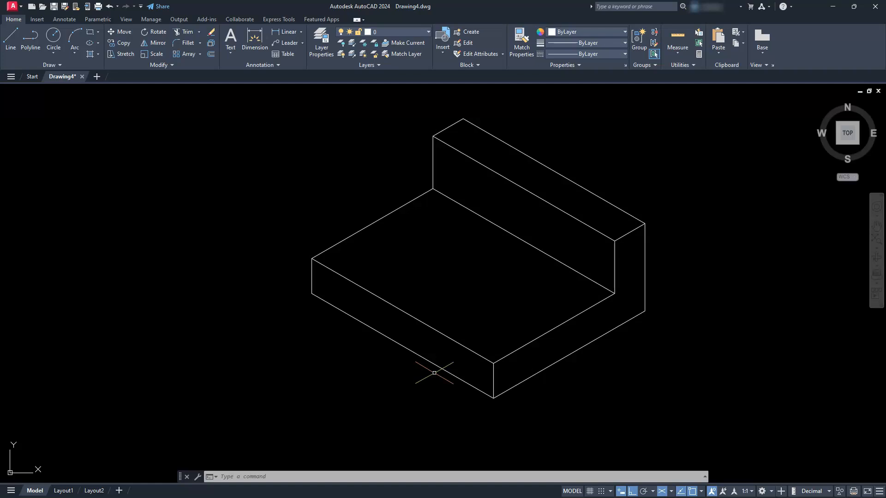
# - Shorten the four base edges meeting at the nearest front corner with Lengthen, using a delta of -30
pyautogui.click(170, 67)
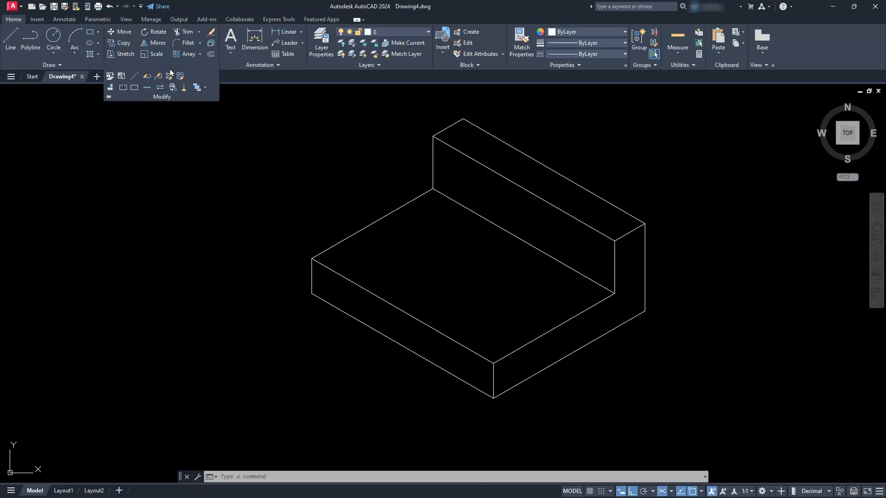
pyautogui.click(134, 77)
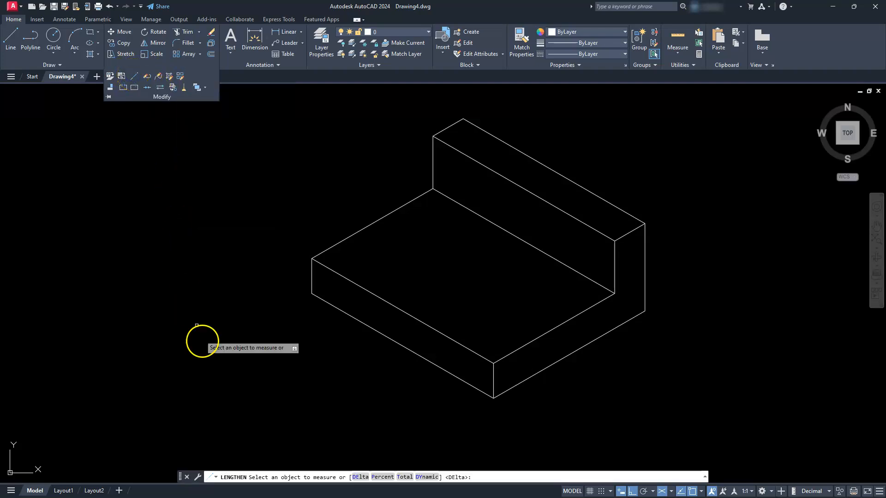
pyautogui.click(361, 476)
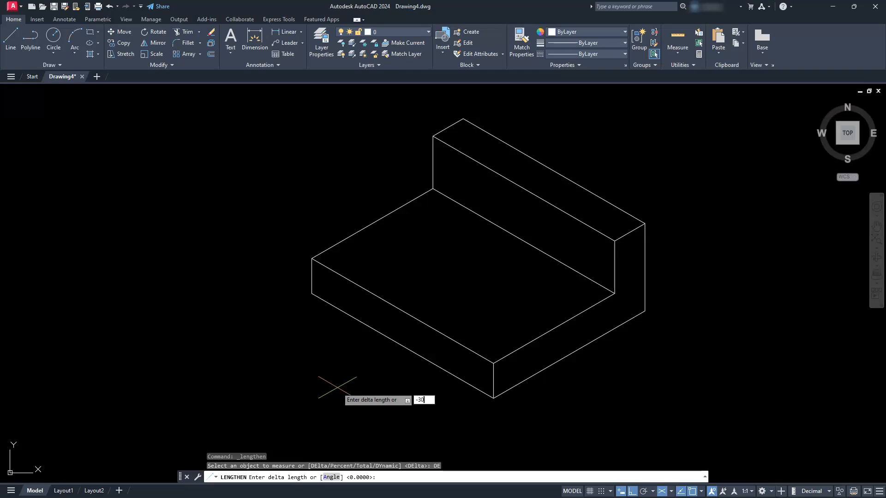
pyautogui.press('Return')
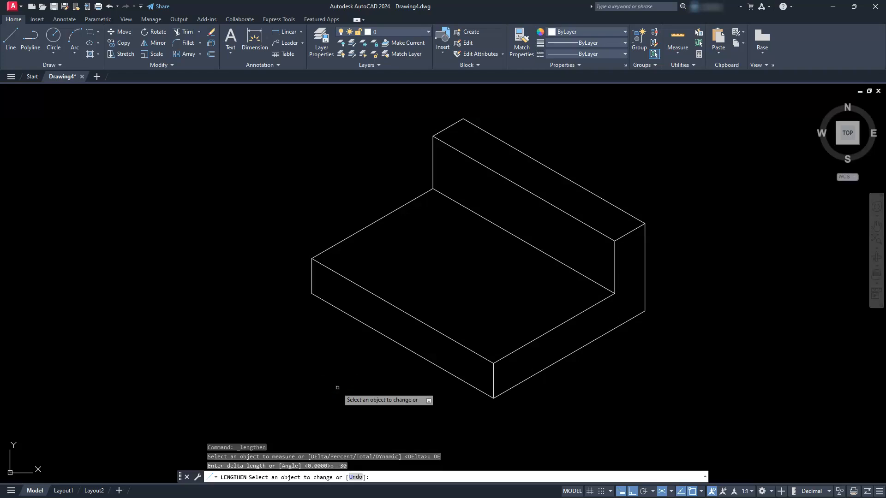
pyautogui.click(483, 355)
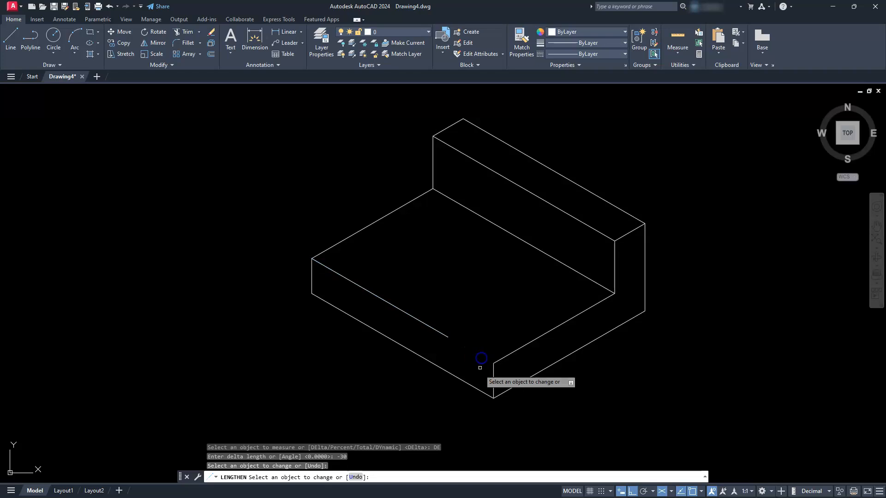
pyautogui.click(480, 391)
pyautogui.click(511, 354)
pyautogui.click(513, 386)
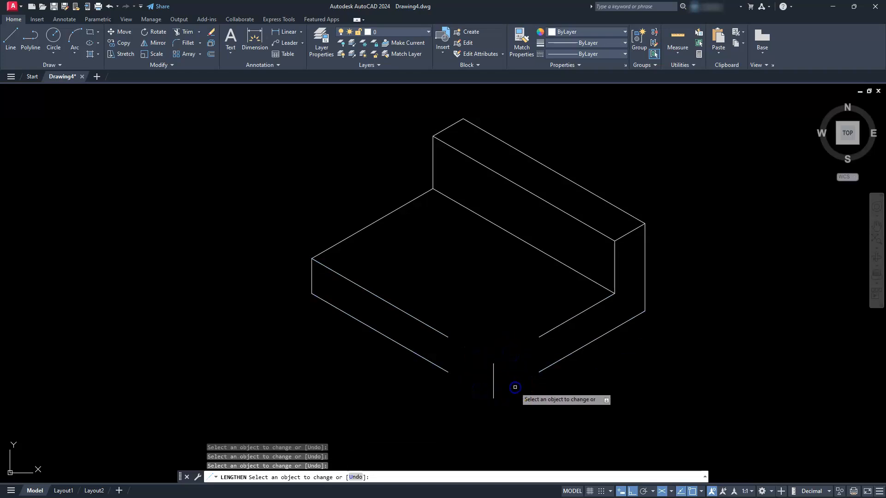
# - Shorten the upper and lower front edges and the upper side edge by 30 at the base's far front corner
pyautogui.click(335, 272)
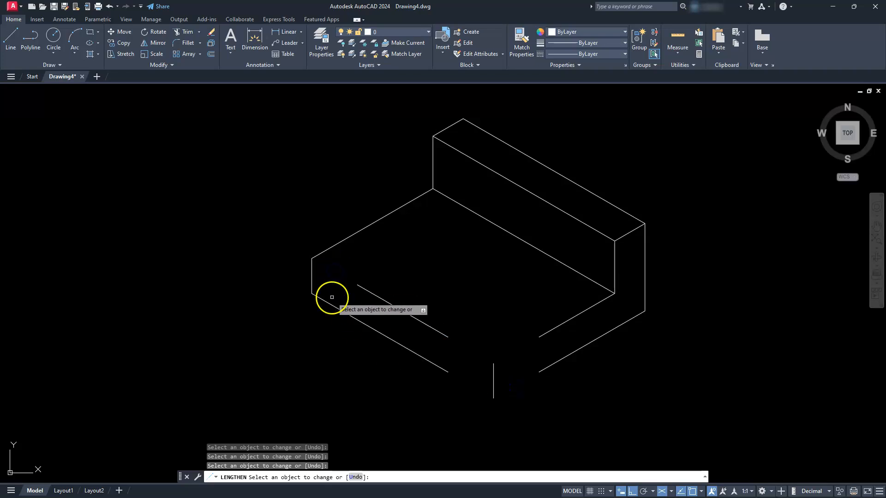
pyautogui.click(329, 303)
pyautogui.click(329, 250)
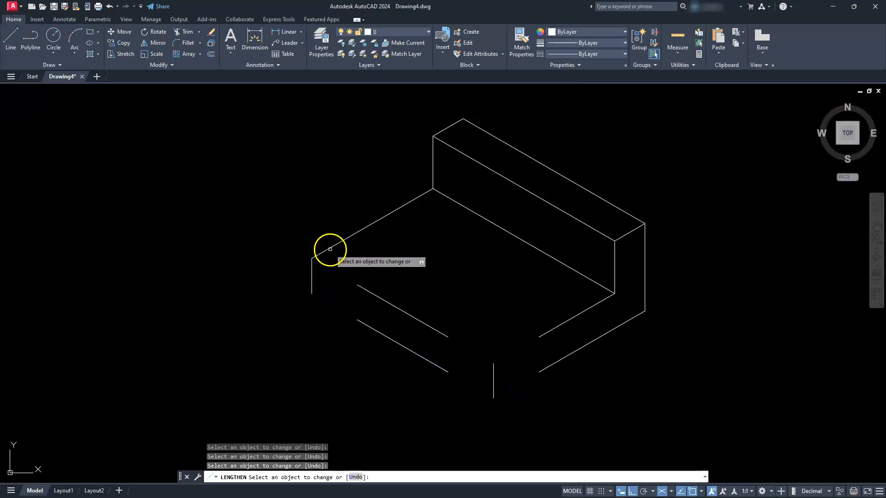
pyautogui.press('Escape')
pyautogui.press('Escape')
pyautogui.press('Escape')
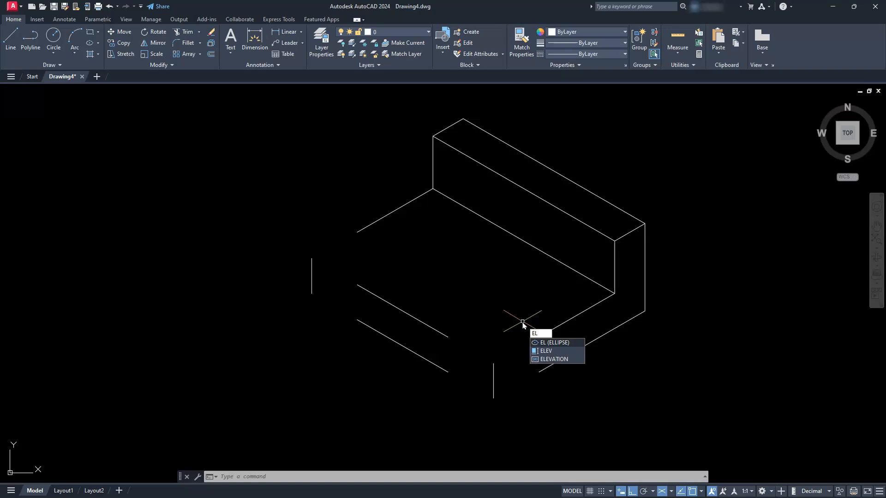
# - Draw an isocircle at the near corner, centred where the shortened top edges' endpoints track at 30° and 150°, with its radius reaching an edge endpoint
pyautogui.press('Return')
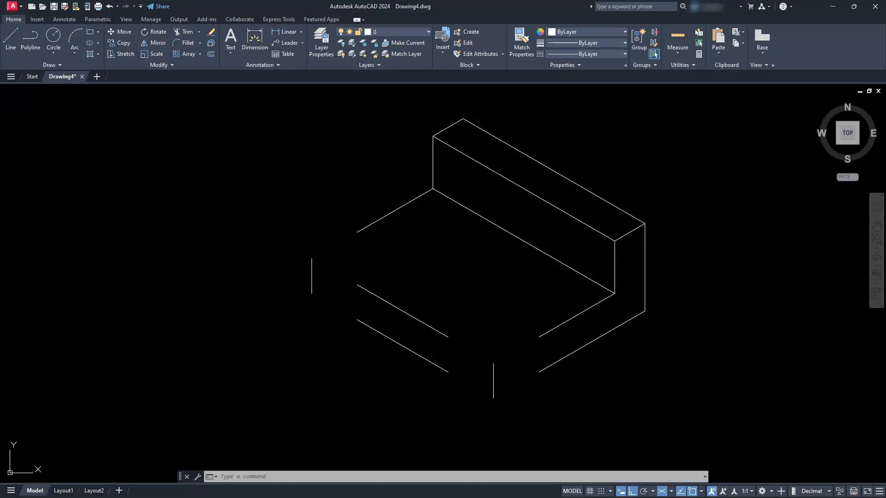
pyautogui.write('i')
pyautogui.press('Return')
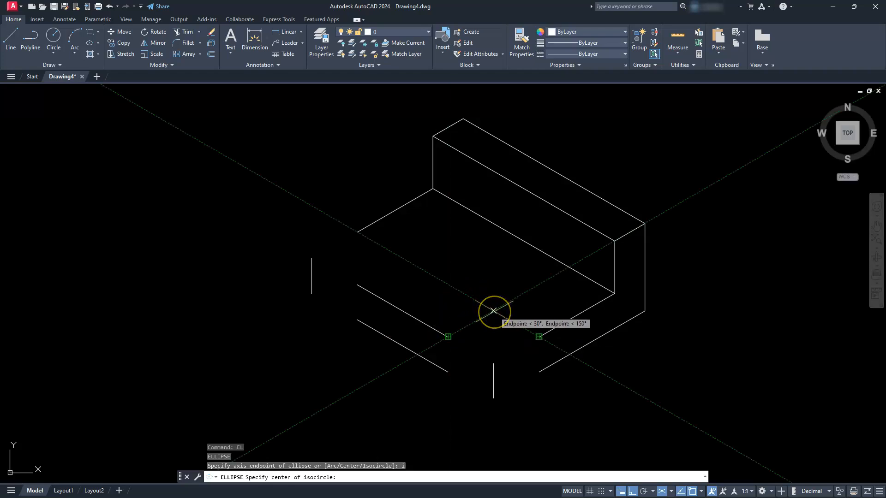
pyautogui.click(493, 310)
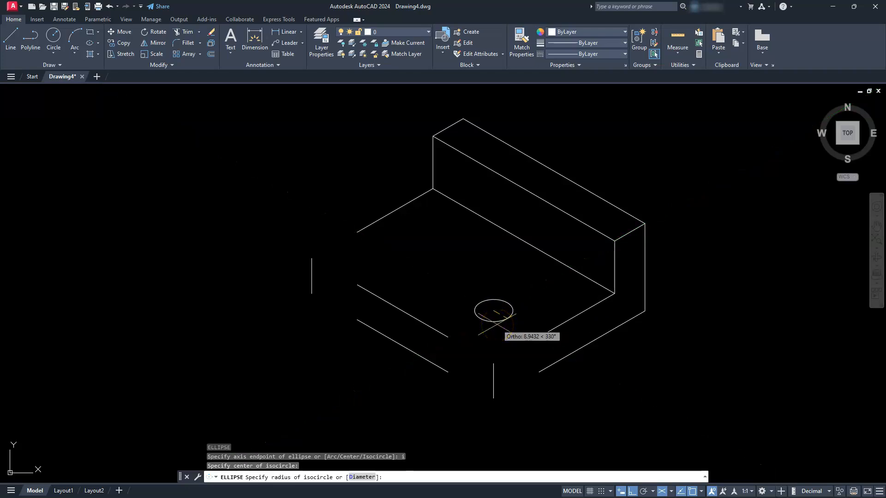
pyautogui.click(538, 337)
pyautogui.click(538, 336)
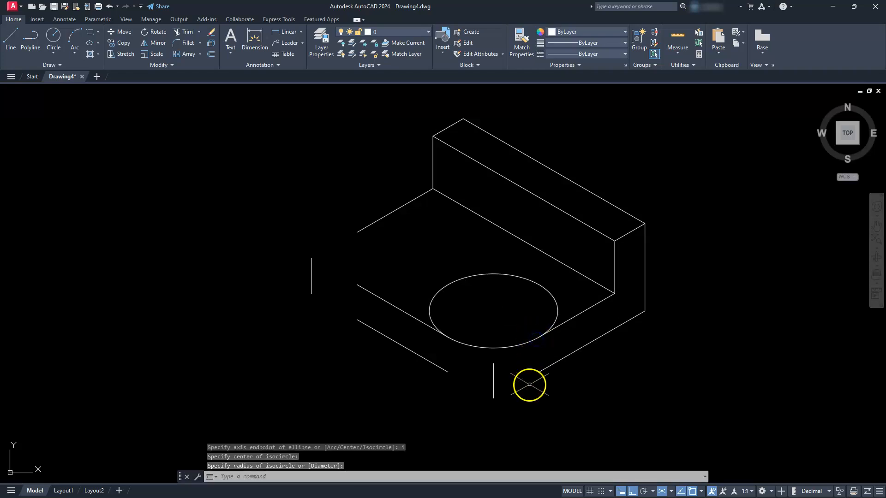
pyautogui.press('Escape')
pyautogui.press('Escape')
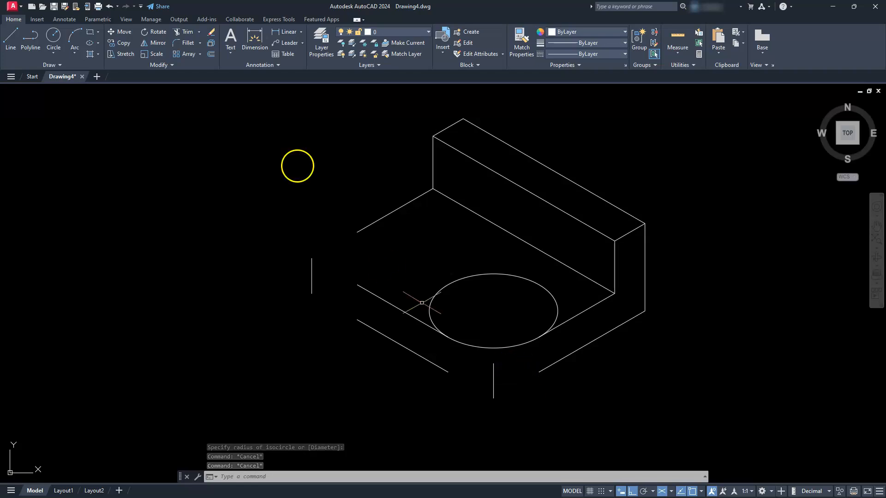
# - Copy the isocircle to the other front corner, from the near end to the far end of the shortened lower front edge
pyautogui.click(483, 274)
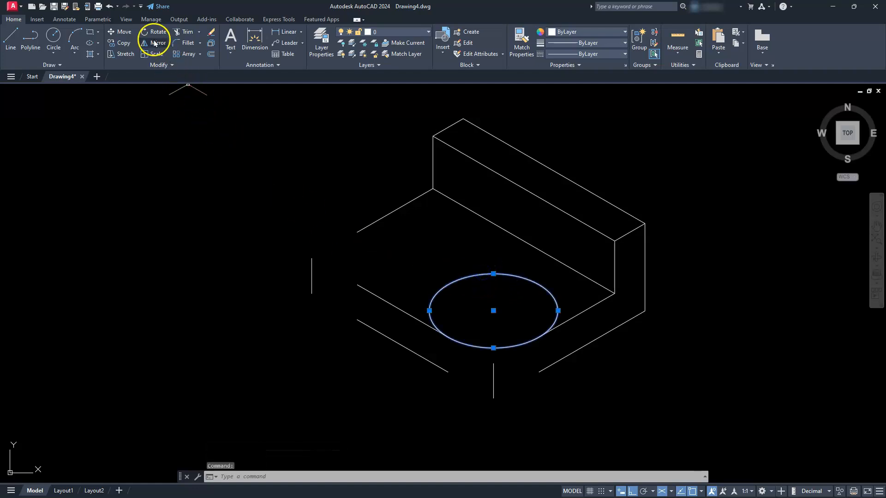
pyautogui.click(124, 45)
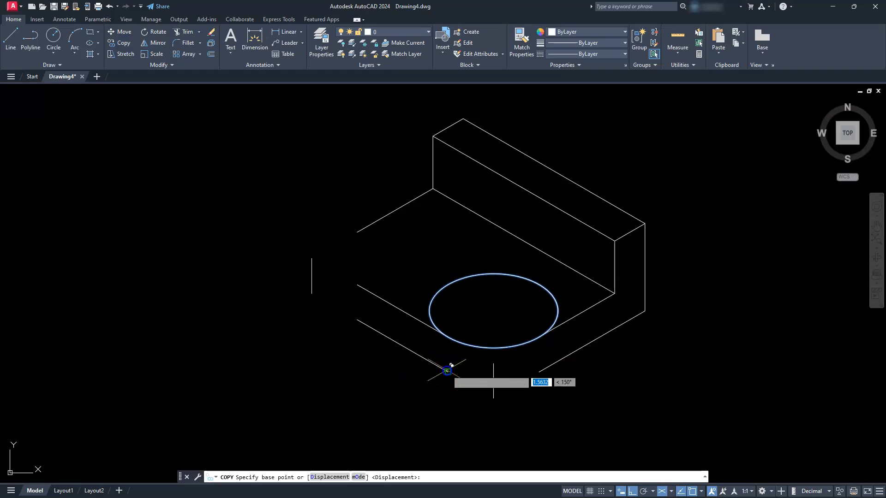
pyautogui.click(448, 372)
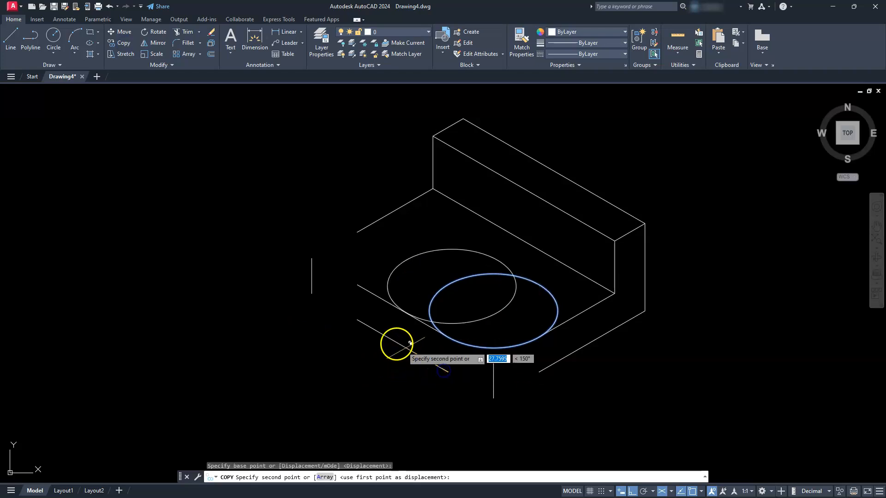
pyautogui.click(358, 319)
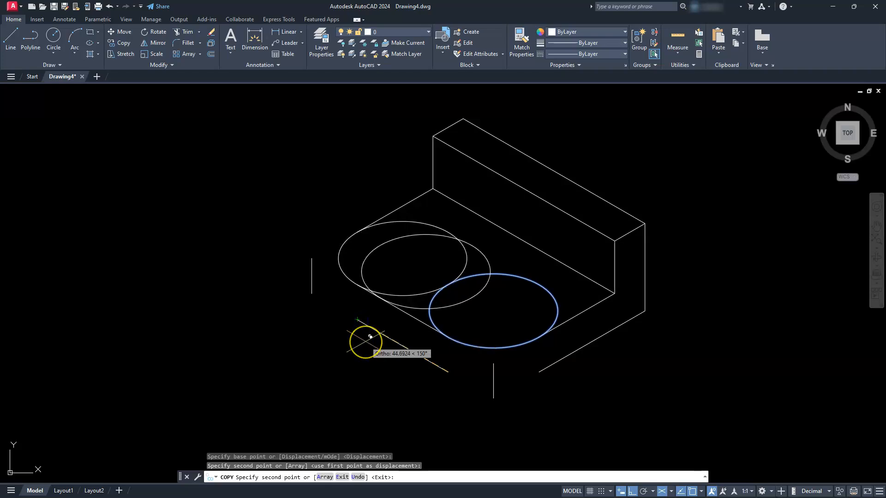
pyautogui.press('Escape')
pyautogui.press('Escape')
pyautogui.press('Escape')
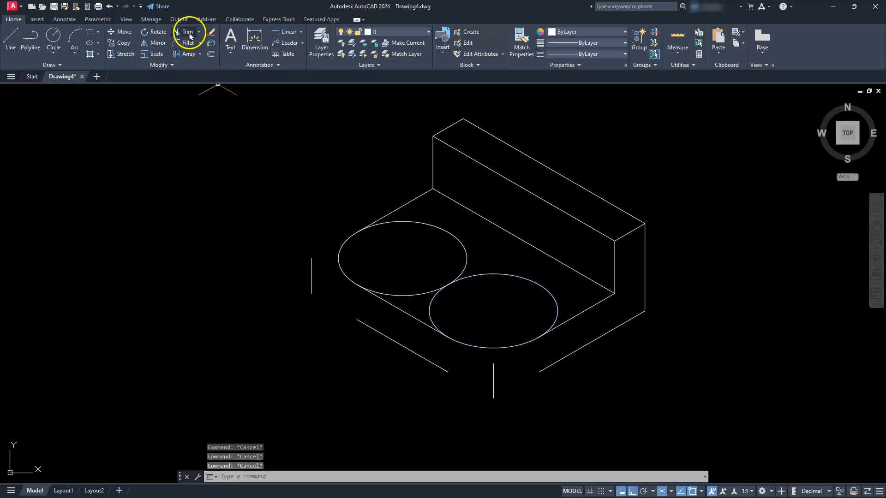
# - Trim the inner portions of both isocircles, leaving only the rounded corner arcs on the base's upper face
pyautogui.click(187, 32)
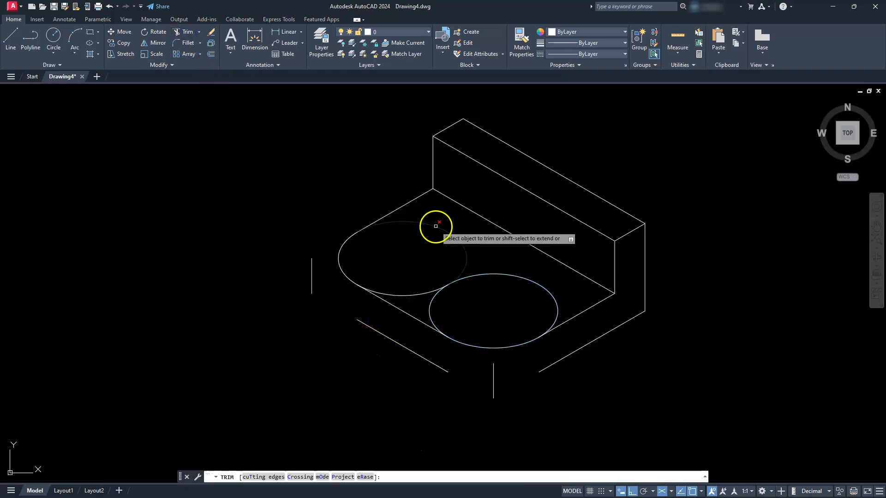
pyautogui.click(435, 226)
pyautogui.click(482, 274)
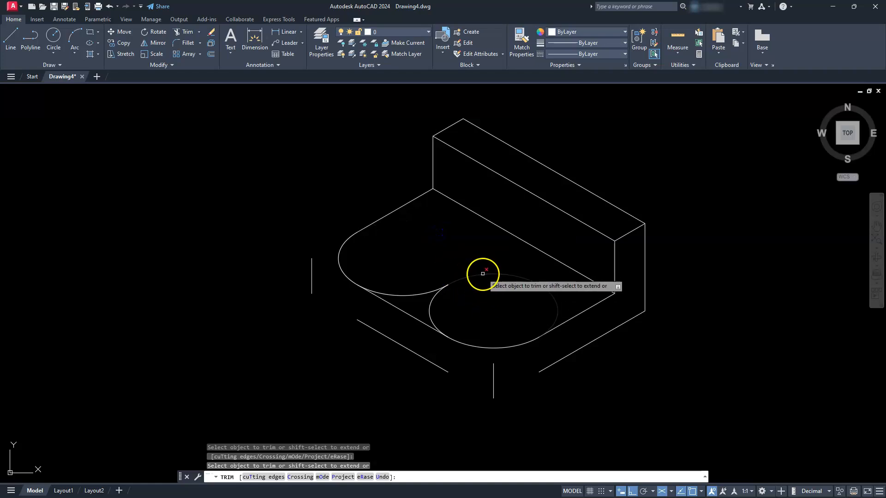
pyautogui.click(437, 292)
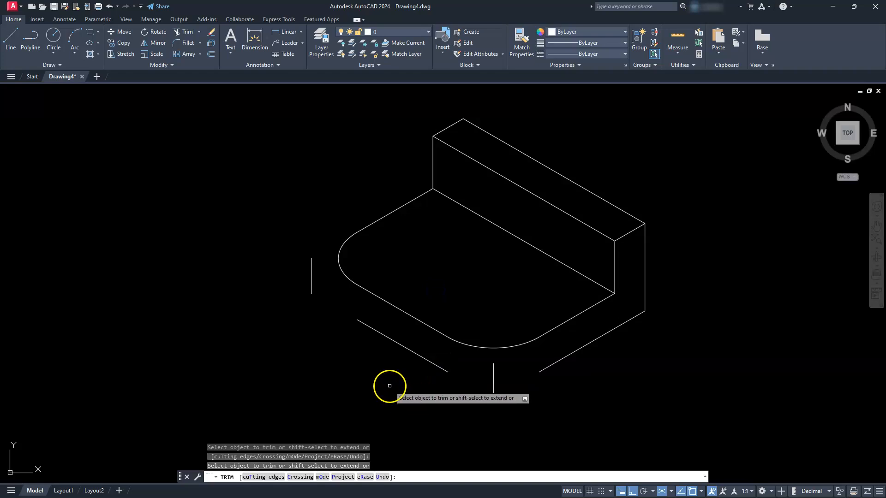
pyautogui.press('Escape')
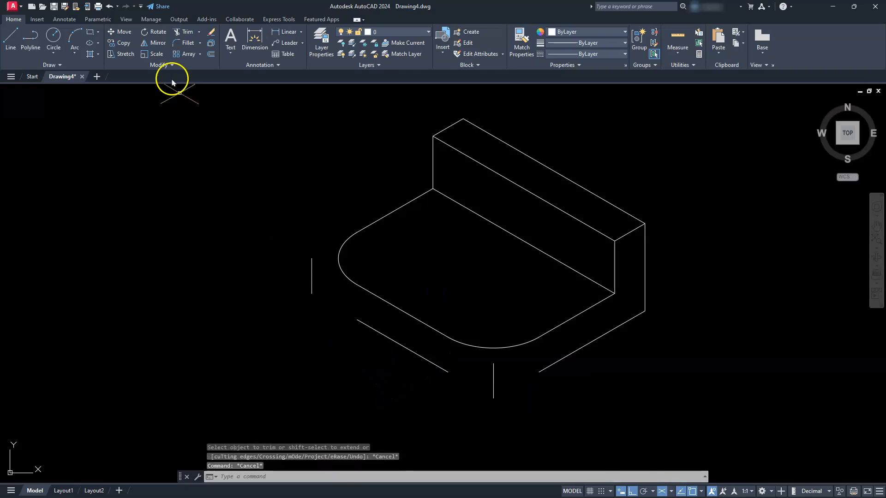
# - Copy both corner arcs down to the base's lower edge, from the upper to the lower end of the far front vertical line
pyautogui.click(341, 265)
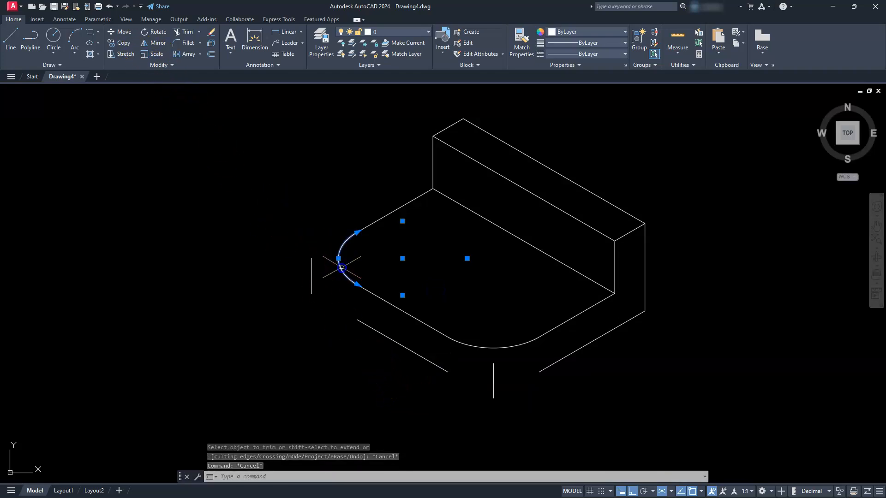
pyautogui.click(525, 342)
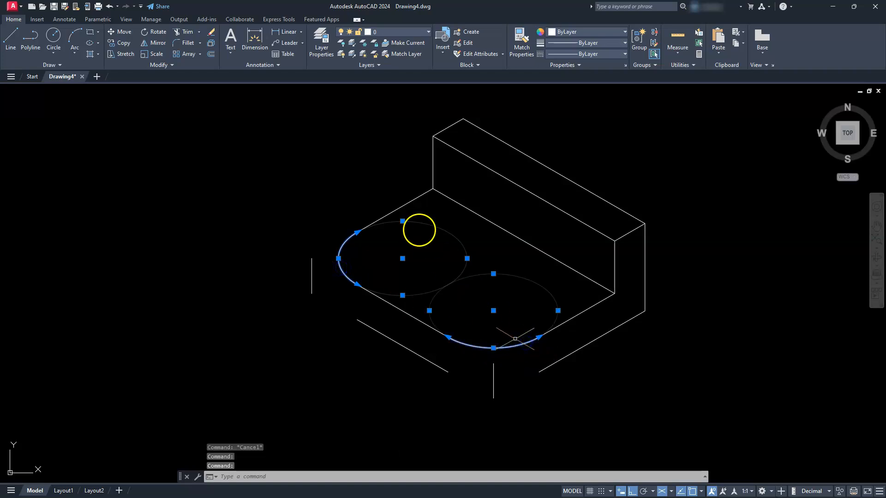
pyautogui.click(127, 45)
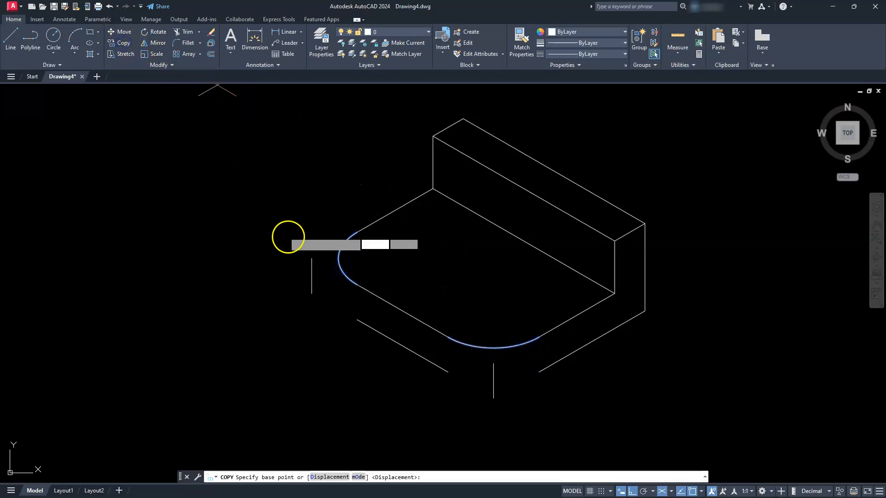
pyautogui.click(312, 259)
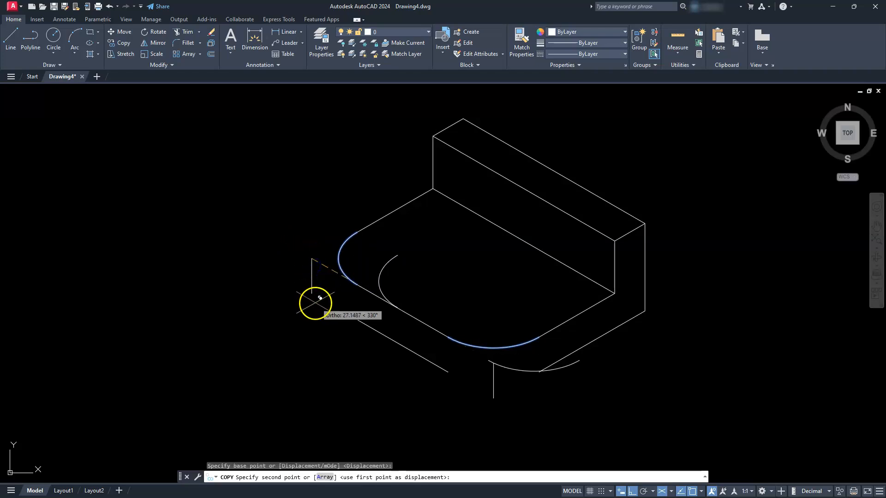
pyautogui.click(314, 294)
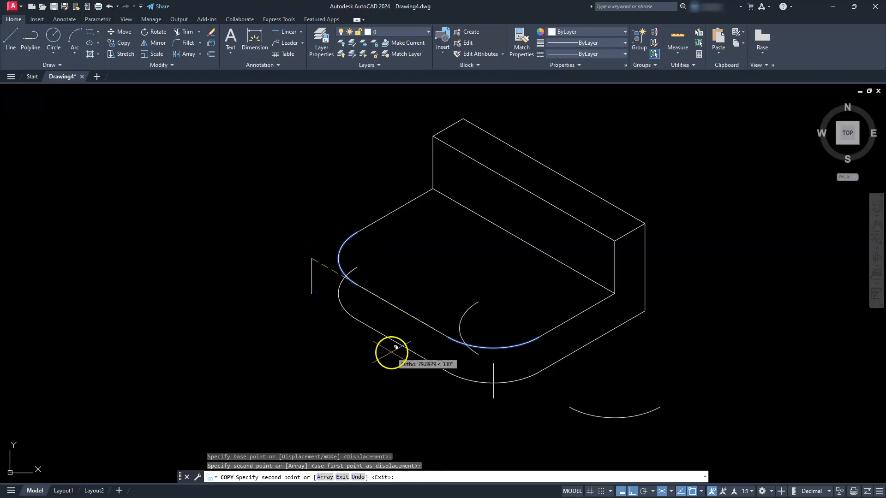
pyautogui.press('Escape')
pyautogui.press('Escape')
pyautogui.press('Escape')
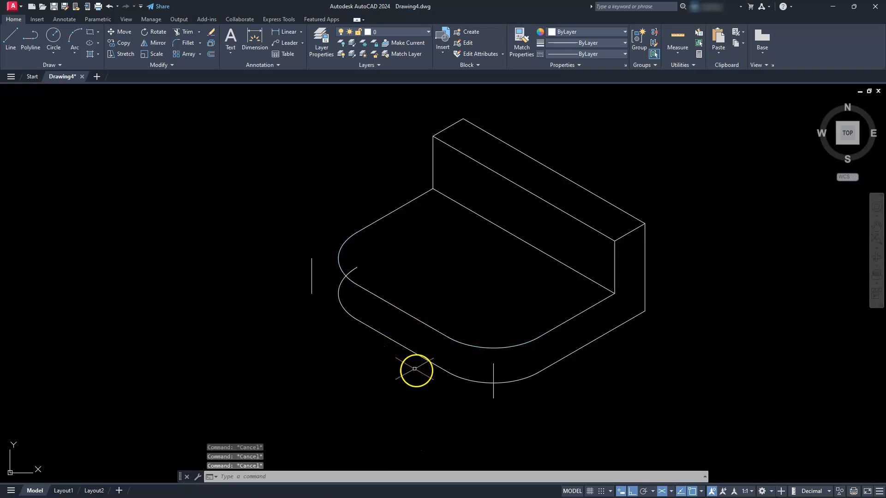
# - Copy the leftover near vertical line from its lower end to both ends of the near lower arc, and to the far lower arc's near end and outer quadrant
pyautogui.click(493, 396)
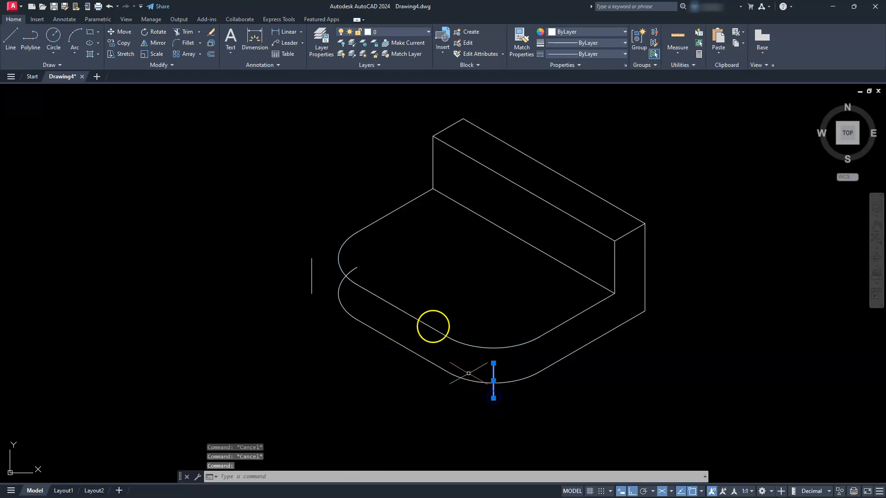
pyautogui.click(120, 43)
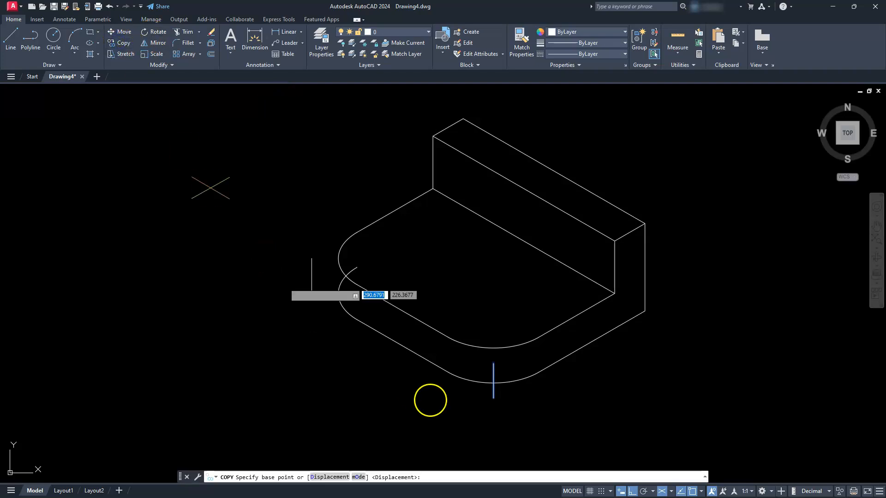
pyautogui.click(494, 397)
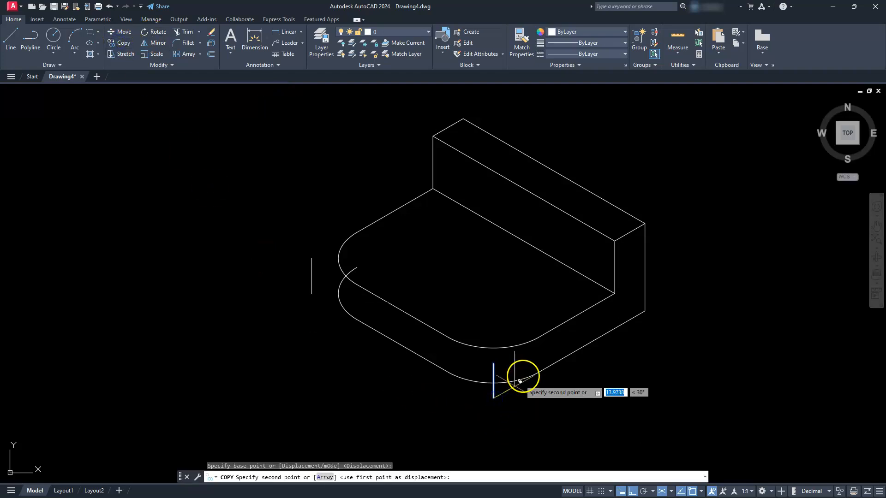
pyautogui.click(538, 371)
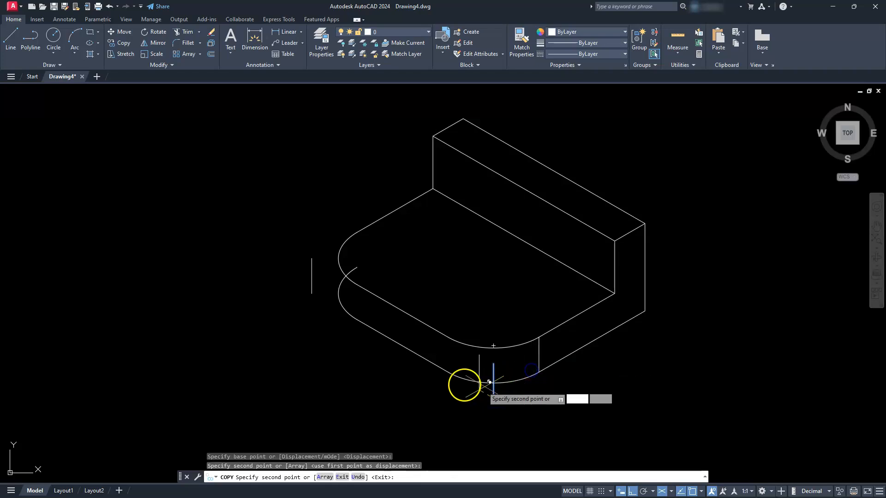
pyautogui.click(449, 371)
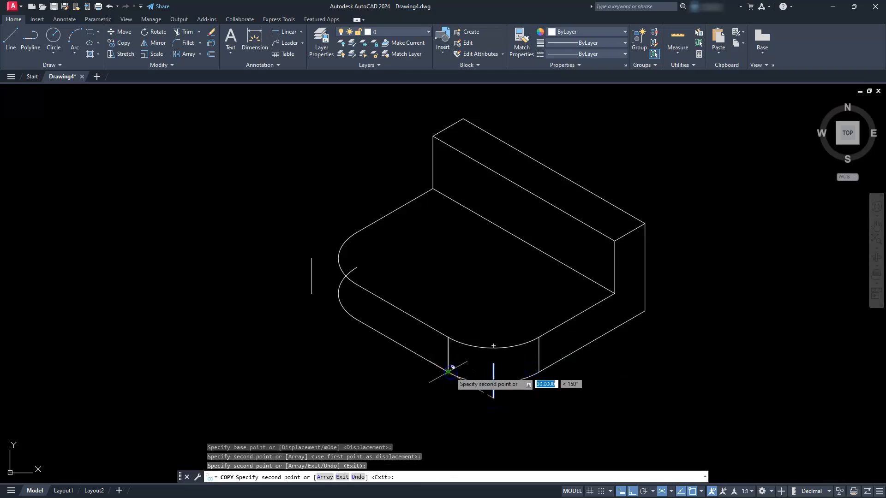
pyautogui.click(364, 319)
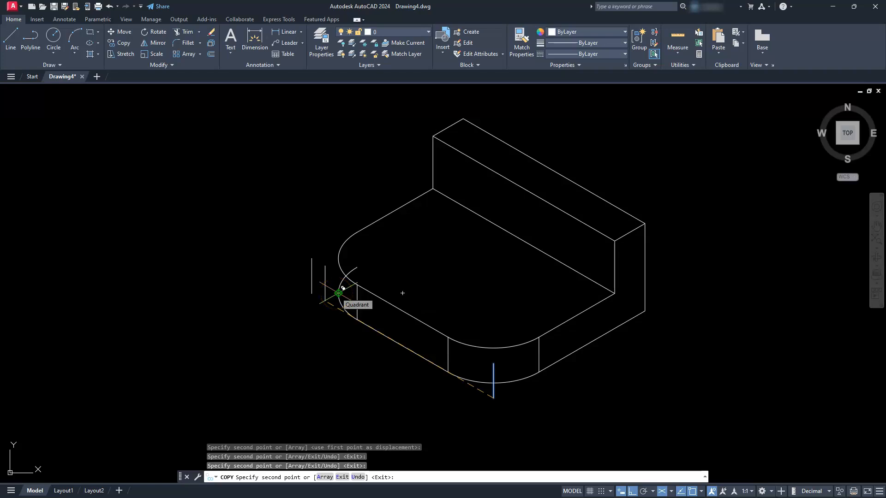
pyautogui.click(343, 289)
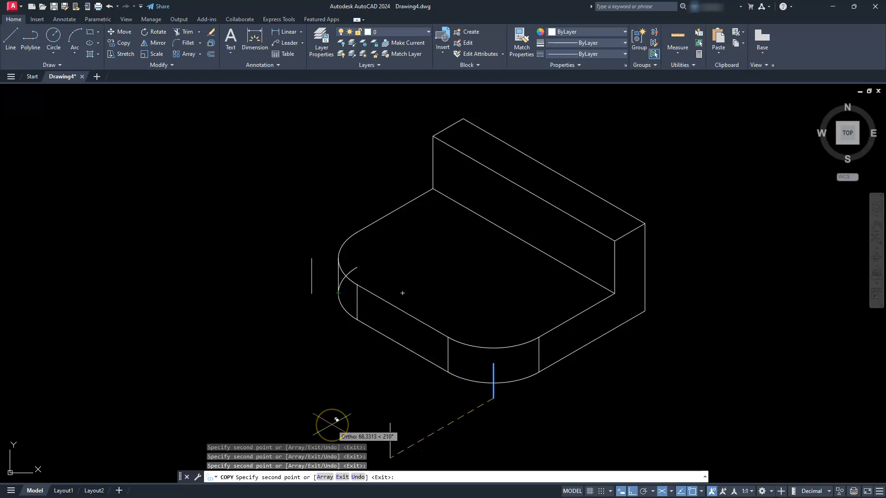
pyautogui.press('Escape')
pyautogui.press('Escape')
pyautogui.press('Escape')
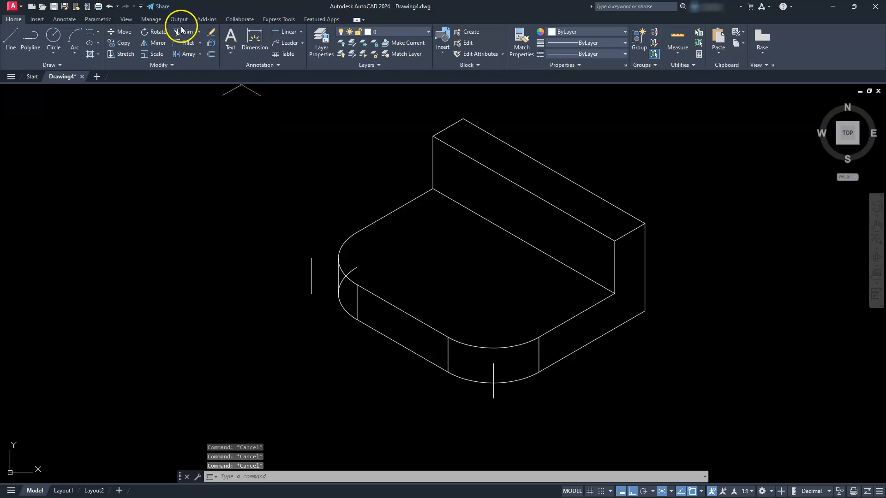
# - Trim away the hidden part of the far lower corner arc and remove both leftover vertical lines at the former sharp corners
pyautogui.click(183, 34)
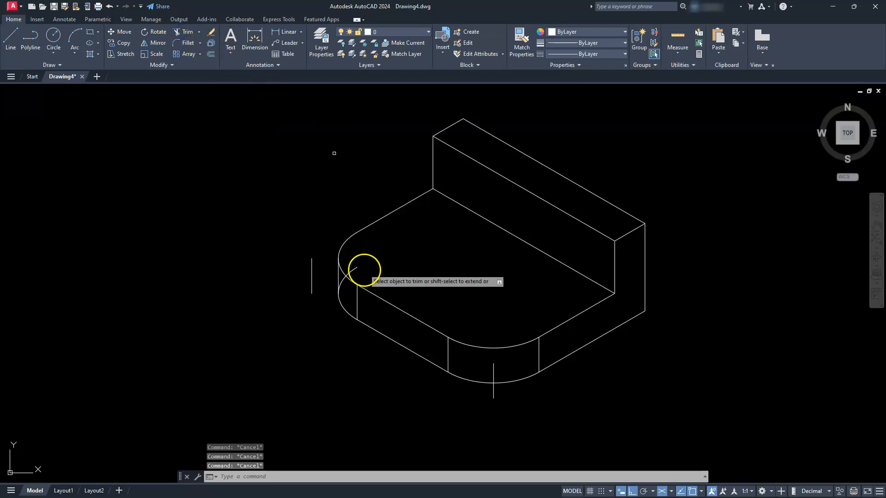
pyautogui.click(356, 267)
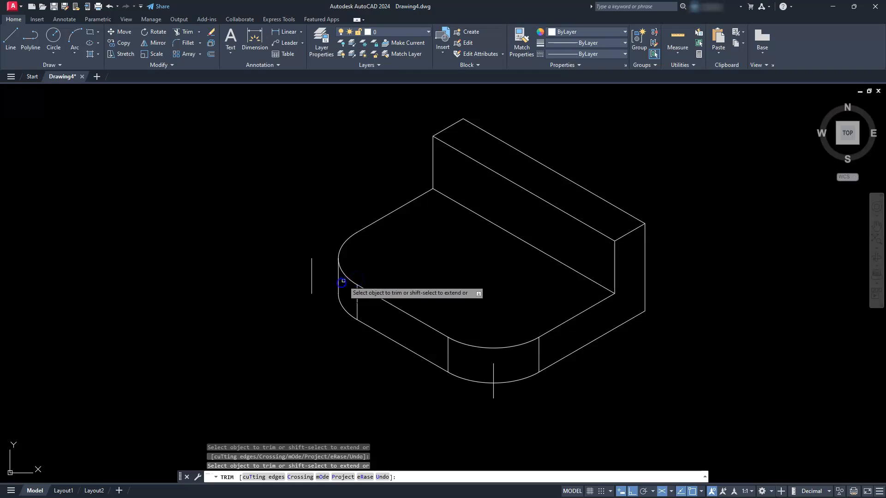
pyautogui.click(312, 276)
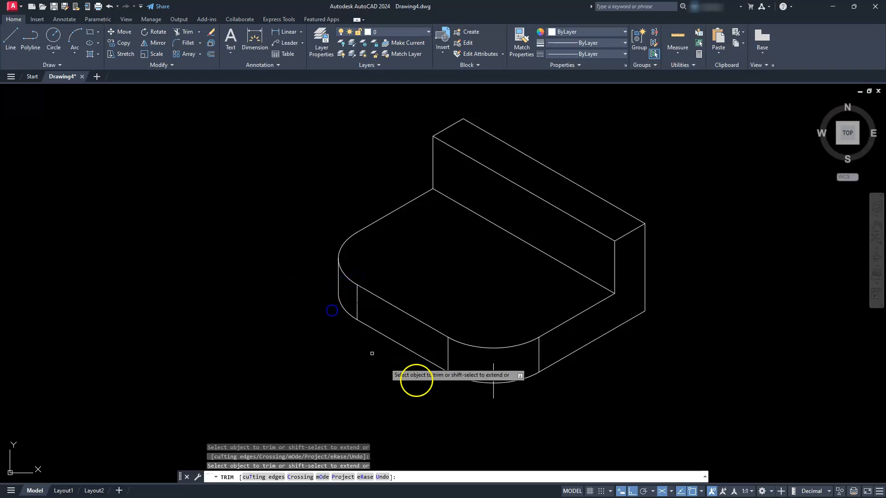
pyautogui.click(493, 391)
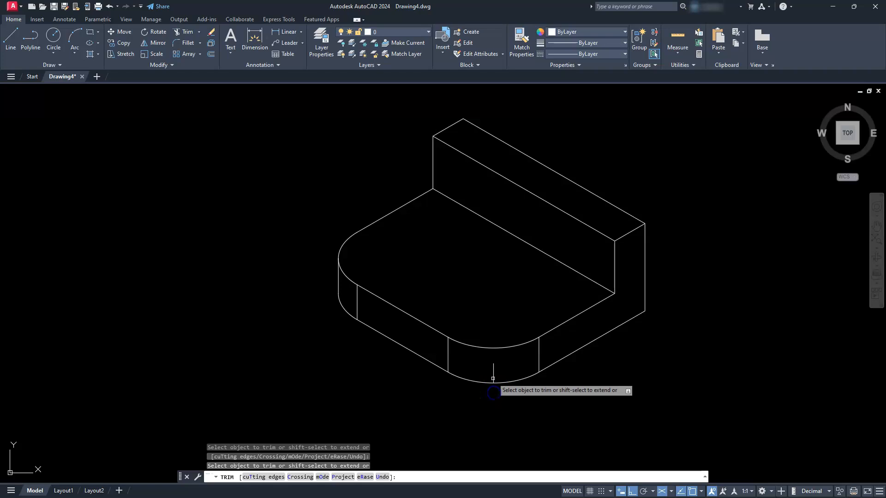
pyautogui.click(491, 373)
pyautogui.click(494, 362)
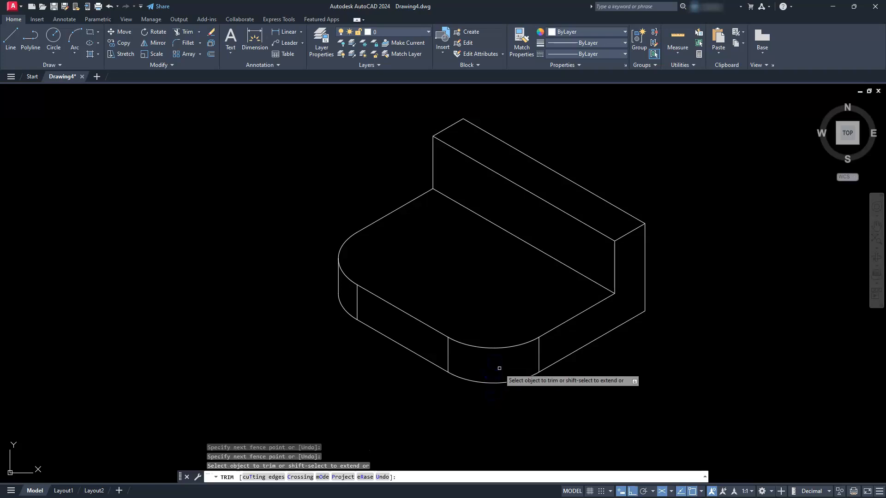
pyautogui.press('Escape')
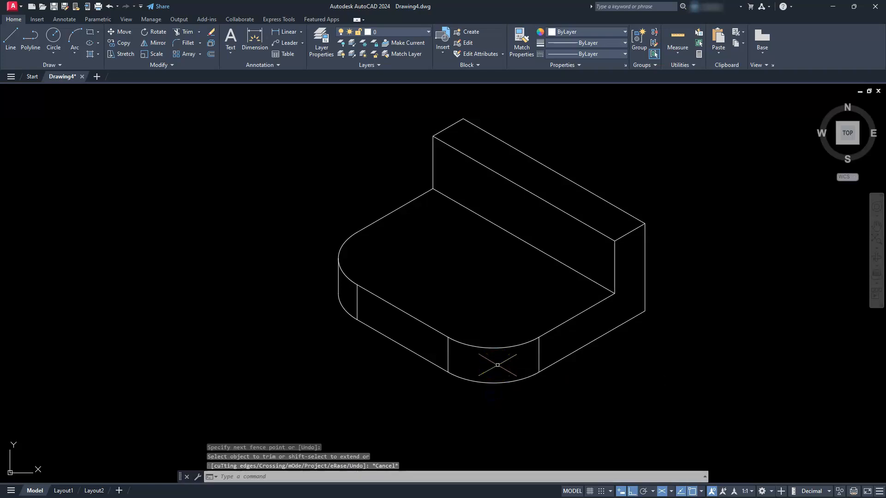
pyautogui.click(480, 336)
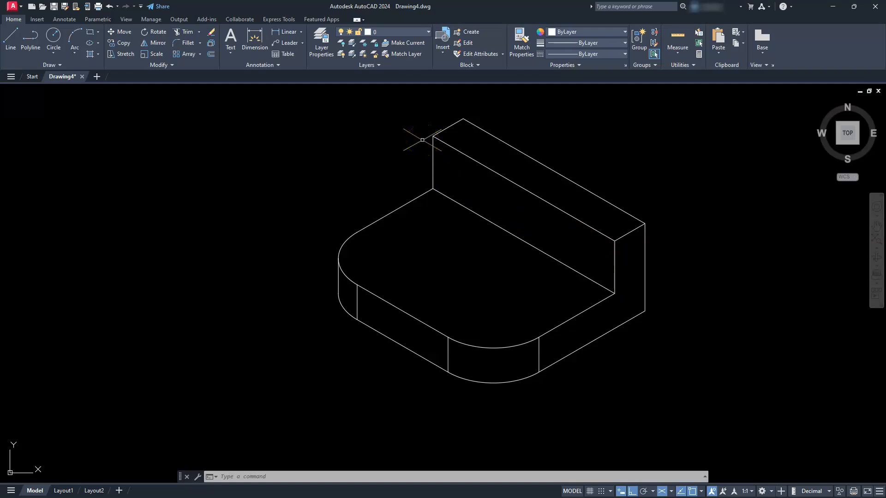
# - Using Lengthen with a delta of -20, shorten the upright's far vertical edge and the far ends of its front and rear top edges
pyautogui.click(159, 66)
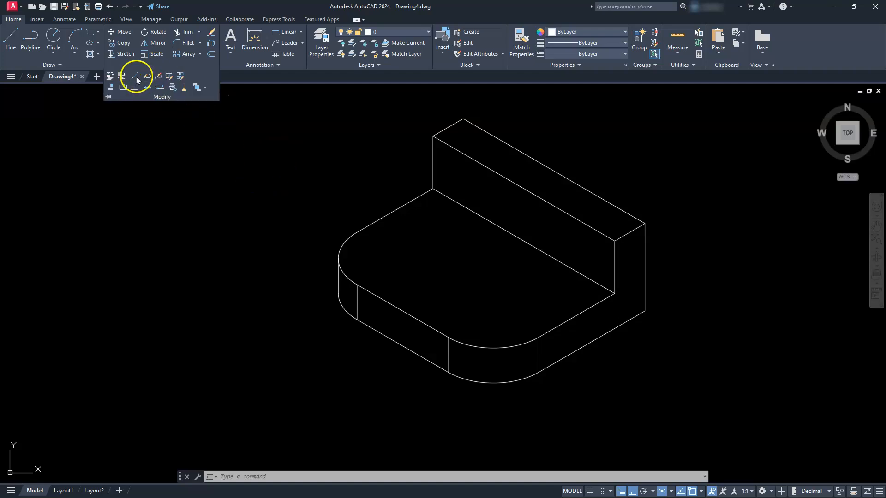
pyautogui.click(136, 78)
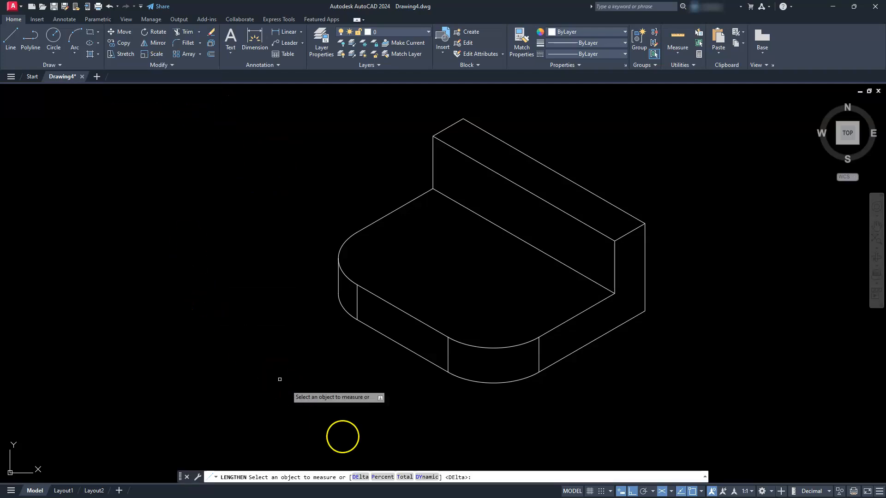
pyautogui.click(360, 477)
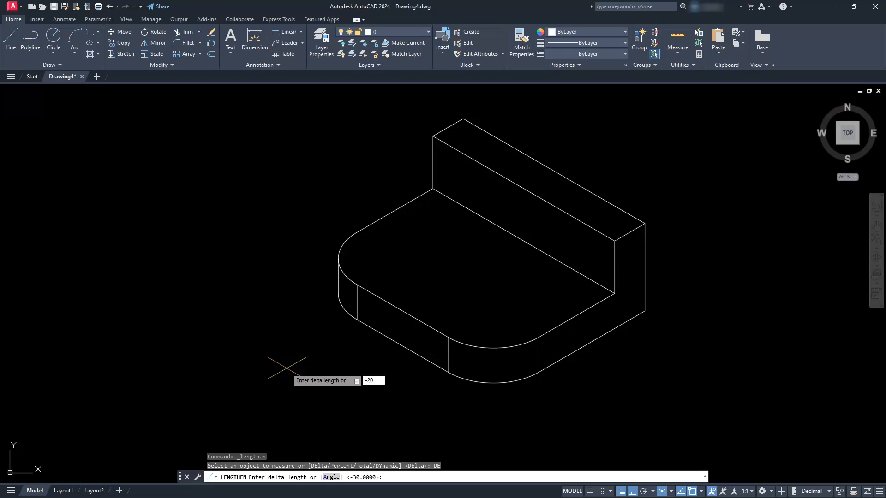
pyautogui.press('Return')
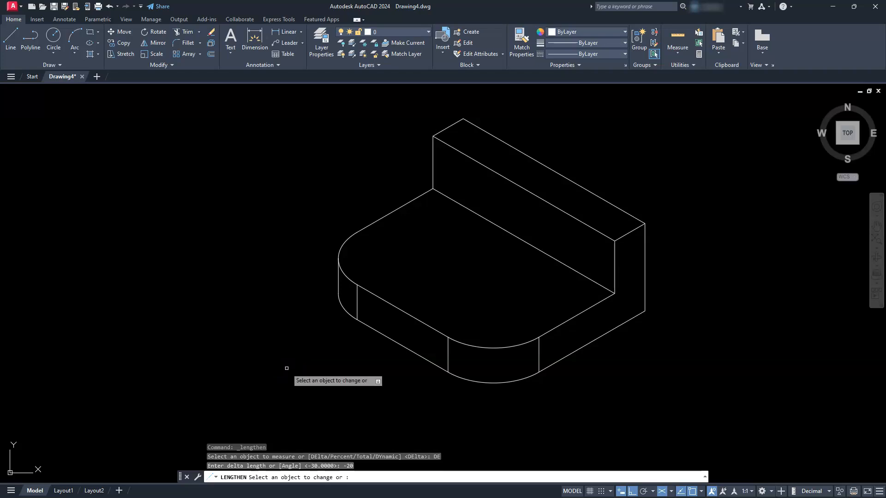
pyautogui.click(431, 153)
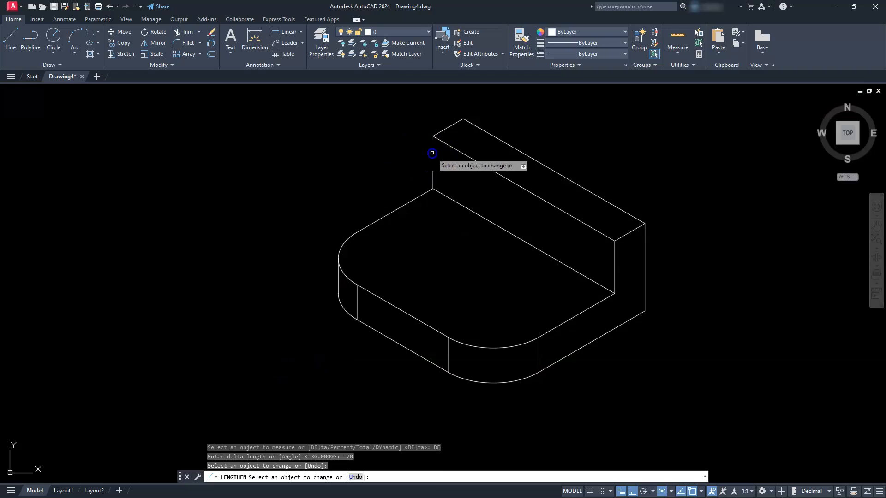
pyautogui.click(443, 145)
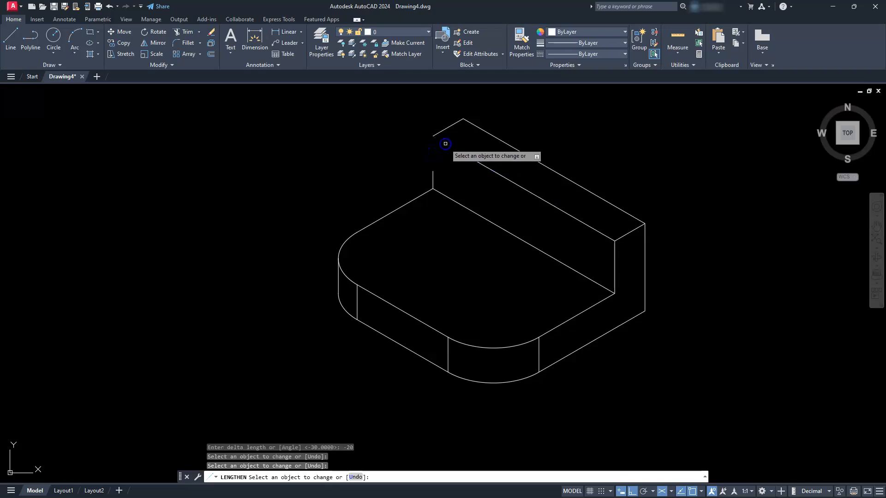
pyautogui.click(475, 127)
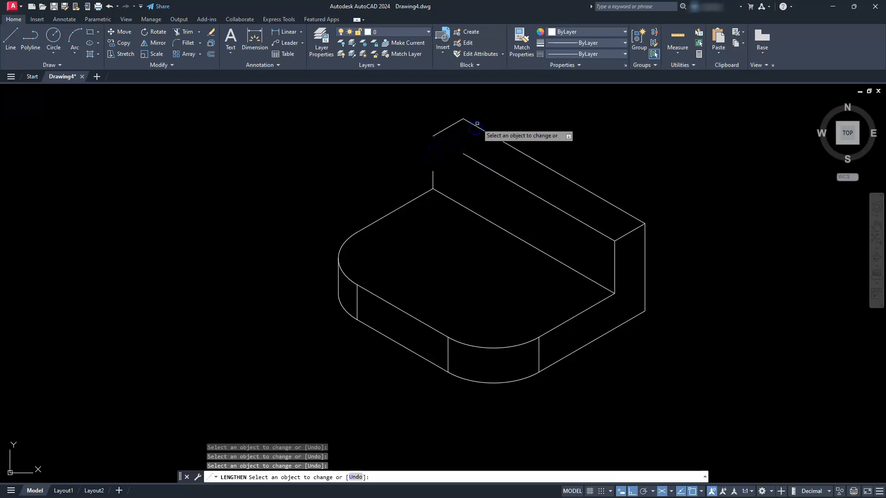
pyautogui.click(477, 123)
# - Shorten the near ends of the upright's front and rear top edges and the tops of its two near vertical edges by the same delta
pyautogui.click(591, 226)
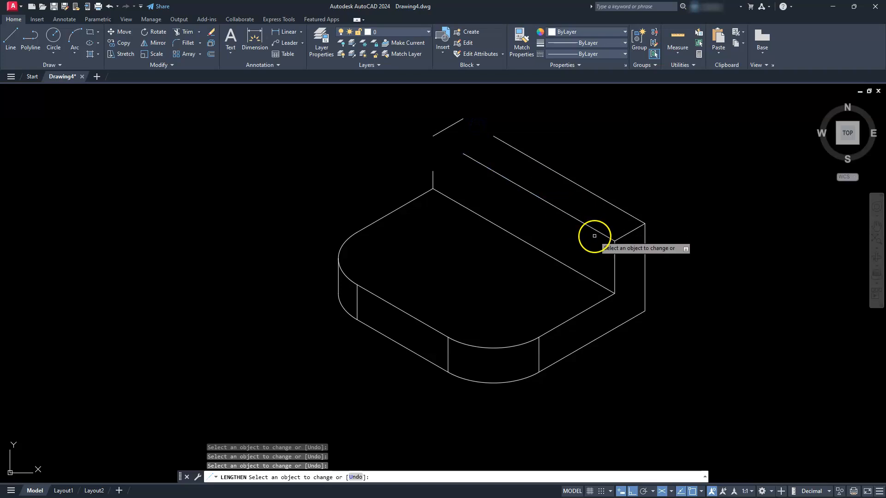
pyautogui.click(613, 254)
pyautogui.click(645, 241)
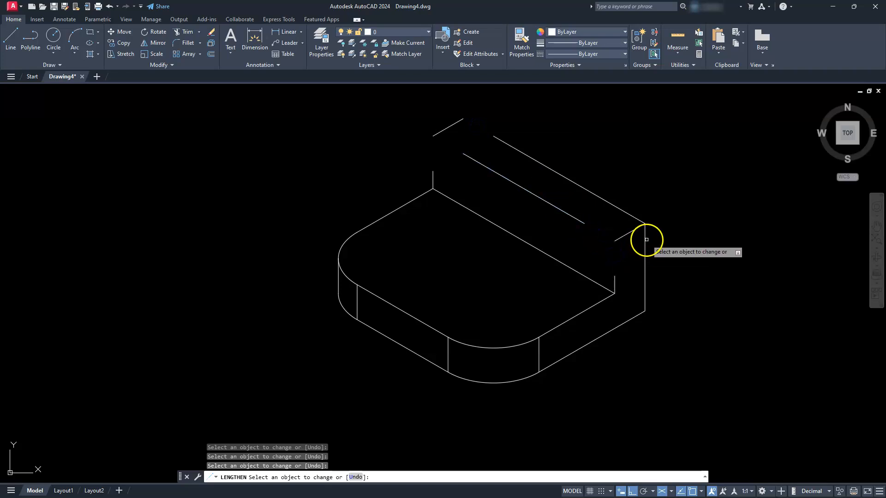
pyautogui.click(635, 218)
pyautogui.press('Escape')
pyautogui.press('Escape')
pyautogui.press('Escape')
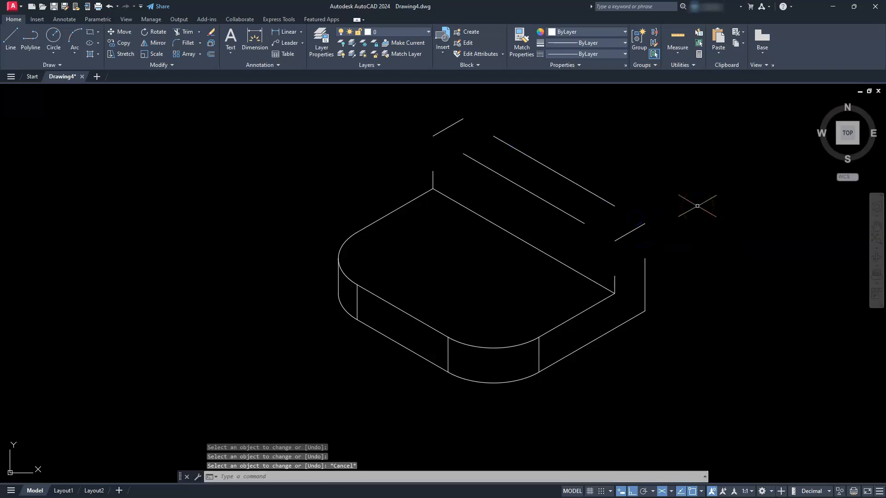
# - On isoplane Left, draw an isocircle at the upright's near front corner, centred where the shortened edges' endpoints track at 270° and 150°, reaching the front top edge's endpoint
pyautogui.click(671, 492)
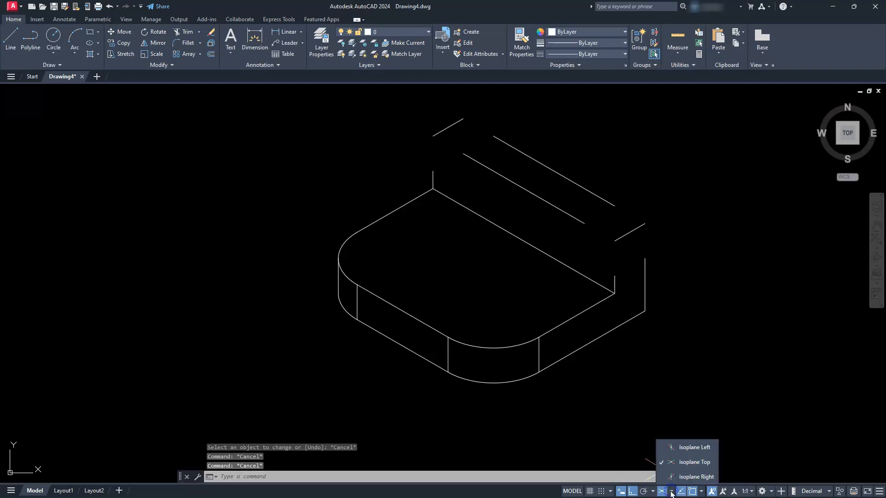
pyautogui.click(692, 447)
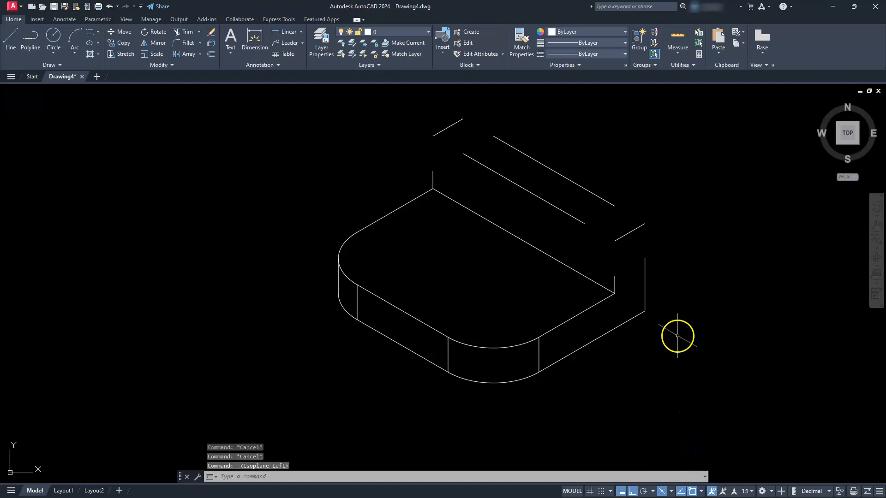
pyautogui.write('L')
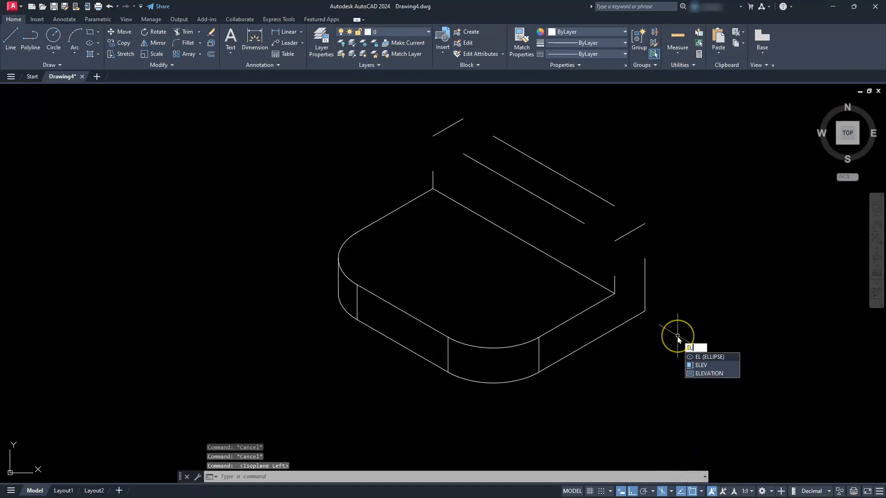
pyautogui.press('Return')
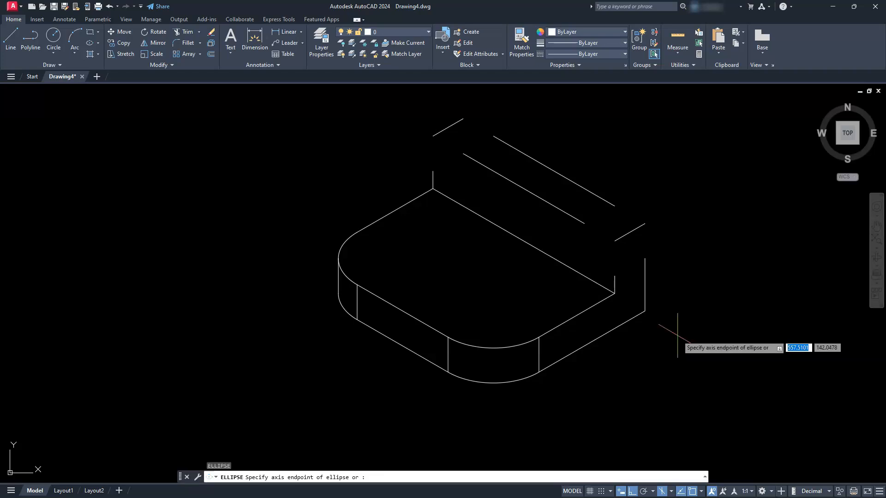
pyautogui.write('i')
pyautogui.press('Return')
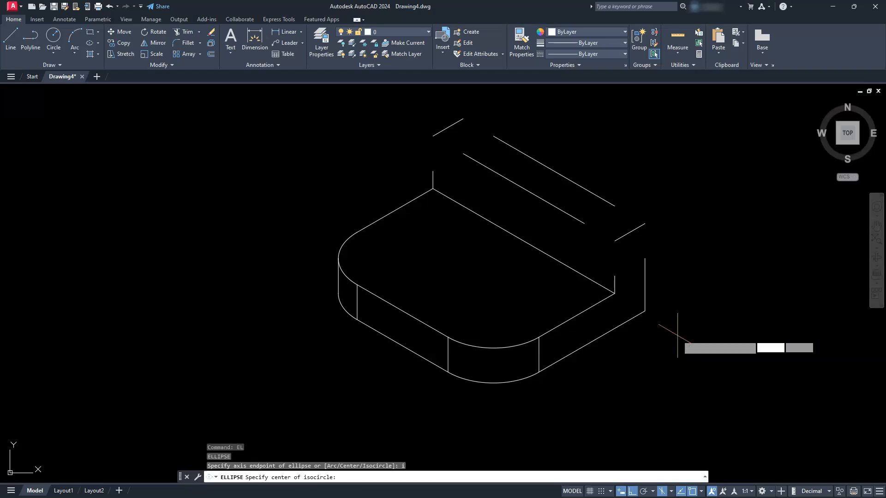
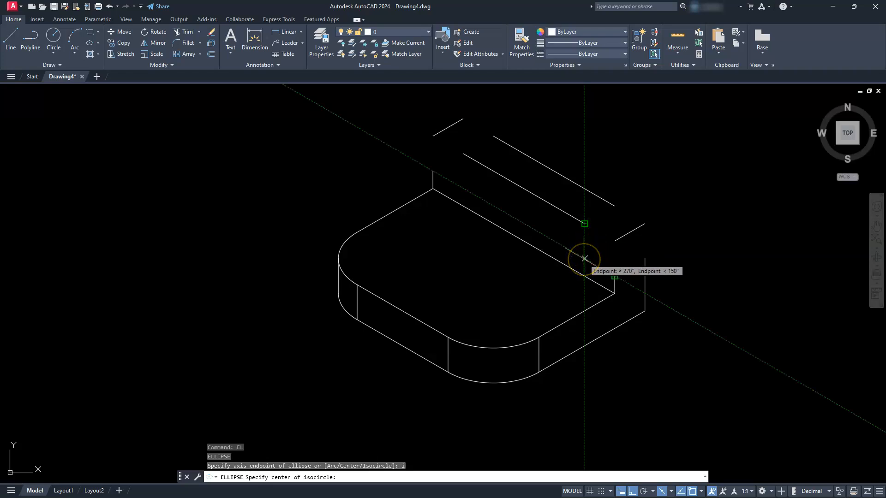
pyautogui.click(584, 259)
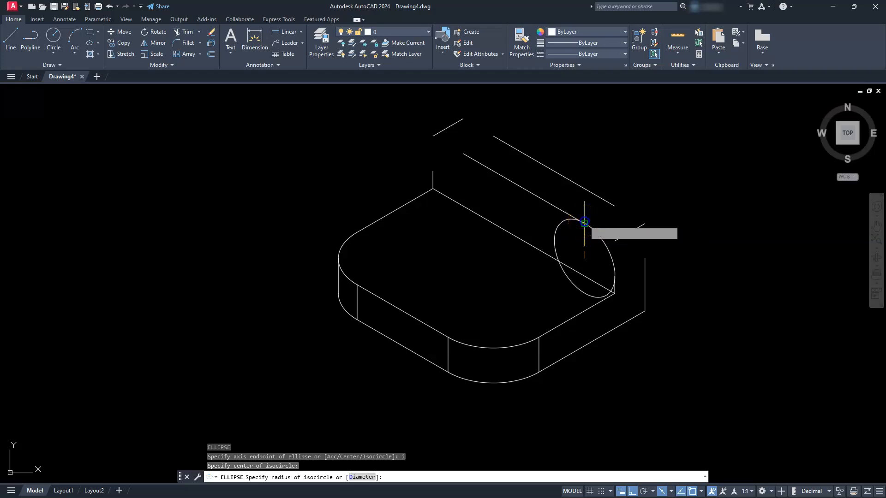
pyautogui.click(584, 224)
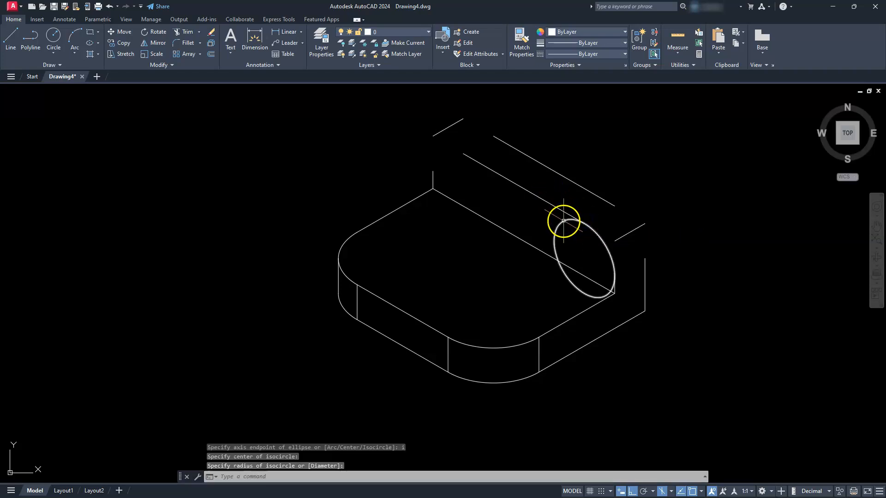
# - Copy the isocircle from the near end to the far end of the upright's top edge, using the rear top edge's endpoints as reference
pyautogui.click(563, 221)
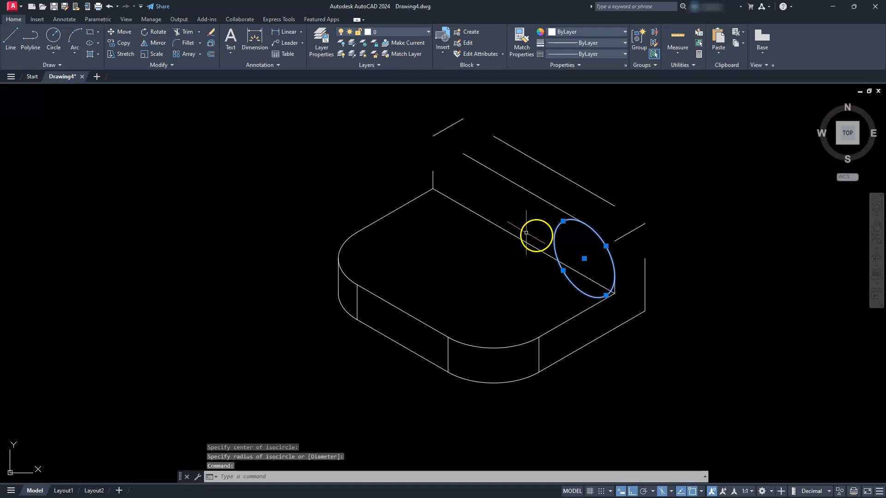
pyautogui.click(124, 44)
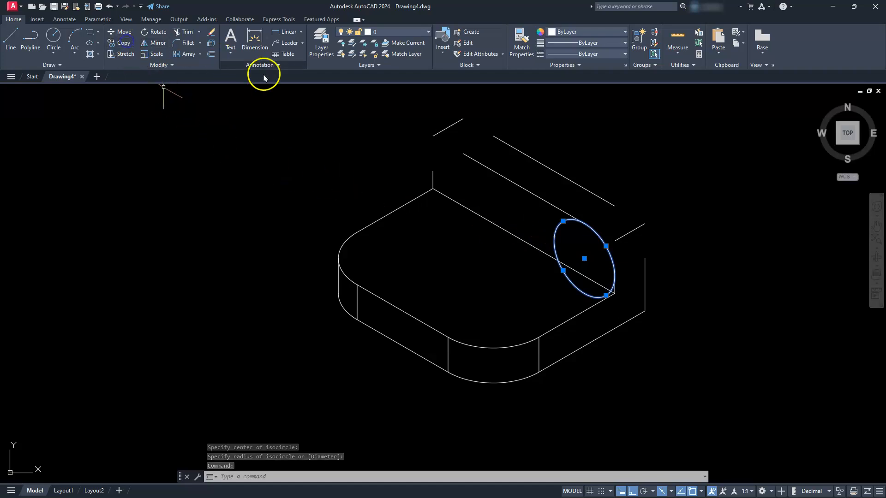
pyautogui.click(616, 207)
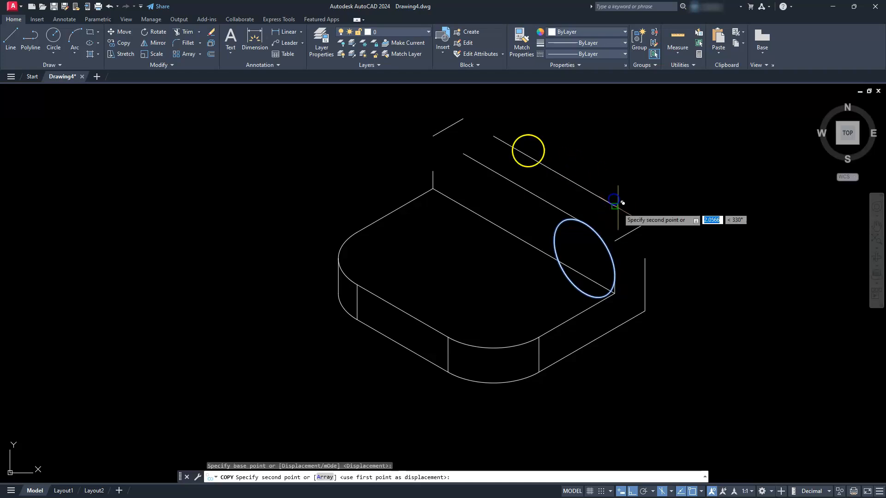
pyautogui.click(497, 138)
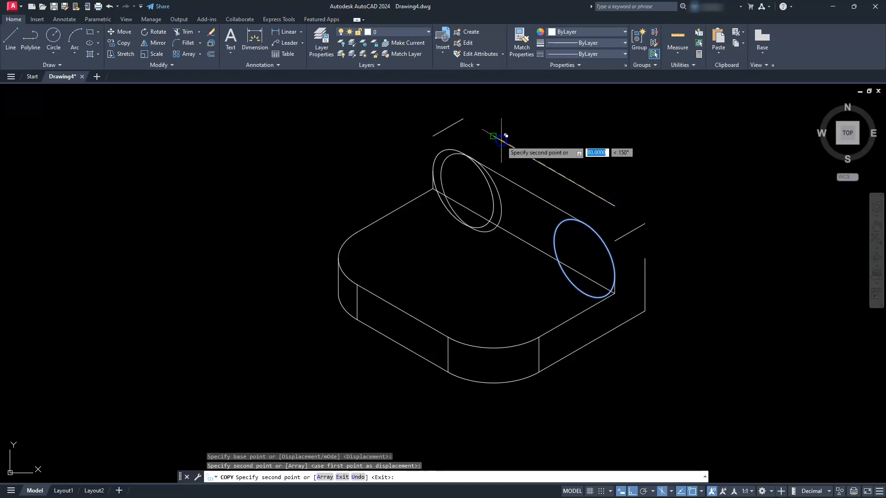
pyautogui.press('Escape')
pyautogui.press('Escape')
pyautogui.press('Escape')
pyautogui.press('Escape')
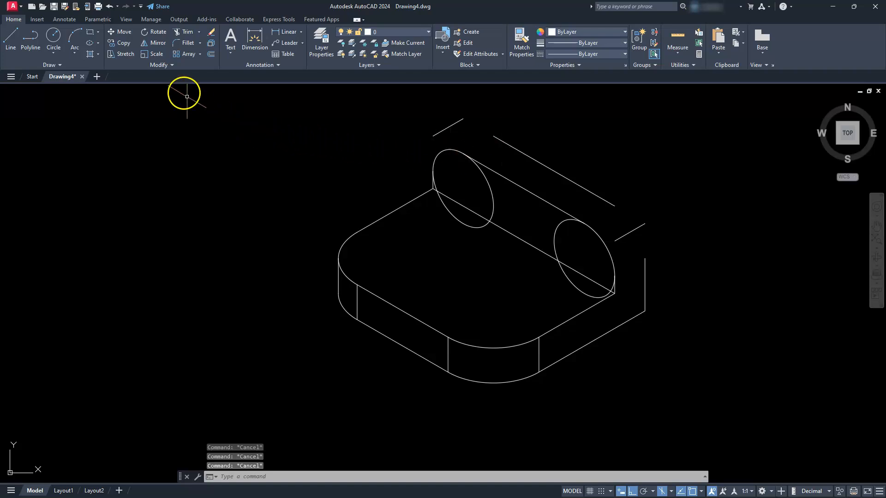
# - Trim both isocircles on the upright's front face so only the rounded upper corner arcs remain
pyautogui.click(184, 32)
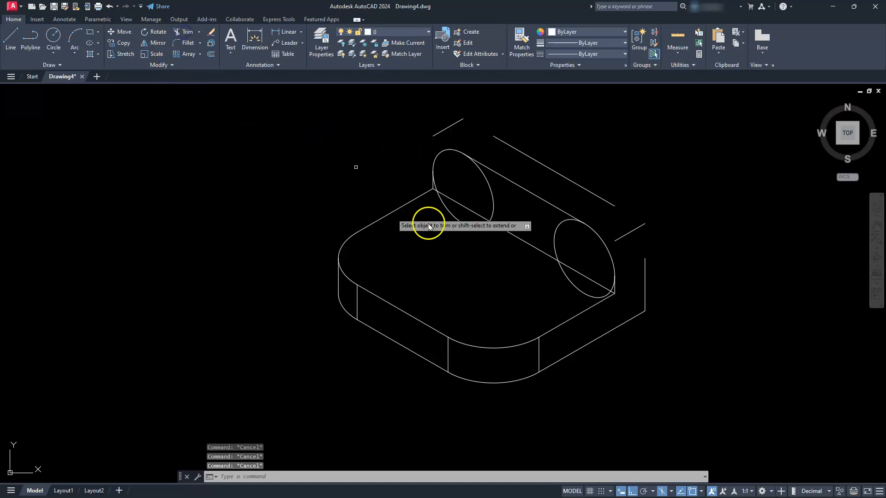
pyautogui.click(447, 208)
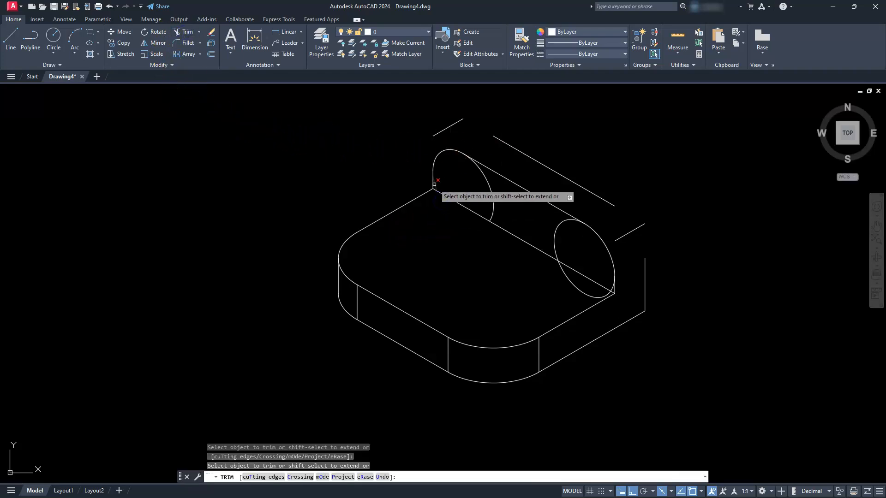
pyautogui.click(436, 184)
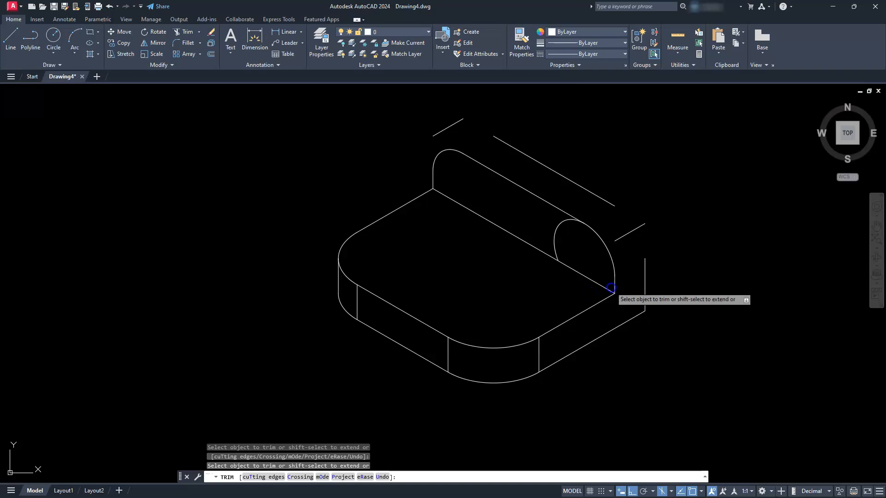
pyautogui.click(554, 242)
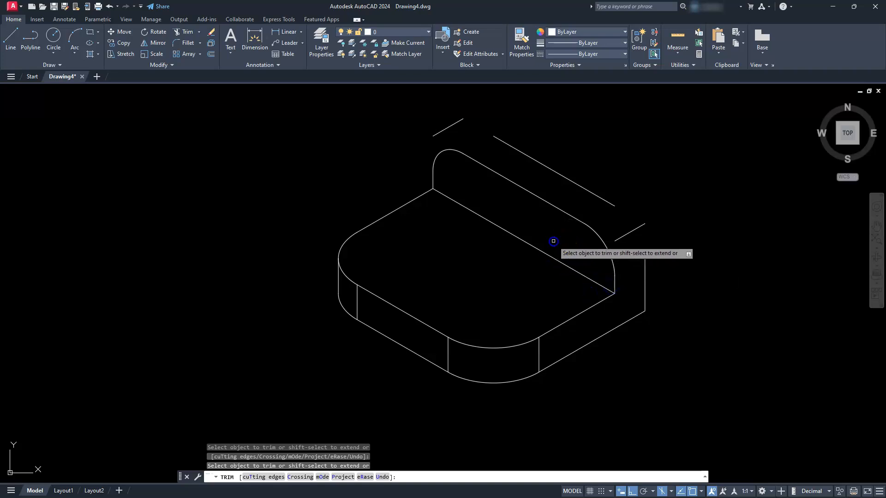
pyautogui.press('Escape')
pyautogui.press('Escape')
# - Copy both front corner arcs to the upright's rear face, using the short far depth line's endpoints as a 20-unit displacement at 30°
pyautogui.click(599, 235)
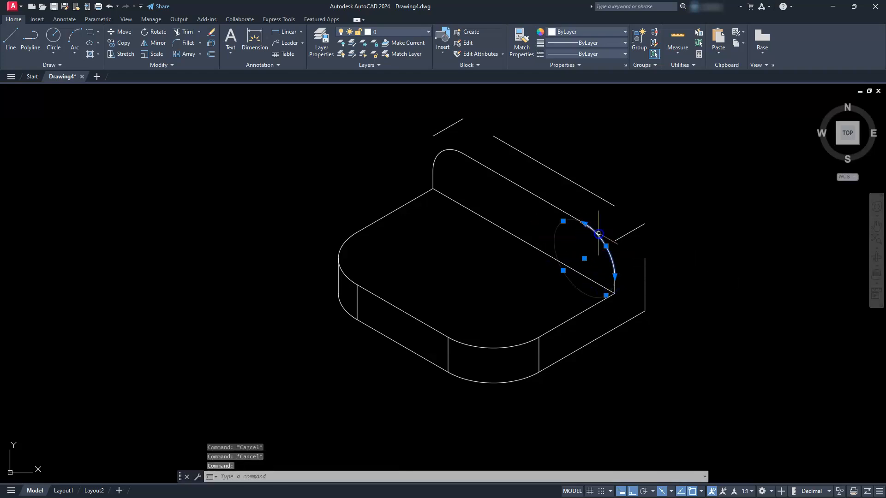
pyautogui.click(445, 148)
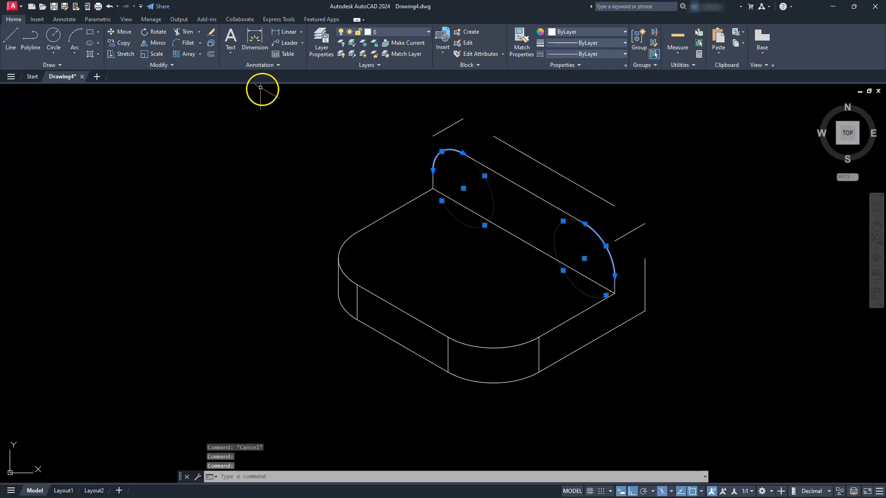
pyautogui.click(119, 44)
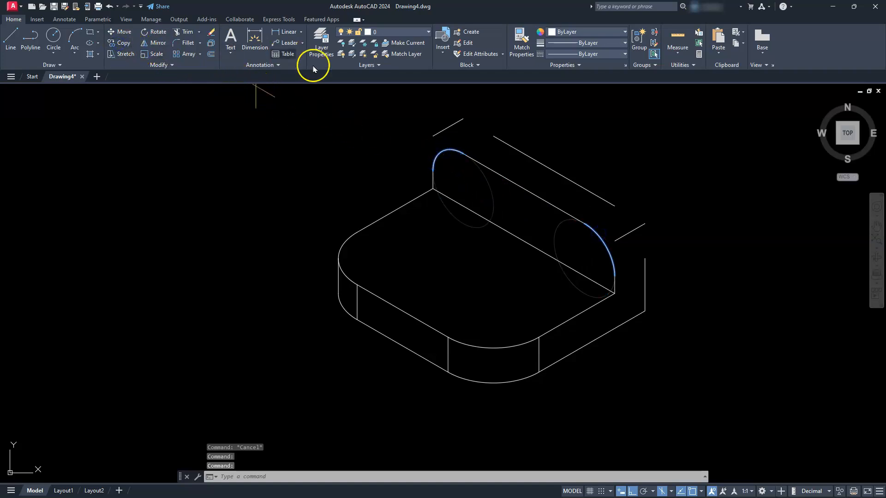
pyautogui.click(431, 134)
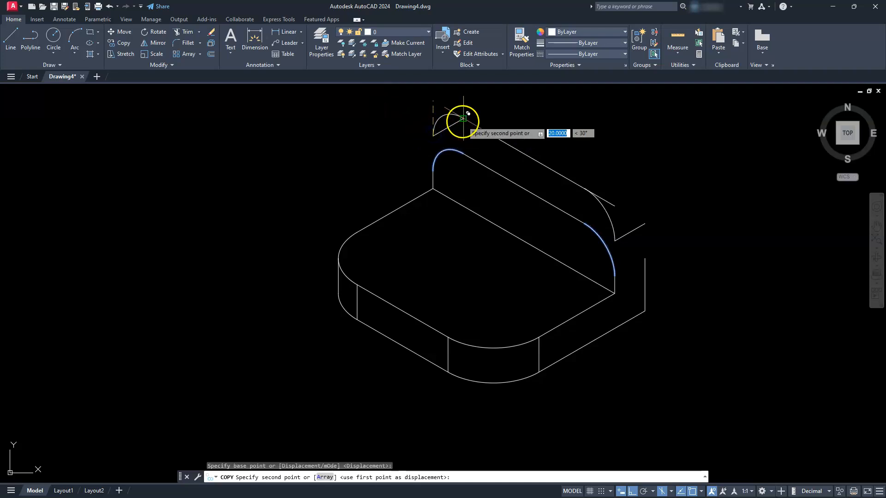
pyautogui.click(463, 118)
pyautogui.press('Escape')
pyautogui.press('Escape')
pyautogui.press('Escape')
pyautogui.press('Escape')
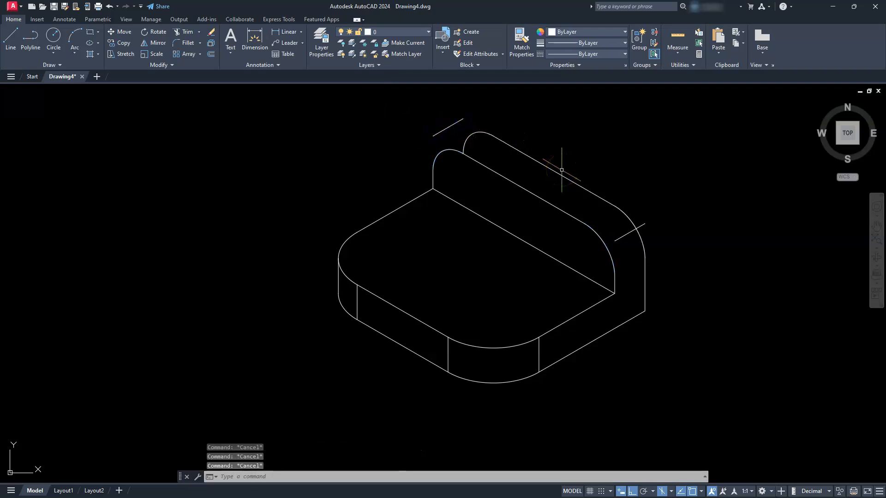
# - Copy the short far depth line to the far front arc's outer edge and top end, and to both ends of the near front arc
pyautogui.click(443, 132)
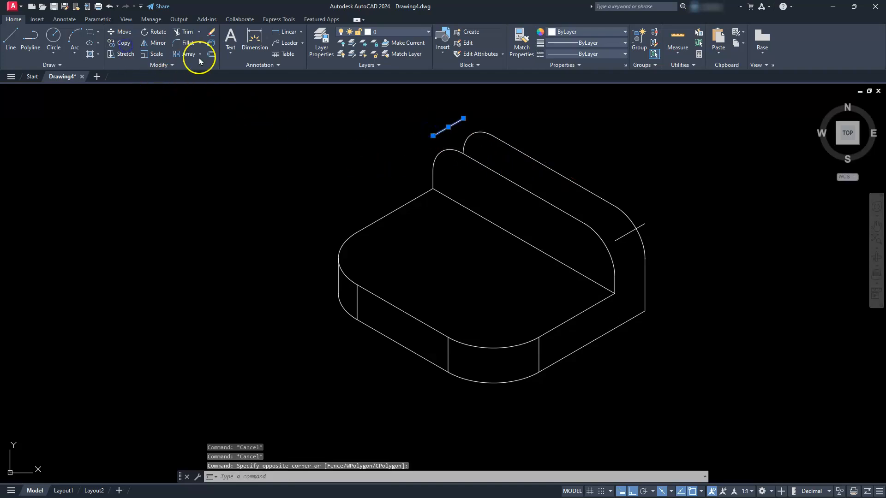
pyautogui.press('Return')
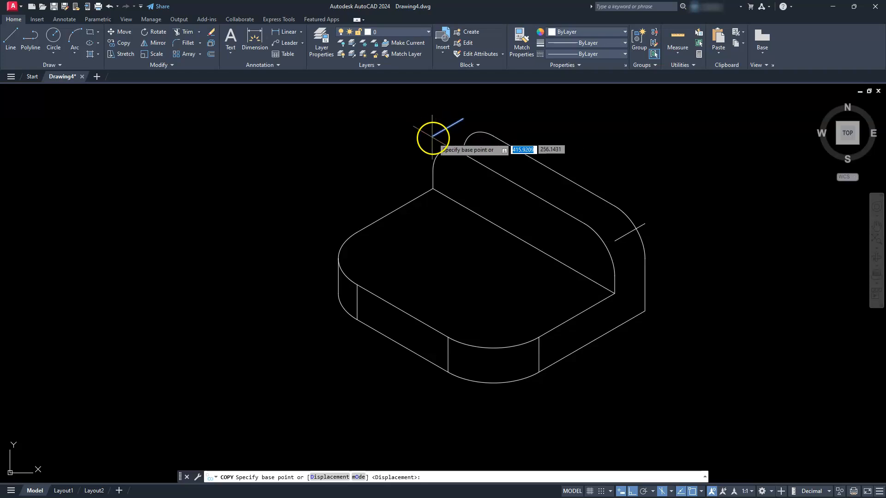
pyautogui.click(433, 136)
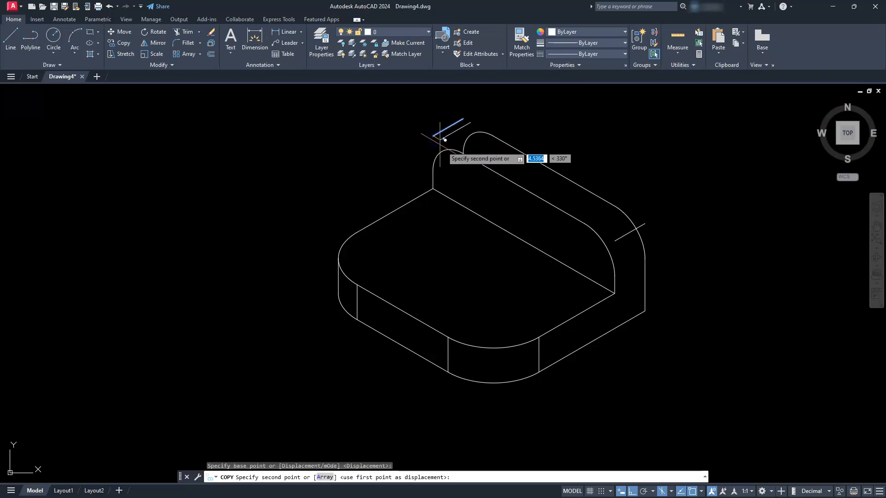
pyautogui.click(452, 147)
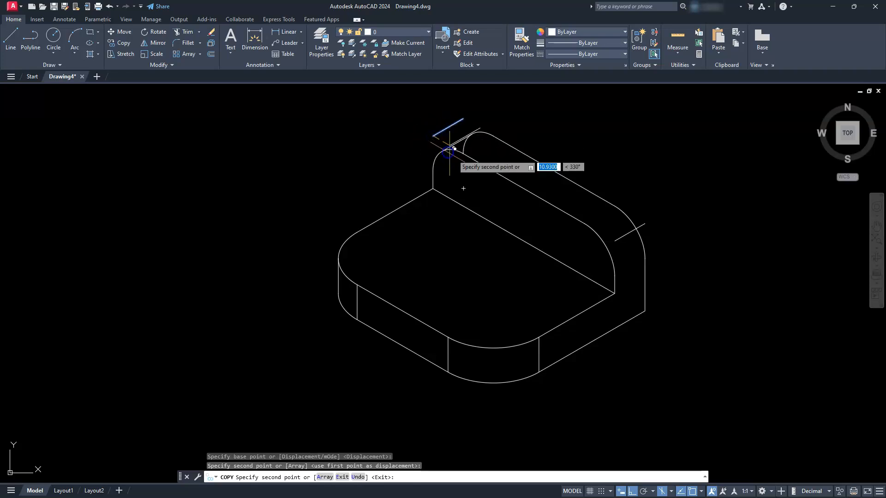
pyautogui.click(479, 157)
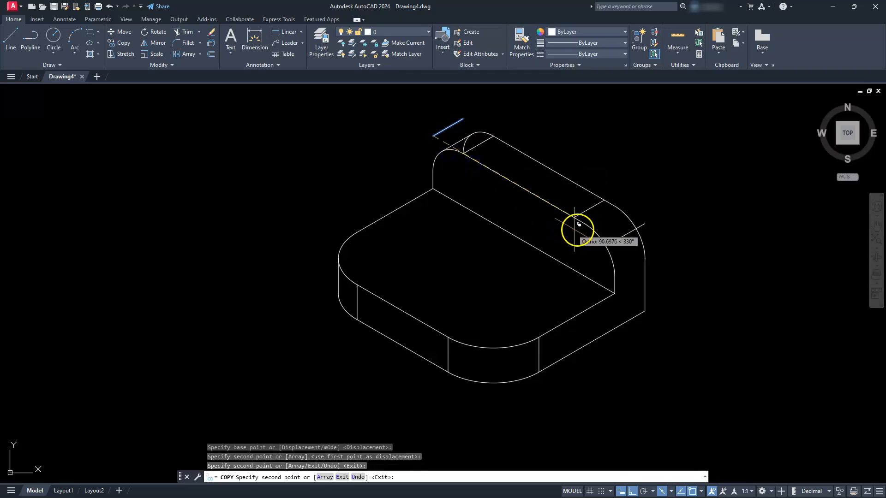
pyautogui.click(584, 225)
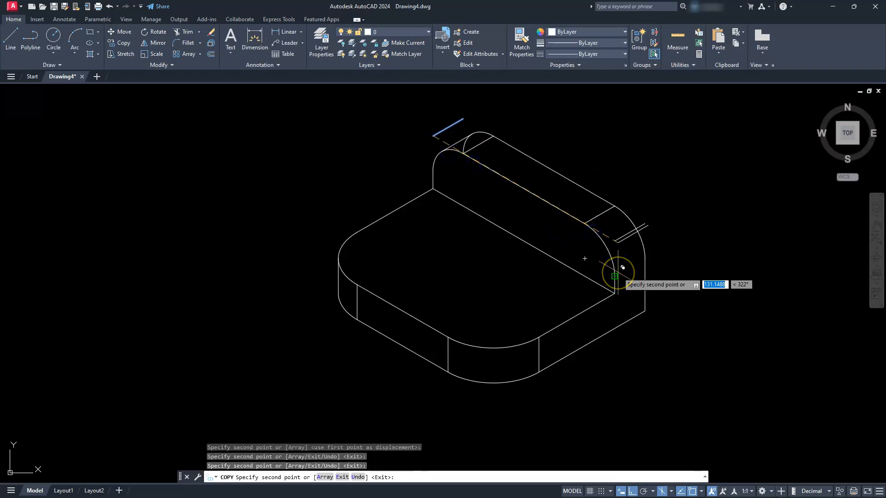
pyautogui.click(617, 272)
pyautogui.press('Escape')
pyautogui.press('Escape')
pyautogui.press('Escape')
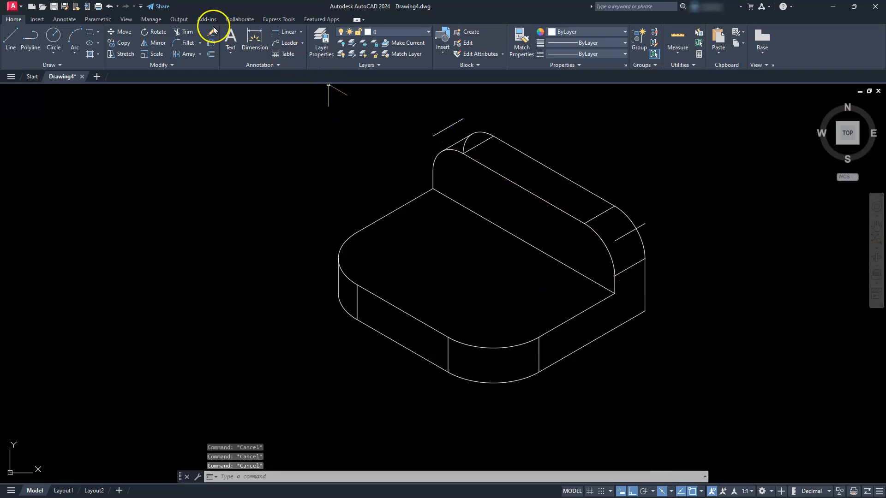
# - Trim away the hidden part of the rear far corner arc and remove both leftover depth lines at the former sharp top corners
pyautogui.click(464, 146)
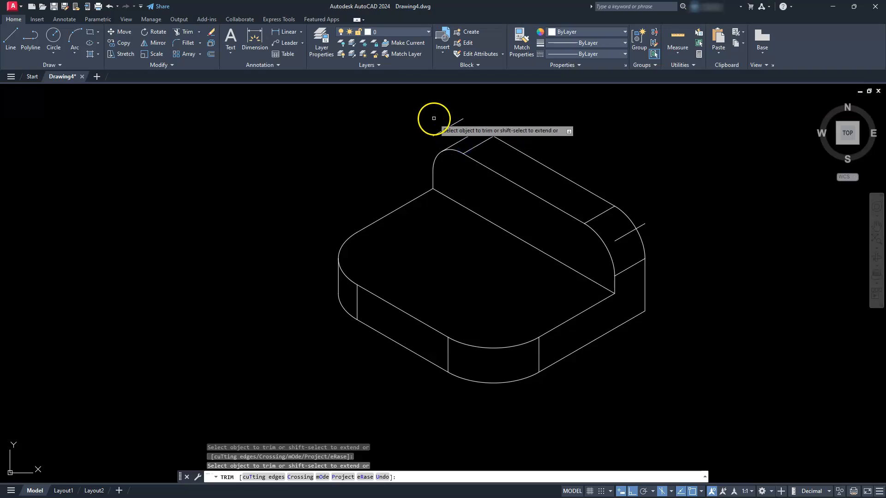
pyautogui.click(628, 234)
pyautogui.click(638, 225)
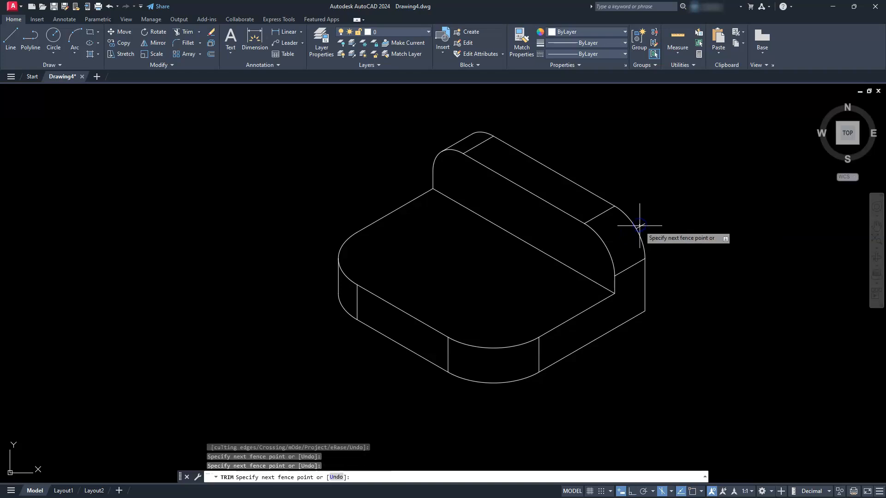
pyautogui.press('Escape')
pyautogui.press('Escape')
pyautogui.press('Escape')
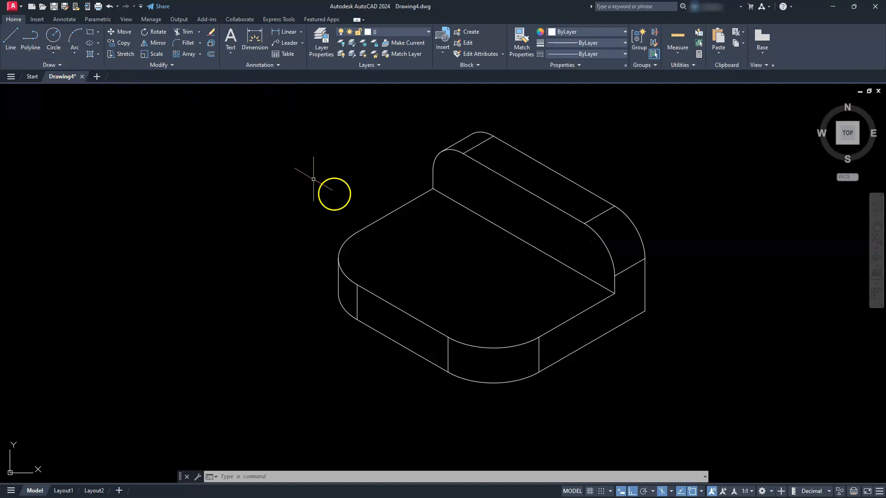
# - Draw an isocircle of radius 6 on the upright's front face, centred on the far corner arc's centre
pyautogui.write('el')
pyautogui.press('Return')
pyautogui.write('i')
pyautogui.press('Return')
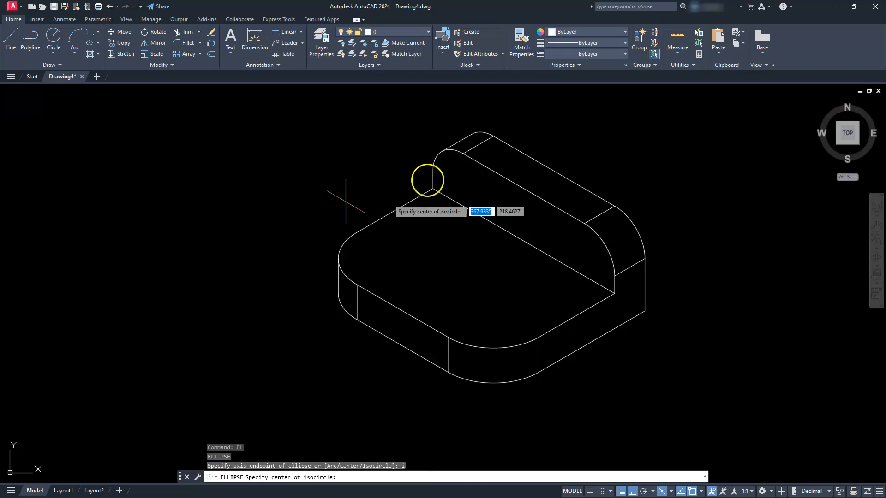
pyautogui.click(464, 188)
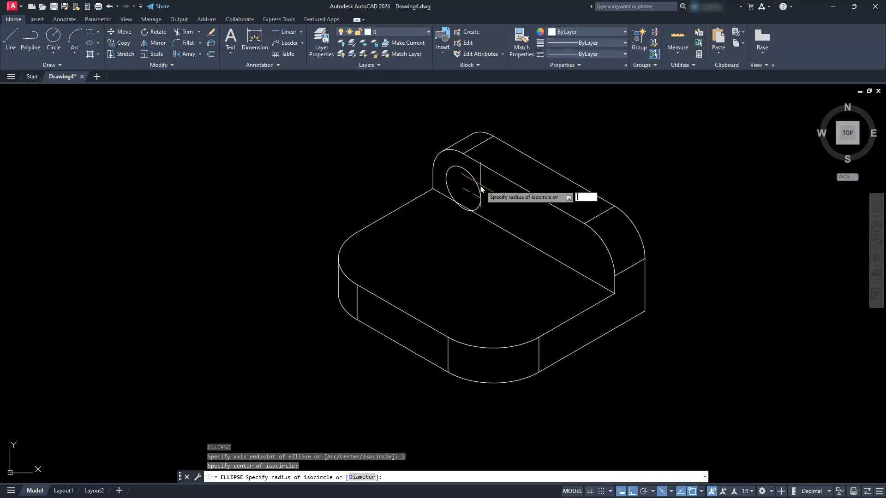
pyautogui.write('6')
pyautogui.press('Return')
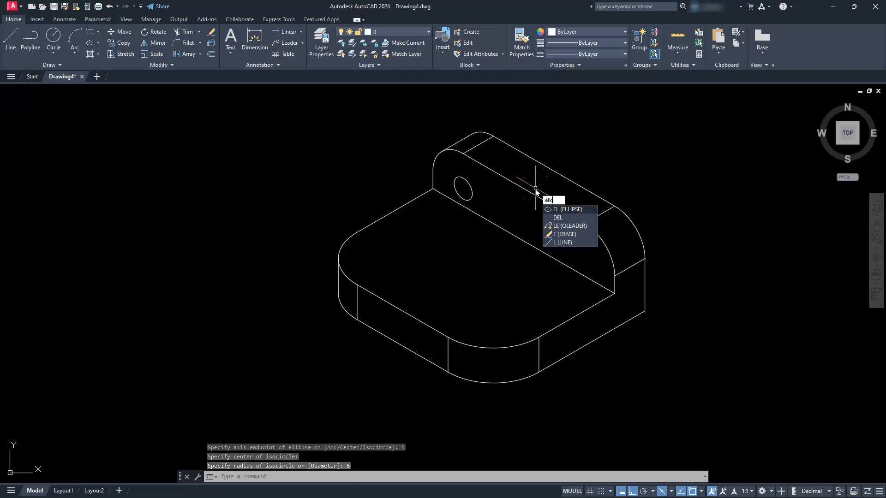
# - Draw a second isocircle of radius 6 on the upright's front face, centred on the near corner arc's centre
pyautogui.press('Return')
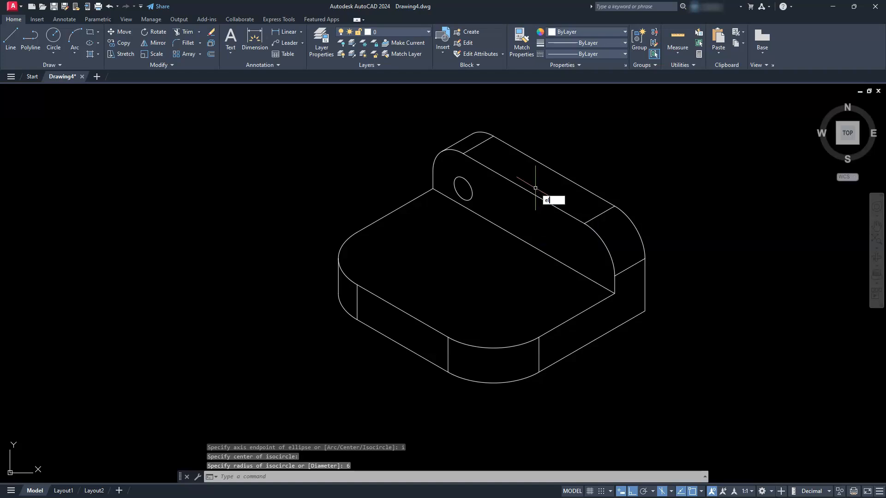
pyautogui.write('i')
pyautogui.press('Return')
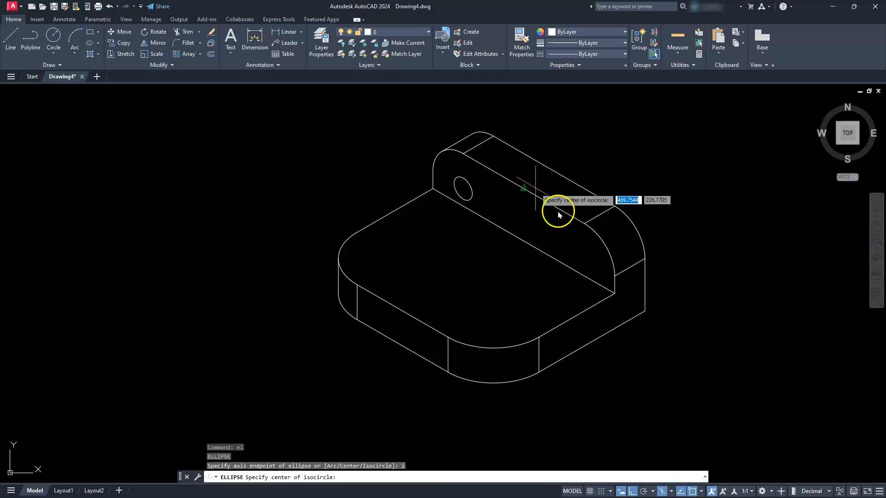
pyautogui.click(584, 258)
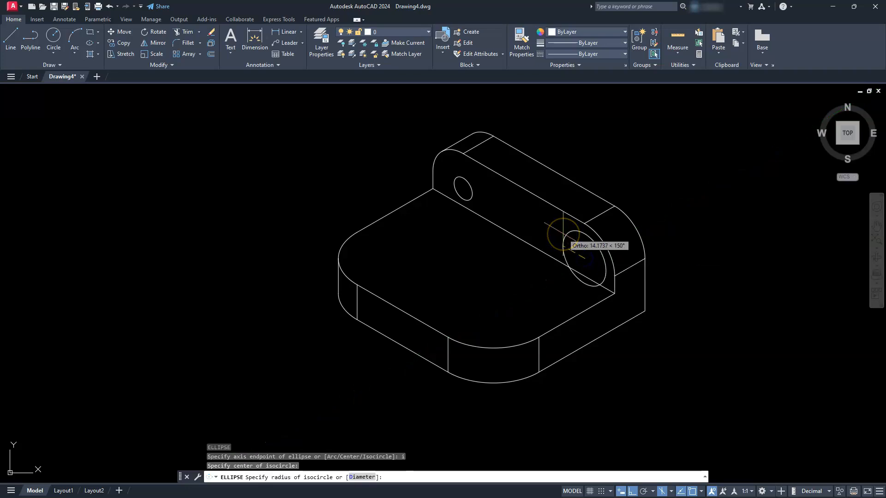
pyautogui.write('6')
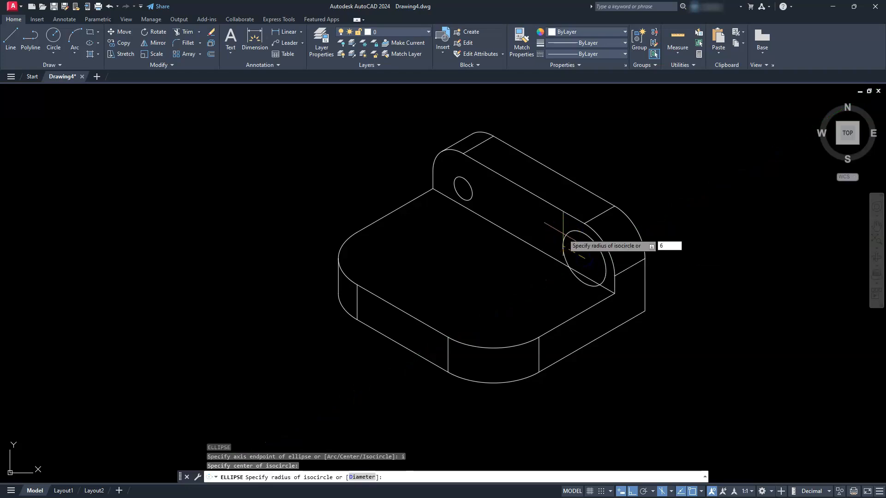
pyautogui.press('Return')
pyautogui.scroll(4, 526, 227)
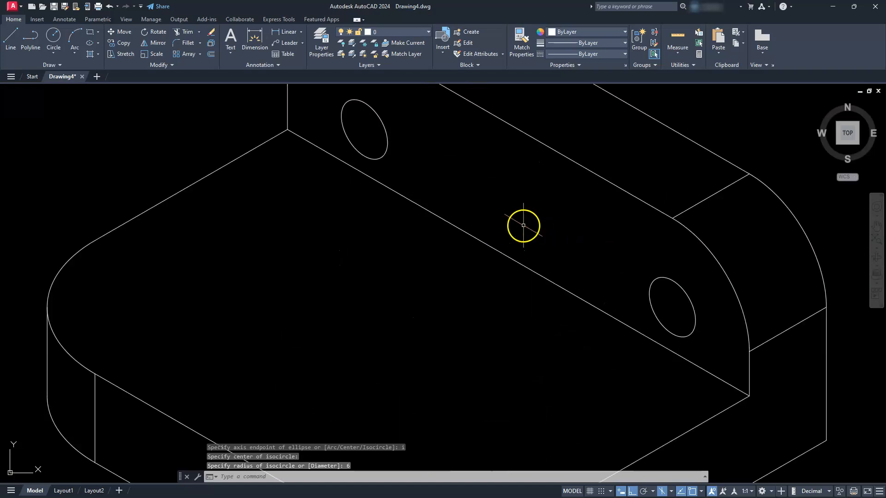
# - Draw a line between the upper points of the two isocircles on the upright face, directly above their centres
pyautogui.moveTo(542, 218); pyautogui.dragTo(518, 252, button='middle')
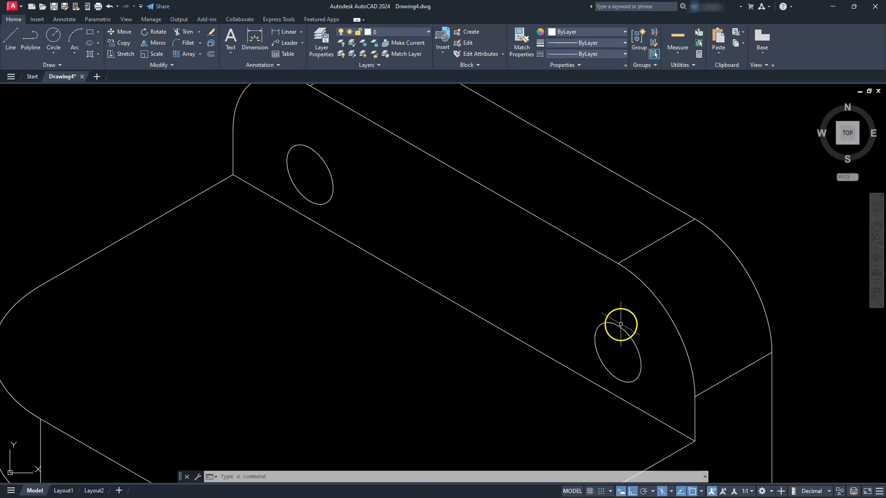
pyautogui.moveTo(306, 146)
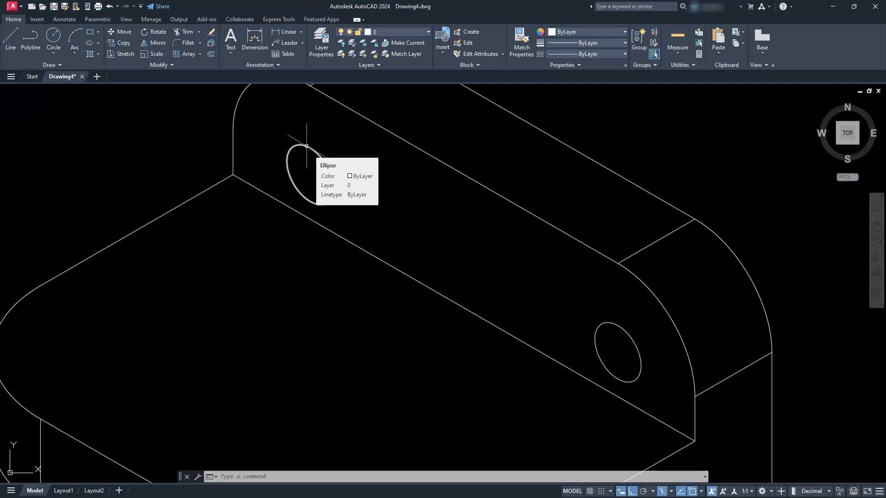
pyautogui.click(314, 146)
pyautogui.click(12, 35)
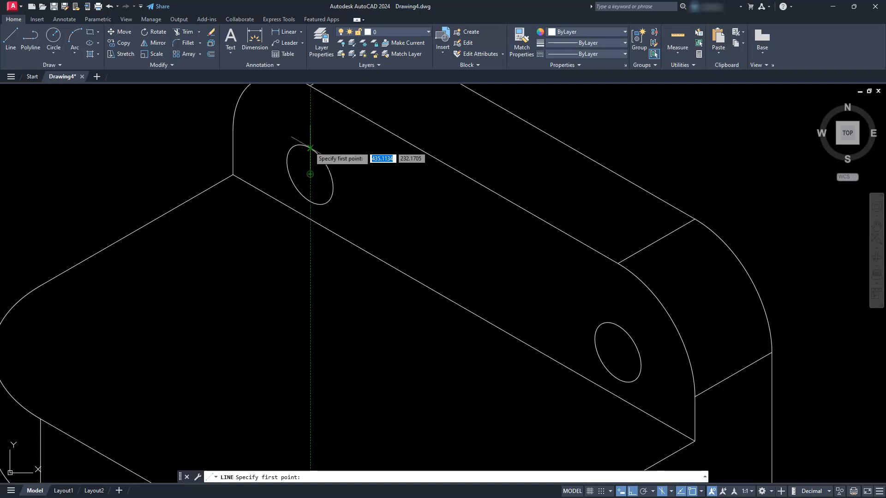
pyautogui.click(310, 147)
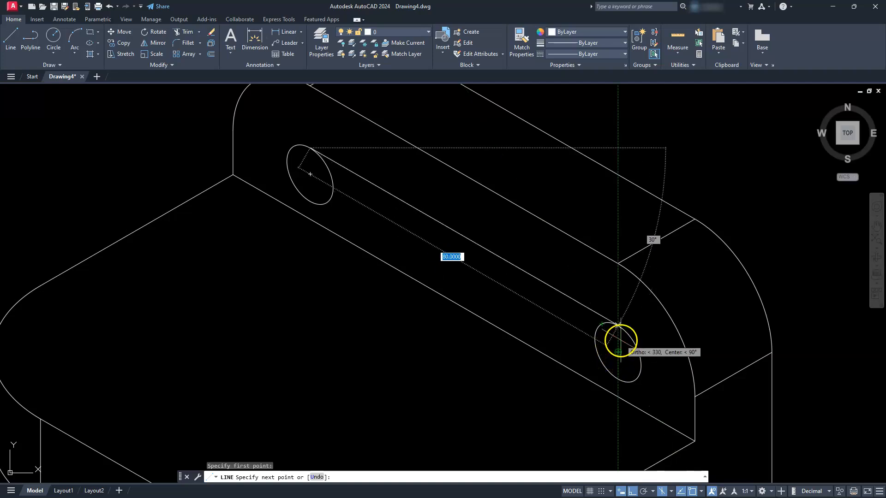
pyautogui.click(617, 326)
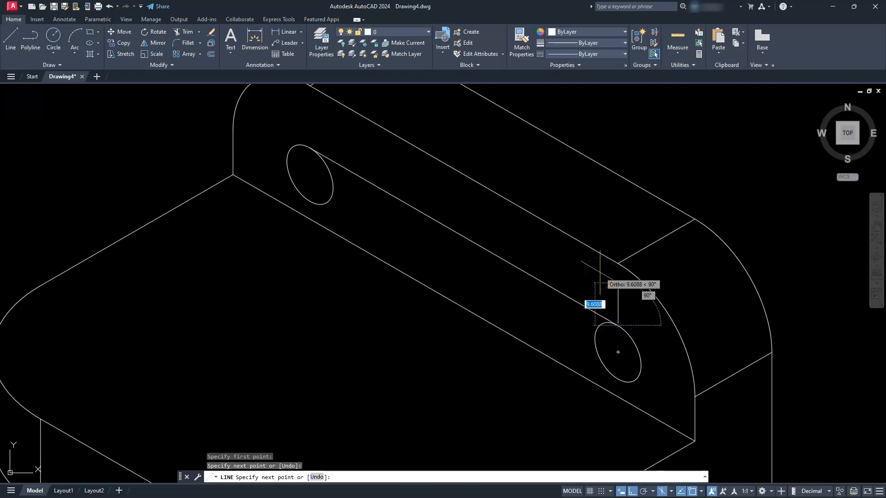
pyautogui.press('Escape')
pyautogui.press('Escape')
pyautogui.press('Escape')
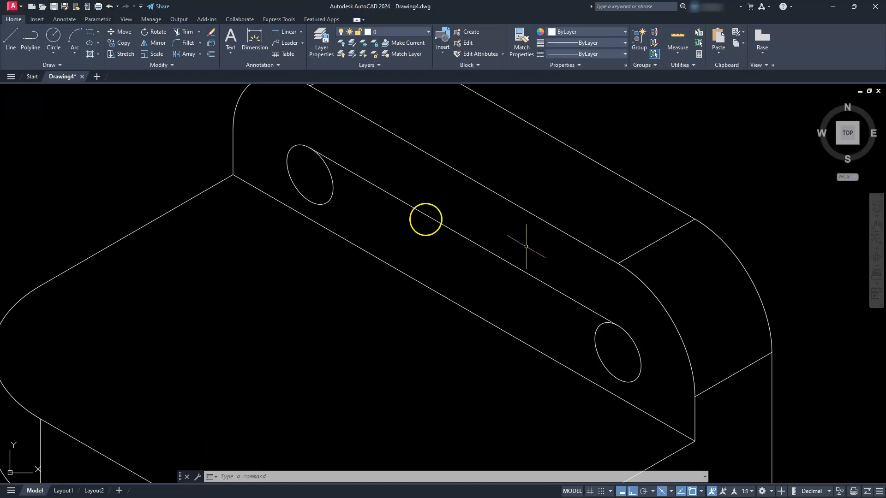
# - Draw a parallel line between the lower points of the two isocircles, directly below their centres
pyautogui.click(10, 39)
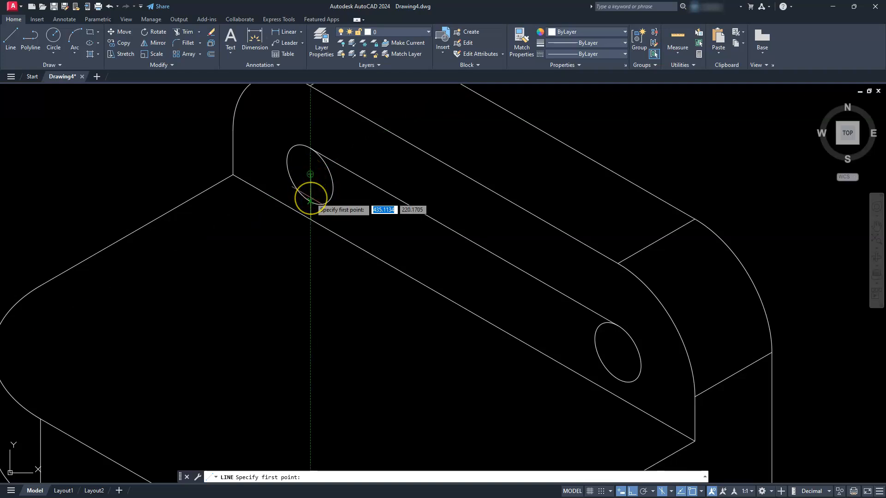
pyautogui.click(310, 202)
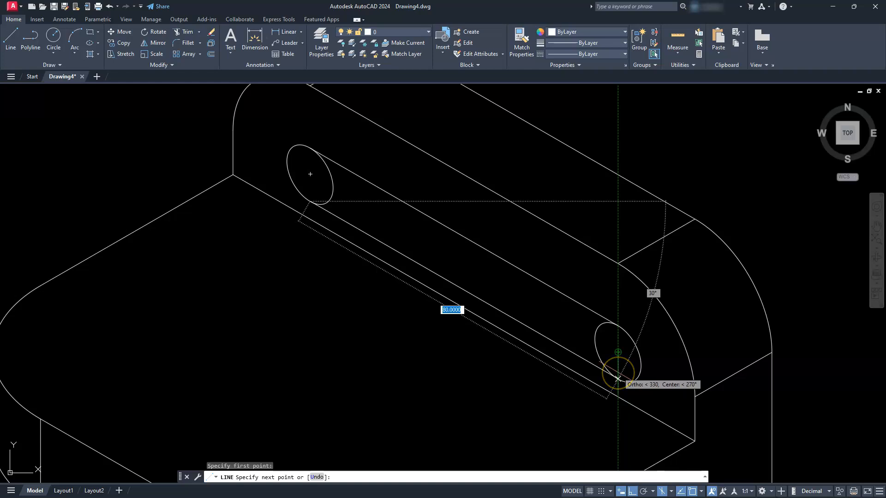
pyautogui.click(618, 379)
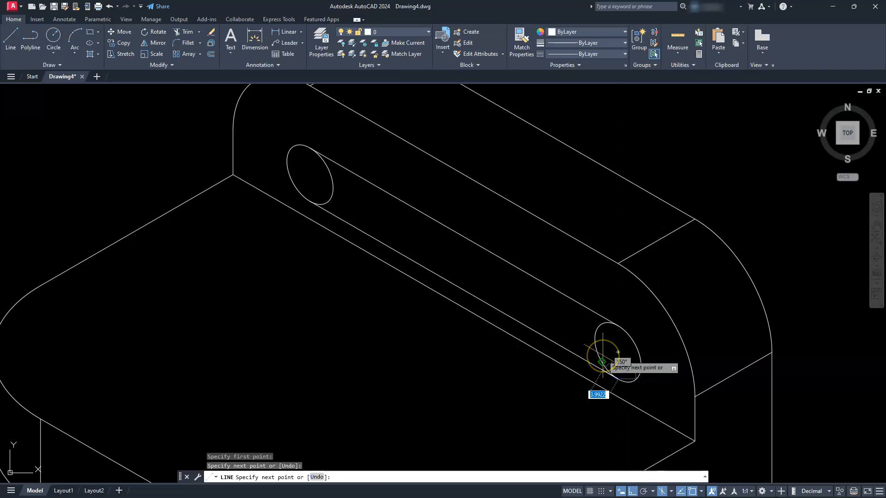
pyautogui.press('Escape')
pyautogui.press('Escape')
pyautogui.press('Escape')
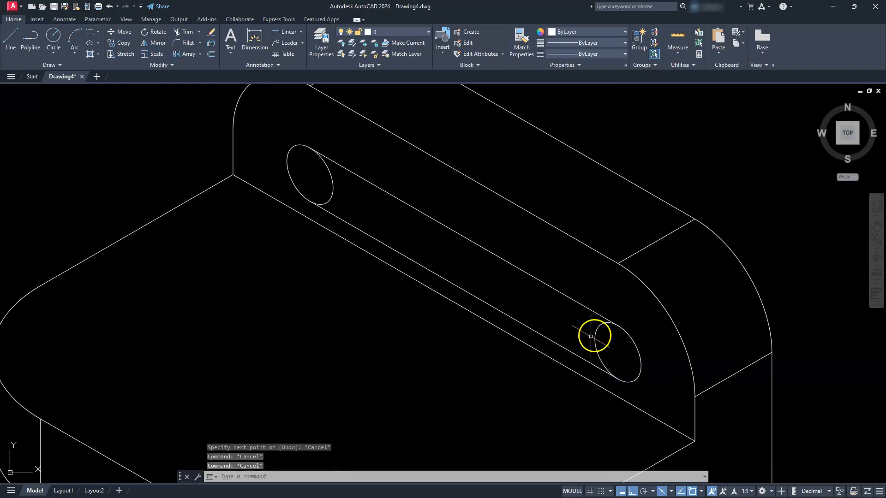
# - Trim the inner arcs of both isocircles between the two connecting lines to form a slot outline
pyautogui.click(184, 31)
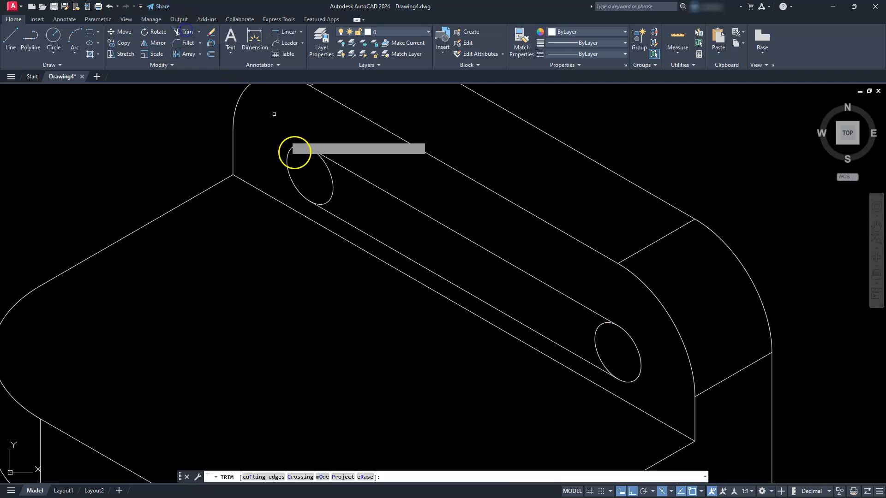
pyautogui.click(332, 198)
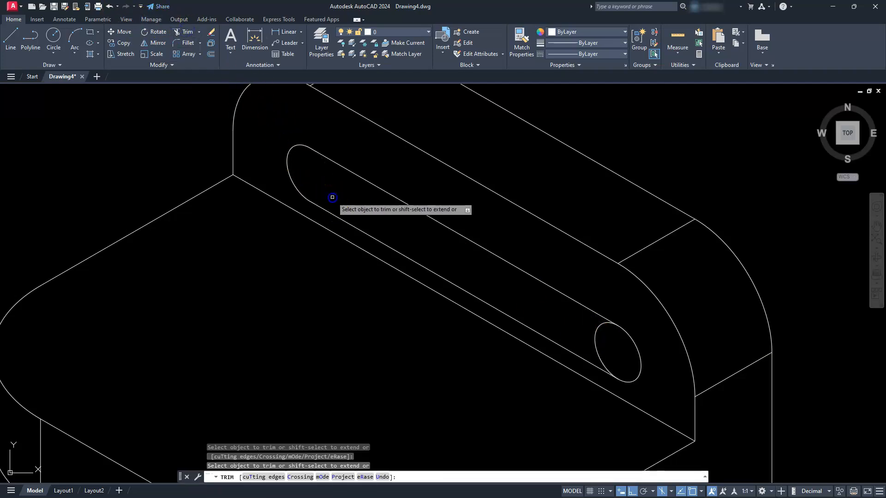
pyautogui.click(605, 323)
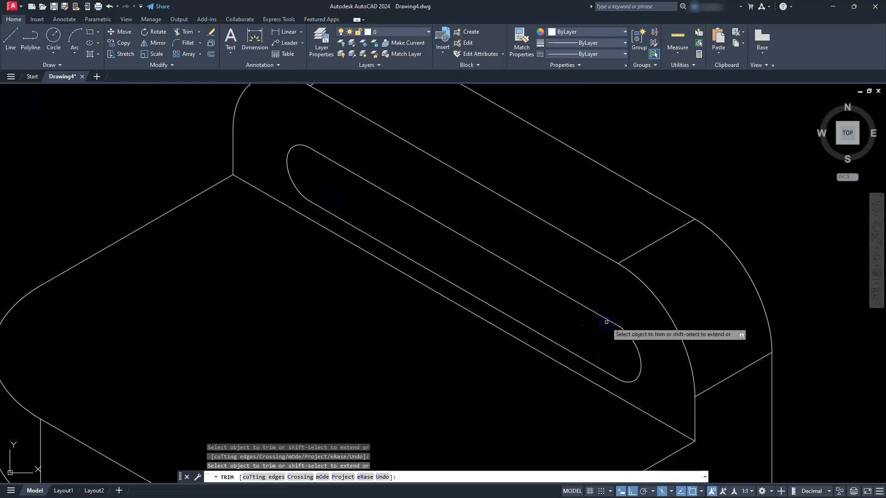
pyautogui.press('Escape')
pyautogui.press('Escape')
pyautogui.press('Escape')
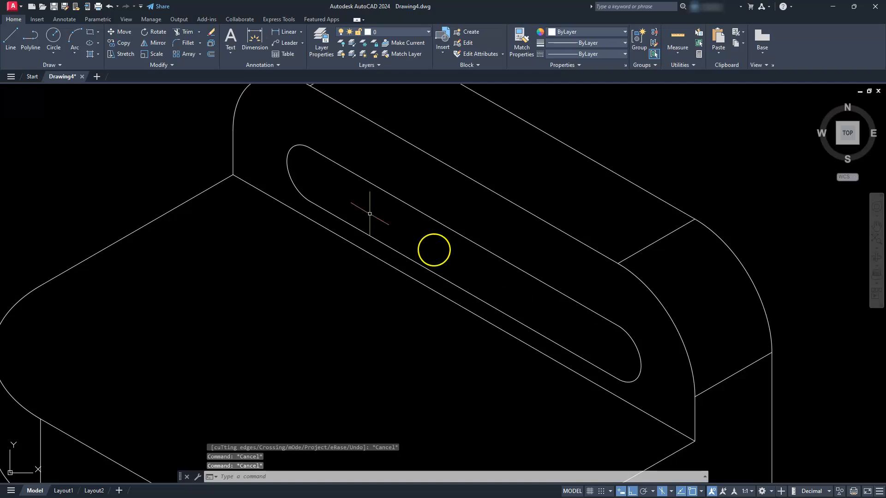
# - Join the slot's two end arcs and two straight lines into a single object
pyautogui.click(316, 140)
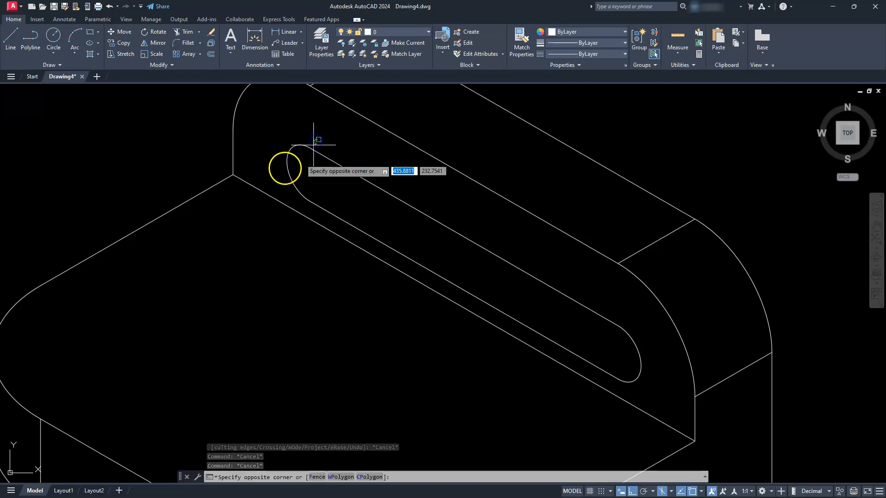
pyautogui.click(275, 171)
pyautogui.click(635, 322)
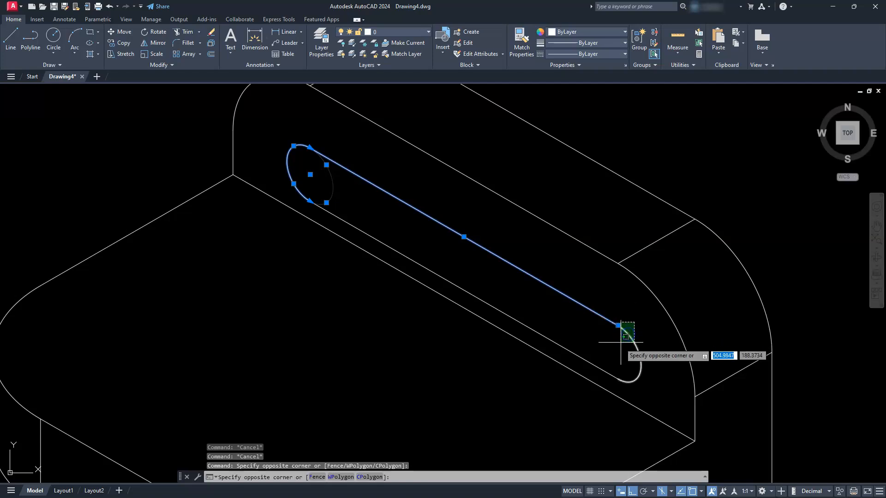
pyautogui.click(619, 344)
pyautogui.click(580, 360)
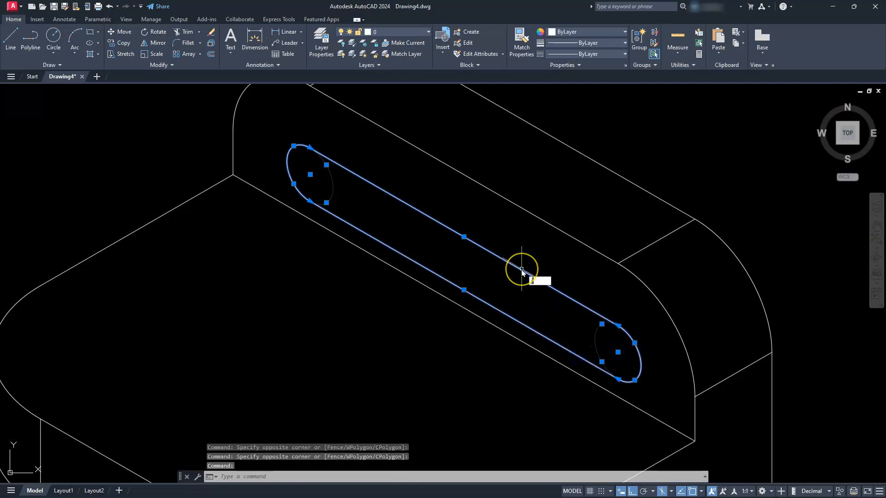
pyautogui.write('J')
pyautogui.press('Return')
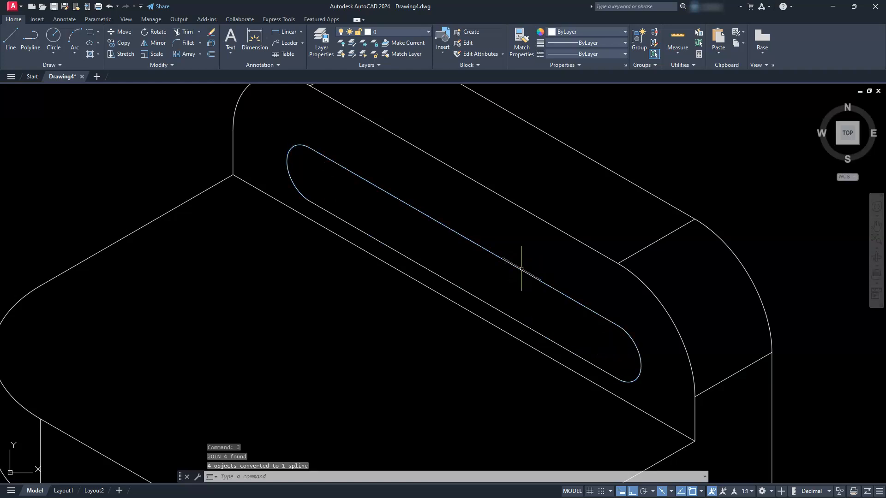
pyautogui.click(165, 67)
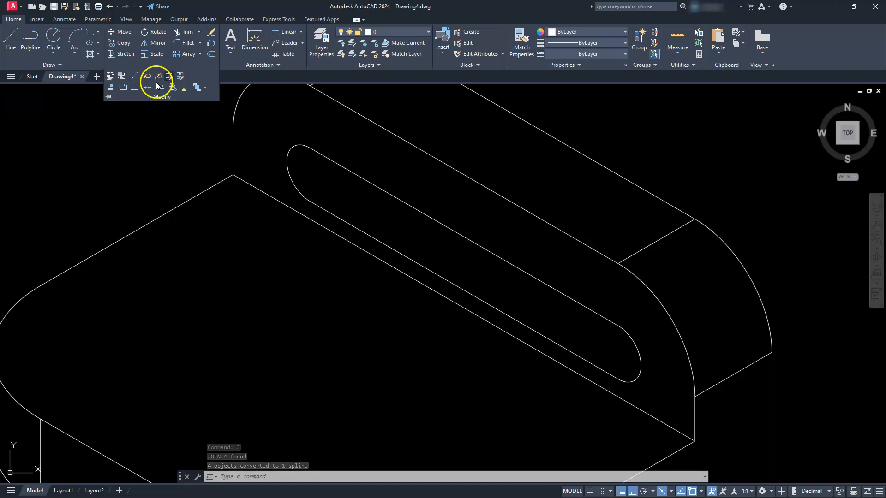
pyautogui.press('Escape')
pyautogui.press('Escape')
pyautogui.press('Escape')
# - Copy the slot outline through the upright's thickness, from the front endpoint of its short top edge to the rear one
pyautogui.click(618, 328)
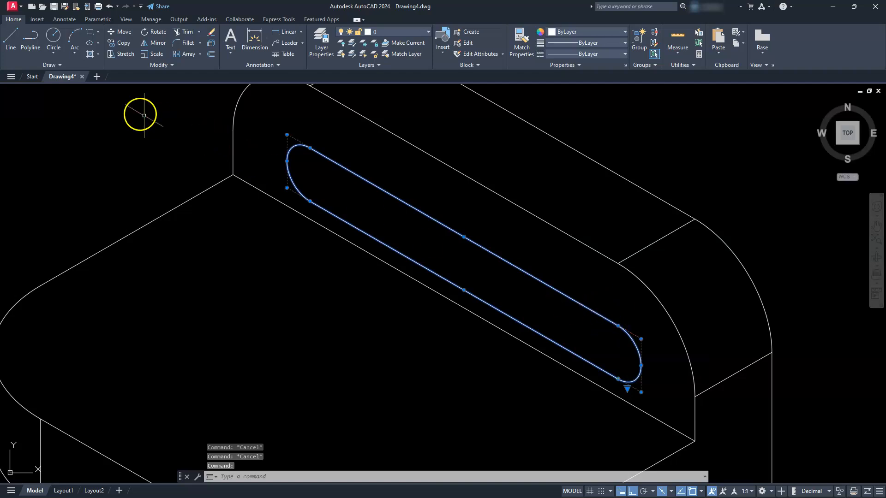
pyautogui.click(120, 43)
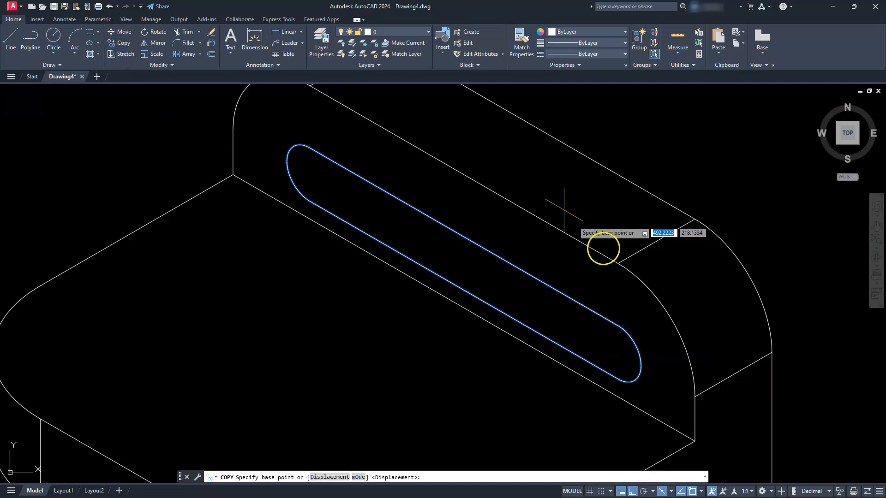
pyautogui.click(618, 263)
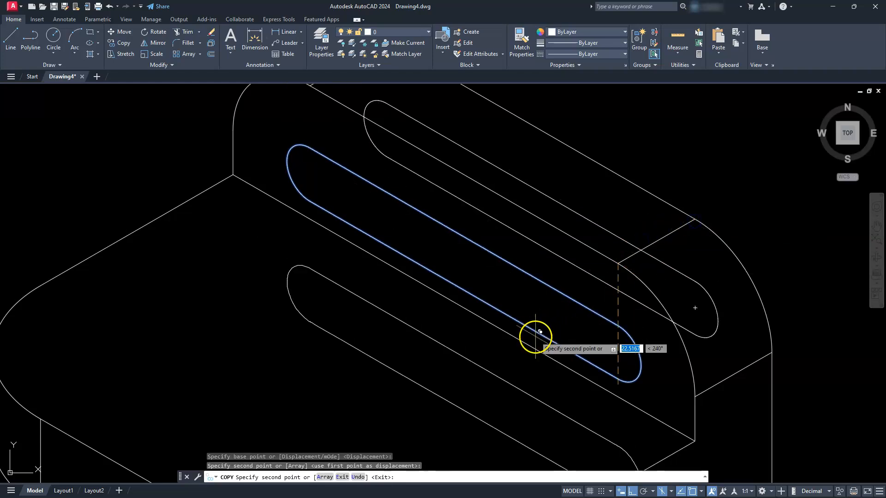
pyautogui.press('Escape')
pyautogui.press('Escape')
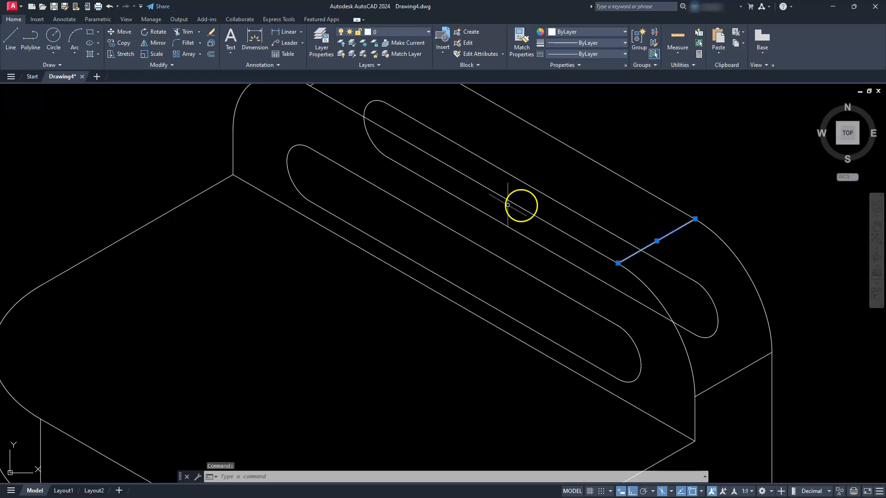
# - Copy the upright's short top thickness edge to the lower arc endpoints at both ends of the front slot
pyautogui.click(121, 43)
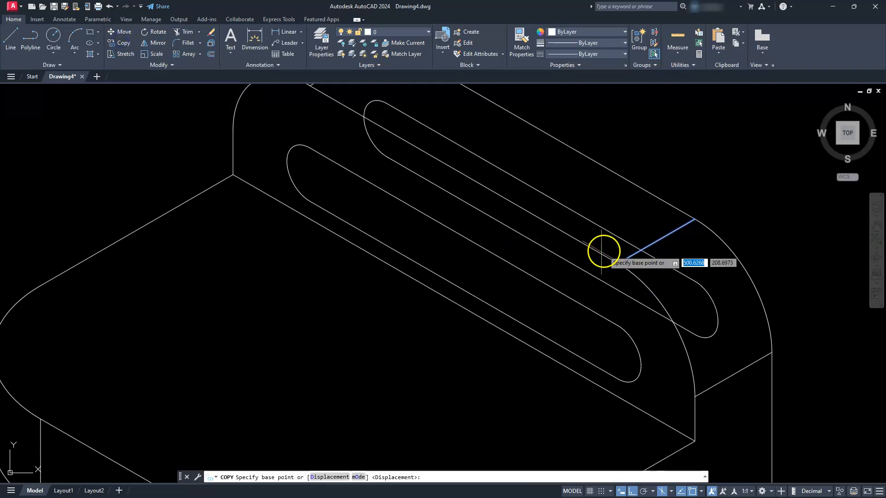
pyautogui.click(617, 262)
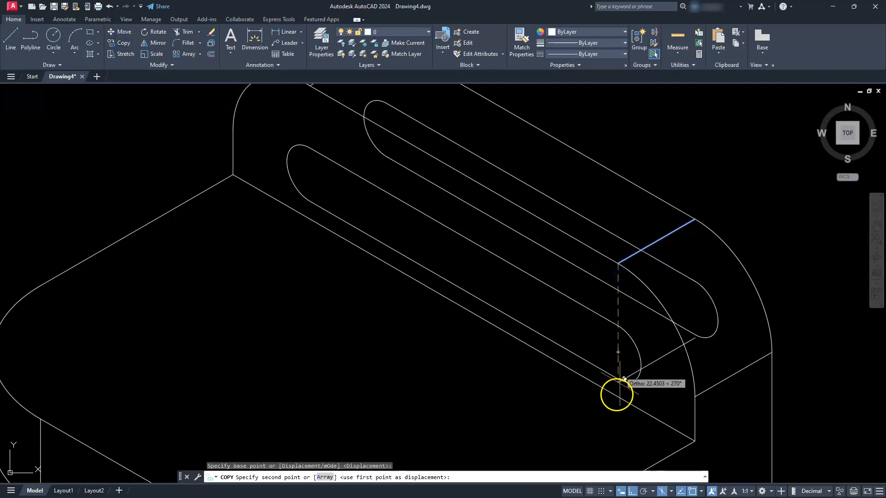
pyautogui.click(618, 378)
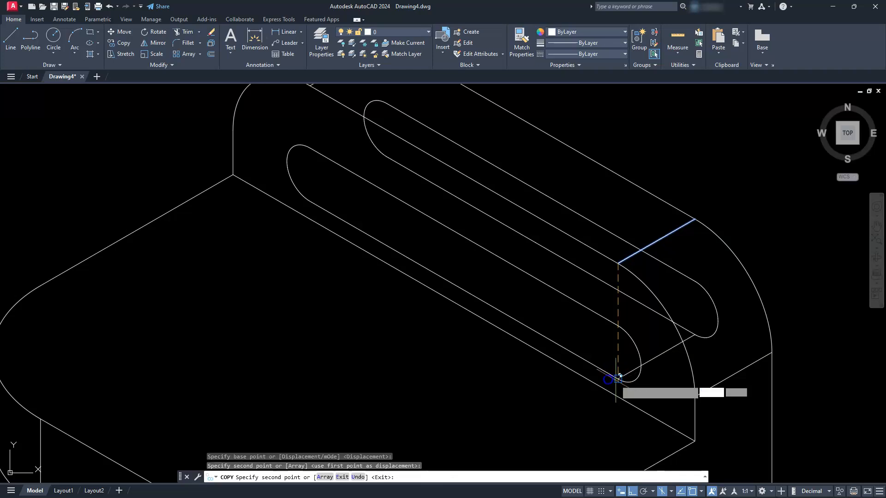
pyautogui.click(310, 199)
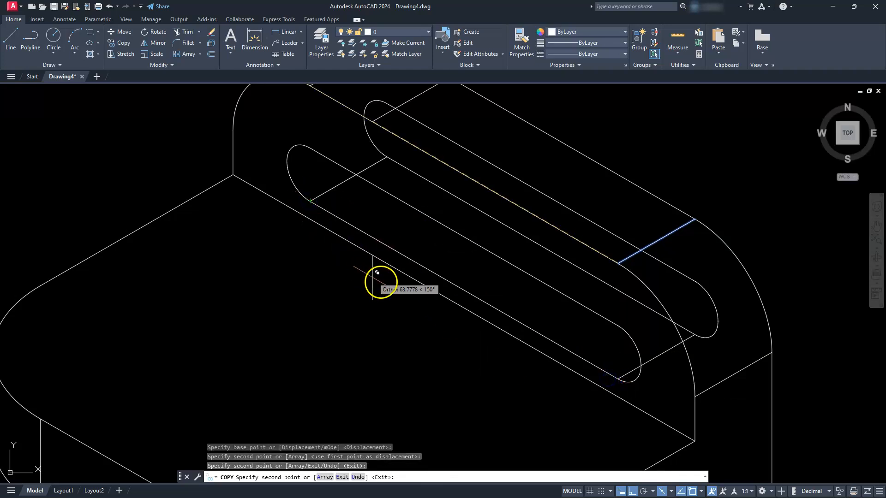
pyautogui.press('Escape')
pyautogui.press('Escape')
pyautogui.press('Escape')
pyautogui.press('Escape')
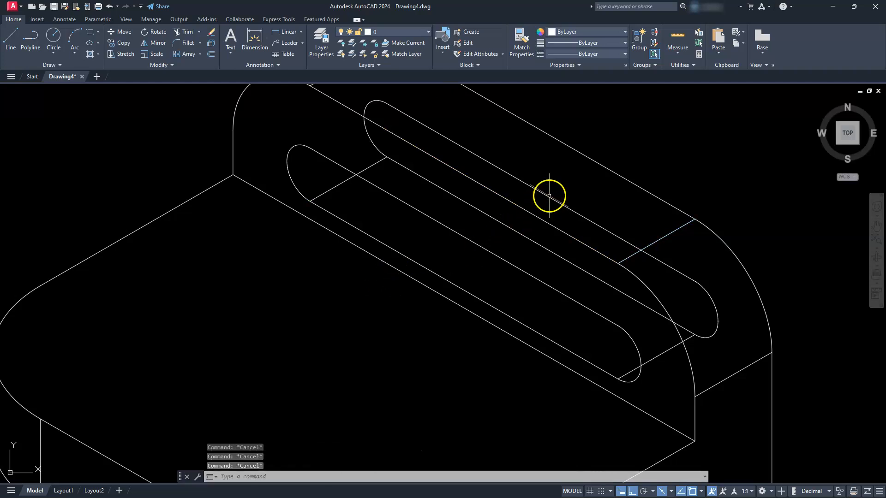
# - Delete the rear copy of the slot outline
pyautogui.click(549, 197)
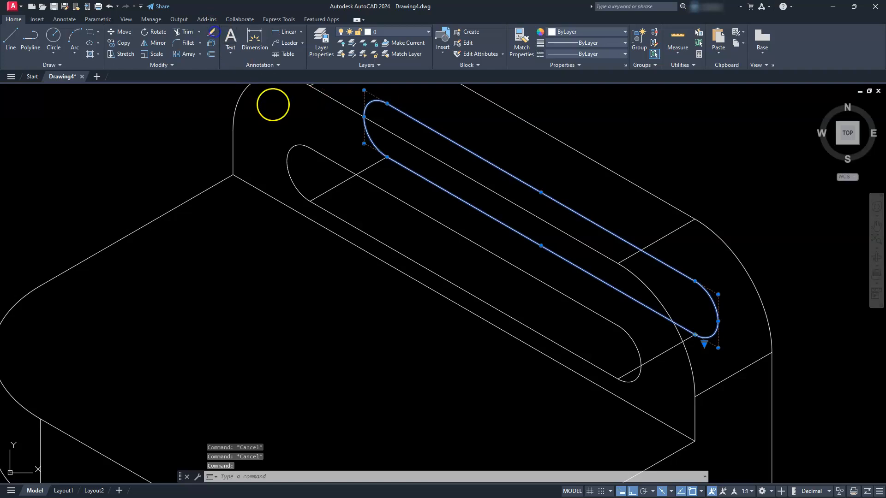
pyautogui.press('Delete')
pyautogui.press('Escape')
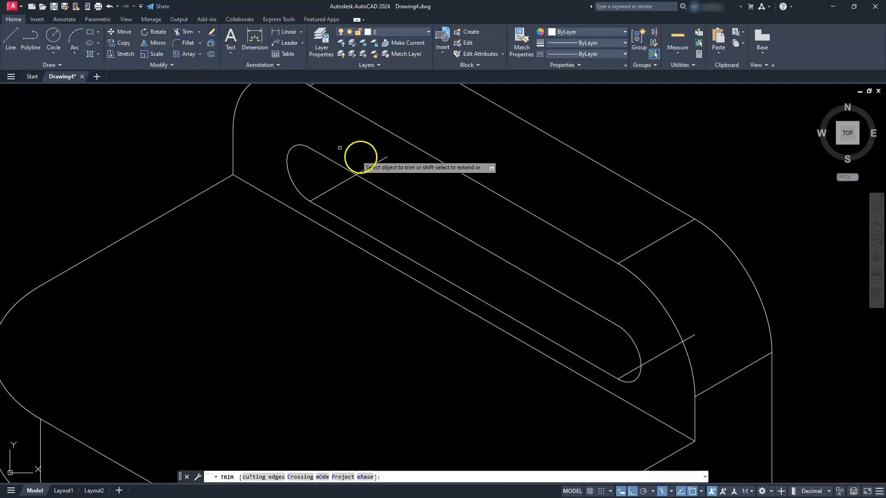
# - Trim the parts of both copied thickness lines that extend outside the front slot outline
pyautogui.click(369, 167)
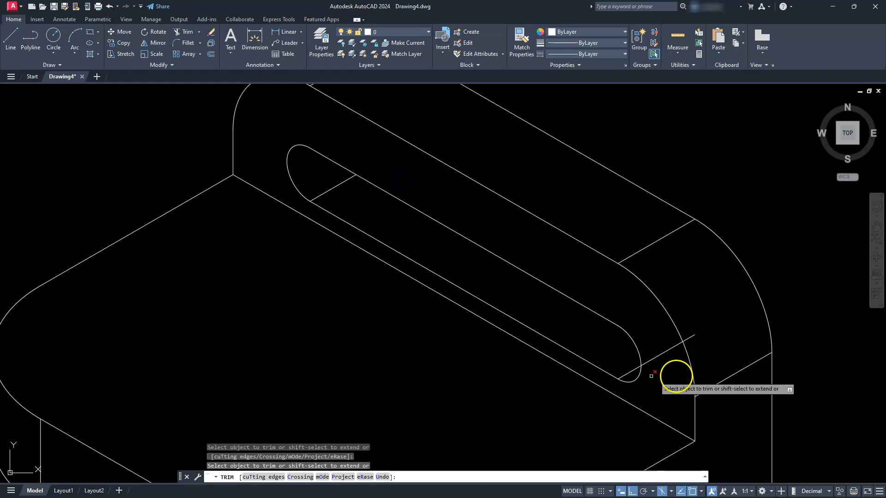
pyautogui.click(693, 336)
pyautogui.click(678, 347)
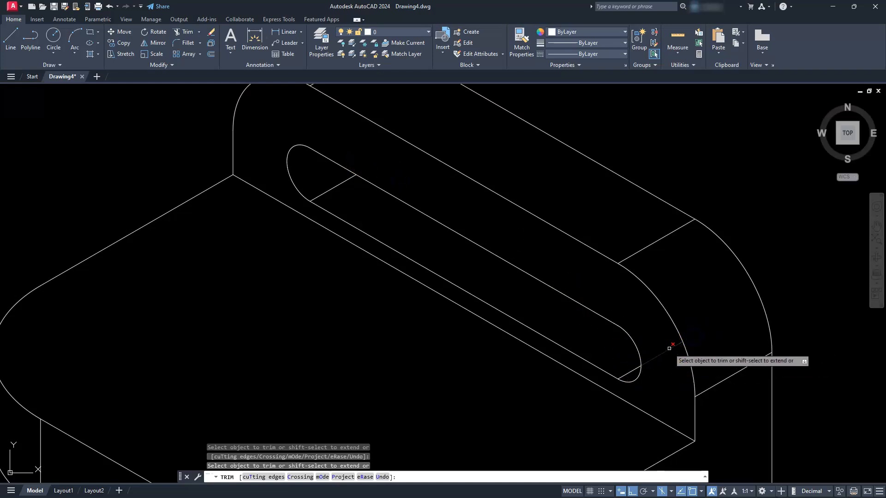
pyautogui.press('Escape')
# - Switch the isometric drafting plane to Isoplane Top
pyautogui.scroll(-2, 506, 207)
pyautogui.moveTo(400, 375)
pyautogui.mouseDown(button='middle')
pyautogui.moveTo(451, 326)
pyautogui.moveTo(489, 318)
pyautogui.mouseUp(button='middle')
pyautogui.click(603, 203)
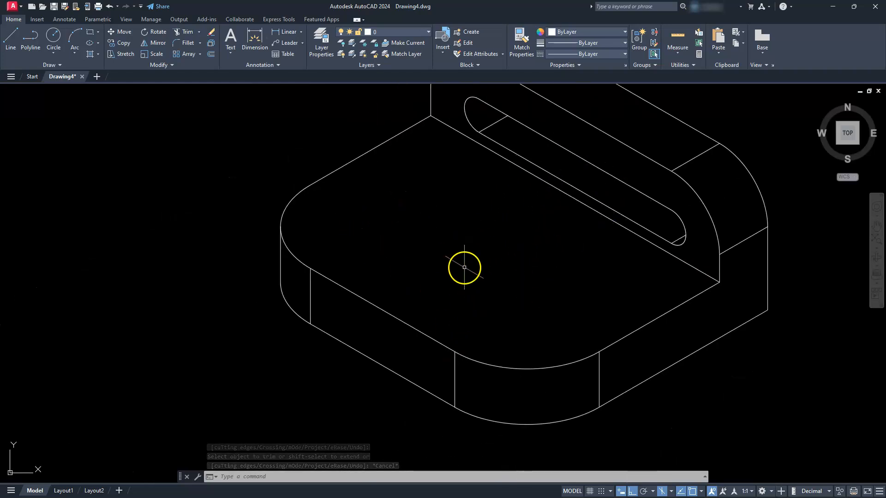
pyautogui.click(670, 492)
pyautogui.click(688, 462)
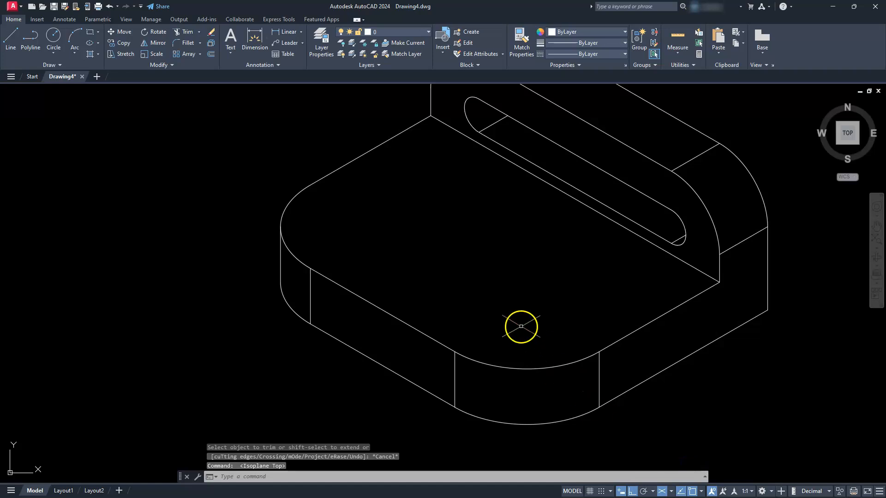
# - Draw an isocircle of radius 15 on the base's top face, centred on the arc centre of the front rounded corner
pyautogui.write('e')
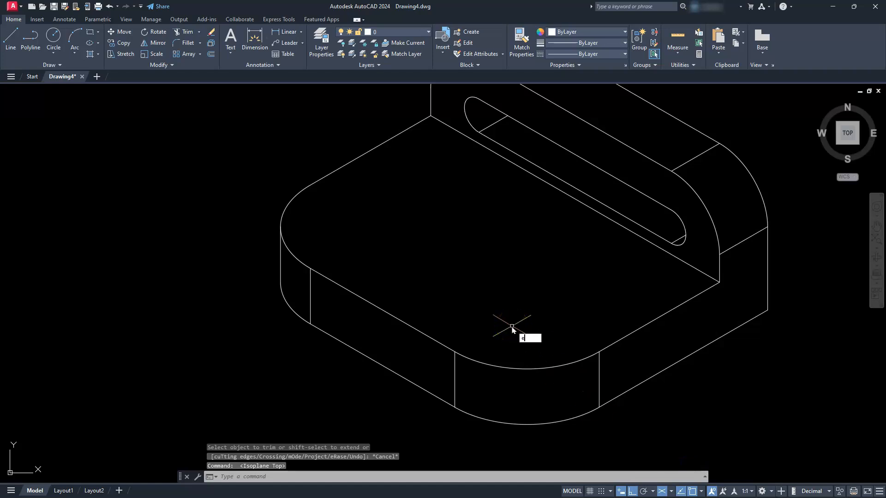
pyautogui.write('l')
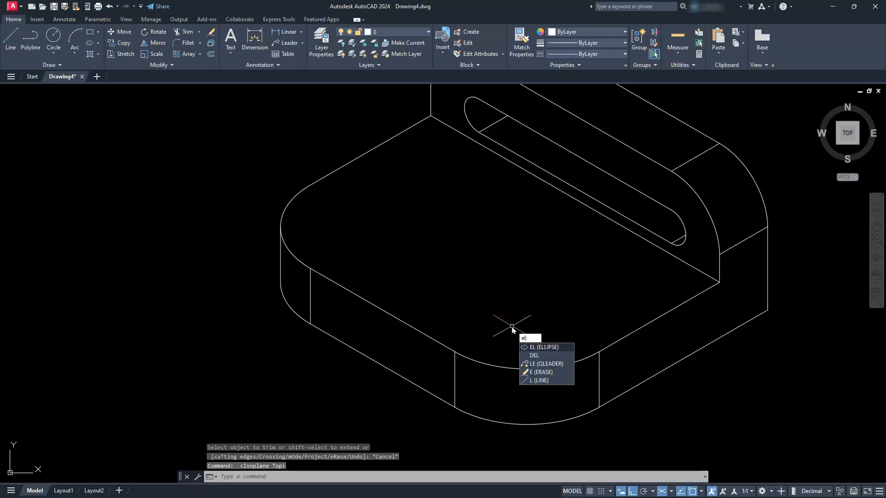
pyautogui.press('Return')
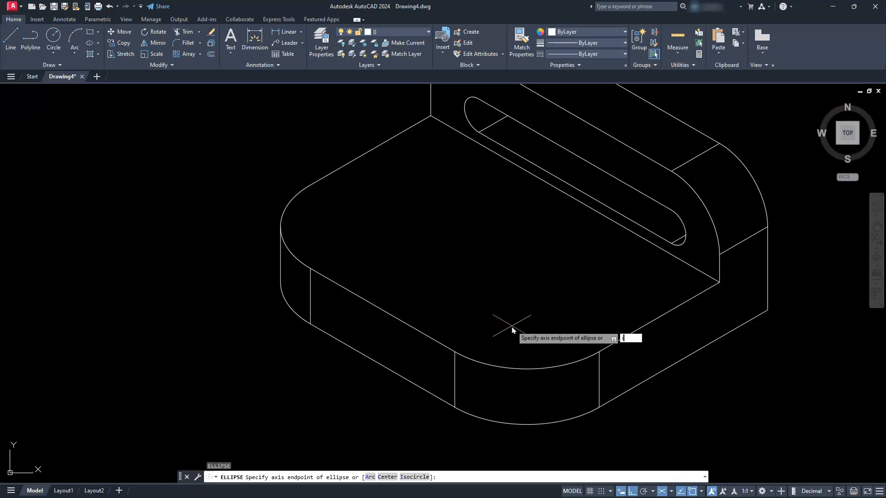
pyautogui.write('i')
pyautogui.press('Return')
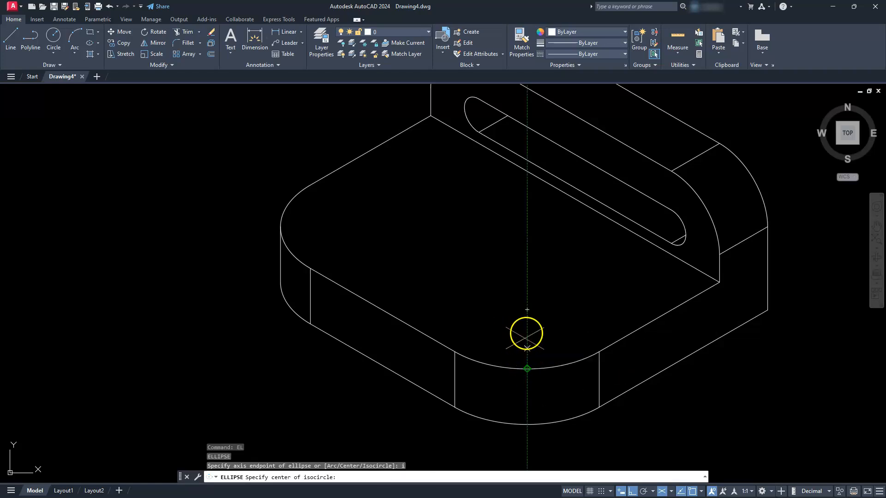
pyautogui.click(526, 310)
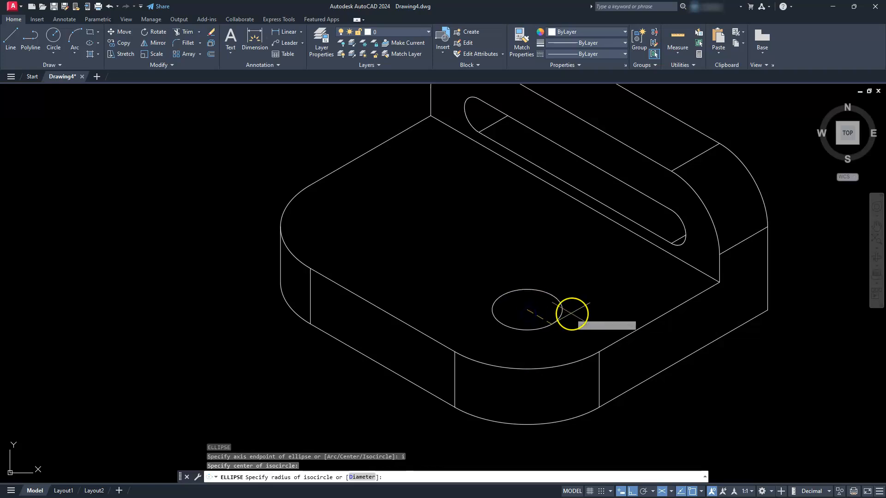
pyautogui.write('15')
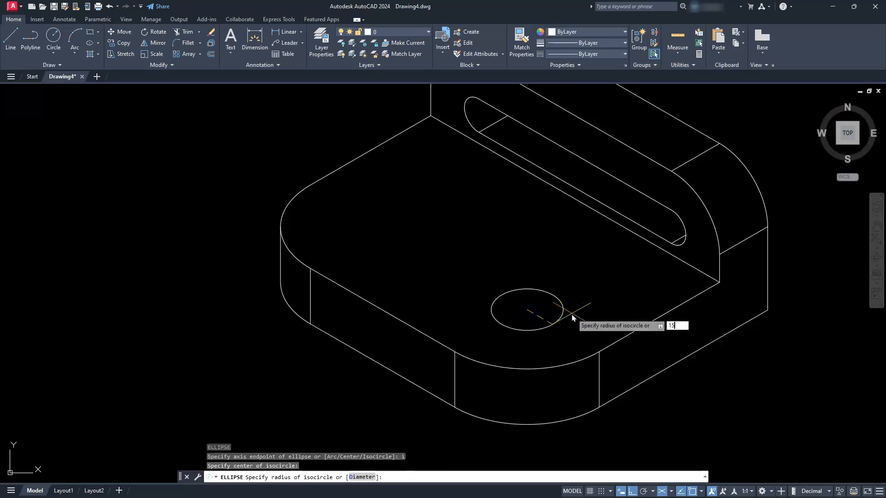
pyautogui.press('Return')
# - Draw a second isocircle of radius 15 on the base's top face, centred on the arc centre of the left rounded corner
pyautogui.click(422, 254)
pyautogui.write('el')
pyautogui.press('Return')
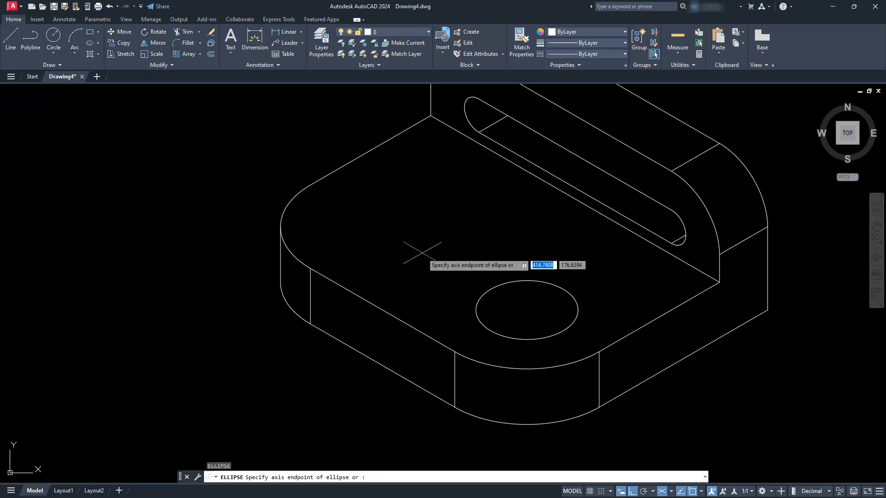
pyautogui.press('Return')
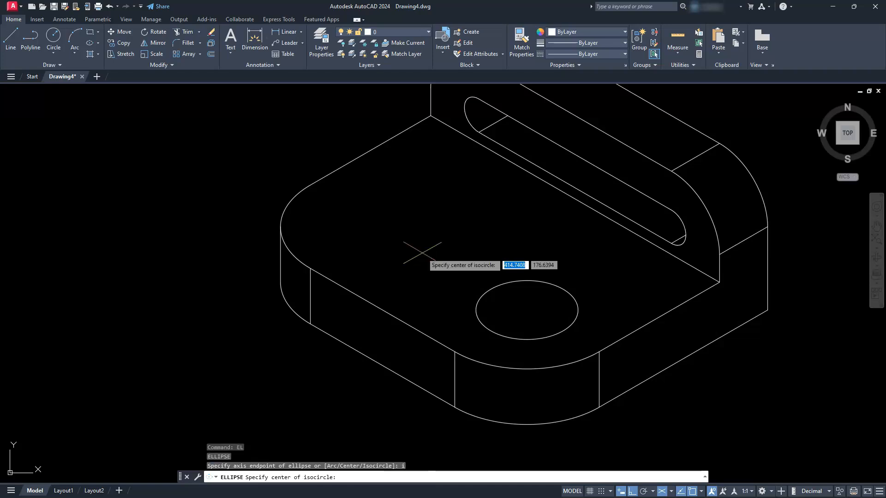
pyautogui.click(382, 226)
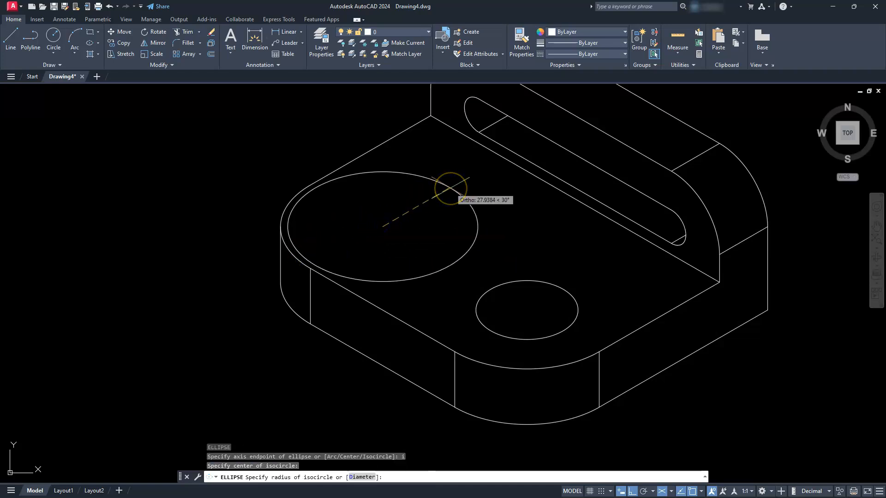
pyautogui.write('15')
pyautogui.press('Return')
pyautogui.press('Escape')
pyautogui.press('Escape')
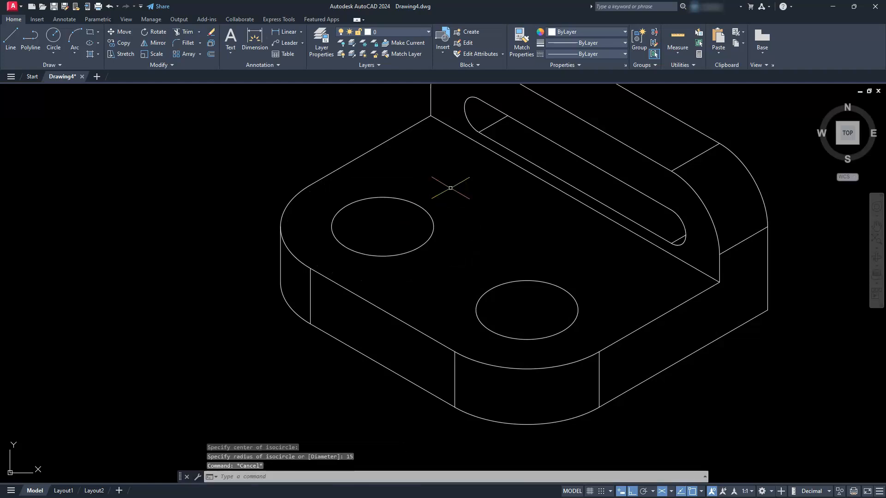
# - Draw a tangent line joining the two base isocircles on the side facing the upright
pyautogui.scroll(3, 400, 295)
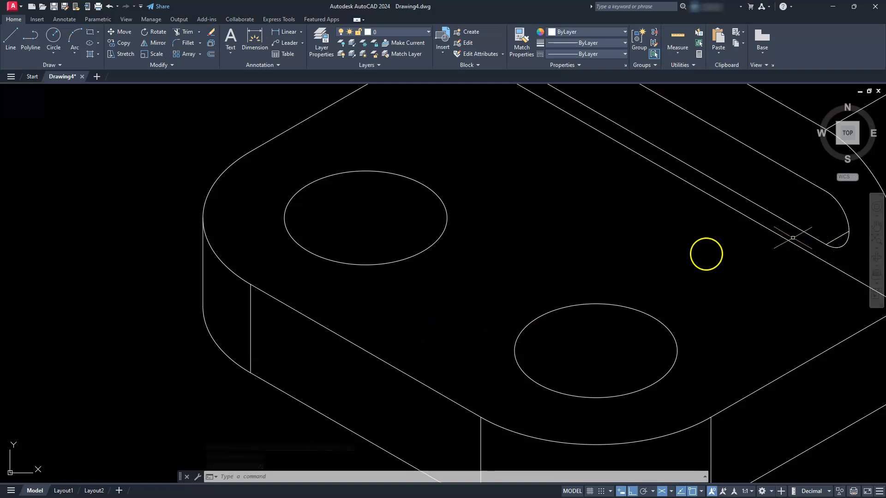
pyautogui.click(10, 39)
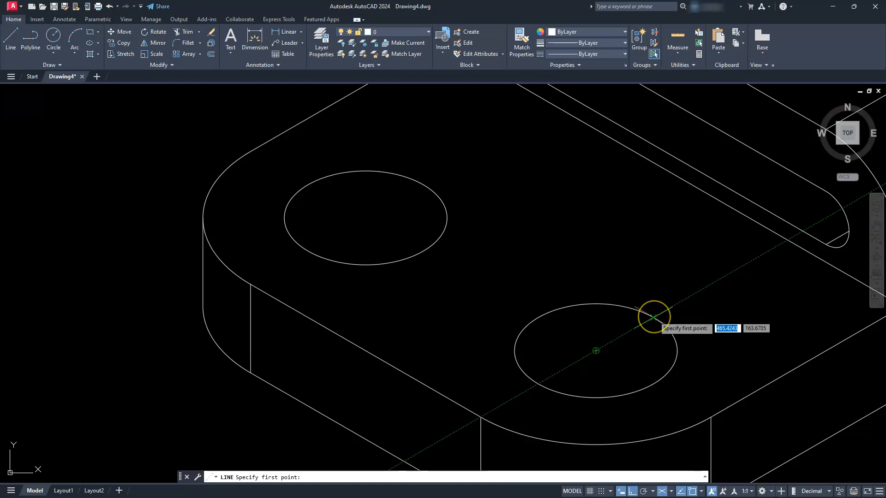
pyautogui.click(653, 317)
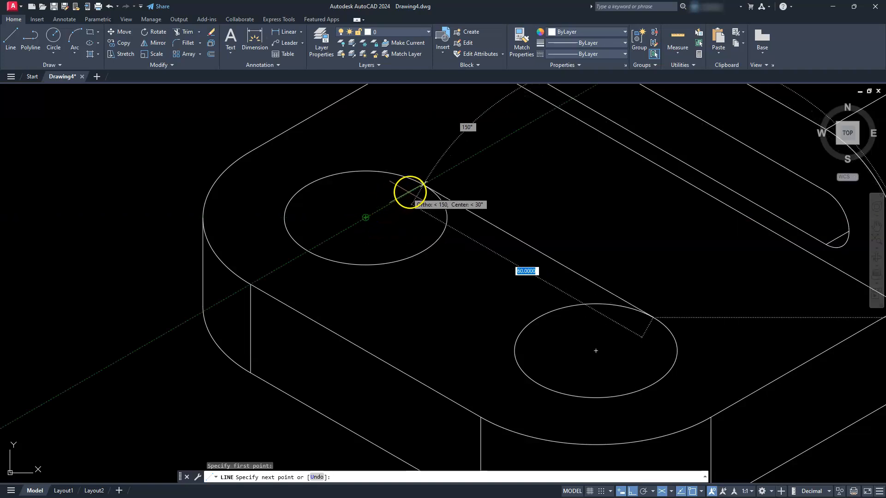
pyautogui.click(410, 192)
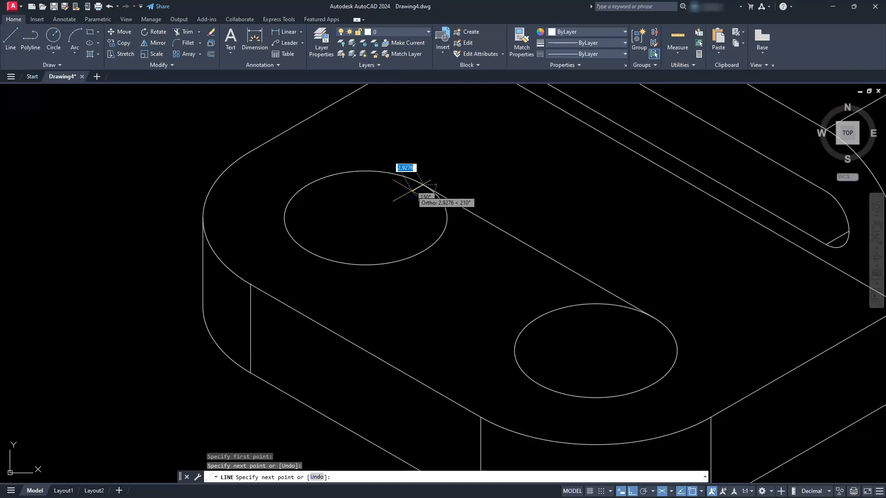
pyautogui.press('Escape')
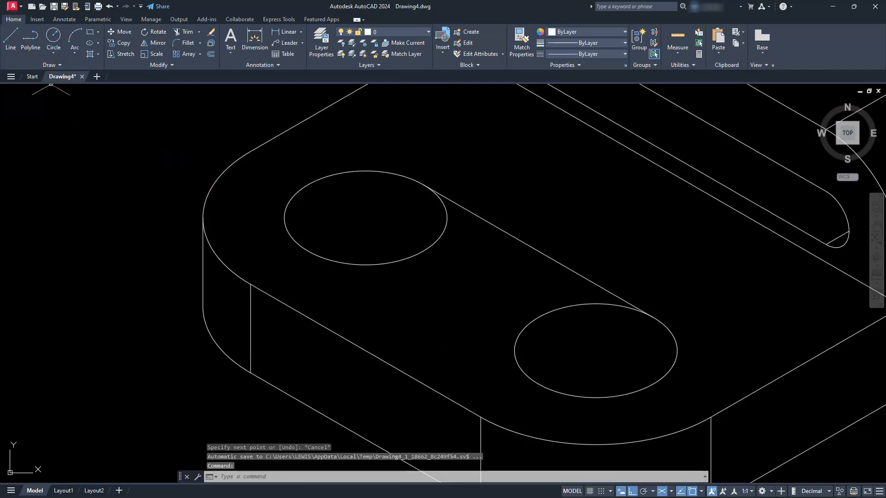
# - Draw a parallel tangent line joining the two base isocircles on the side facing the base's outer edge
pyautogui.click(13, 37)
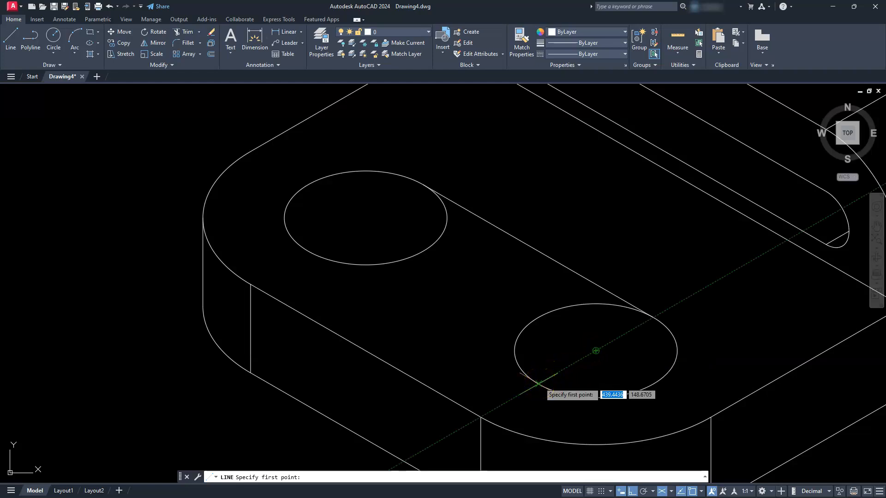
pyautogui.click(539, 384)
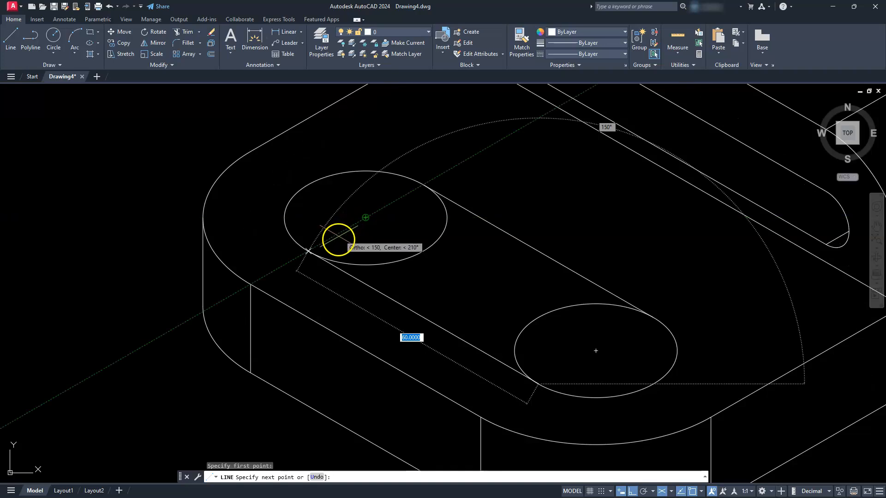
pyautogui.click(308, 250)
pyautogui.press('Escape')
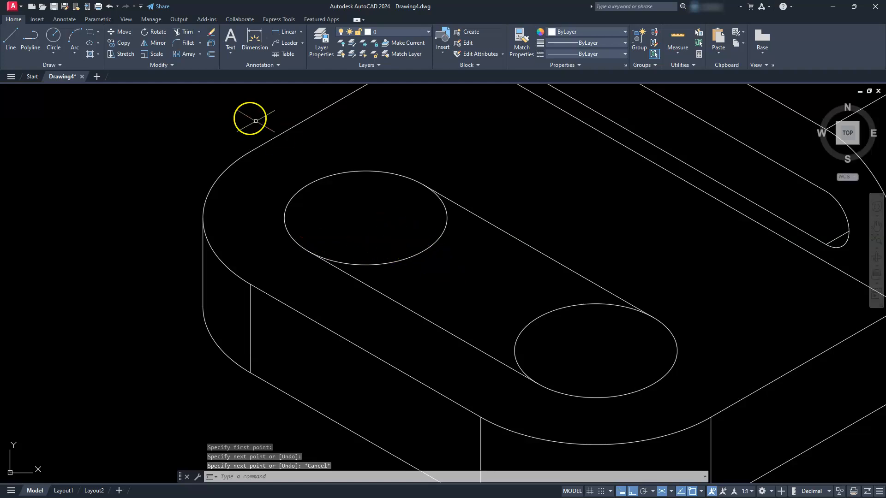
# - Trim the inner halves of both base isocircles between the tangent lines to leave a slot outline
pyautogui.click(183, 32)
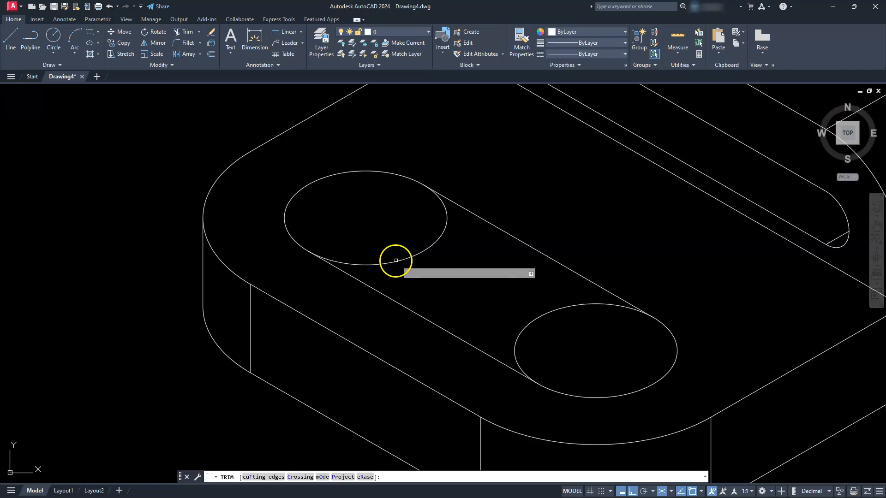
pyautogui.click(536, 312)
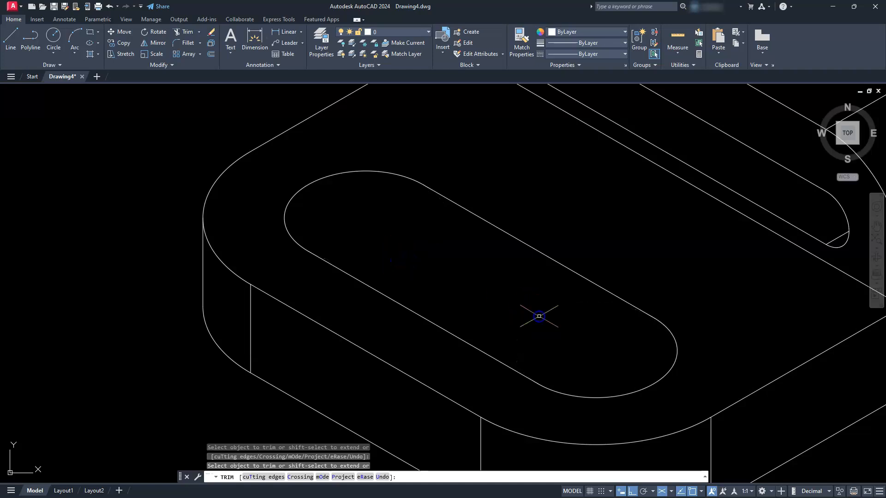
pyautogui.press('Escape')
pyautogui.press('Escape')
# - Join the two arcs and two lines of the base slot outline into a single object
pyautogui.scroll(-2, 535, 312)
pyautogui.moveTo(535, 313); pyautogui.dragTo(464, 285, button='middle')
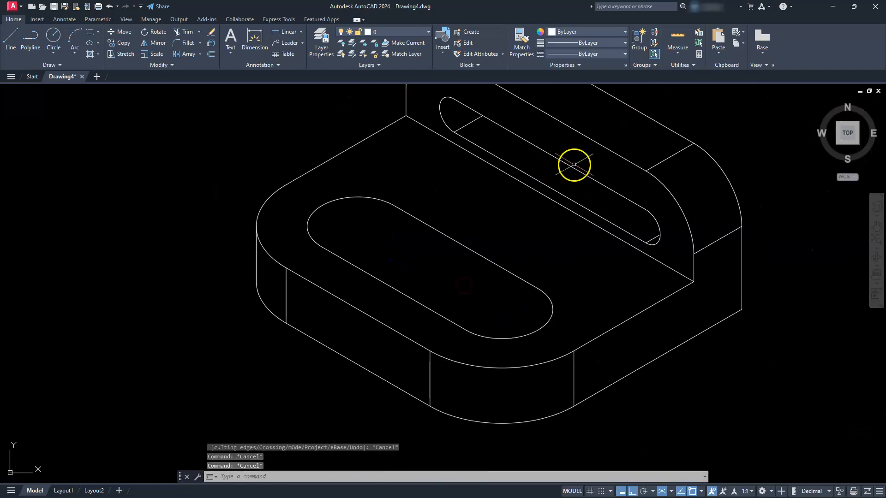
pyautogui.click(549, 284)
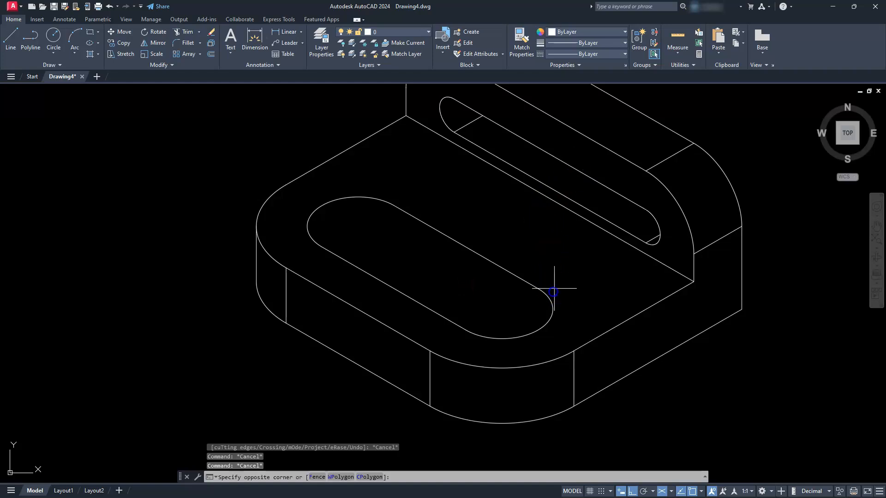
pyautogui.click(512, 328)
pyautogui.click(398, 195)
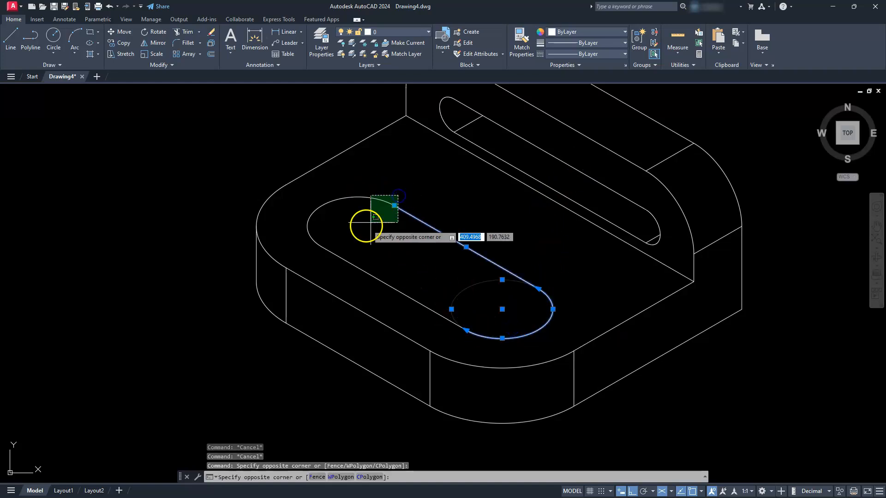
pyautogui.click(345, 261)
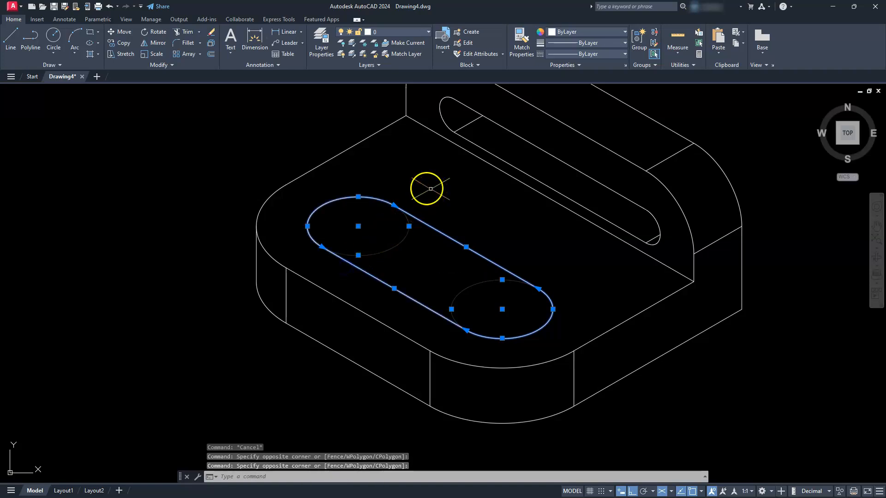
pyautogui.click(171, 65)
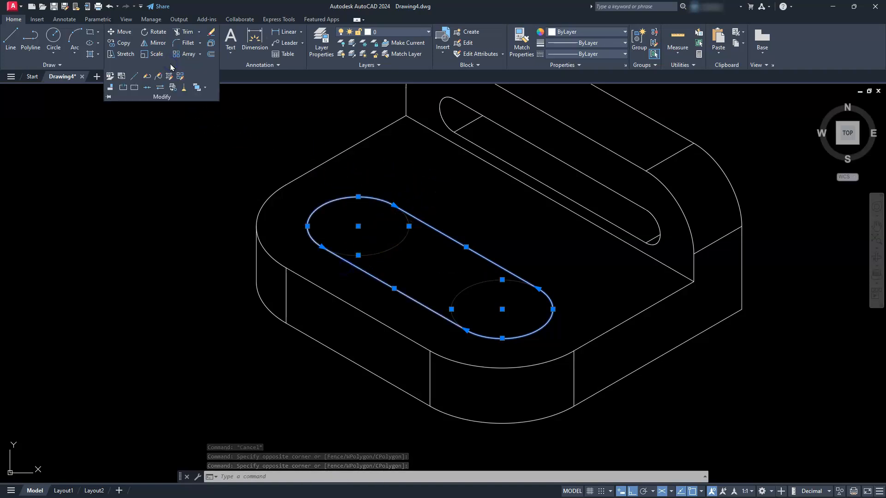
pyautogui.click(147, 88)
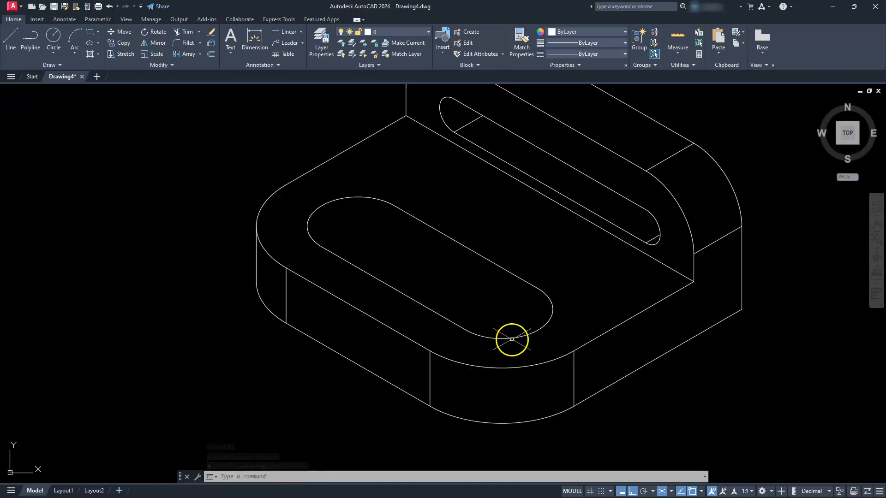
# - Copy the base slot outline down through the base thickness, from the upper to the lower endpoint of the front corner's right vertical edge
pyautogui.click(511, 338)
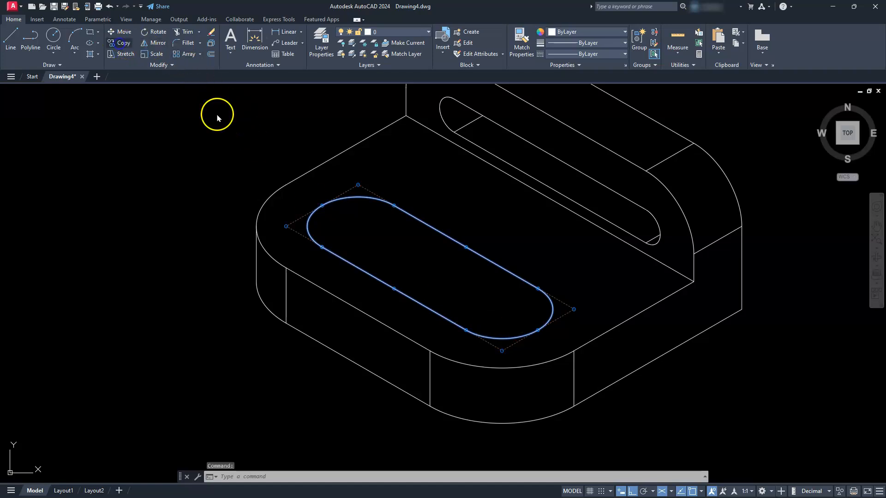
pyautogui.click(564, 352)
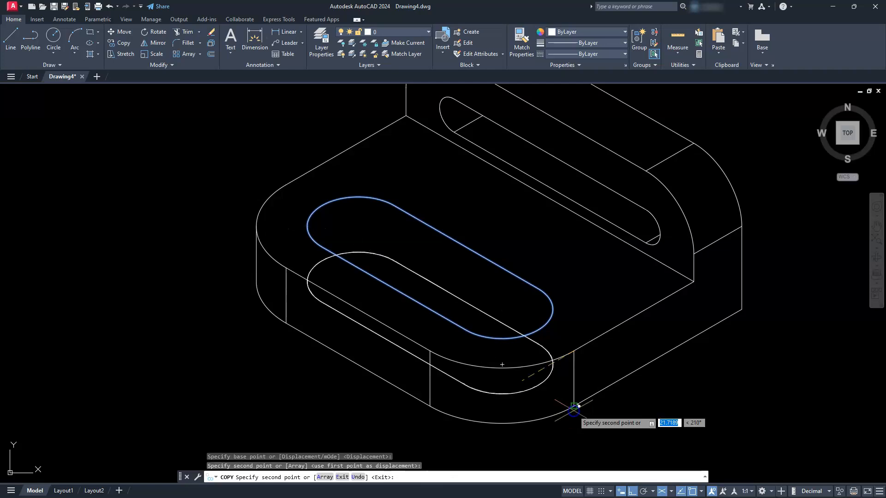
pyautogui.press('Escape')
pyautogui.press('Escape')
pyautogui.press('Escape')
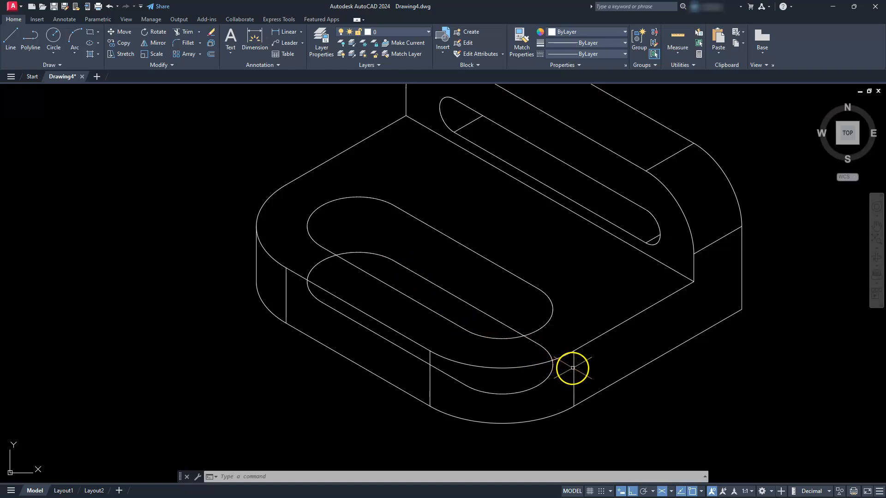
# - Copy the front corner's right vertical edge to three points on the base slot's upper outline: both ends of the rear straight side and the left arc
pyautogui.click(574, 368)
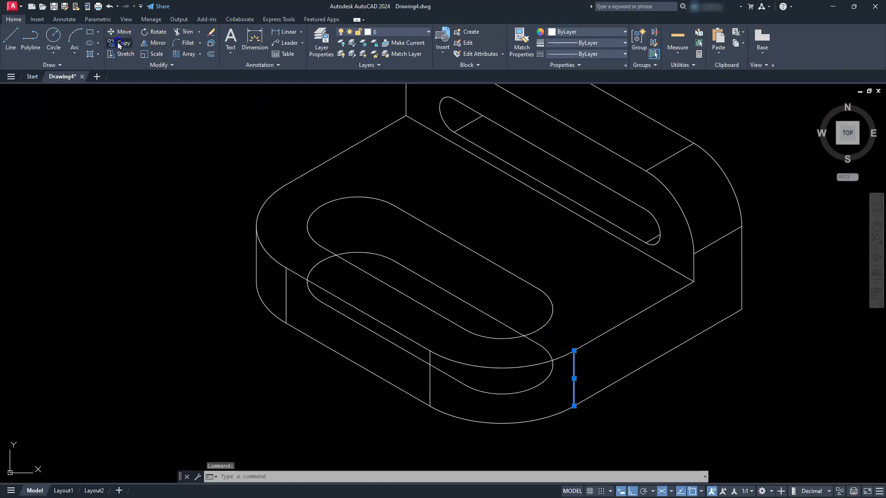
pyautogui.click(574, 351)
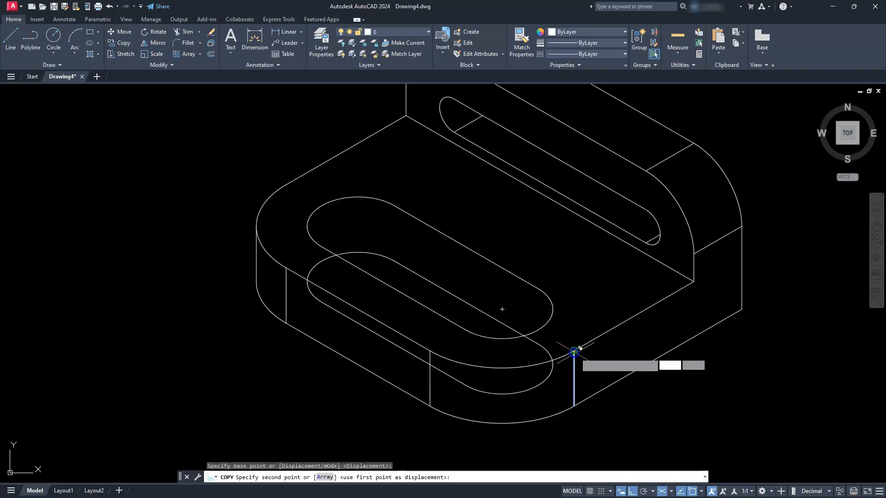
pyautogui.click(391, 203)
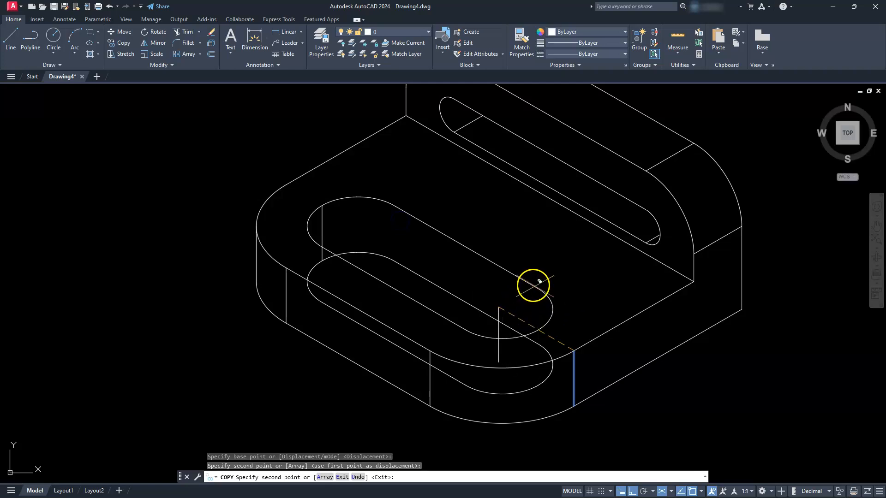
pyautogui.click(533, 284)
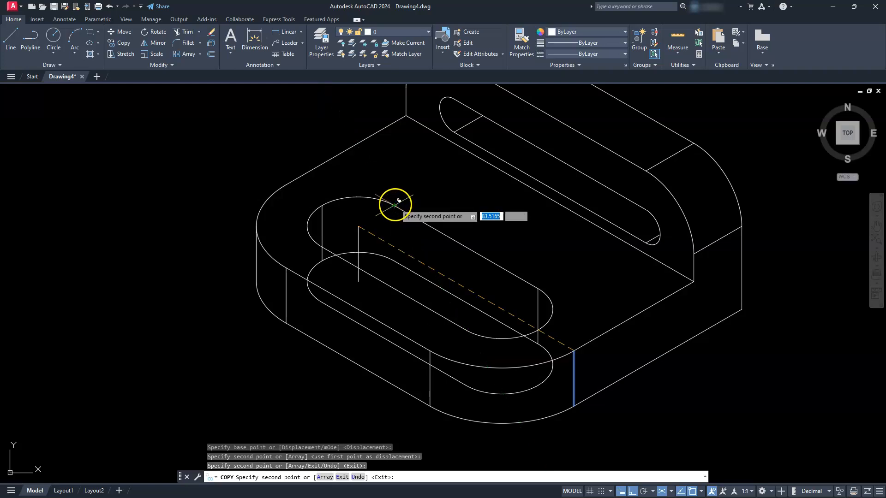
pyautogui.click(394, 204)
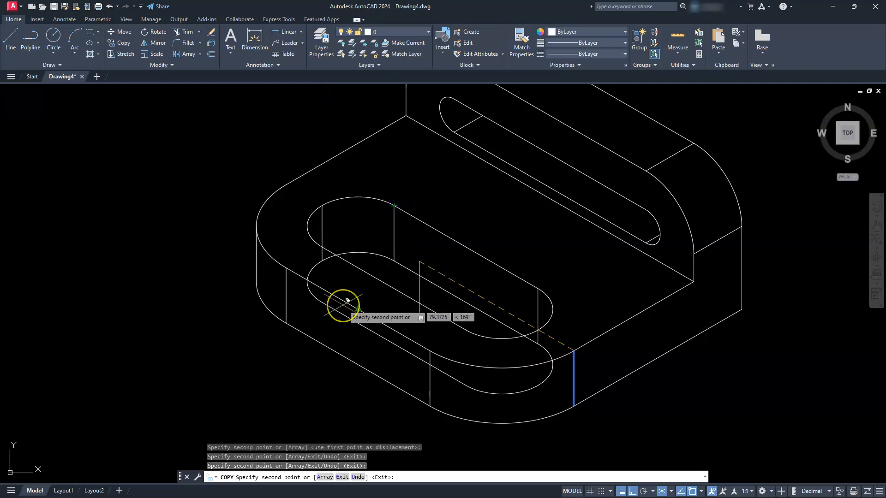
pyautogui.press('Escape')
pyautogui.press('Escape')
pyautogui.press('Escape')
pyautogui.press('Escape')
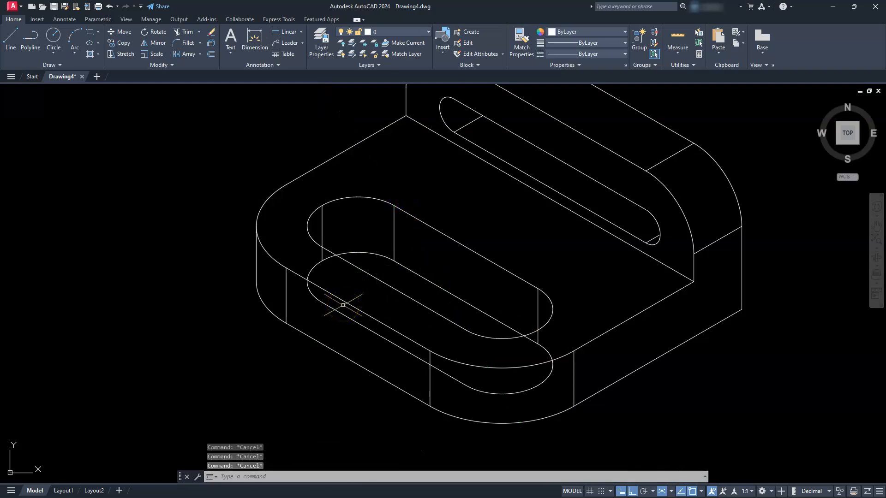
# - Trim the hidden parts of the lower base slot outline and its vertical edges, keeping only what shows through the upper slot opening
pyautogui.click(179, 32)
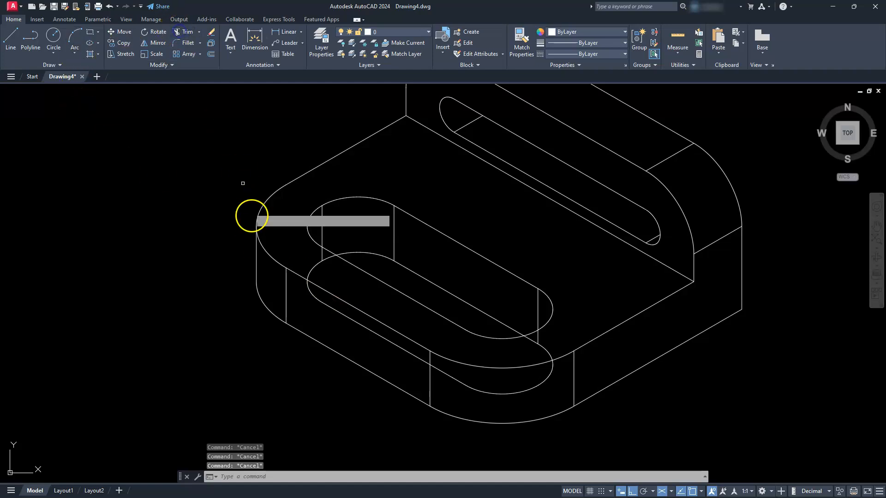
pyautogui.click(314, 264)
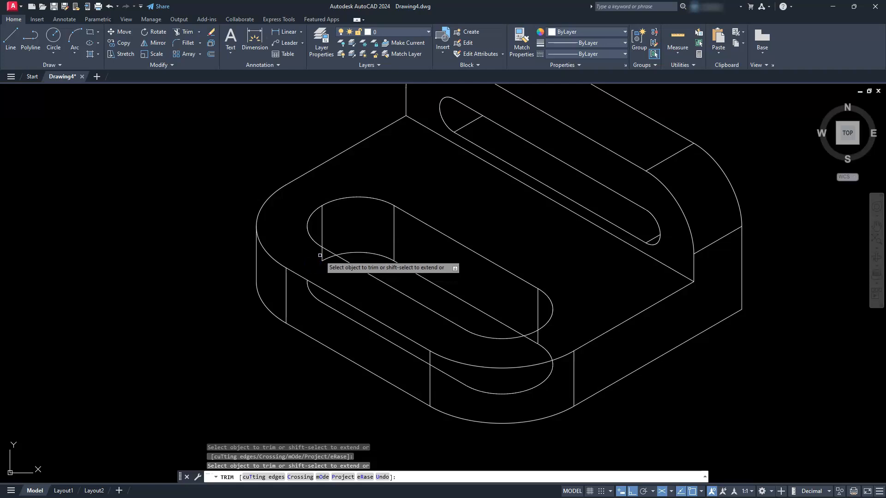
pyautogui.click(323, 257)
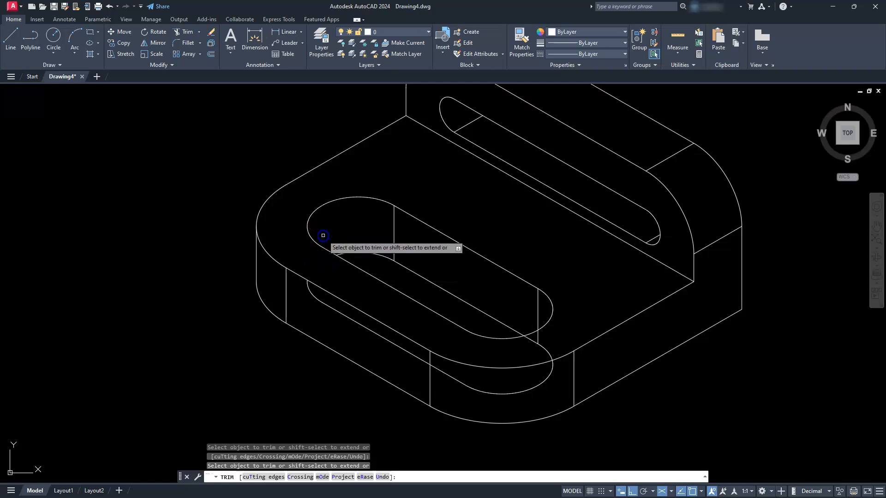
pyautogui.click(310, 292)
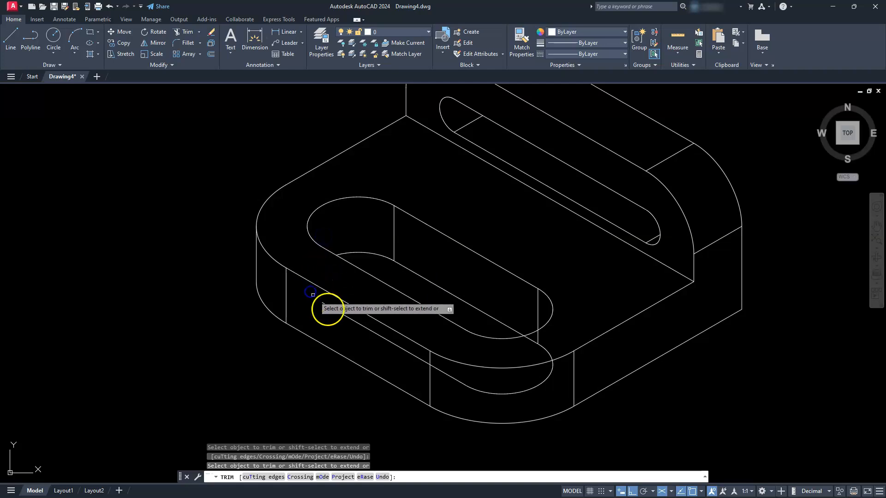
pyautogui.click(346, 317)
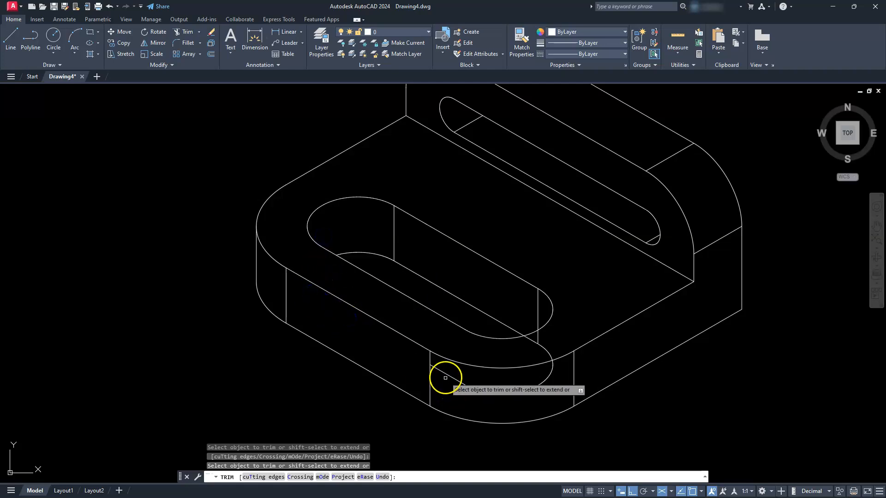
pyautogui.click(446, 376)
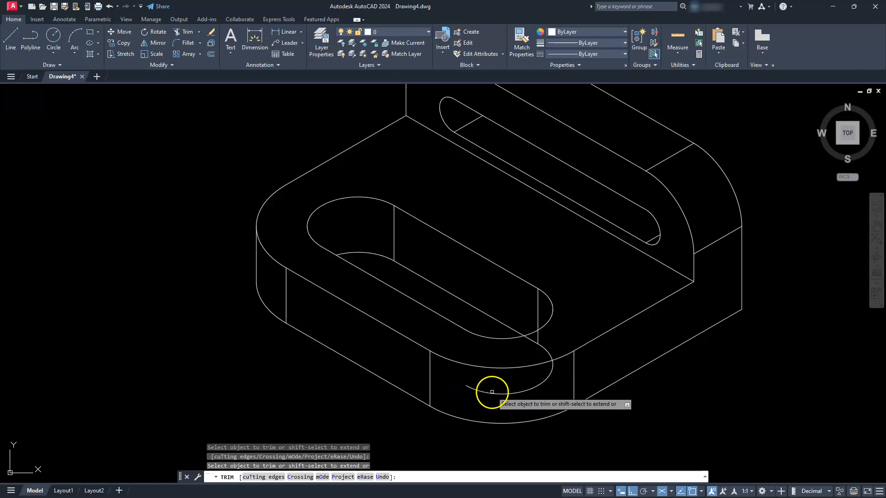
pyautogui.click(545, 354)
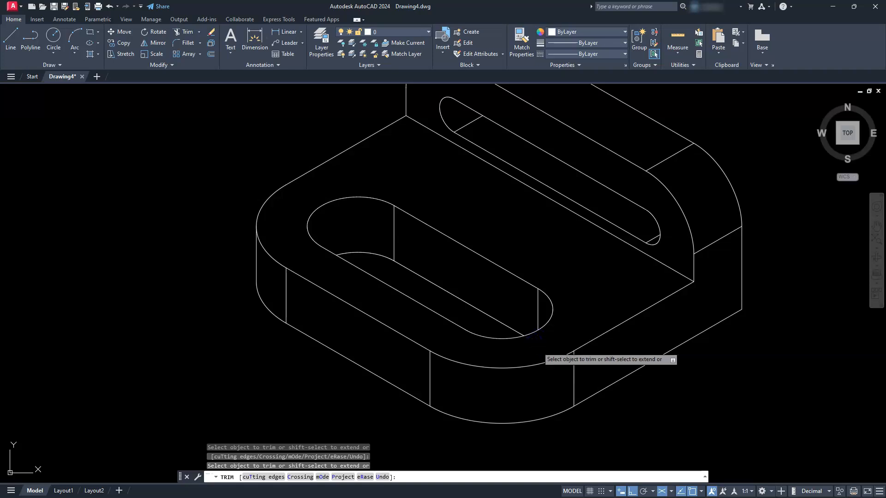
pyautogui.press('Escape')
pyautogui.press('Escape')
pyautogui.press('Escape')
# - Switch isometric drafting off to return to orthographic drafting, with all the views of the bracket shown
pyautogui.scroll(-3, 527, 339)
pyautogui.moveTo(527, 339); pyautogui.dragTo(469, 347, button='middle')
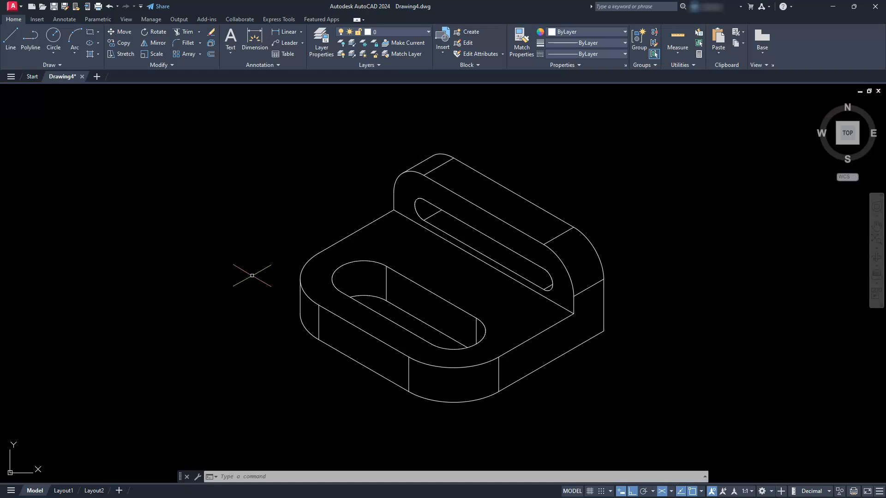
pyautogui.click(876, 239)
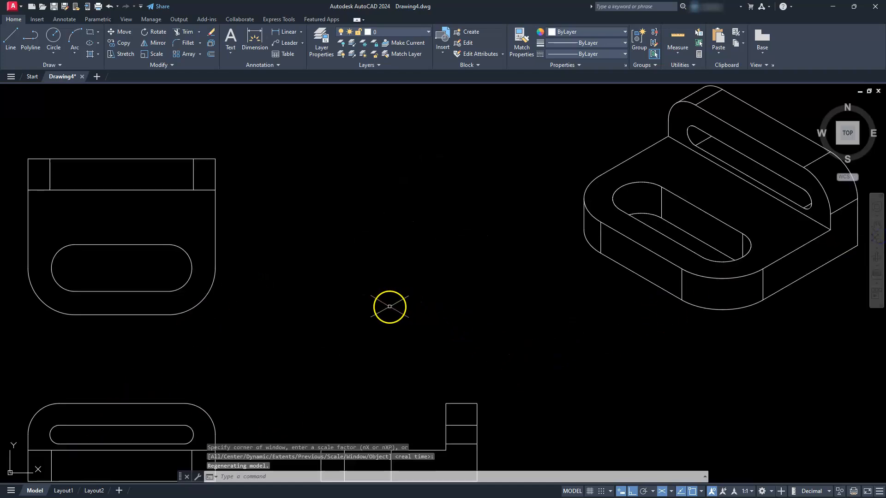
pyautogui.scroll(-3, 390, 307)
pyautogui.scroll(1, 271, 340)
pyautogui.moveTo(401, 320)
pyautogui.mouseDown(button='middle')
pyautogui.moveTo(417, 320)
pyautogui.moveTo(377, 329)
pyautogui.moveTo(338, 310)
pyautogui.mouseUp(button='middle')
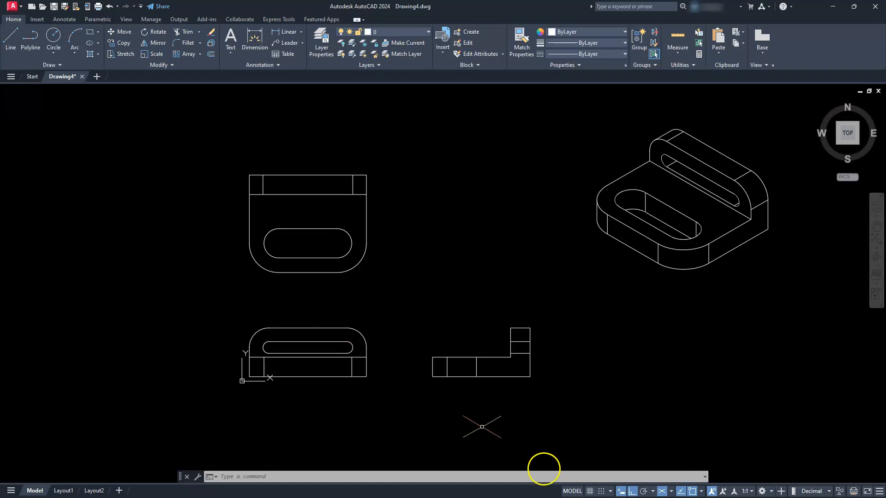
pyautogui.click(661, 492)
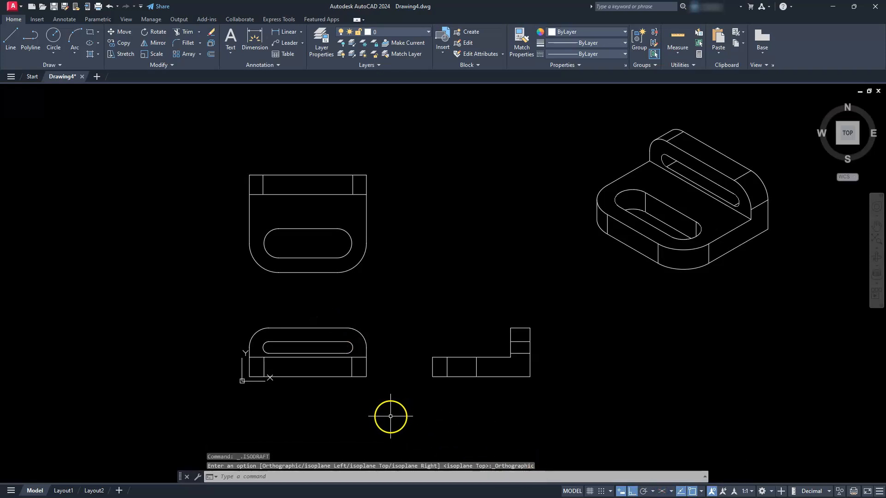
# - Draw a 17 by 11 rectangle with its first corner at the origin 0,0
pyautogui.scroll(5, 238, 381)
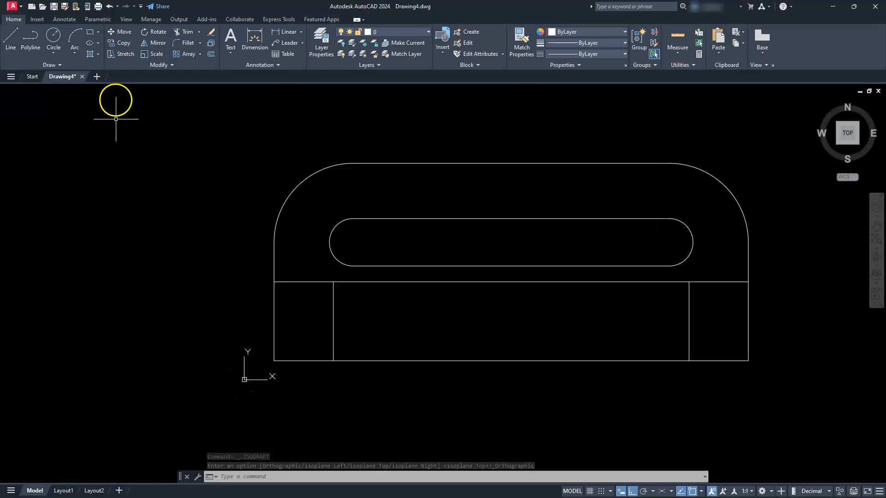
pyautogui.click(91, 35)
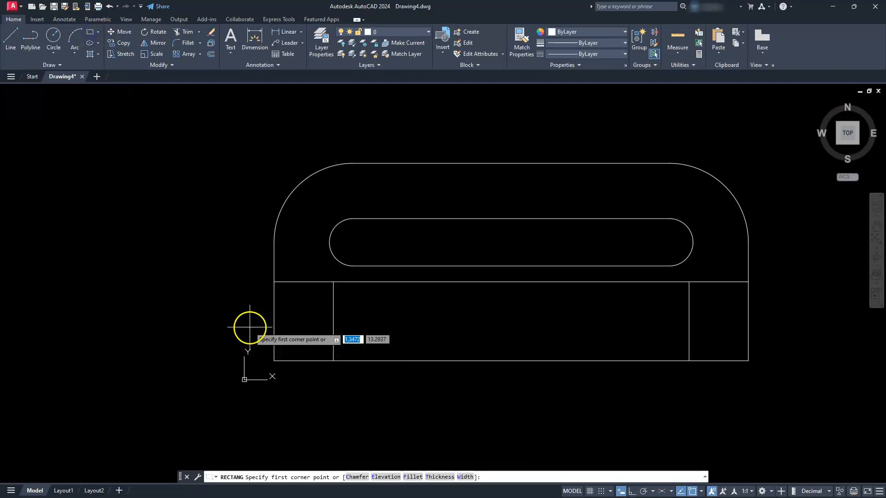
pyautogui.write('0')
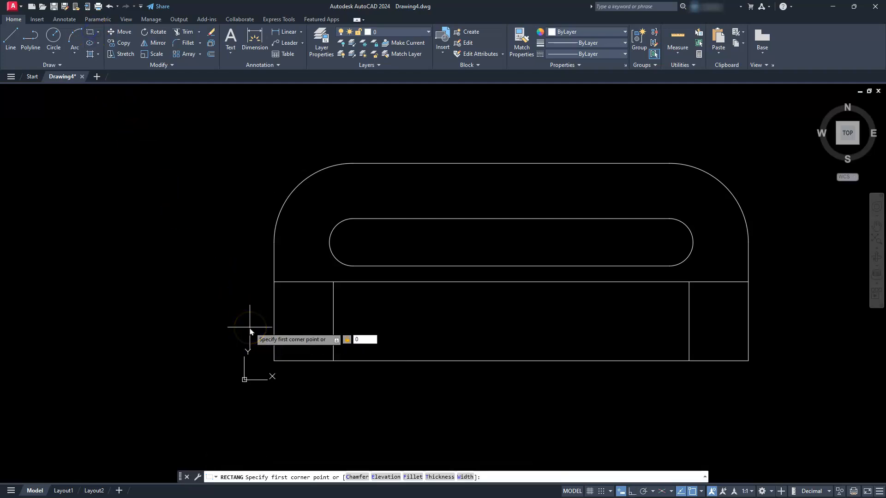
pyautogui.write(',0')
pyautogui.press('Return')
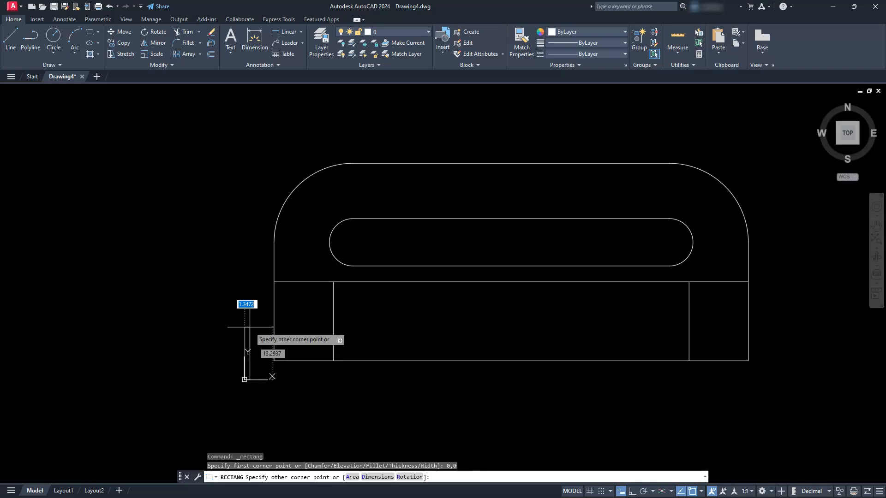
pyautogui.write('1')
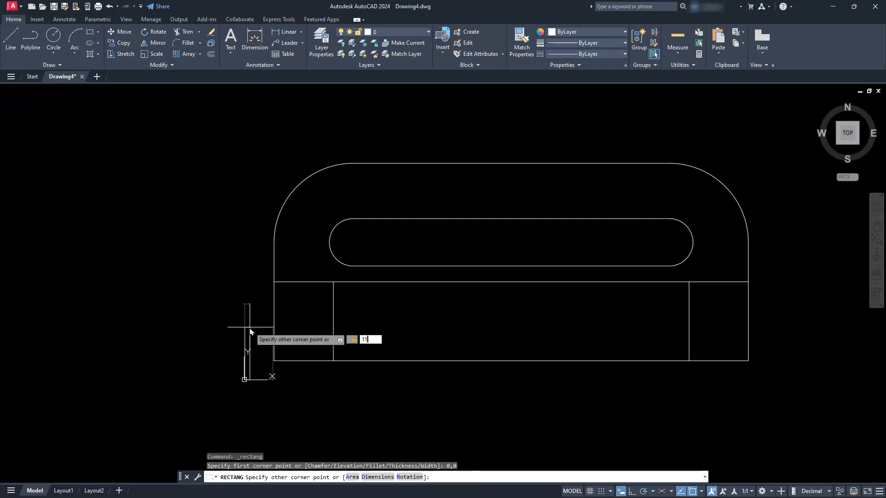
pyautogui.write('7,11')
pyautogui.press('Return')
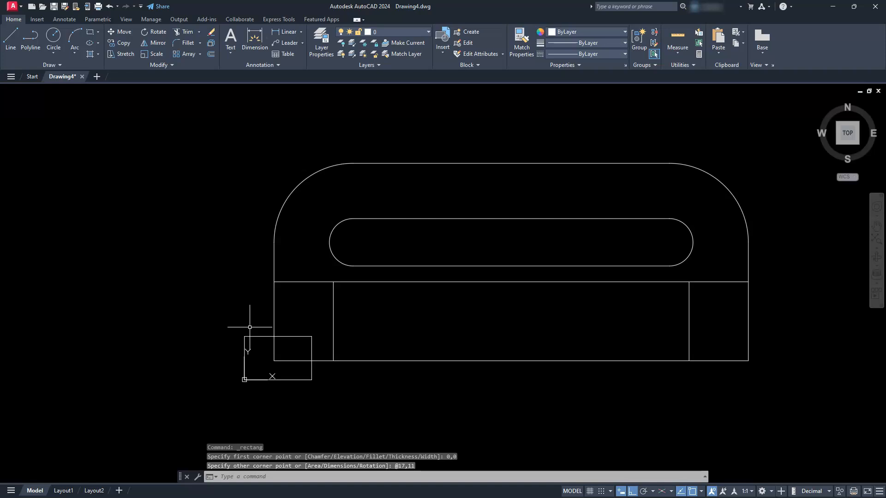
pyautogui.scroll(8, 269, 374)
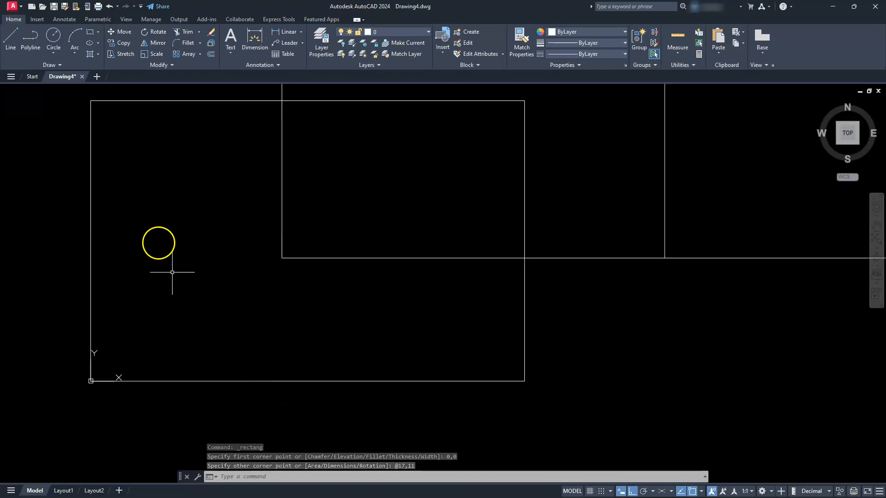
pyautogui.click(211, 54)
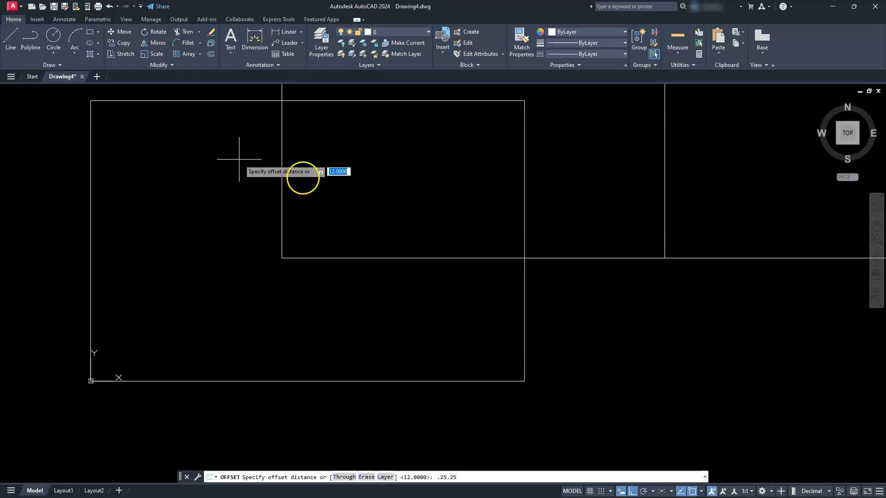
pyautogui.write('.25.25')
pyautogui.press('Escape')
pyautogui.press('Escape')
pyautogui.press('Escape')
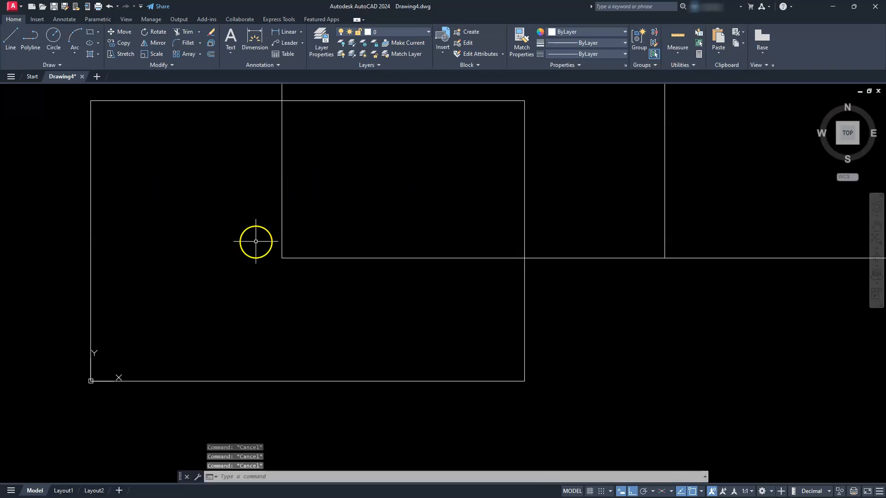
# - Offset the 17 by 11 rectangle inward by 0.25 to form an inner border
pyautogui.write('o')
pyautogui.press('Return')
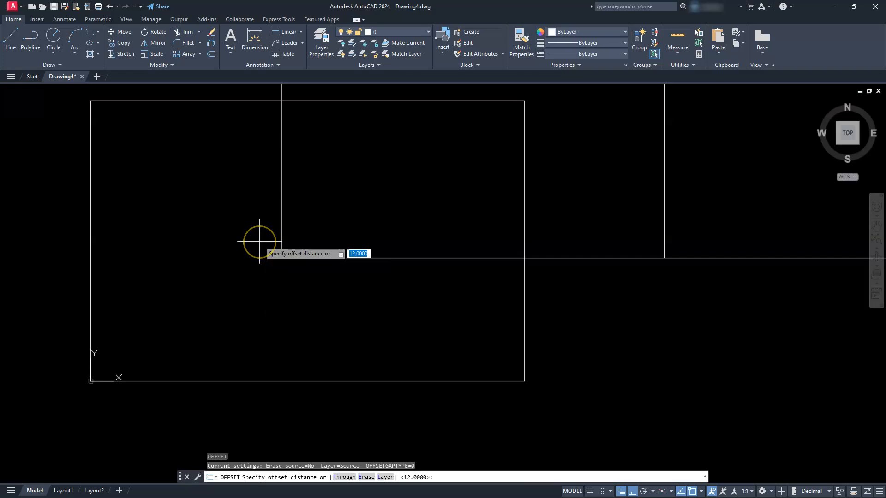
pyautogui.write('.25')
pyautogui.press('Return')
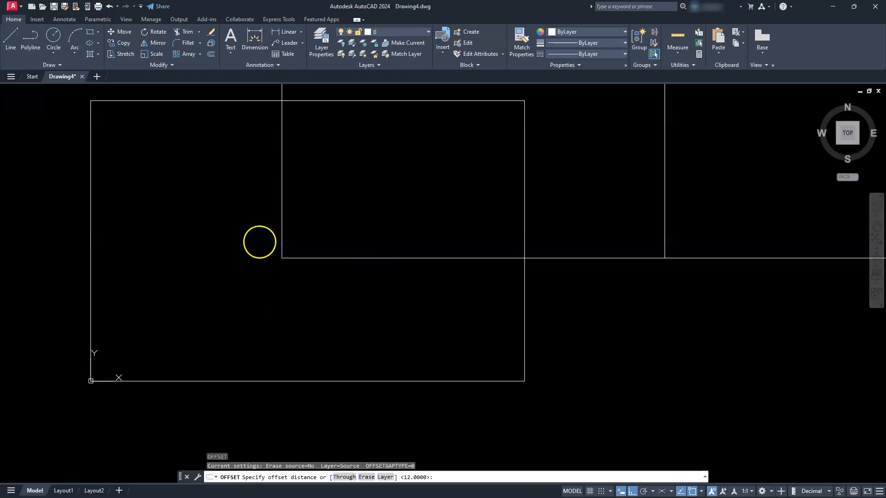
pyautogui.click(244, 101)
pyautogui.click(243, 145)
pyautogui.press('Escape')
pyautogui.press('Escape')
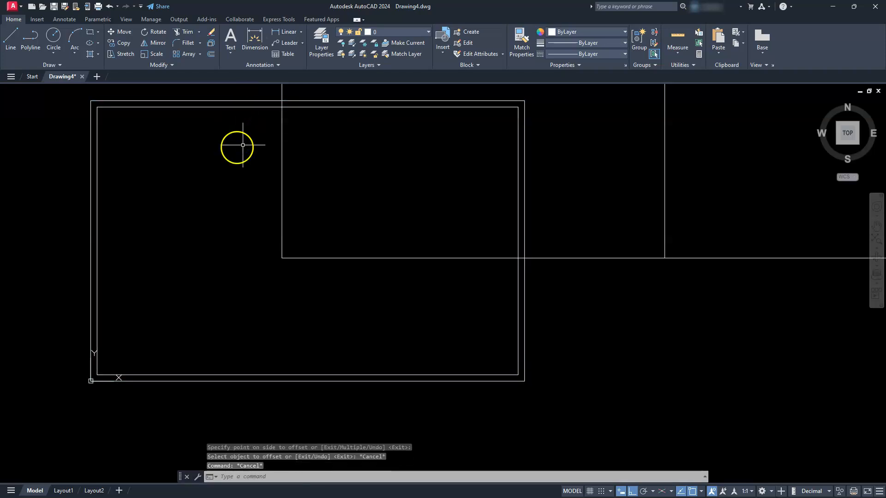
# - Define the outer rectangle and its inner border together as a block named tb
pyautogui.click(161, 162)
pyautogui.click(52, 209)
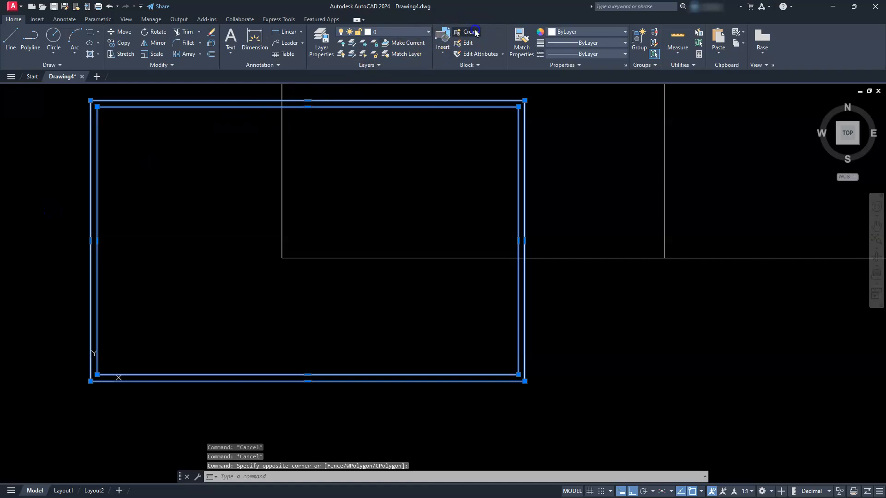
pyautogui.write('b')
pyautogui.press('Return')
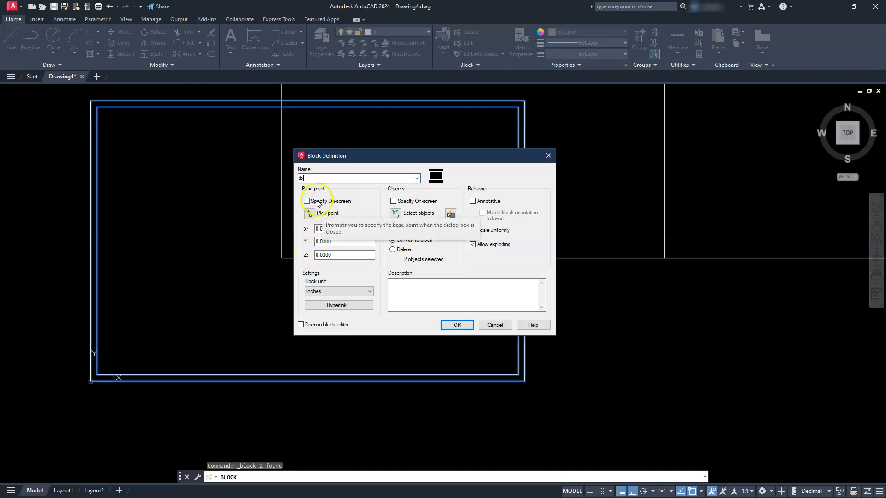
pyautogui.click(454, 325)
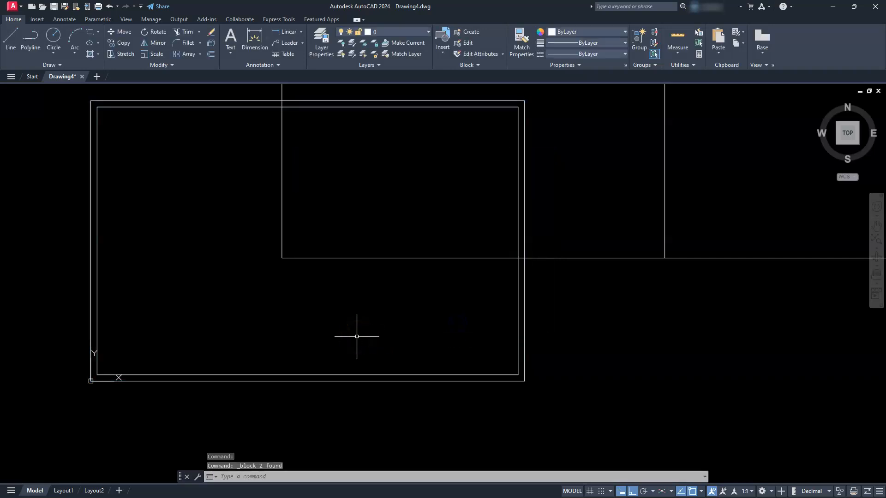
pyautogui.click(522, 40)
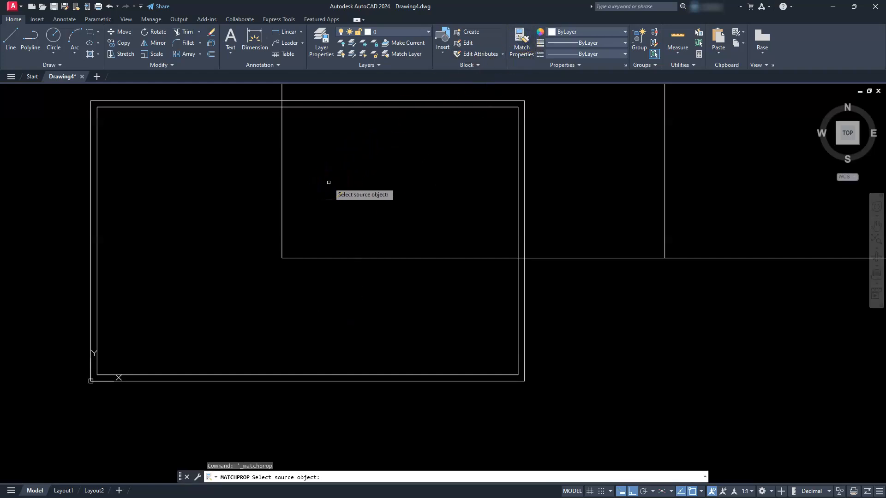
pyautogui.press('Escape')
pyautogui.press('Escape')
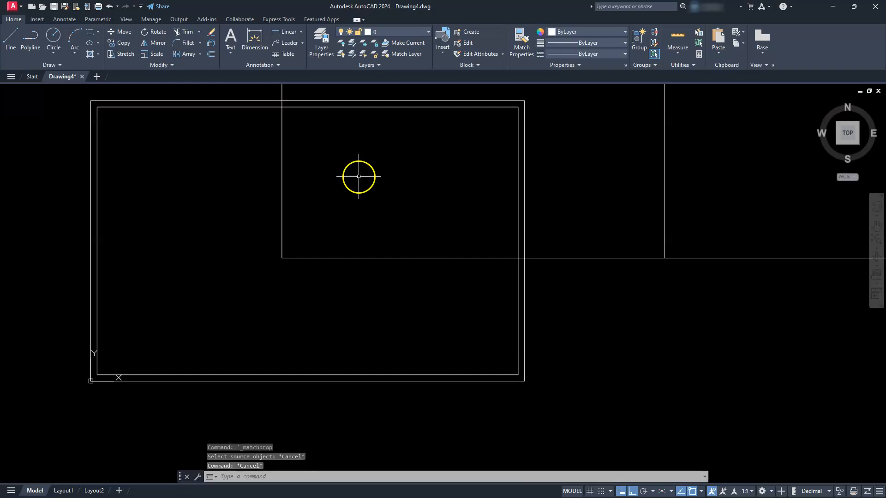
# - Create two new layers named cen and hid
pyautogui.click(325, 37)
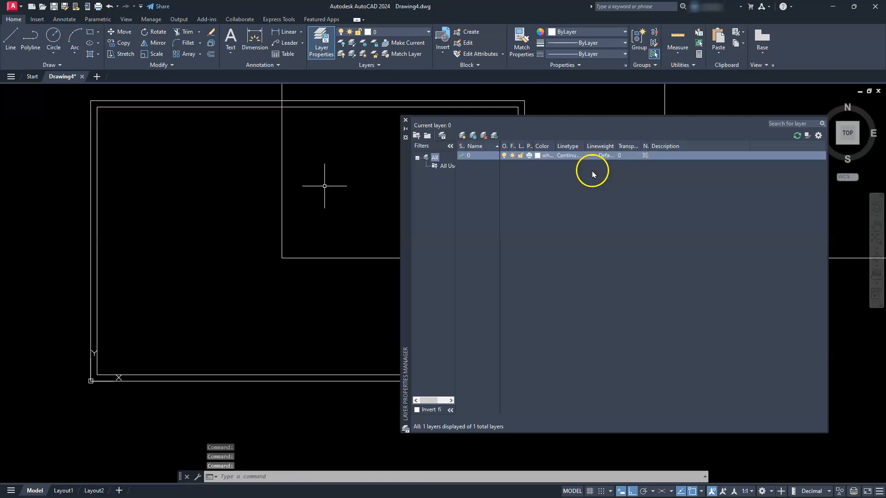
pyautogui.click(462, 136)
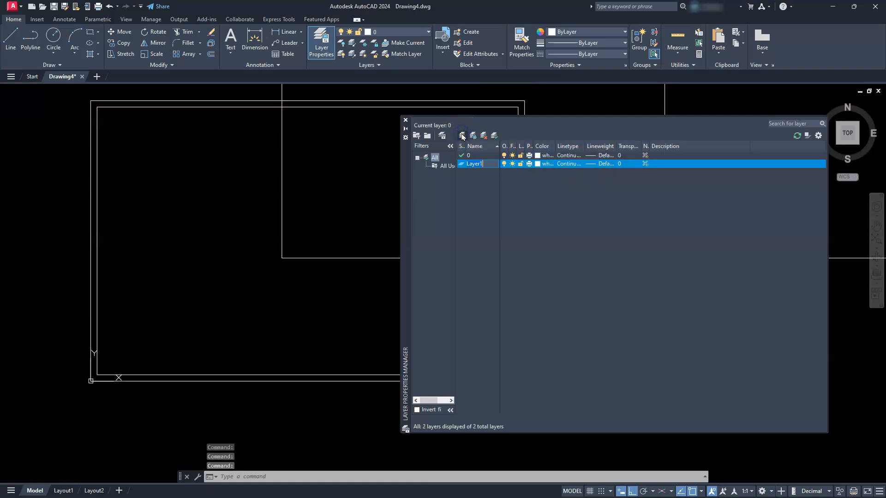
pyautogui.write('cen')
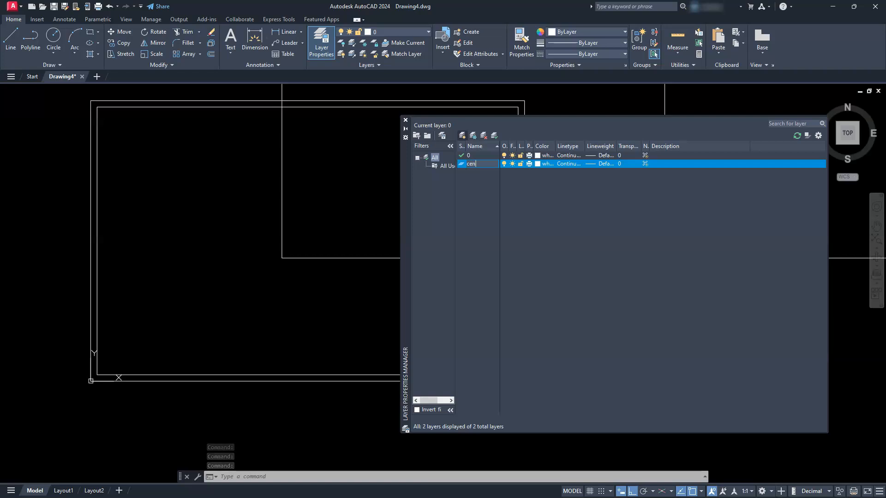
pyautogui.press('Return')
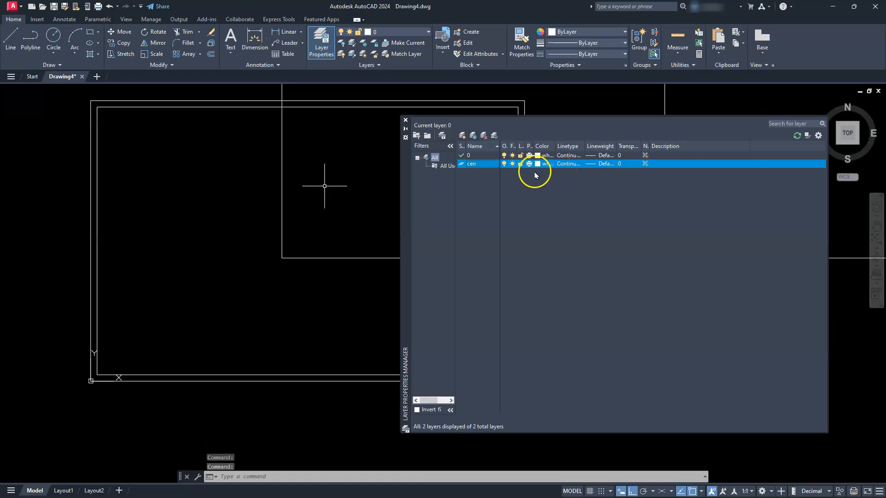
pyautogui.click(462, 136)
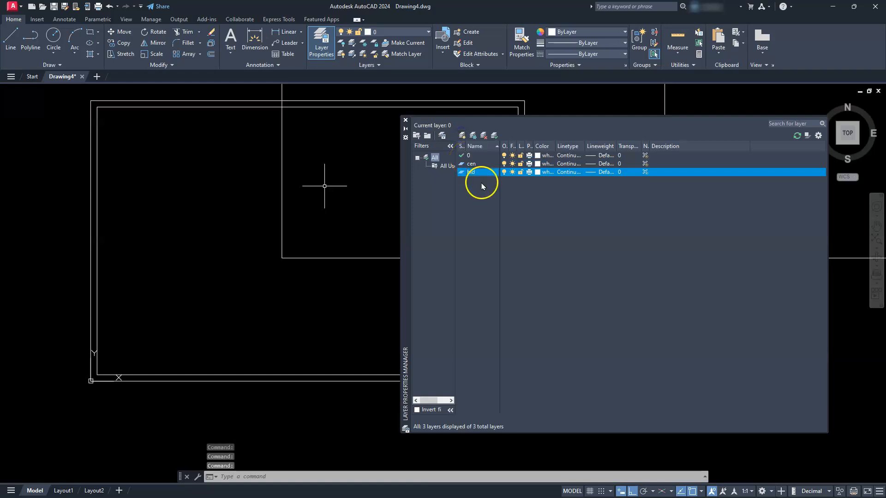
# - Set the hid layer's color to red and the cen layer's color to cyan
pyautogui.click(536, 174)
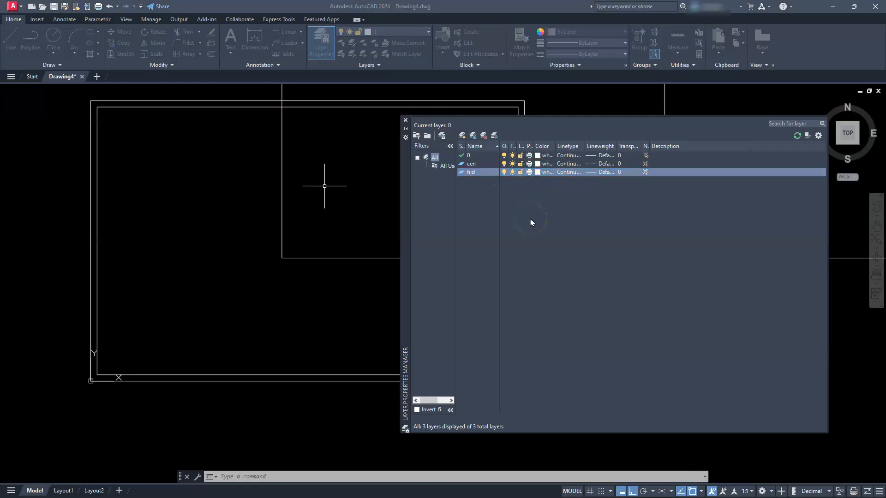
pyautogui.click(420, 324)
pyautogui.click(478, 376)
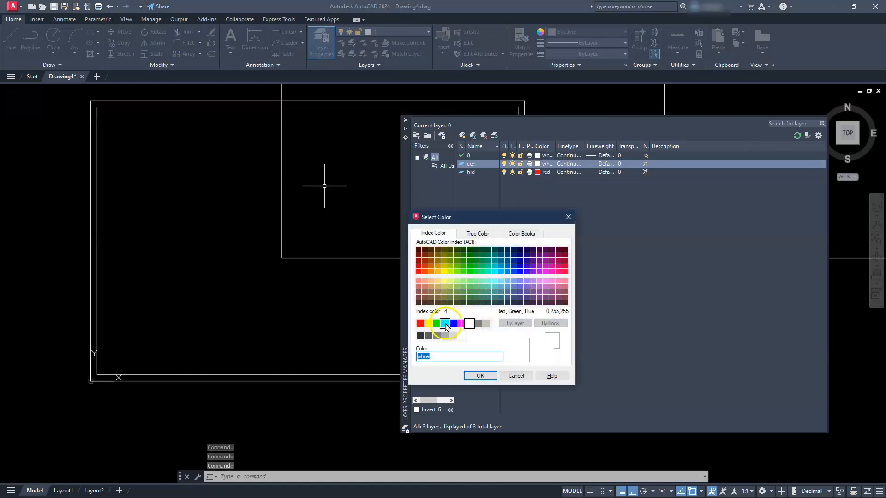
pyautogui.click(474, 376)
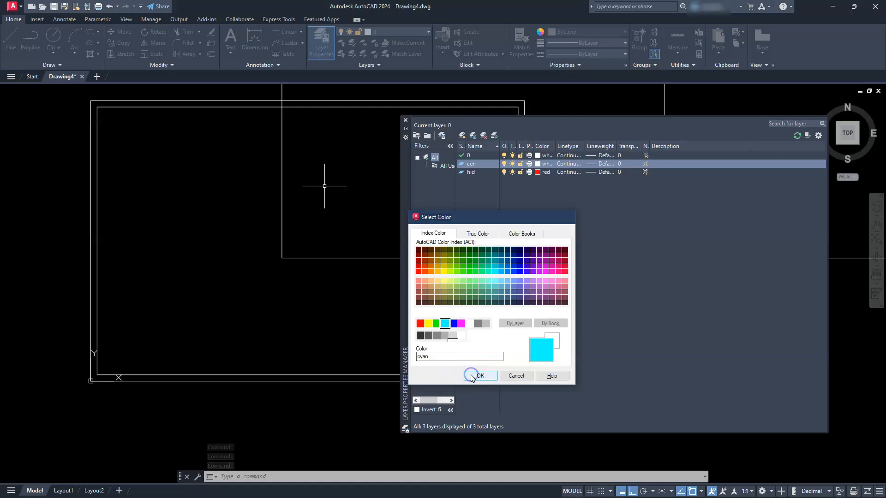
pyautogui.click(507, 321)
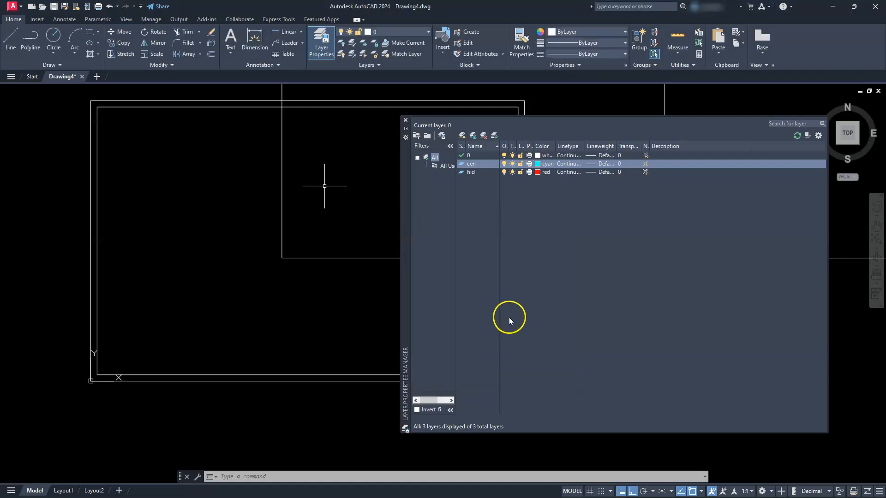
# - Load the HIDDEN2 linetype and assign it to the hid layer
pyautogui.click(566, 164)
pyautogui.click(566, 172)
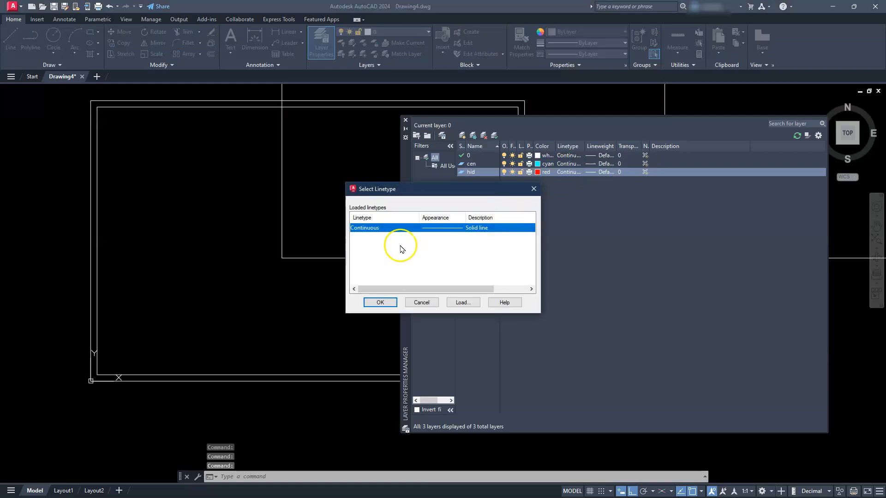
pyautogui.click(473, 305)
pyautogui.scroll(-9, 434, 257)
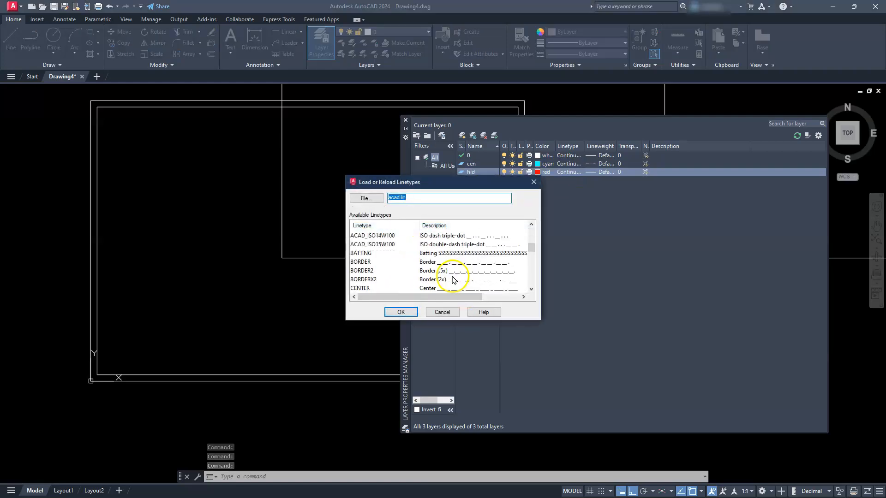
pyautogui.scroll(-2, 434, 257)
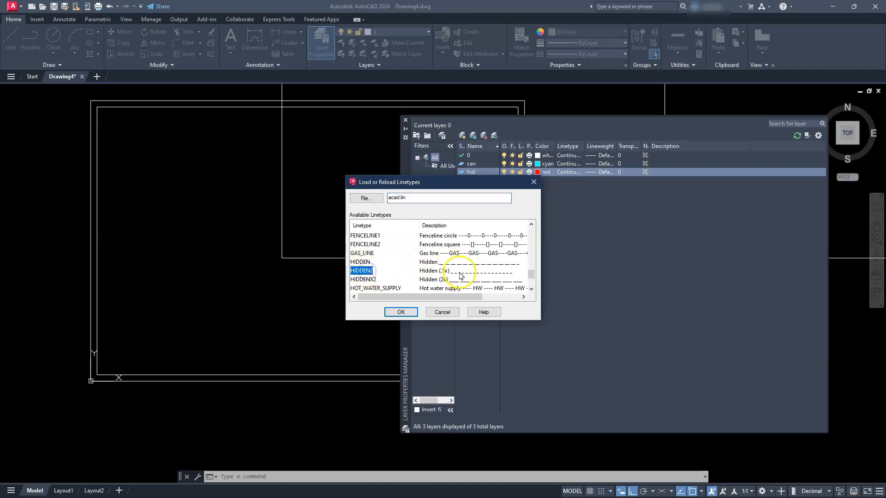
pyautogui.click(404, 311)
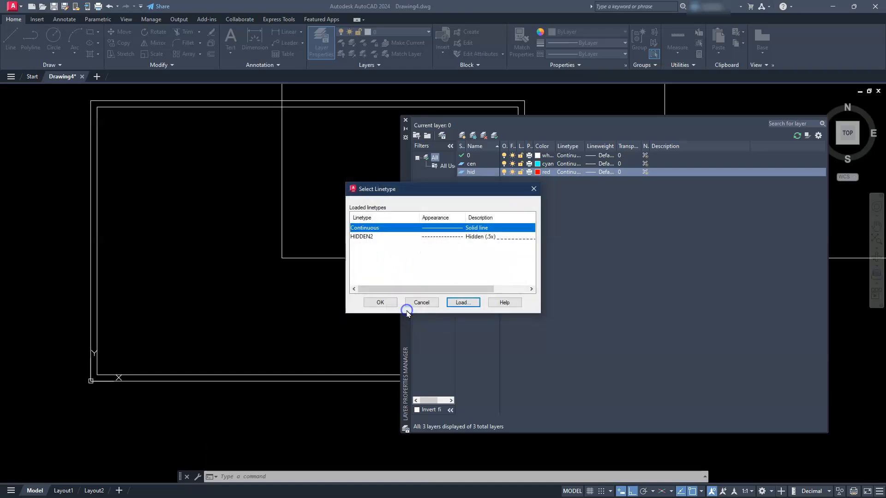
pyautogui.click(432, 237)
pyautogui.click(383, 303)
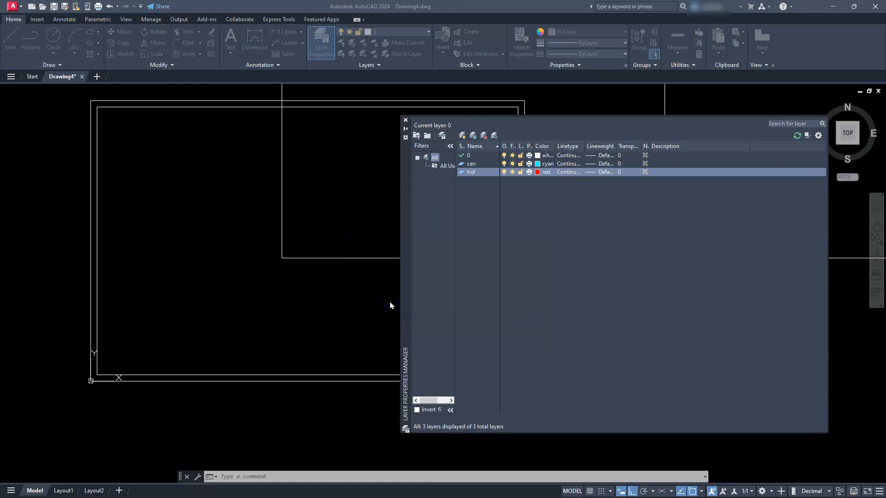
# - Load the CENTER2 linetype, assign it to the cen layer, and close the layer manager
pyautogui.click(566, 165)
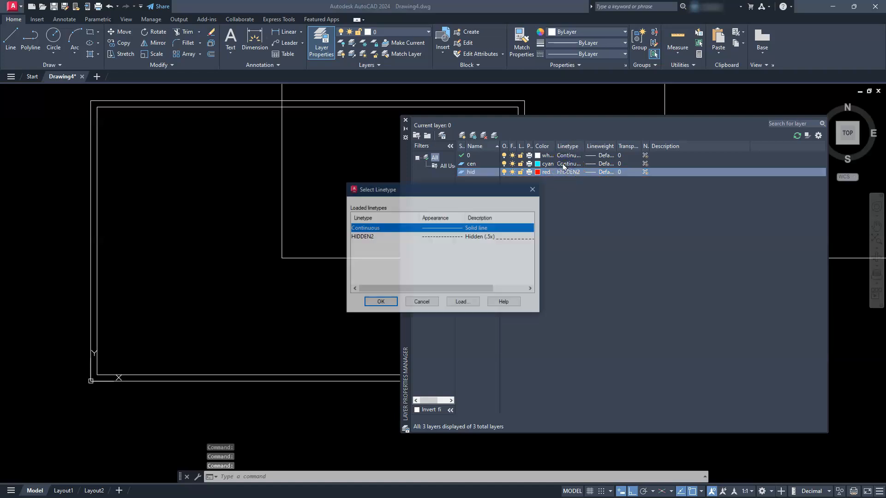
pyautogui.click(460, 303)
pyautogui.scroll(-7, 433, 274)
pyautogui.scroll(-1, 432, 274)
pyautogui.scroll(4, 433, 274)
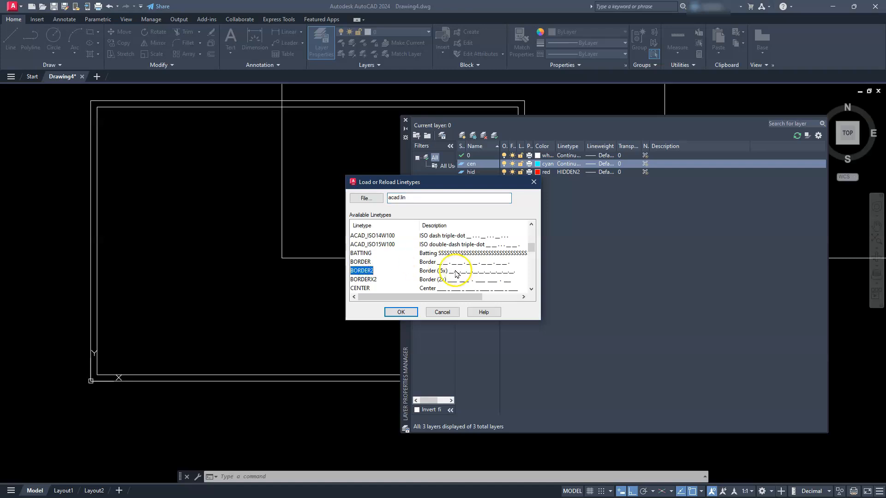
pyautogui.scroll(-1, 429, 274)
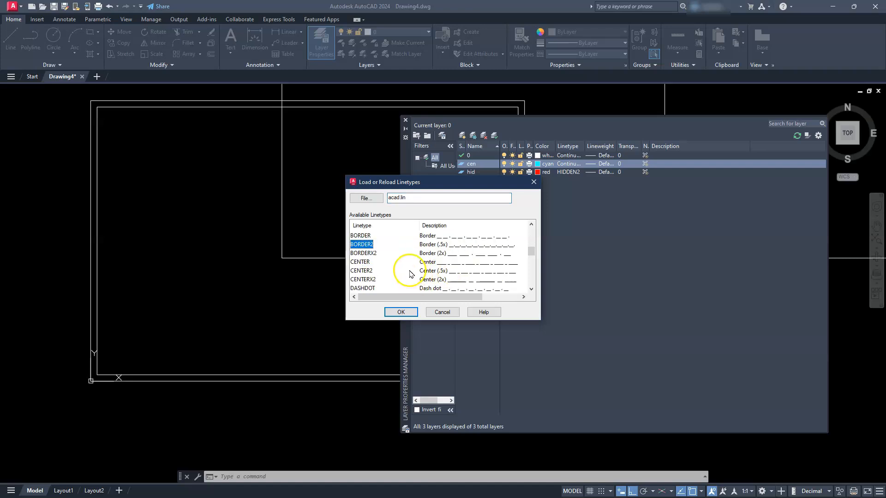
pyautogui.click(361, 271)
pyautogui.click(401, 312)
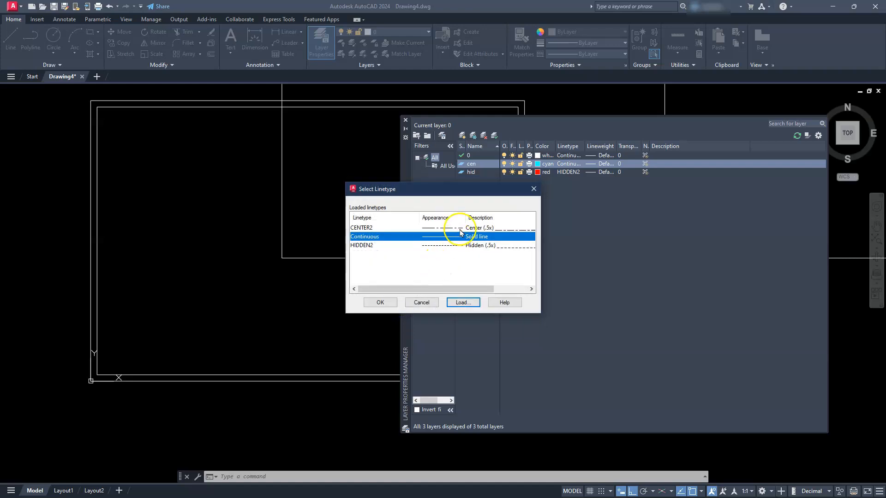
pyautogui.click(460, 228)
pyautogui.click(380, 302)
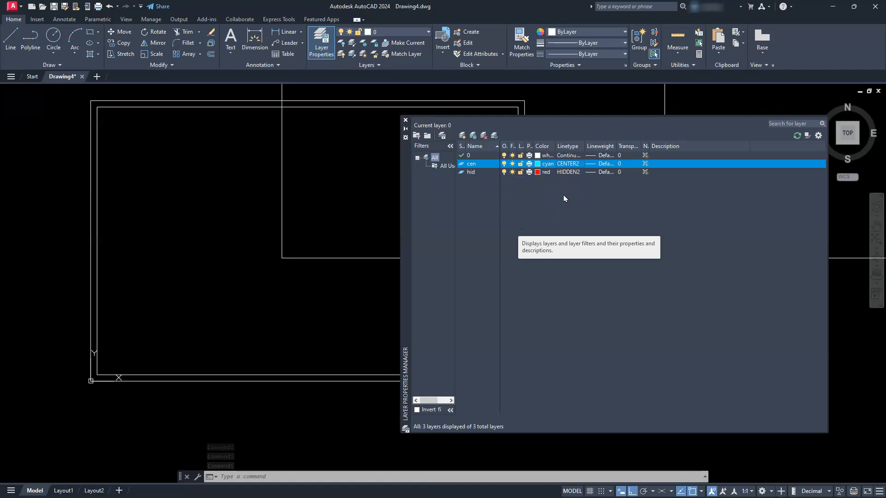
pyautogui.click(405, 120)
# - Select the tb border block and display its properties
pyautogui.scroll(-4, 397, 234)
pyautogui.moveTo(392, 233); pyautogui.dragTo(436, 306, button='middle')
pyautogui.scroll(-4, 438, 307)
pyautogui.scroll(-2, 438, 308)
pyautogui.click(452, 317)
pyautogui.rightClick(453, 319)
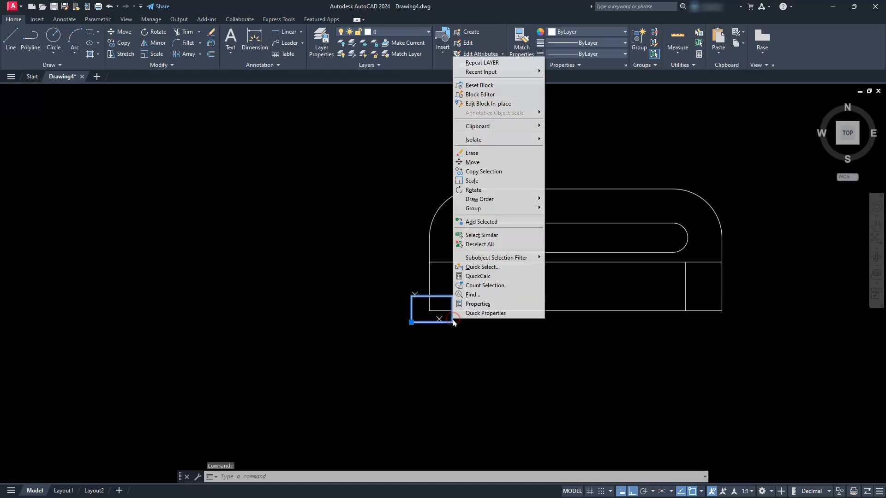
pyautogui.click(475, 303)
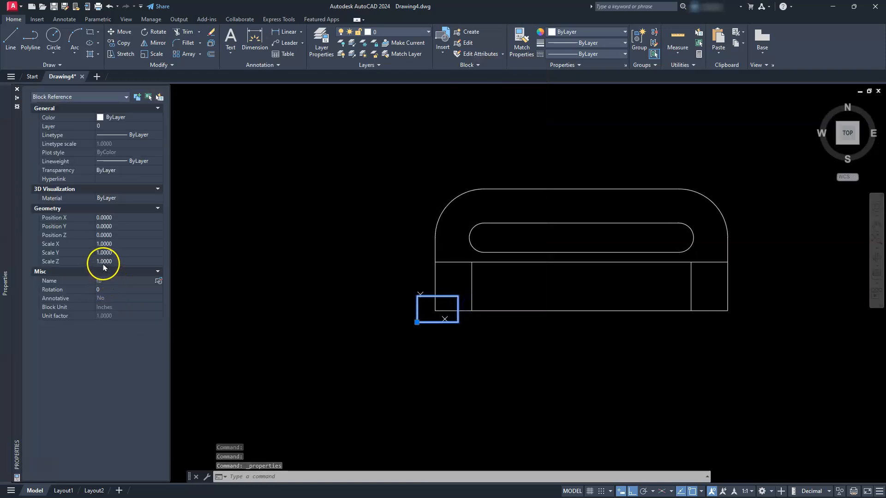
# - Try a scale of 20 in X and Y for the tb border block and check its fit around the views
pyautogui.click(106, 245)
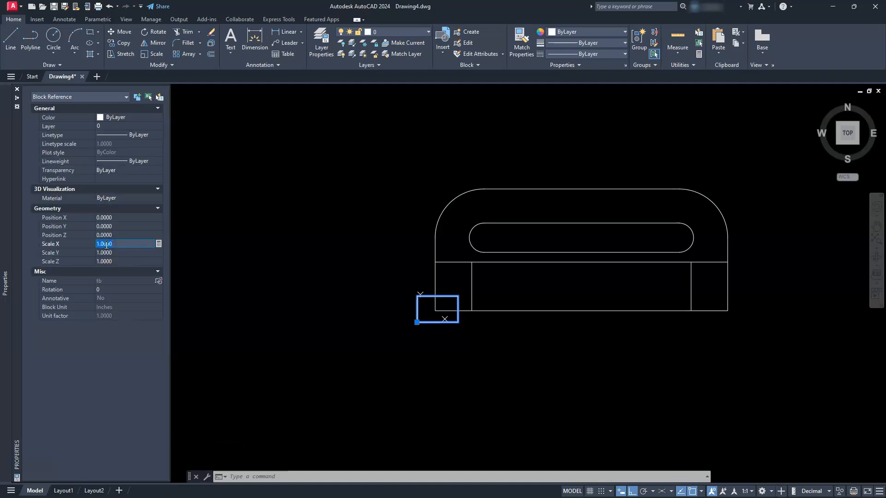
pyautogui.write('20')
pyautogui.press('Tab')
pyautogui.write('20')
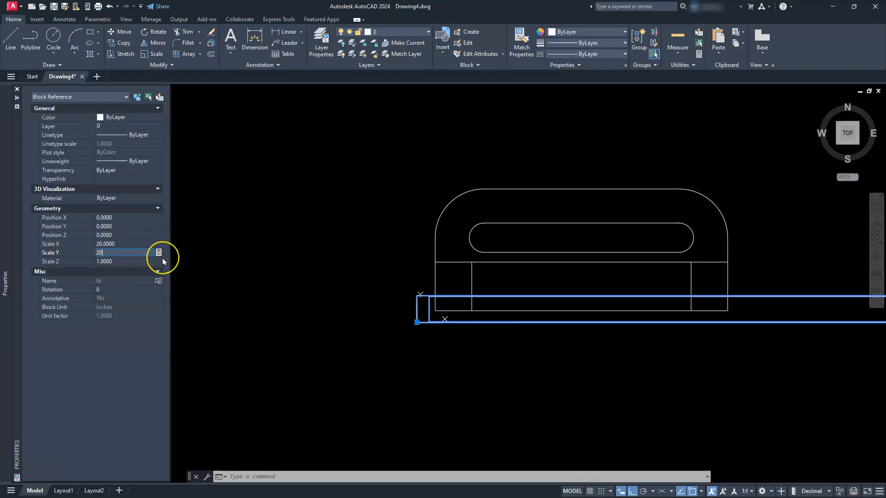
pyautogui.scroll(5, 451, 265)
pyautogui.scroll(-5, 451, 265)
pyautogui.moveTo(469, 251); pyautogui.dragTo(336, 300, button='middle')
pyautogui.scroll(3, 356, 310)
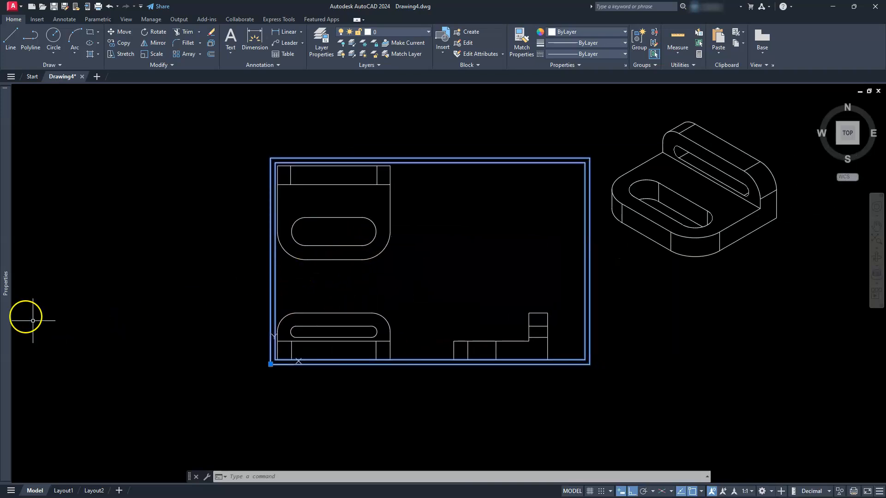
# - Set the tb border block's X and Y scale to 30 and deselect it
pyautogui.moveTo(5, 300)
pyautogui.click(115, 243)
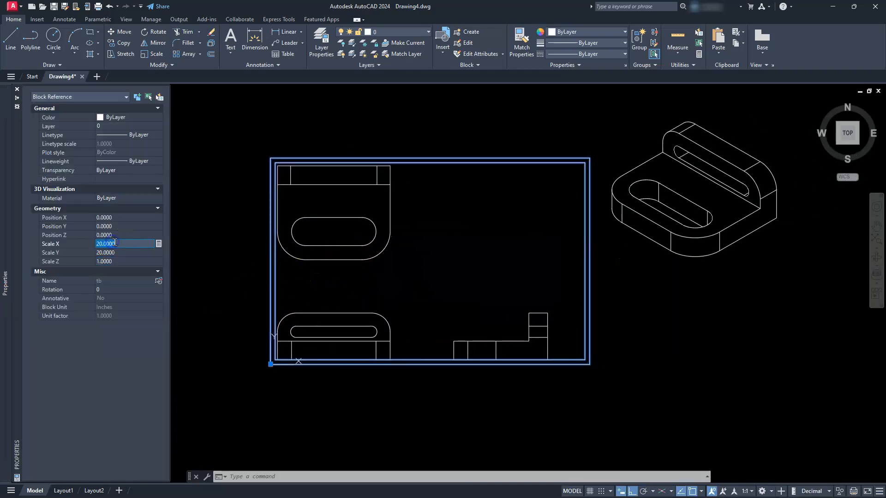
pyautogui.press('Tab')
pyautogui.write('3')
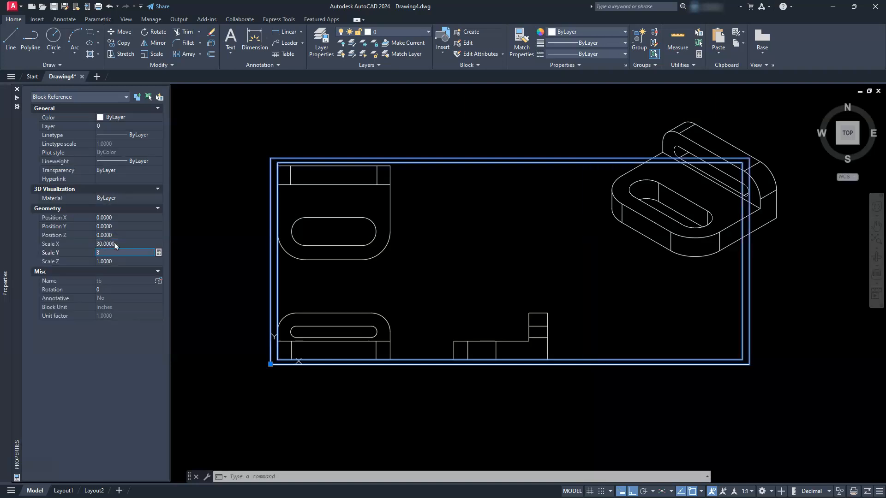
pyautogui.press('Tab')
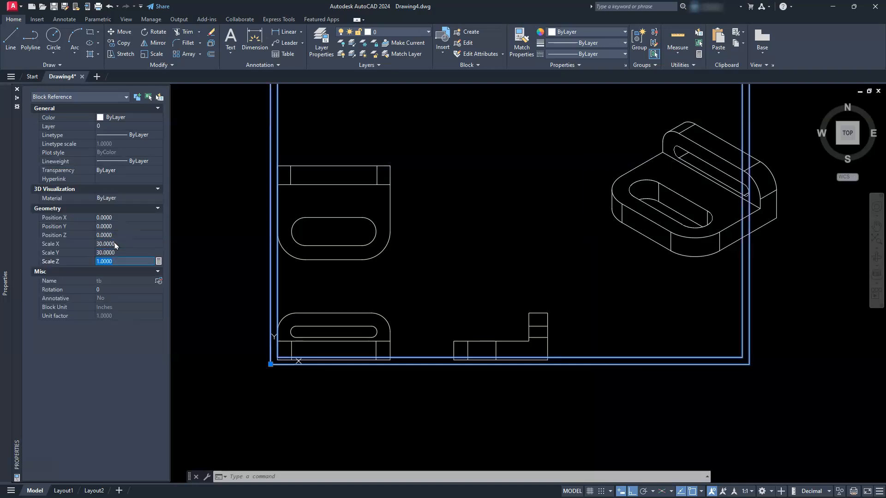
pyautogui.scroll(-2, 451, 249)
pyautogui.moveTo(450, 248); pyautogui.dragTo(457, 269, button='middle')
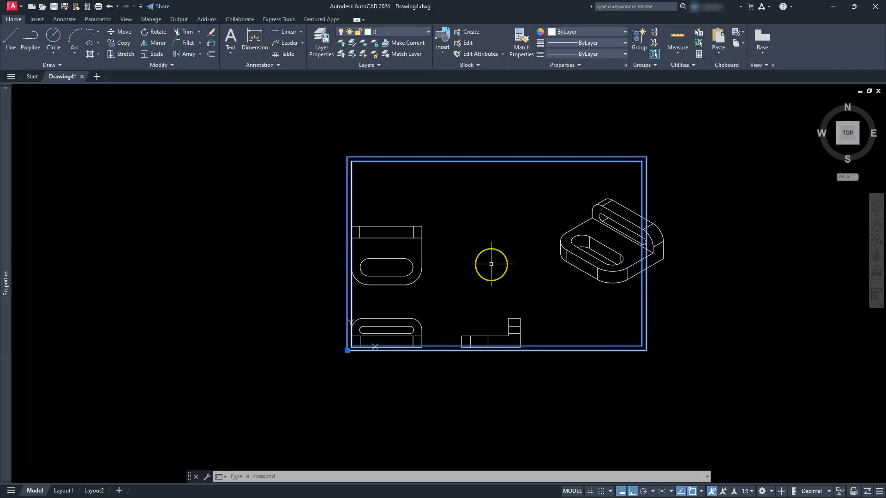
pyautogui.press('Escape')
pyautogui.press('Escape')
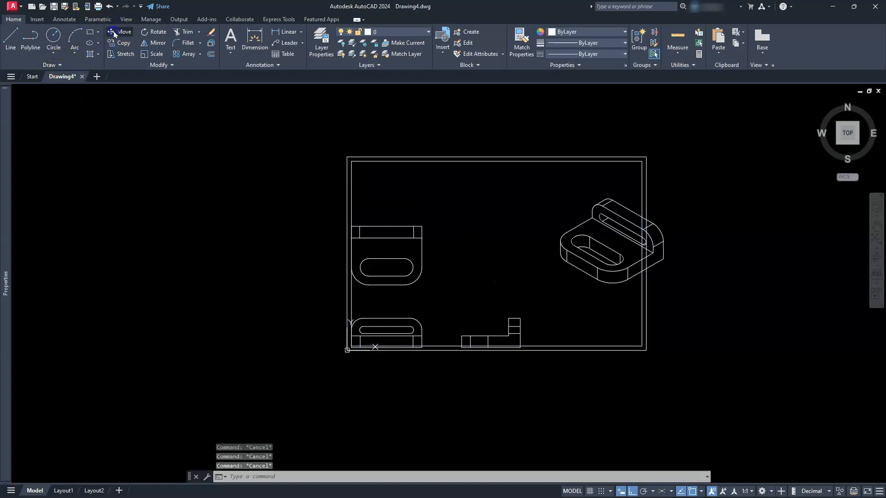
# - Move the whole isometric view into the upper-right corner inside the border, with ortho mode off
pyautogui.write('m')
pyautogui.press('Return')
pyautogui.click(502, 133)
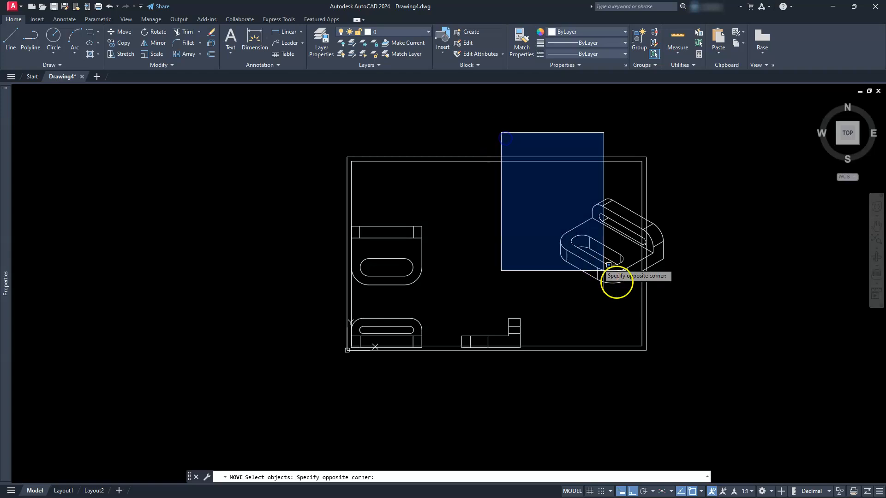
pyautogui.click(691, 300)
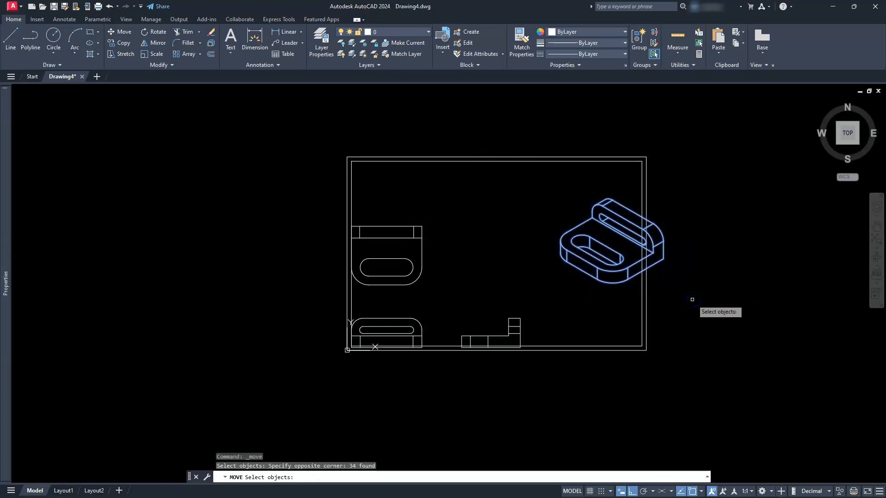
pyautogui.press('Return')
pyautogui.click(705, 315)
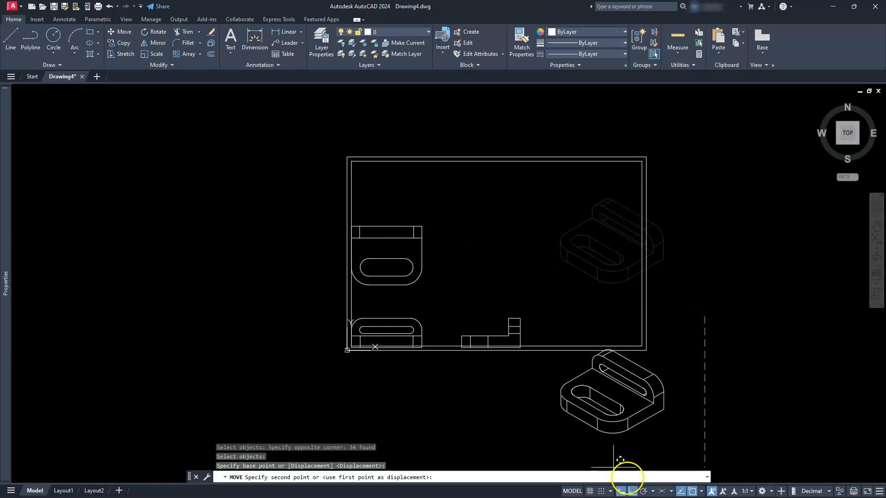
pyautogui.click(632, 491)
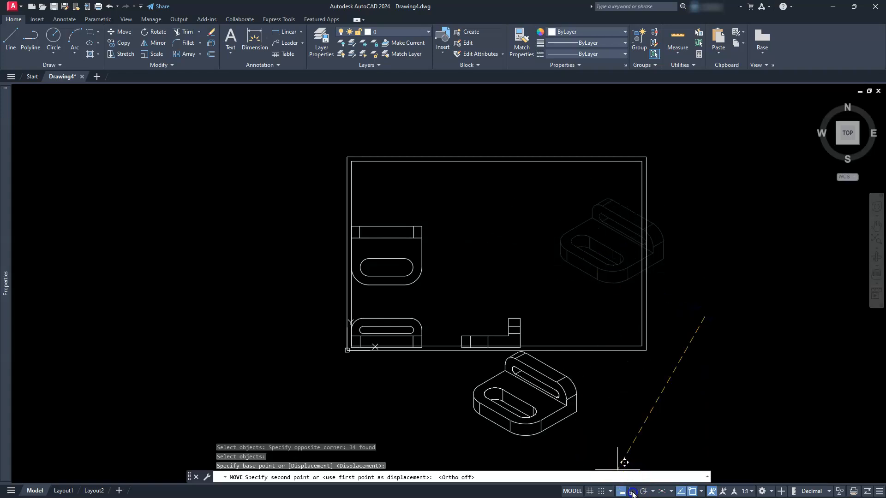
pyautogui.click(677, 286)
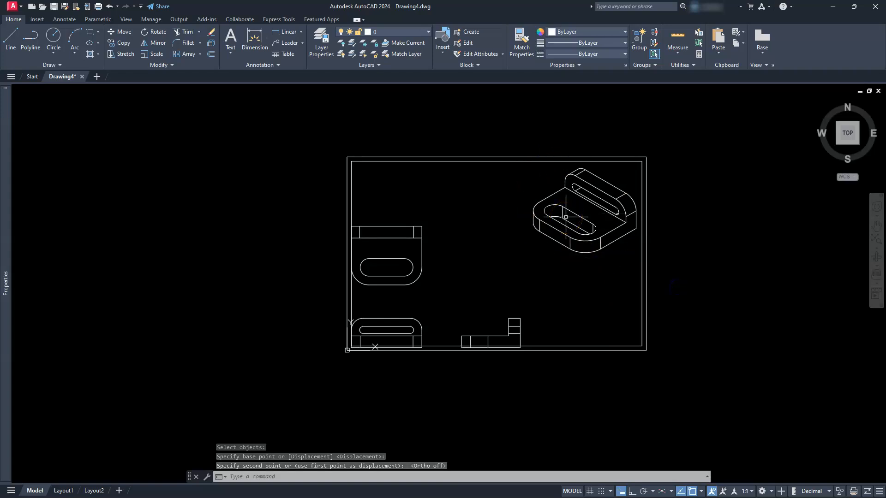
pyautogui.scroll(2, 566, 217)
pyautogui.moveTo(565, 218)
pyautogui.mouseDown(button='middle')
pyautogui.moveTo(512, 207)
pyautogui.moveTo(534, 230)
pyautogui.moveTo(470, 219)
pyautogui.mouseUp(button='middle')
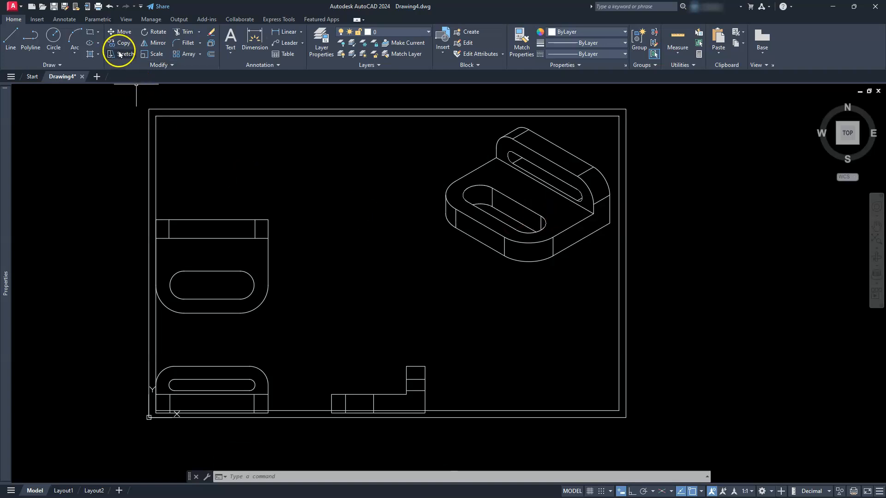
# - Scale the whole isometric view by 0.75 about the inner border's upper-right corner
pyautogui.click(153, 56)
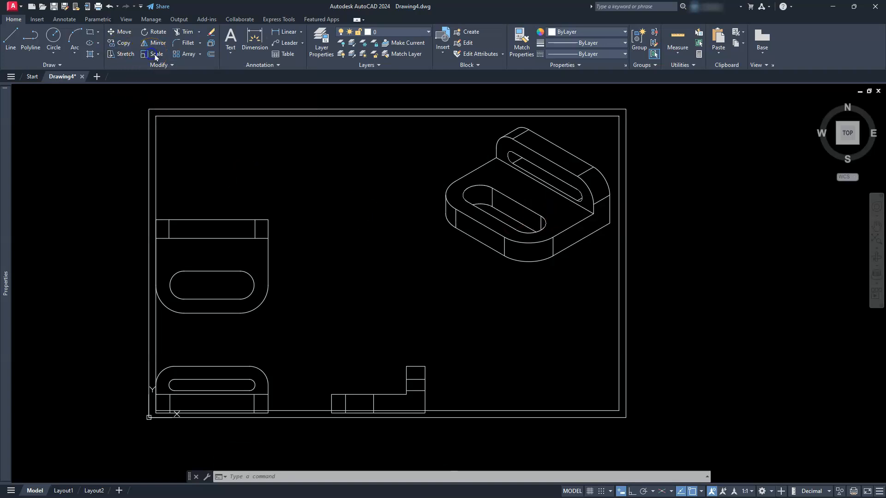
pyautogui.click(417, 91)
pyautogui.click(684, 315)
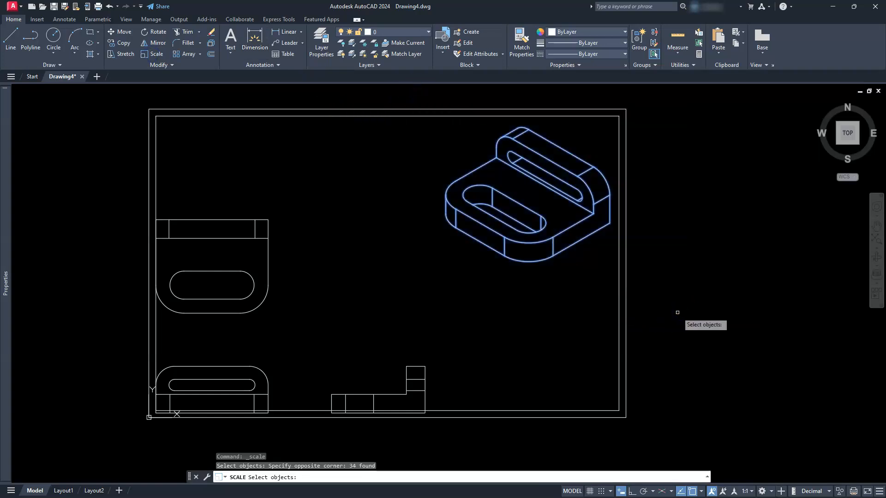
pyautogui.press('Return')
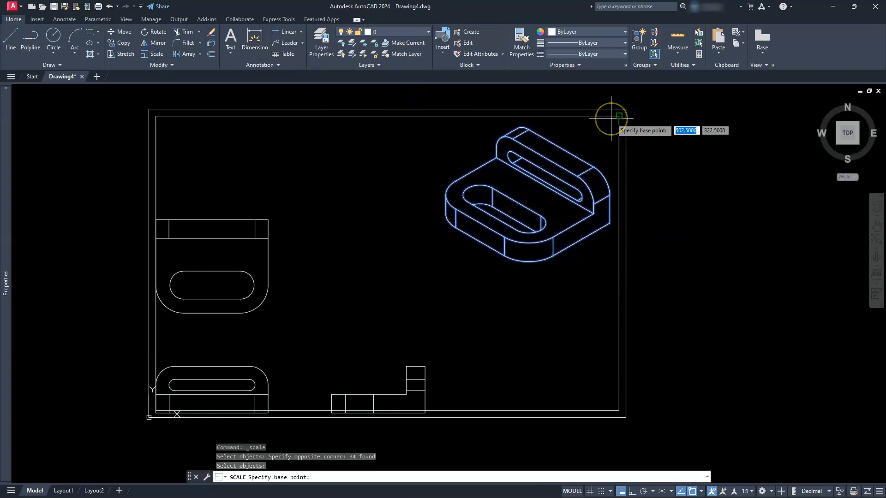
pyautogui.click(611, 118)
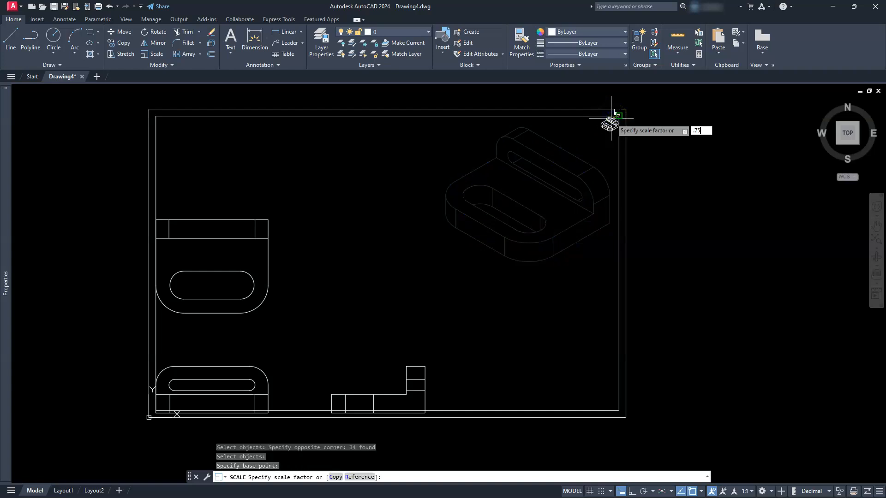
pyautogui.press('Return')
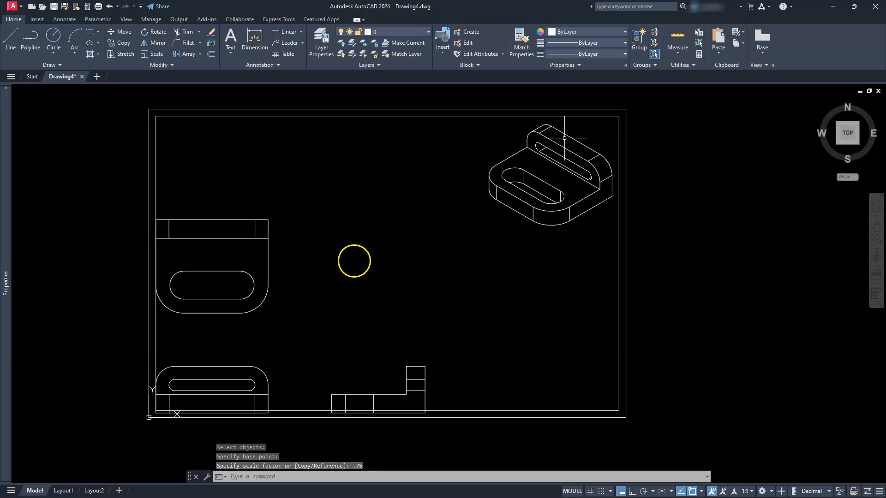
# - Move the top, front and side views together up and right inside the border, about 86 units at 35 degrees
pyautogui.scroll(-3, 259, 300)
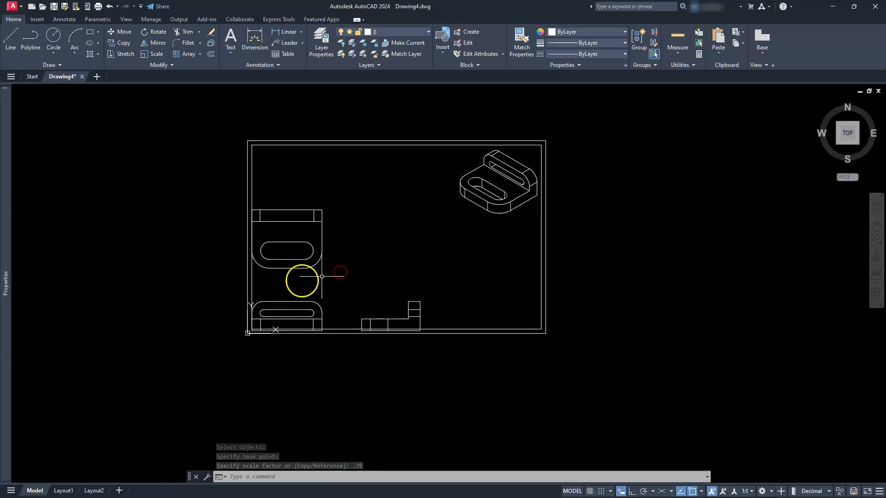
pyautogui.click(219, 197)
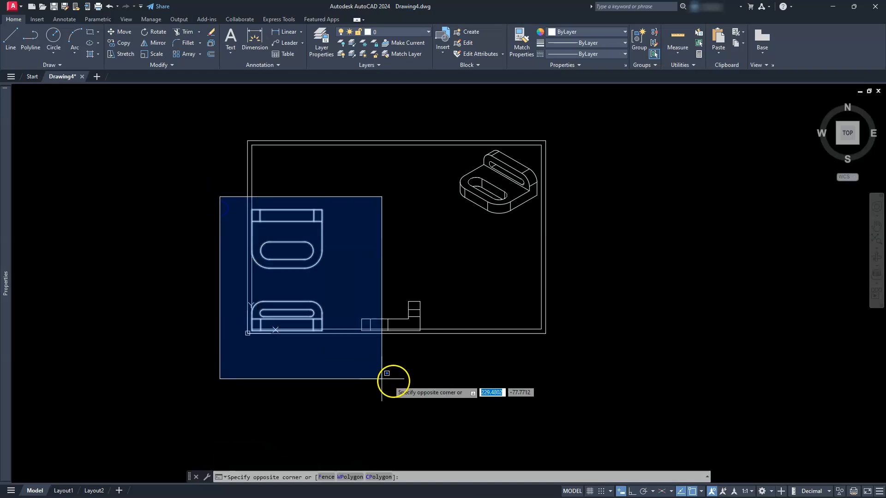
pyautogui.click(434, 389)
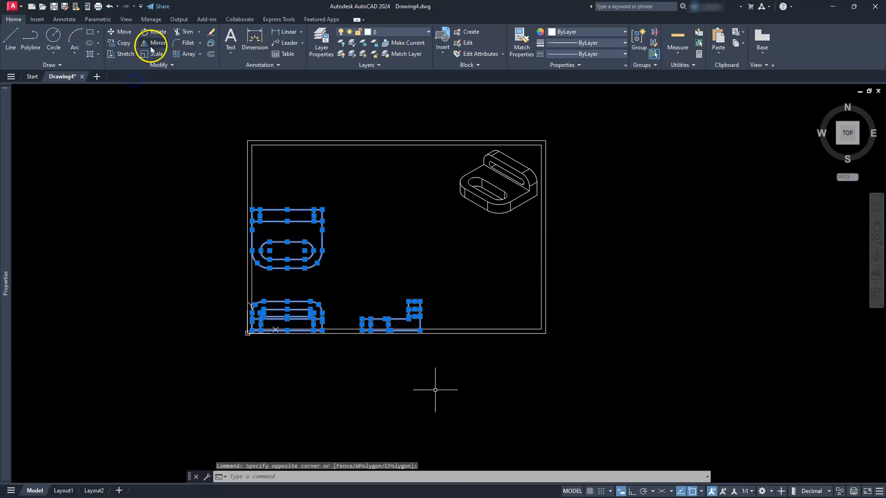
pyautogui.click(120, 33)
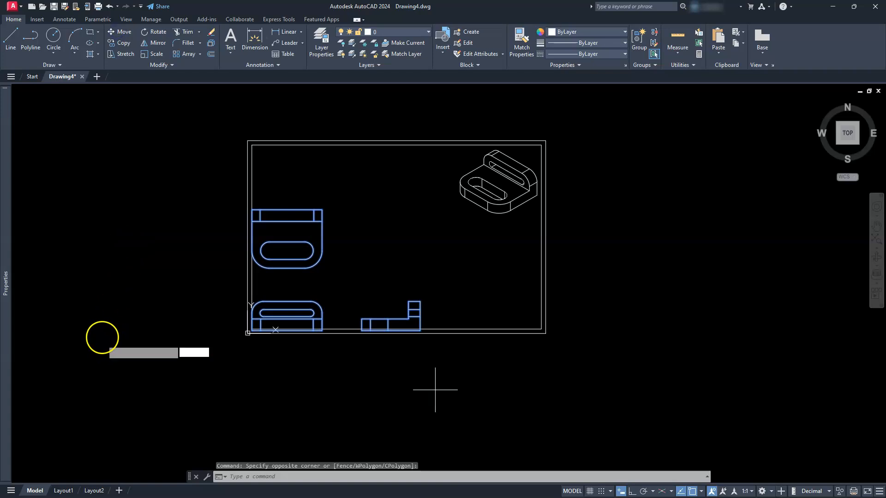
pyautogui.click(119, 400)
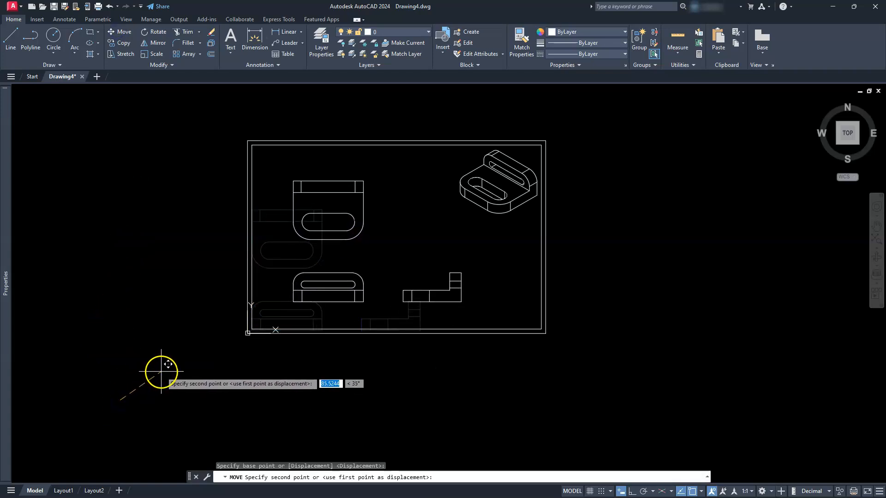
pyautogui.click(161, 371)
# - Set the drawing's annotation scale to 1:30
pyautogui.scroll(3, 387, 372)
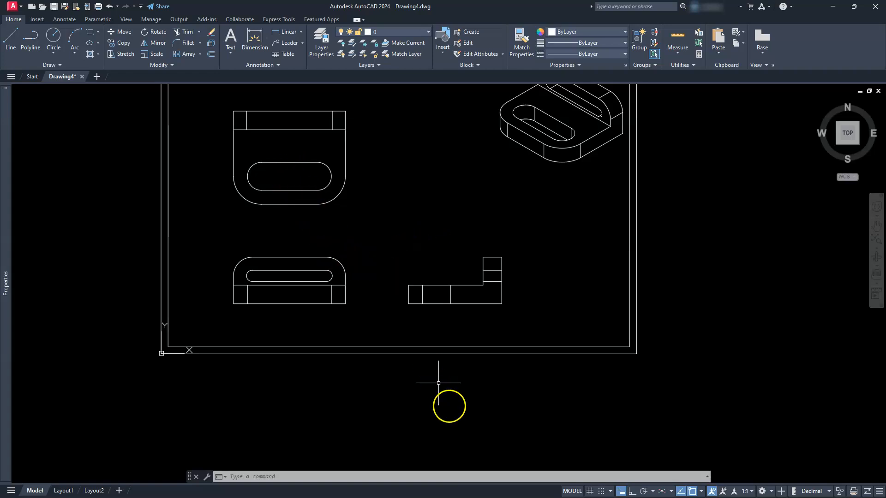
pyautogui.click(620, 491)
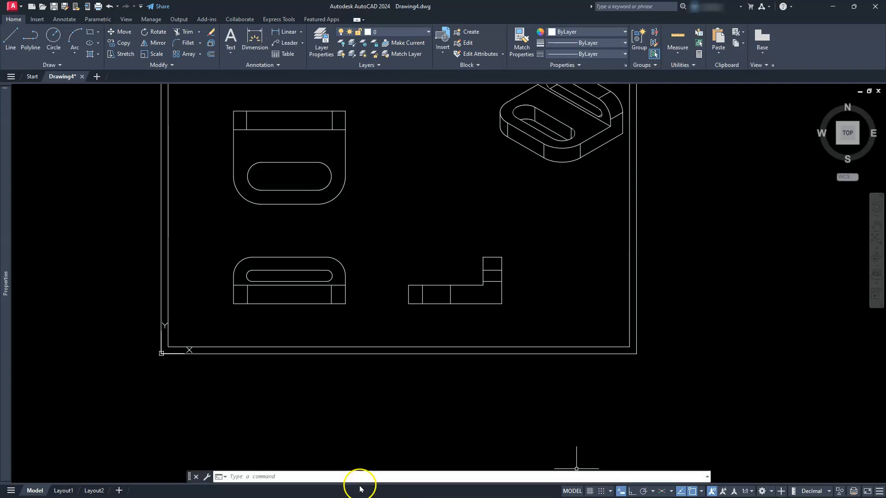
pyautogui.moveTo(322, 362); pyautogui.dragTo(410, 362, button='middle')
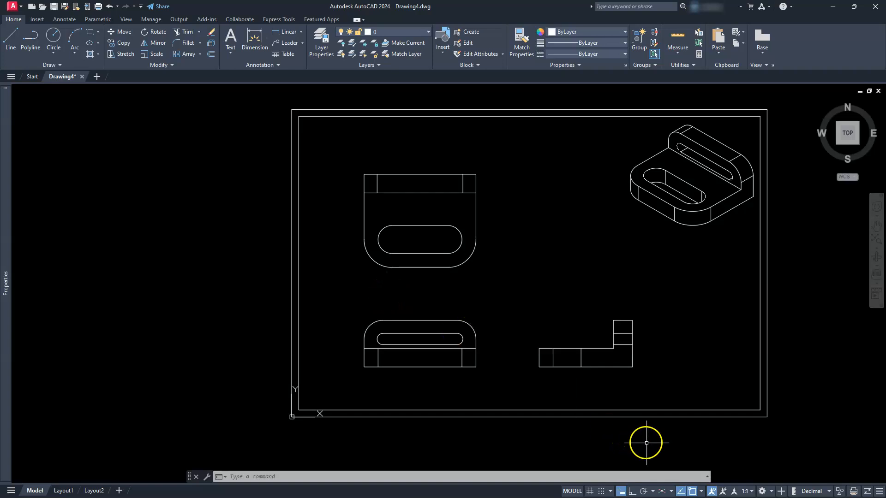
pyautogui.click(751, 492)
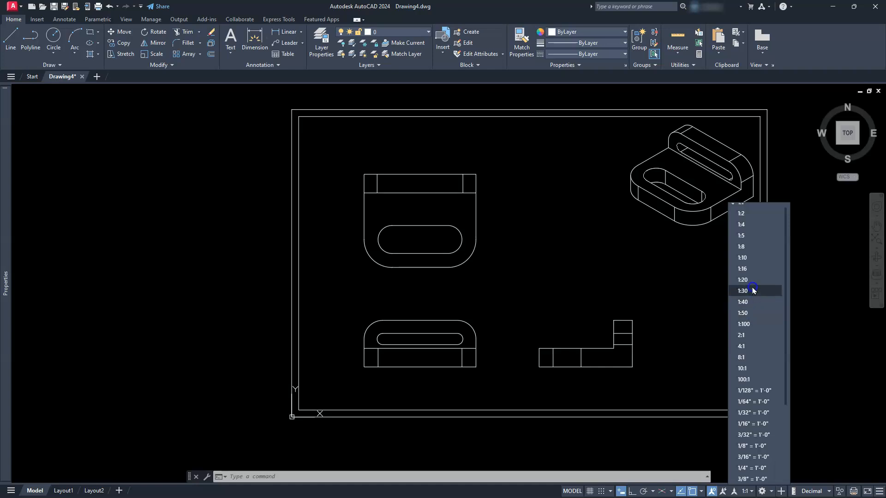
pyautogui.click(754, 290)
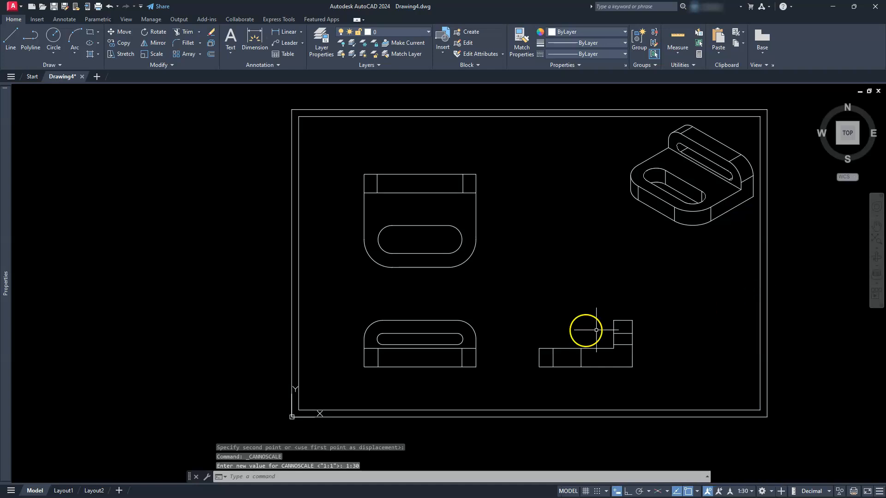
# - Put the two vertical and two horizontal slot edge lines inside the side view on the hid layer and deselect them
pyautogui.scroll(4, 539, 359)
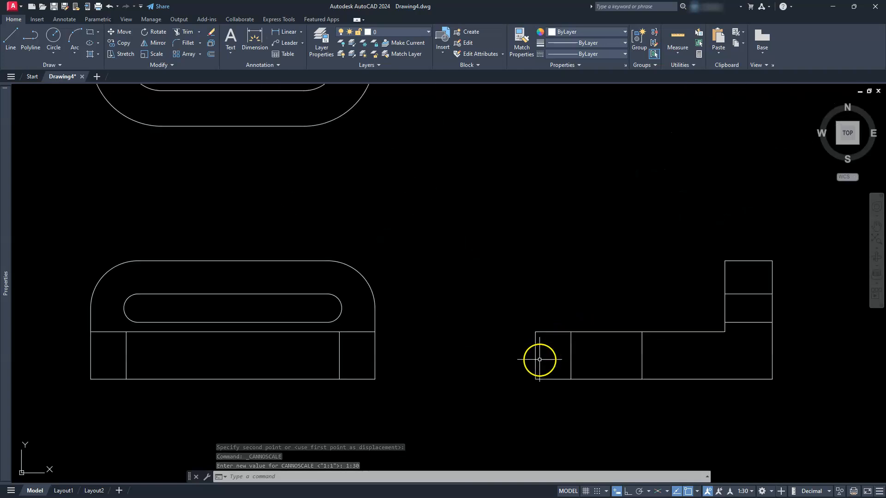
pyautogui.scroll(2, 656, 352)
pyautogui.click(656, 353)
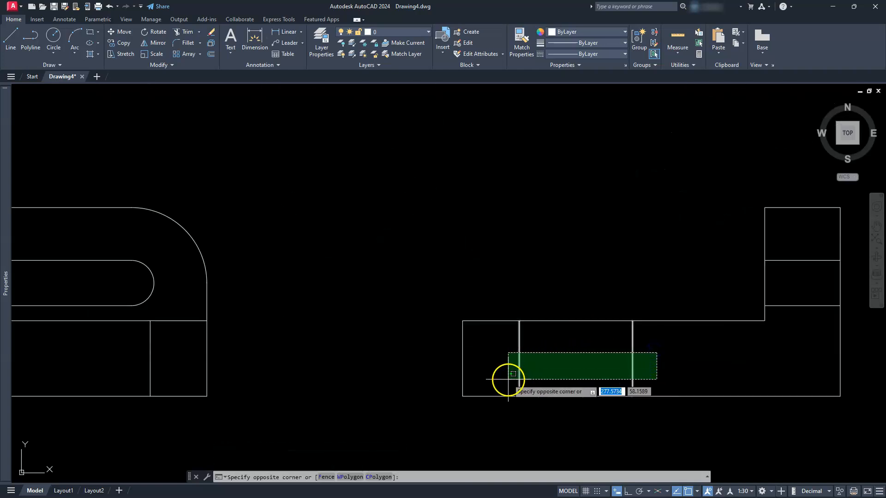
pyautogui.click(529, 376)
pyautogui.click(811, 243)
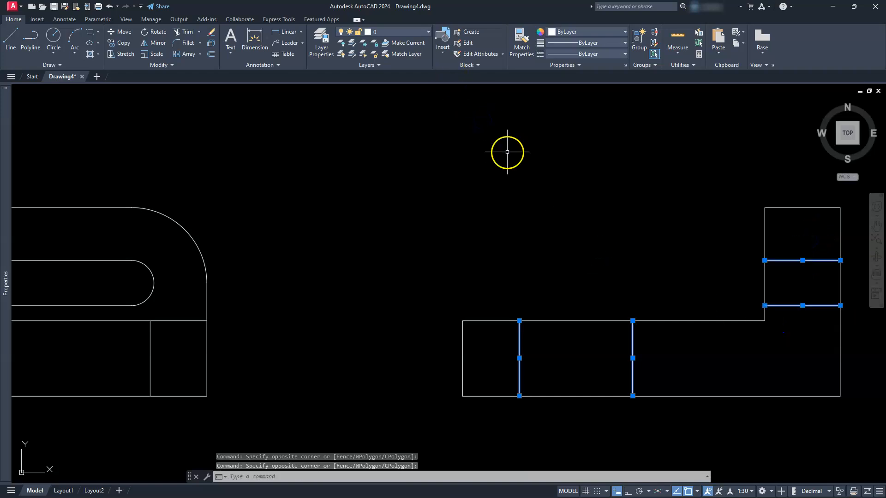
pyautogui.click(412, 37)
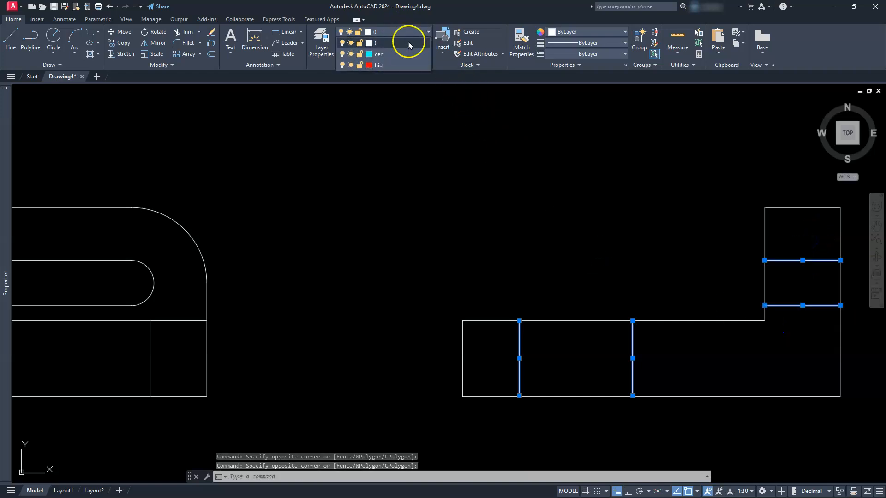
pyautogui.click(403, 65)
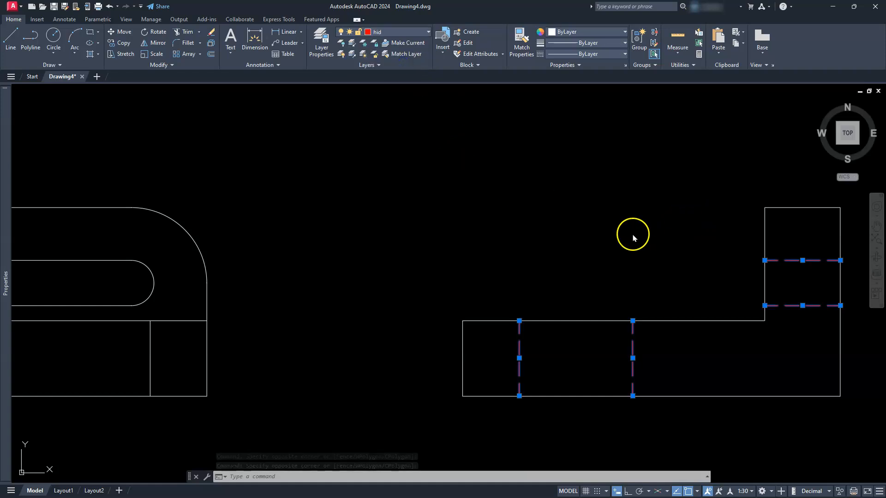
pyautogui.scroll(-3, 632, 236)
pyautogui.moveTo(569, 263)
pyautogui.mouseDown(button='middle')
pyautogui.moveTo(635, 348)
pyautogui.moveTo(678, 376)
pyautogui.mouseUp(button='middle')
pyautogui.press('Escape')
pyautogui.press('Escape')
pyautogui.press('Escape')
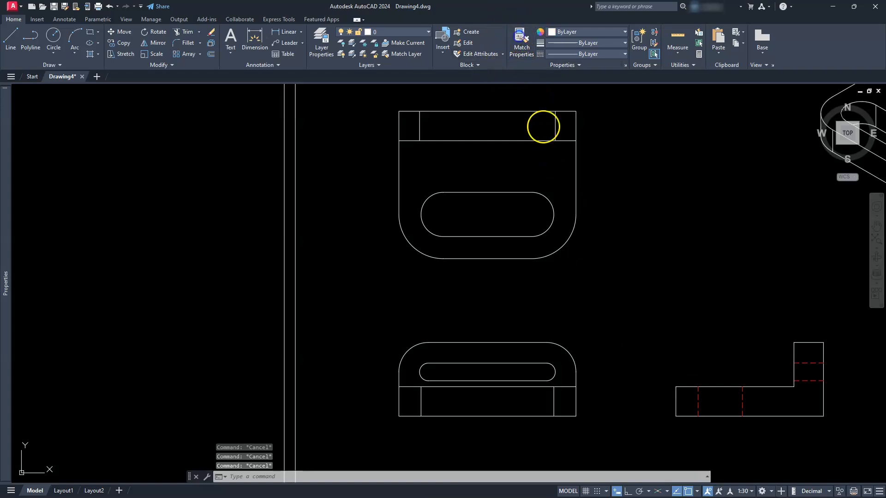
# - Match the properties of a hidden line in the side view onto the vertical slot edge lines in the front and top views
pyautogui.click(520, 36)
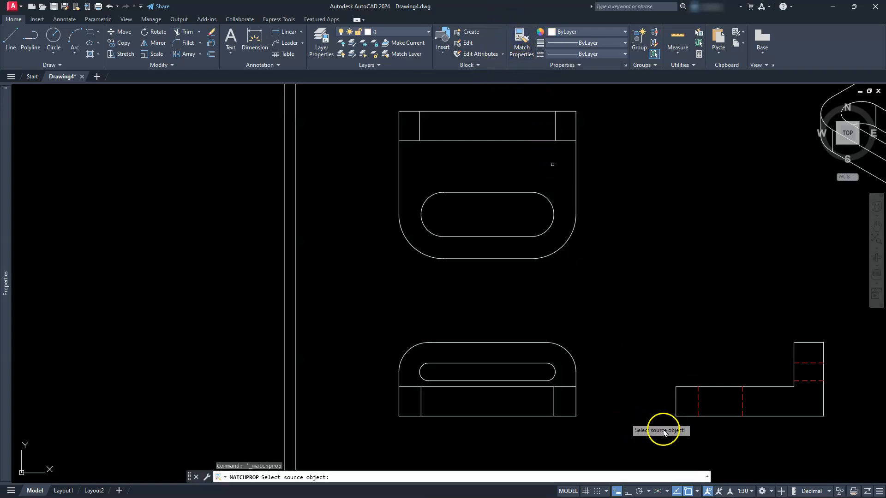
pyautogui.click(697, 401)
pyautogui.click(559, 401)
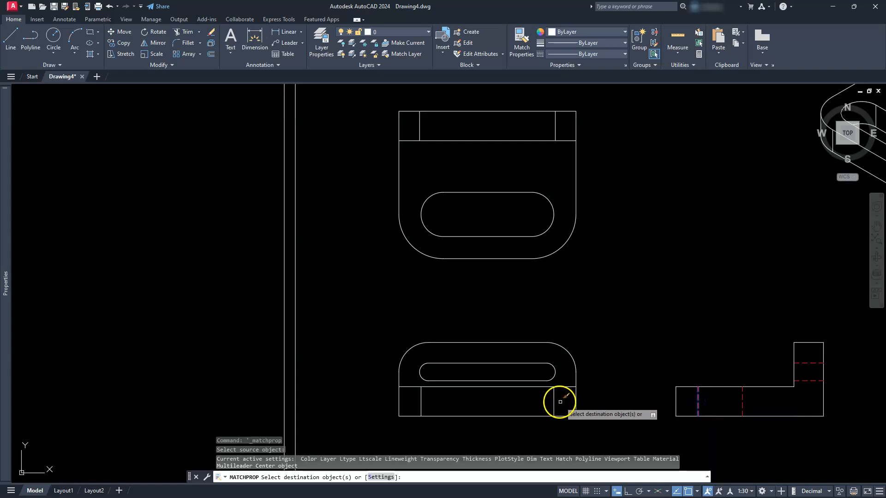
pyautogui.click(409, 404)
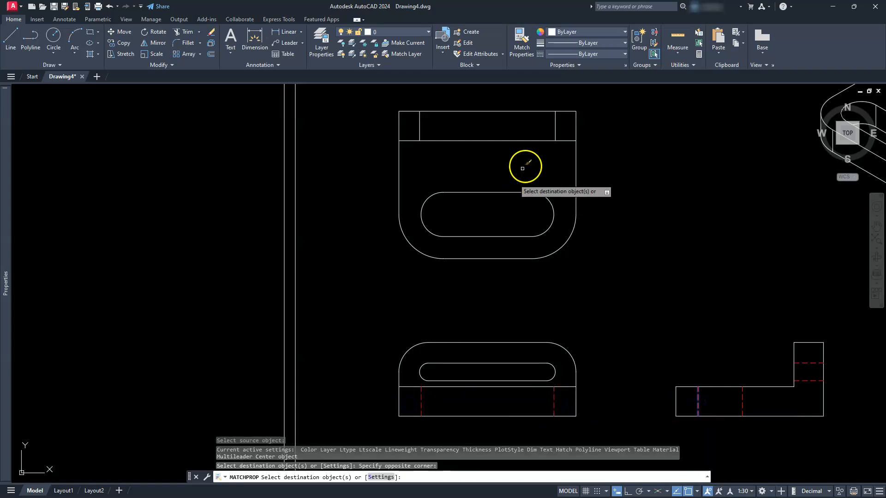
pyautogui.click(561, 129)
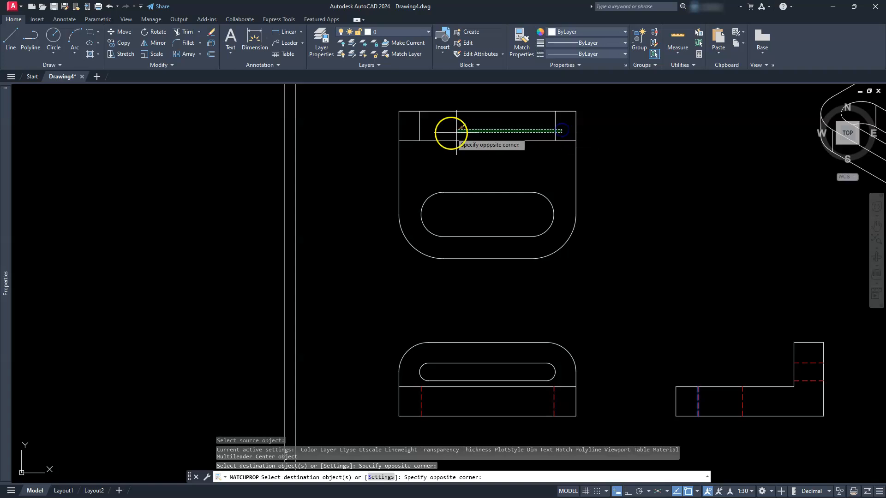
pyautogui.click(414, 132)
pyautogui.press('Escape')
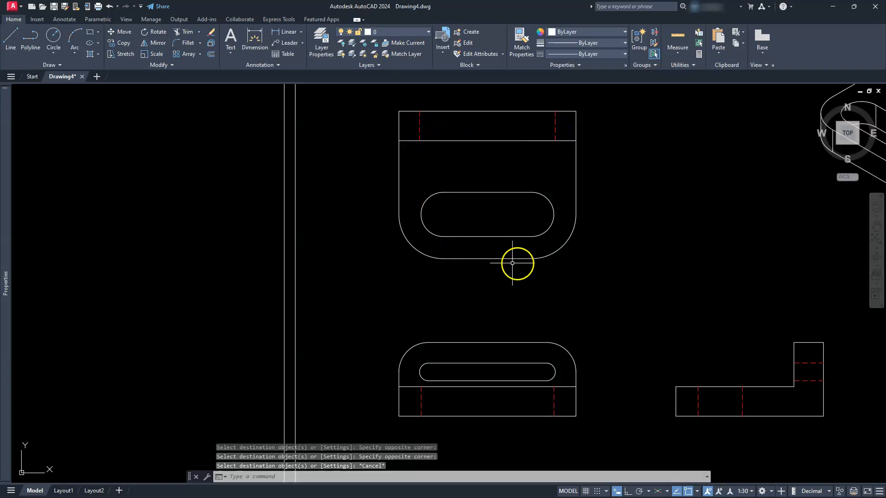
# - Set the CENTERLAYER variable to the cen layer
pyautogui.scroll(-2, 526, 264)
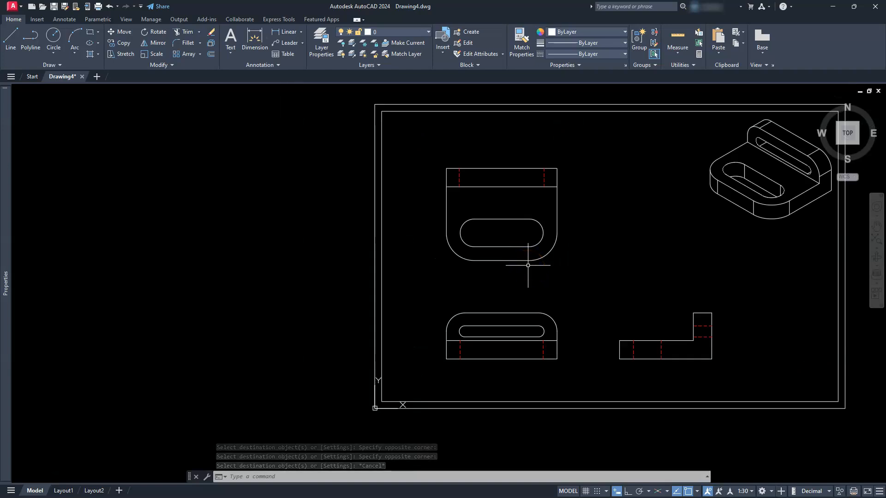
pyautogui.write('cen')
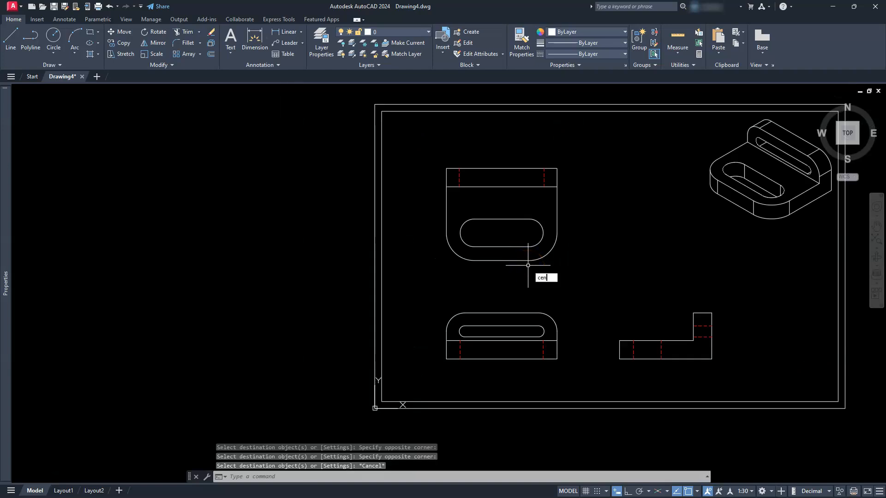
pyautogui.write('te')
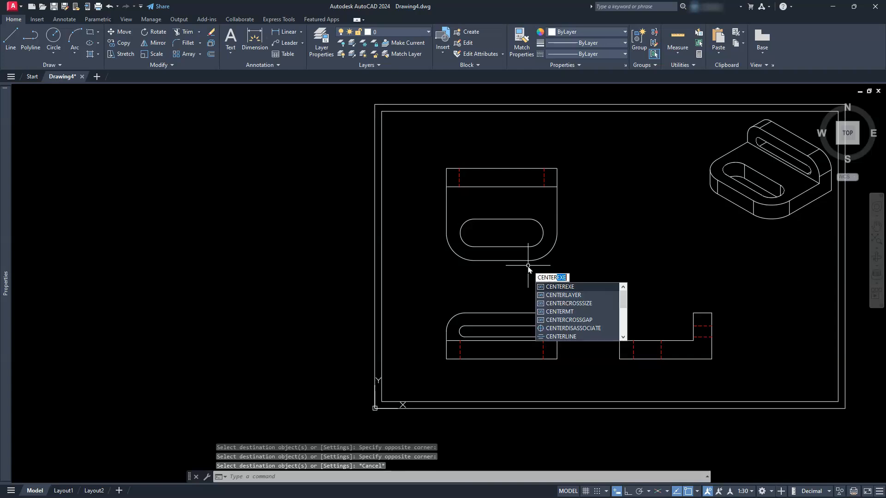
pyautogui.write('l')
pyautogui.click(567, 286)
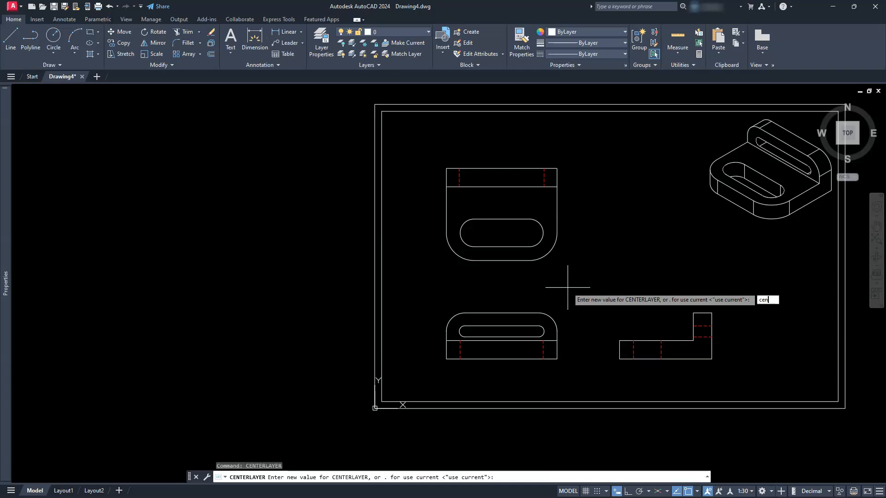
pyautogui.press('Return')
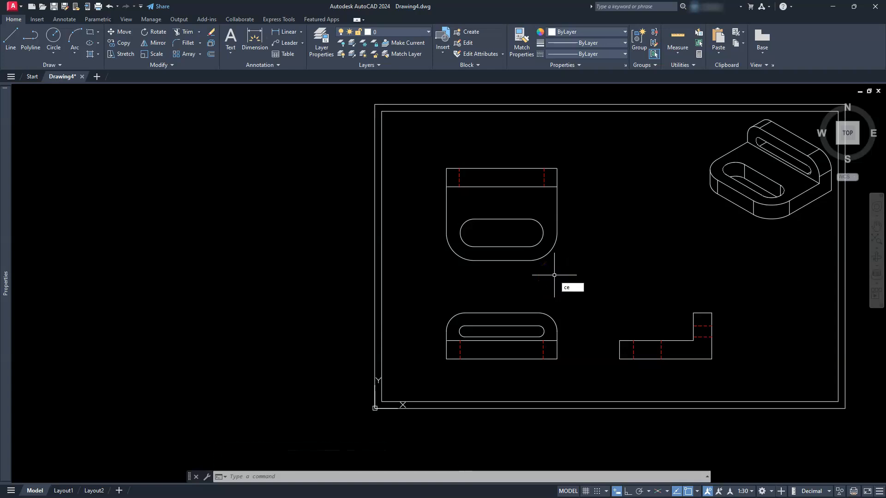
# - Set the center line extension variable CENTEREXE to 3
pyautogui.write('ex')
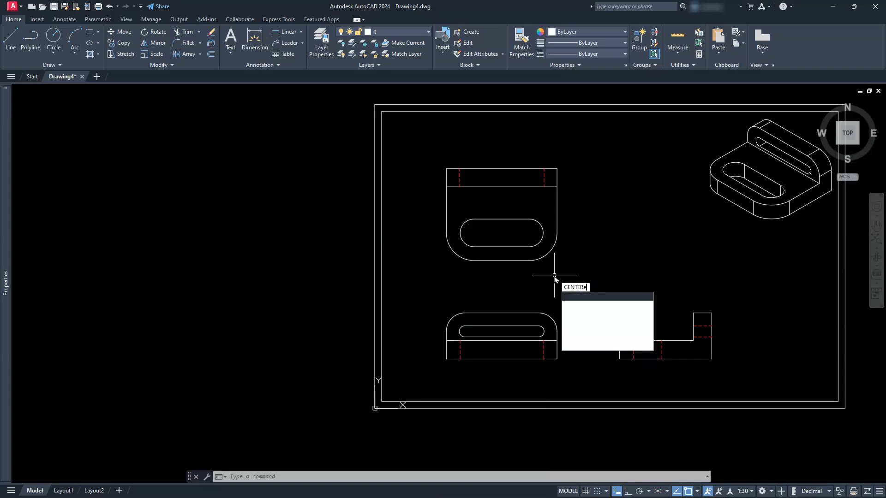
pyautogui.write('e')
pyautogui.press('Return')
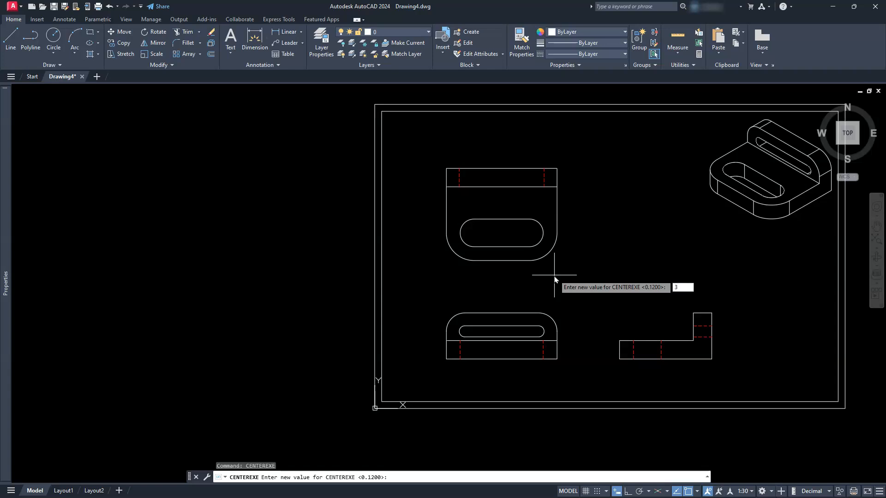
pyautogui.press('Return')
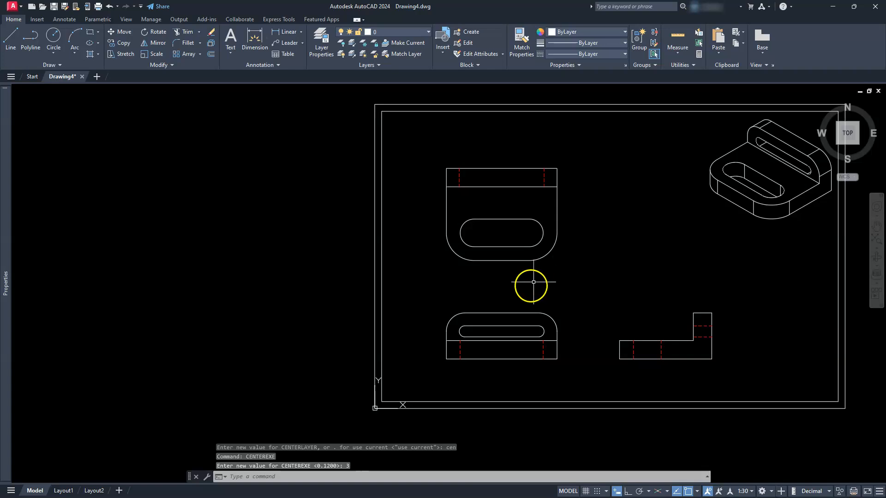
pyautogui.scroll(3, 533, 282)
pyautogui.moveTo(506, 381); pyautogui.dragTo(589, 302, button='middle')
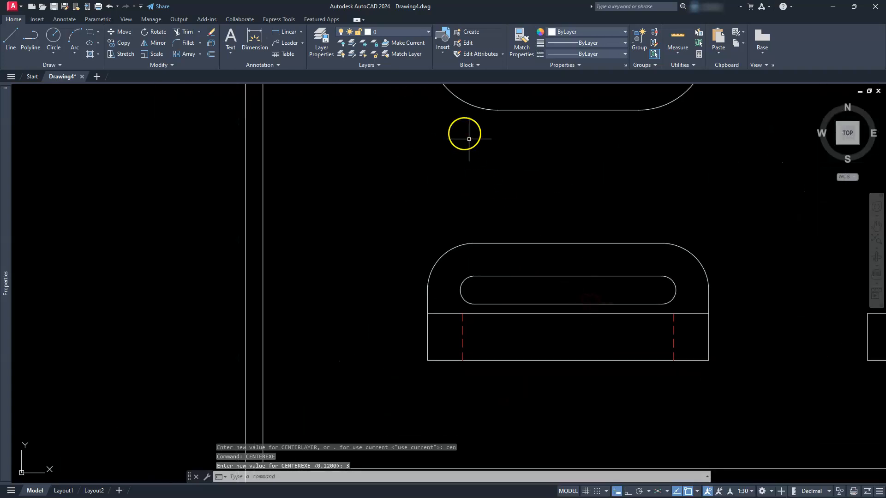
# - Add center marks to the two outer corner arcs of the front view and the two outer corner arcs of the top view
pyautogui.click(65, 20)
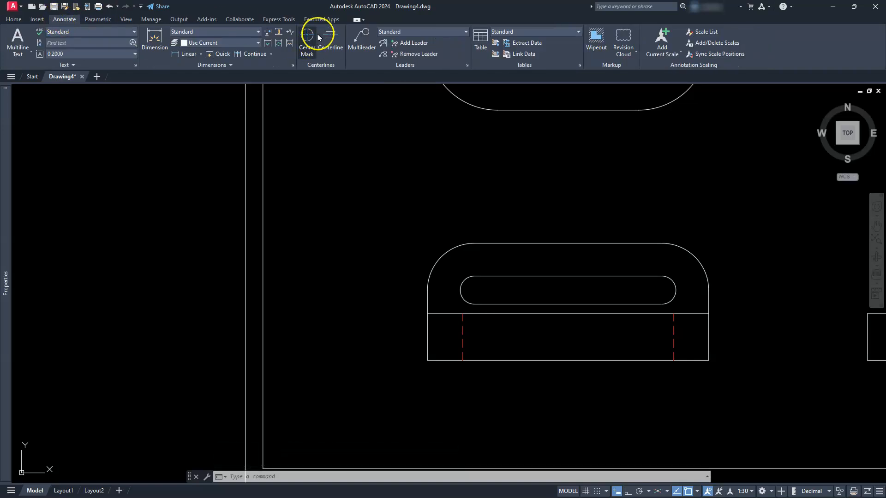
pyautogui.click(304, 39)
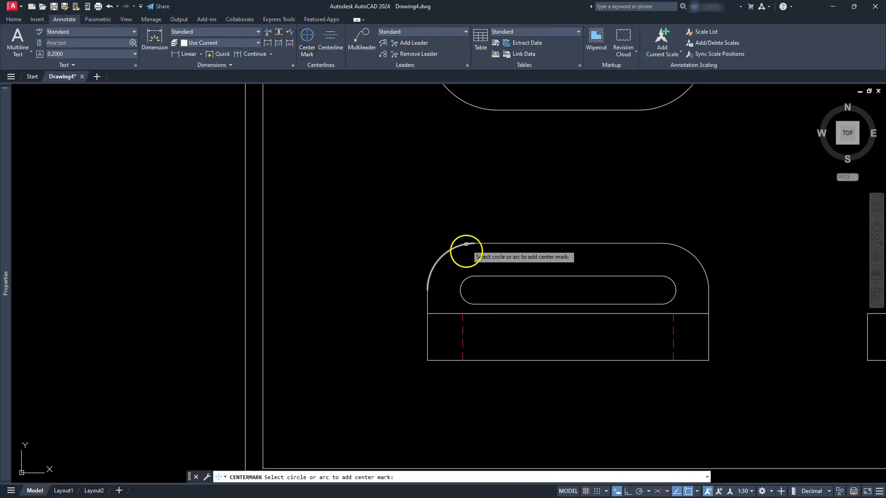
pyautogui.click(451, 252)
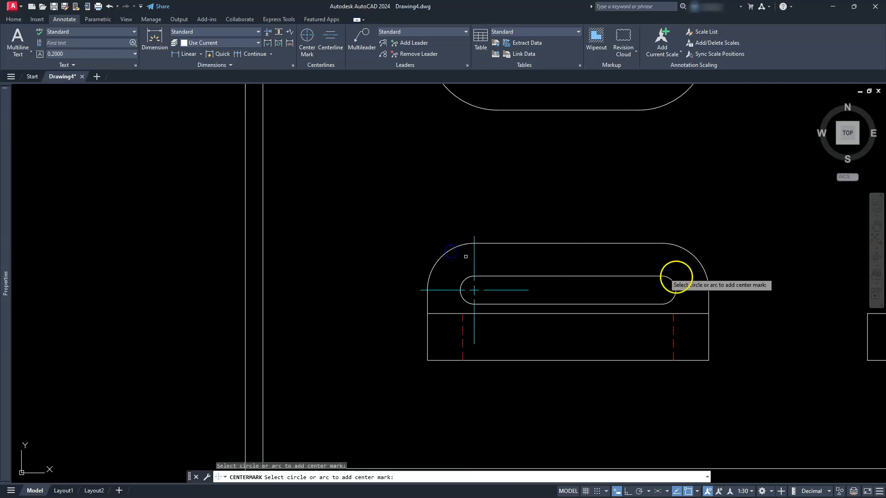
pyautogui.click(696, 258)
pyautogui.moveTo(550, 178); pyautogui.dragTo(558, 356, button='middle')
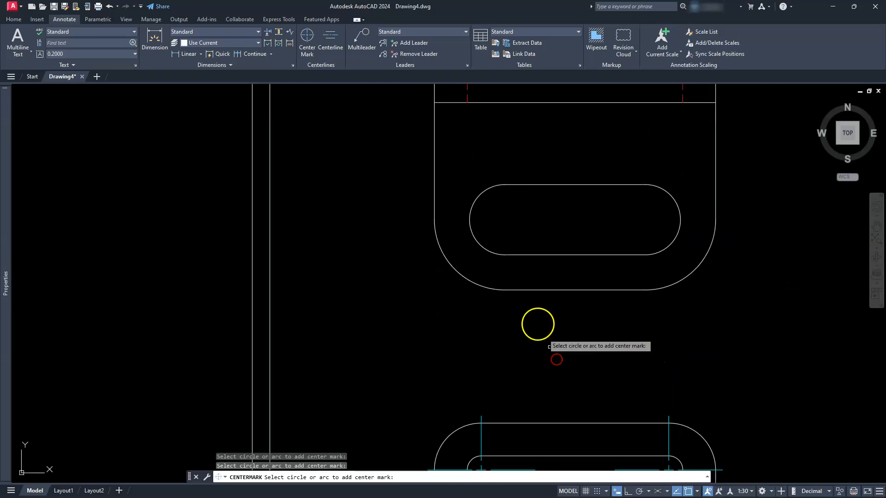
pyautogui.click(472, 280)
pyautogui.click(690, 274)
# - Add centerlines in the side view, one between the two vertical hidden lines and one between the two horizontal hidden lines
pyautogui.scroll(-2, 690, 274)
pyautogui.moveTo(688, 273); pyautogui.dragTo(534, 226, button='middle')
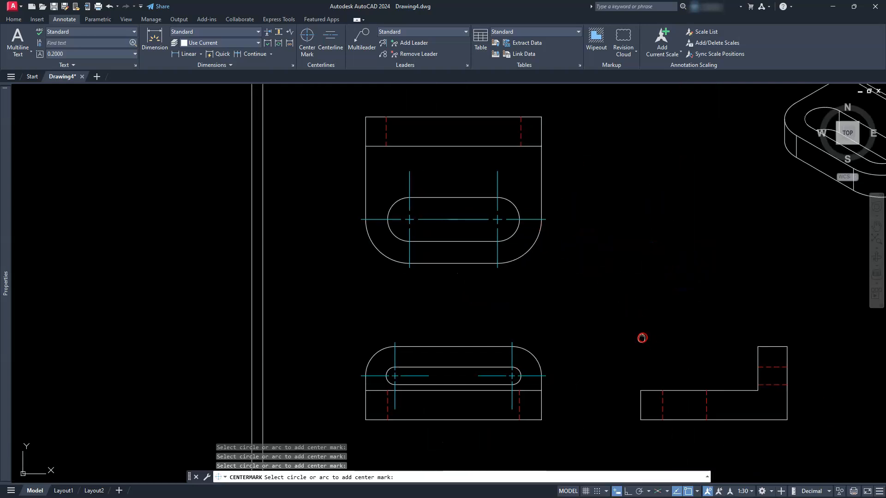
pyautogui.moveTo(642, 337); pyautogui.dragTo(616, 279, button='middle')
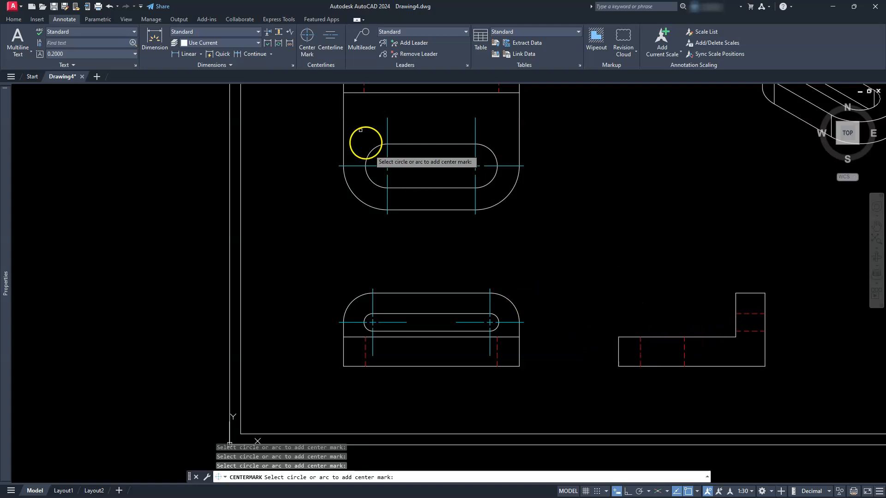
pyautogui.click(332, 39)
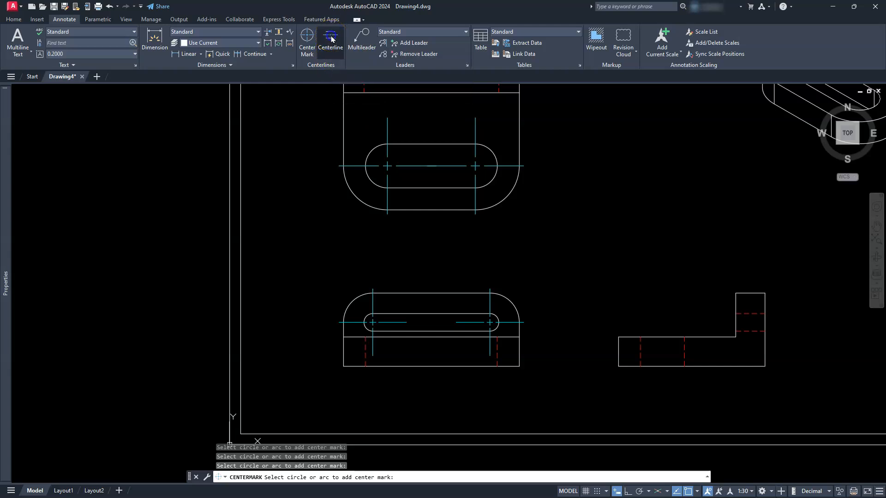
pyautogui.click(639, 356)
pyautogui.click(684, 355)
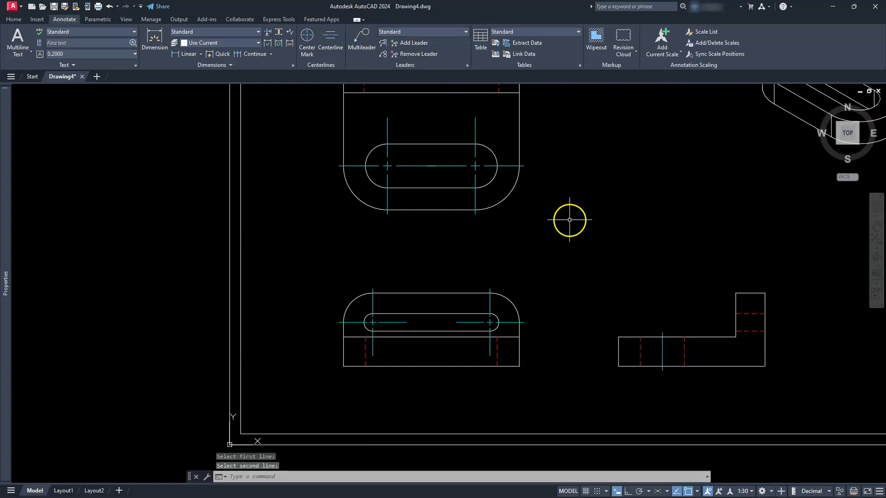
pyautogui.press('Return')
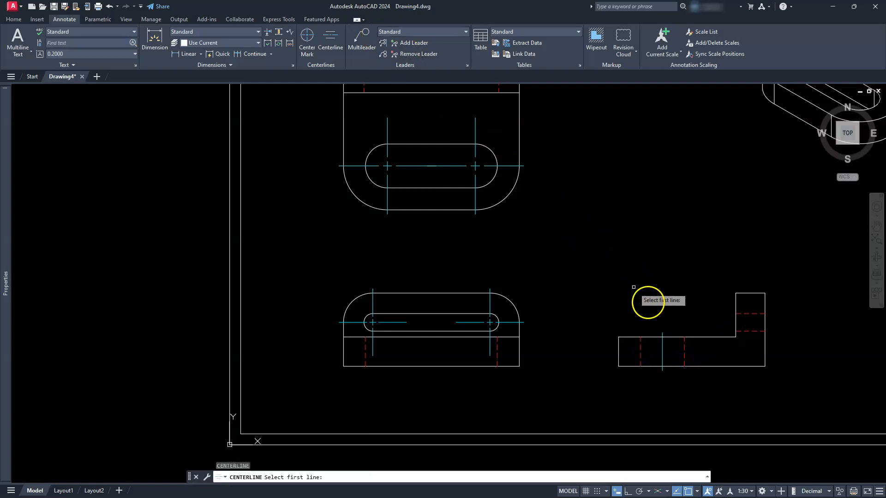
pyautogui.click(742, 333)
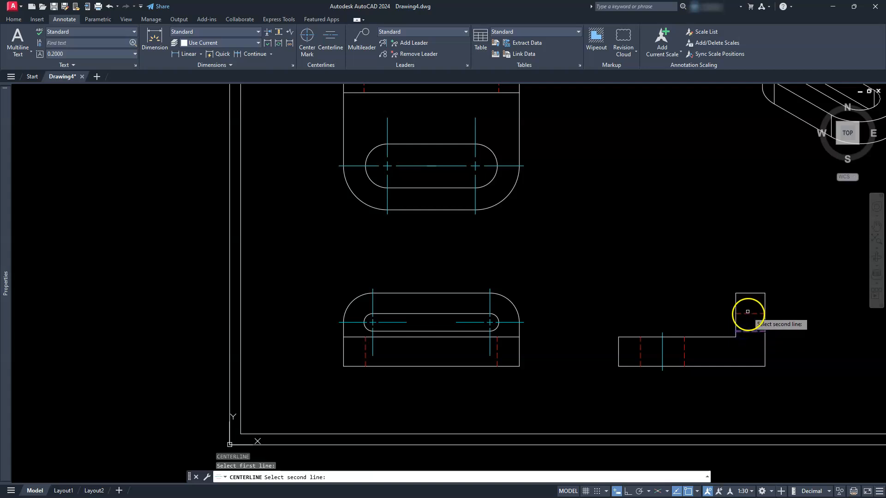
pyautogui.press('Escape')
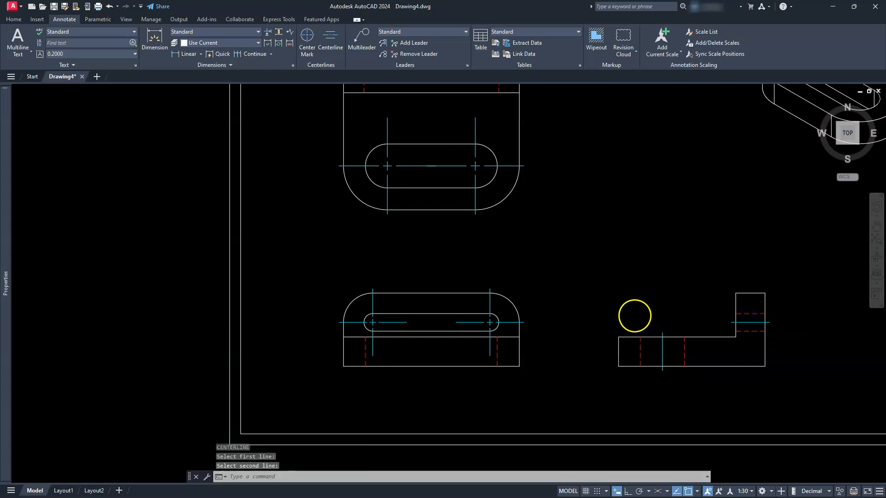
pyautogui.scroll(-2, 636, 315)
pyautogui.press('Escape')
pyautogui.press('Escape')
# - Add a centerline along the front view's slot, using the horizontal lines of its two center marks as references
pyautogui.moveTo(521, 324)
pyautogui.mouseDown(button='middle')
pyautogui.moveTo(550, 358)
pyautogui.moveTo(551, 345)
pyautogui.mouseUp(button='middle')
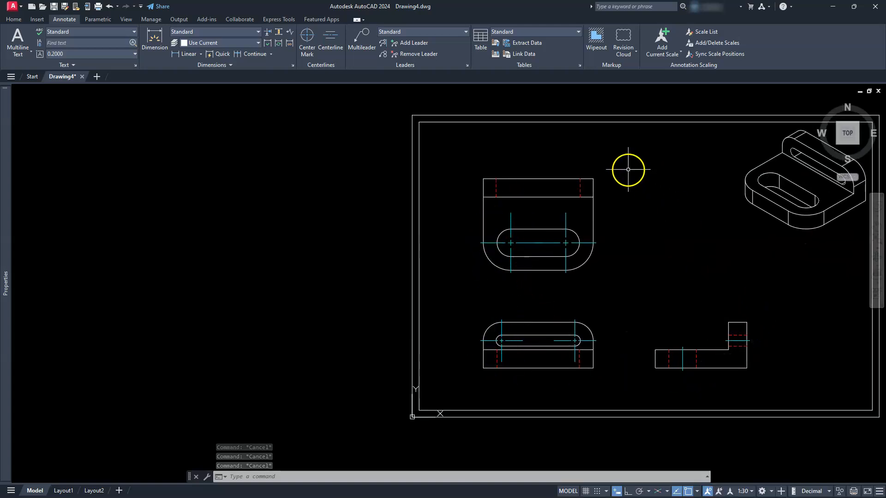
pyautogui.scroll(6, 511, 361)
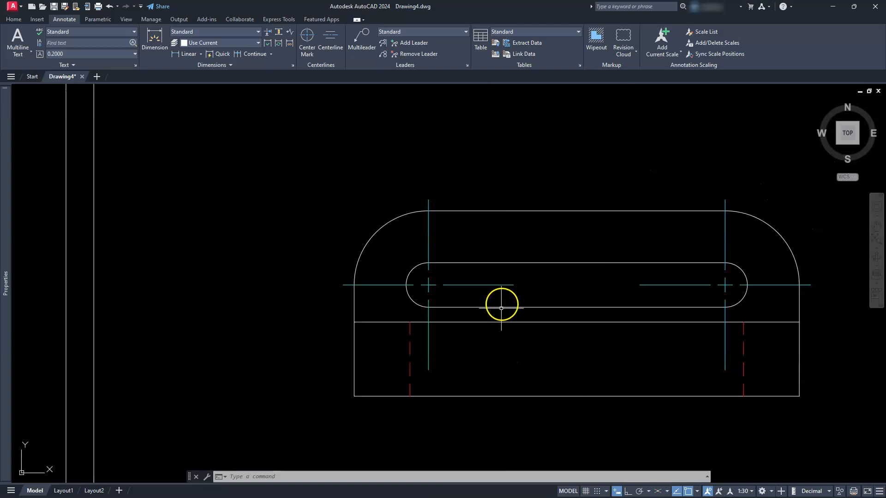
pyautogui.click(331, 34)
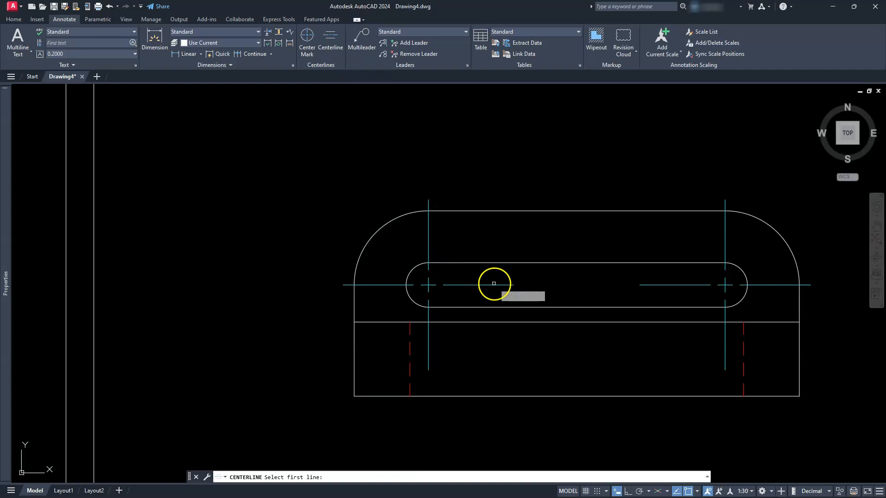
pyautogui.click(496, 284)
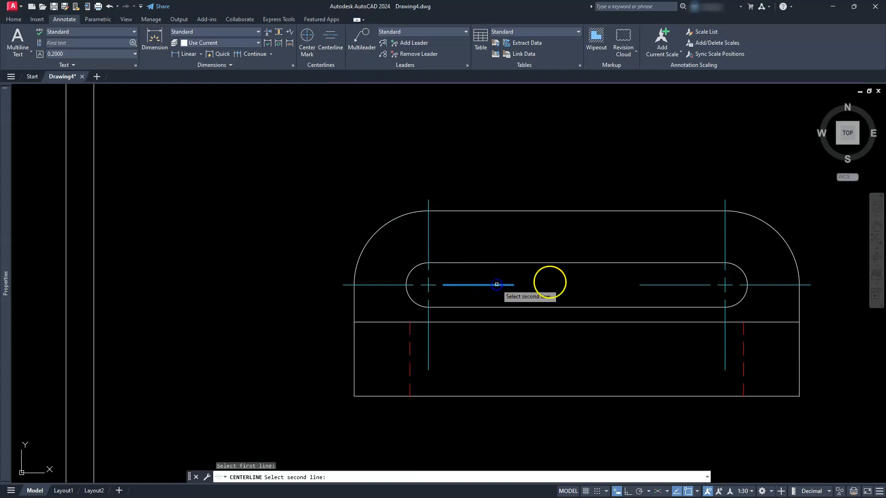
pyautogui.click(653, 286)
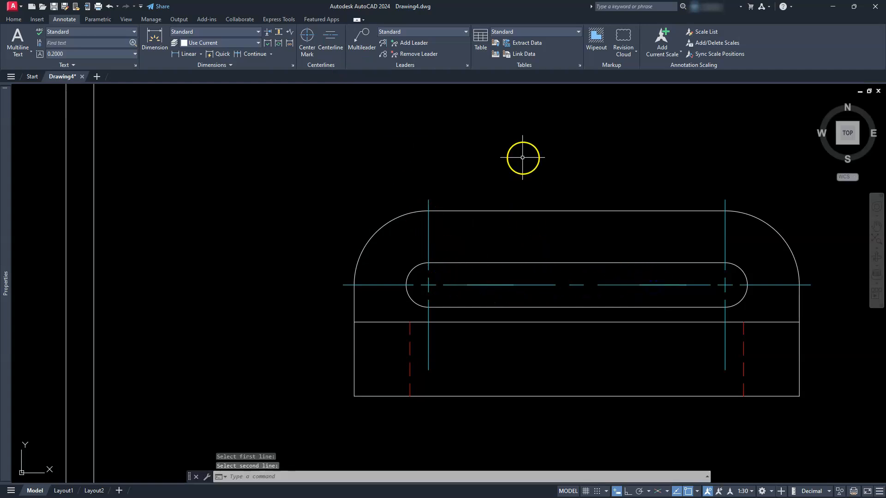
# - Make the Annotative dimension style current and suppress trailing zeros in its linear primary units
pyautogui.scroll(-5, 513, 144)
pyautogui.moveTo(494, 152); pyautogui.dragTo(504, 287, button='middle')
pyautogui.moveTo(483, 334); pyautogui.dragTo(484, 324, button='middle')
pyautogui.scroll(2, 483, 324)
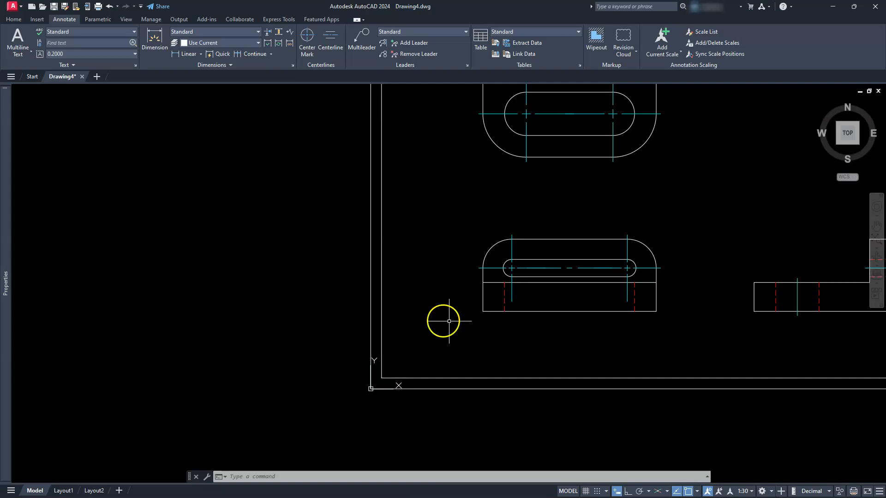
pyautogui.click(292, 68)
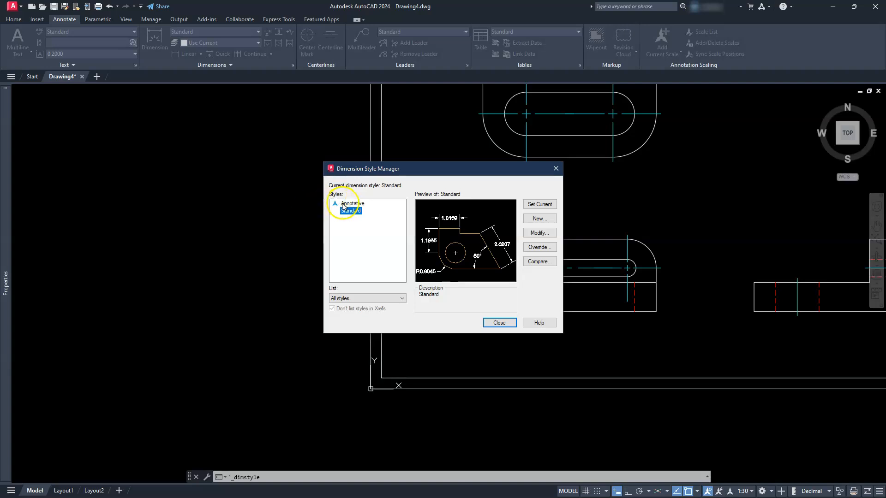
pyautogui.doubleClick(345, 203)
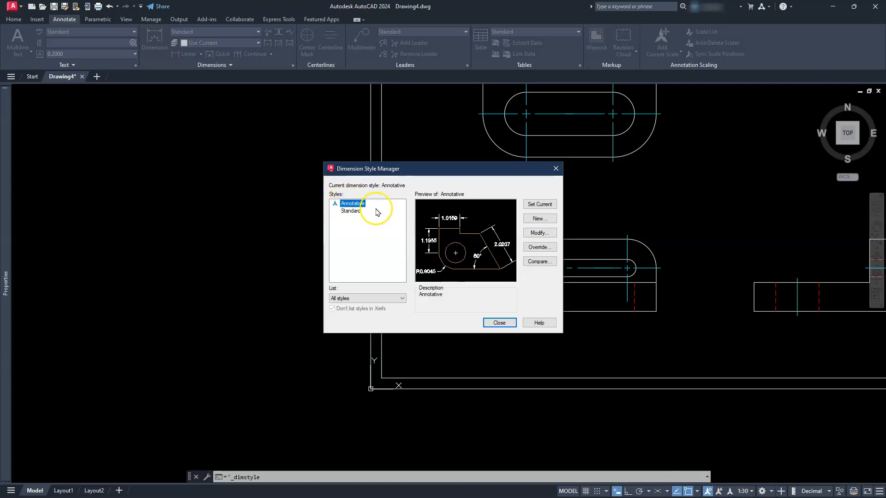
pyautogui.click(538, 233)
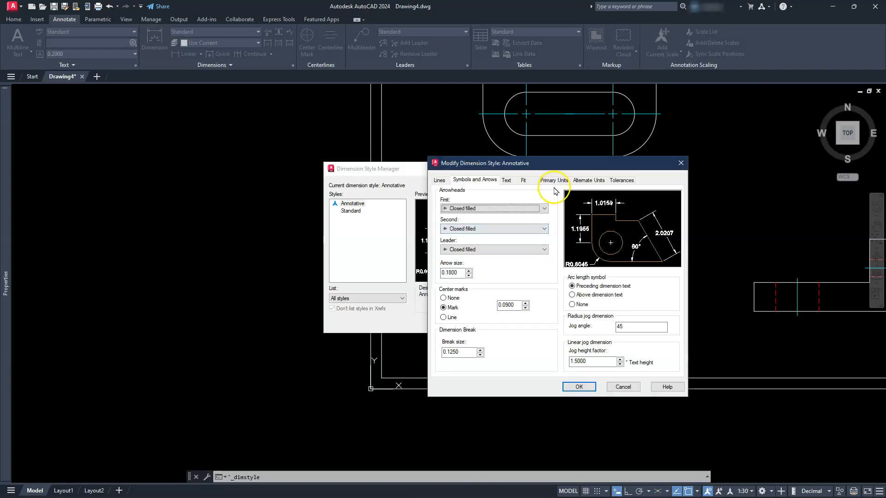
pyautogui.click(554, 180)
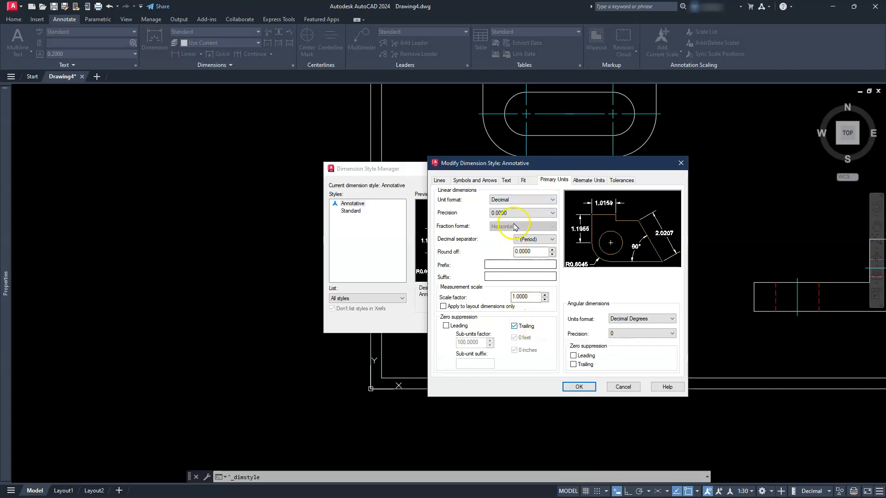
# - Set the Annotative dimension style's text height to .125 and its center marks to None, and save the style
pyautogui.click(522, 180)
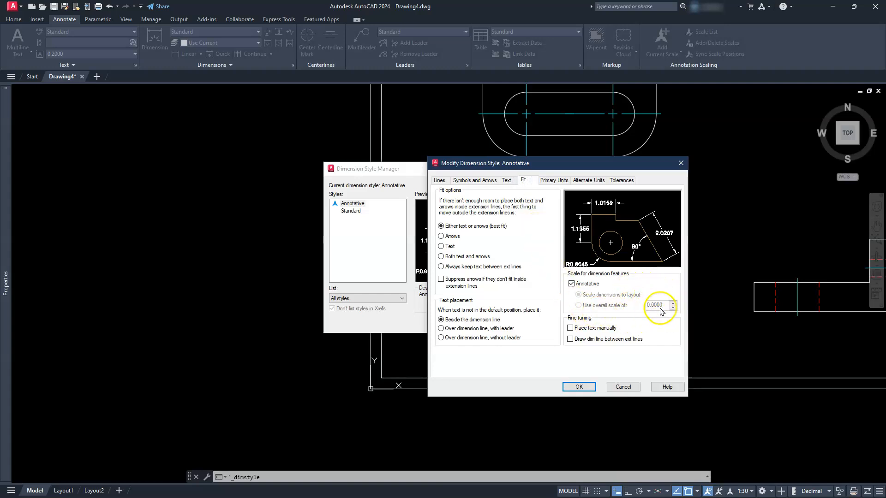
pyautogui.click(507, 181)
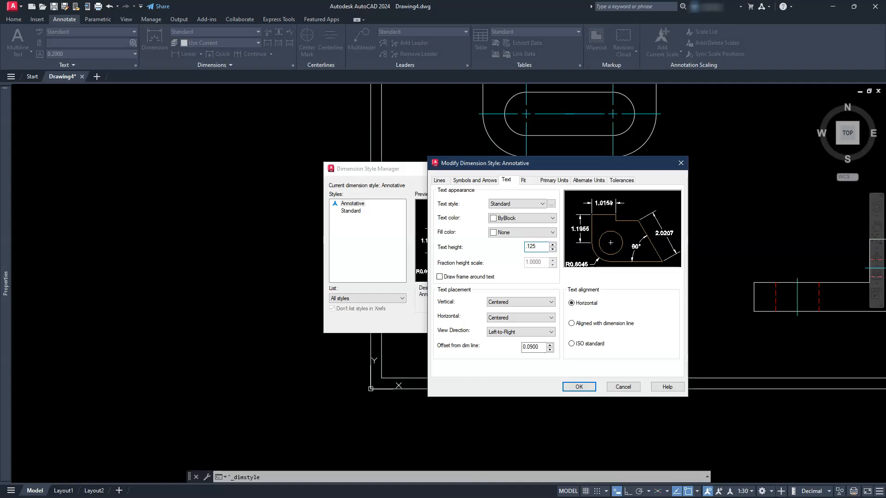
pyautogui.click(472, 181)
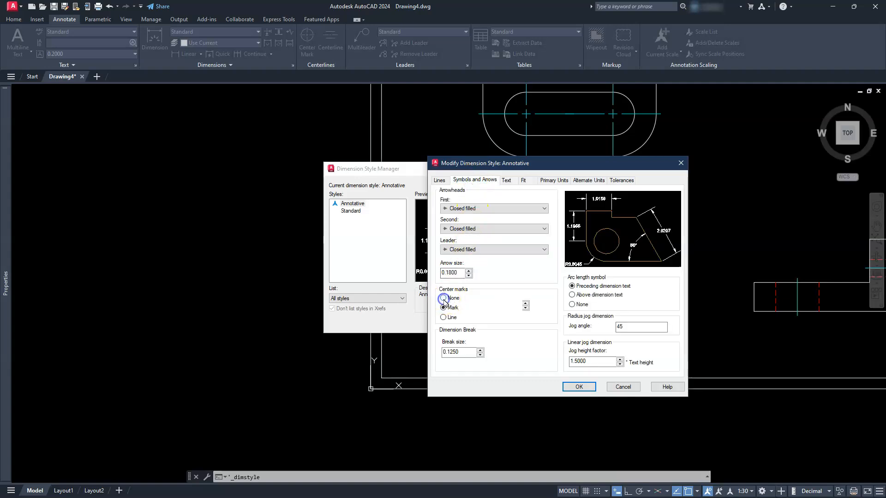
pyautogui.click(452, 274)
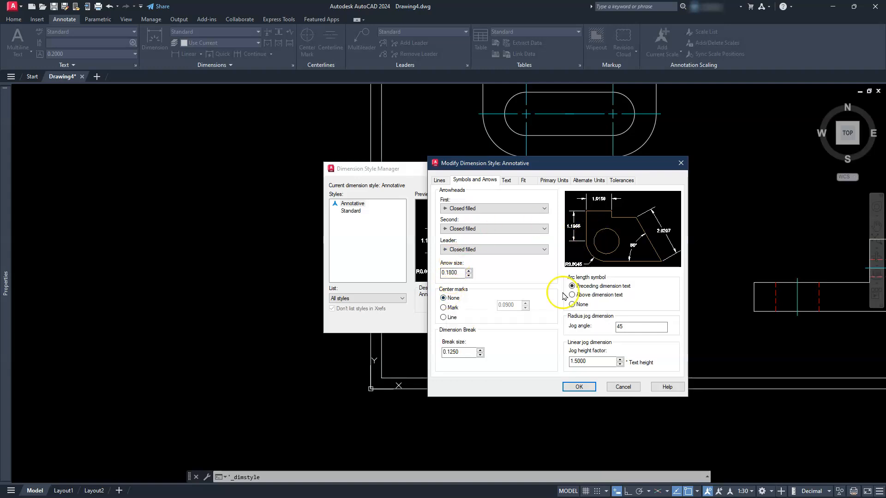
pyautogui.click(579, 388)
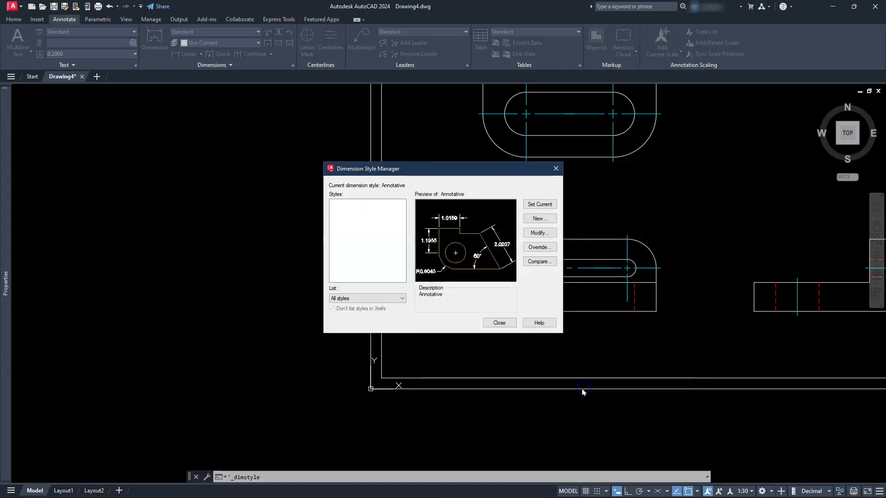
pyautogui.click(502, 324)
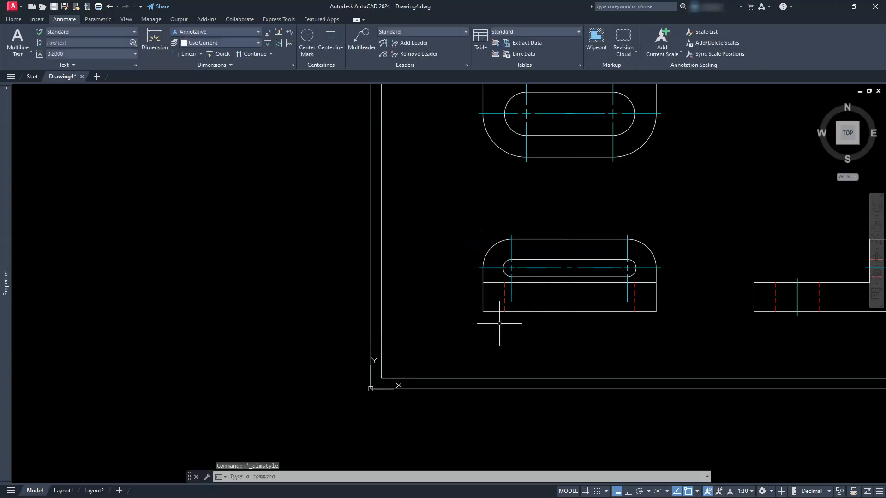
# - Add a linear dimension for the side view's overall bottom width, placed below the view
pyautogui.scroll(-3, 491, 323)
pyautogui.moveTo(621, 332); pyautogui.dragTo(541, 320, button='middle')
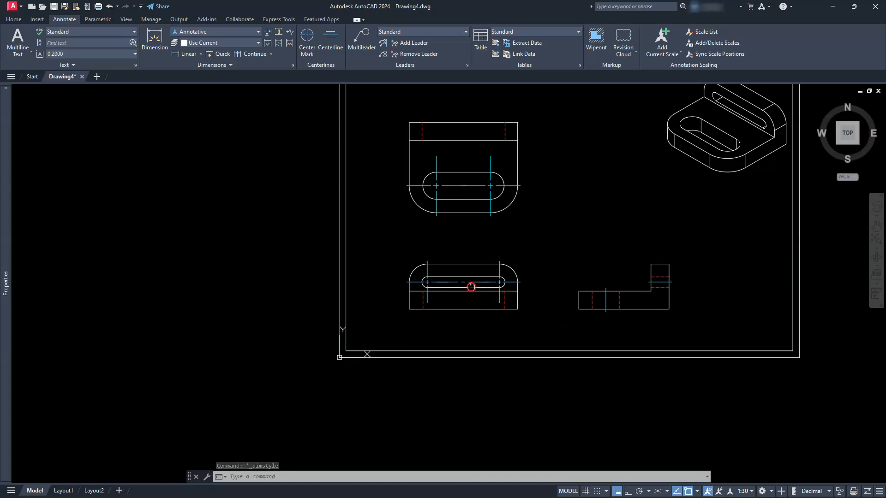
pyautogui.moveTo(471, 283); pyautogui.dragTo(530, 330, button='middle')
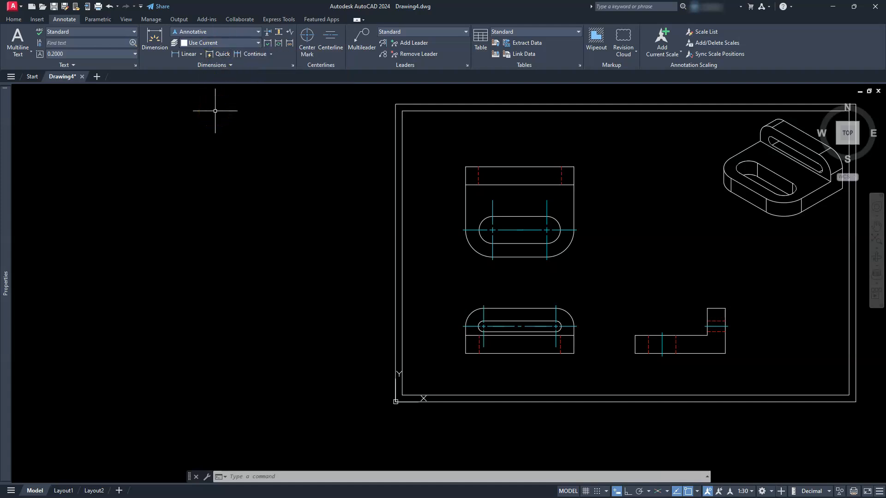
pyautogui.click(189, 58)
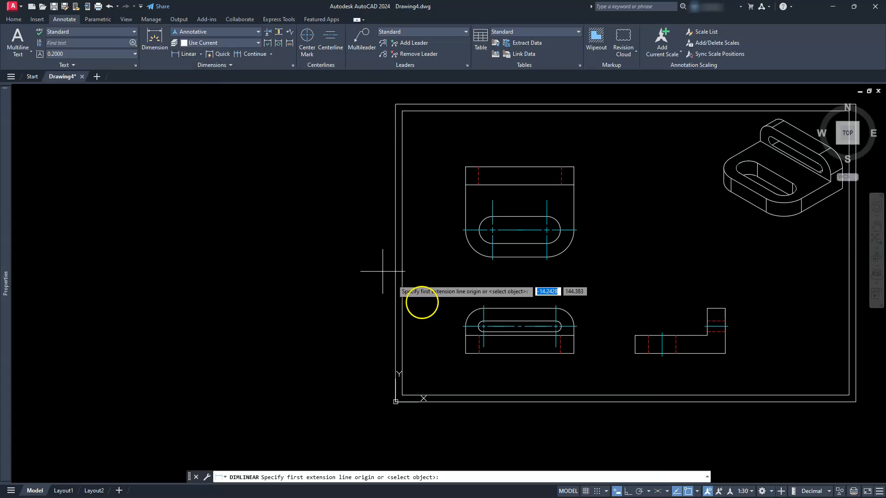
pyautogui.scroll(2, 455, 339)
pyautogui.moveTo(580, 321); pyautogui.dragTo(421, 282, button='middle')
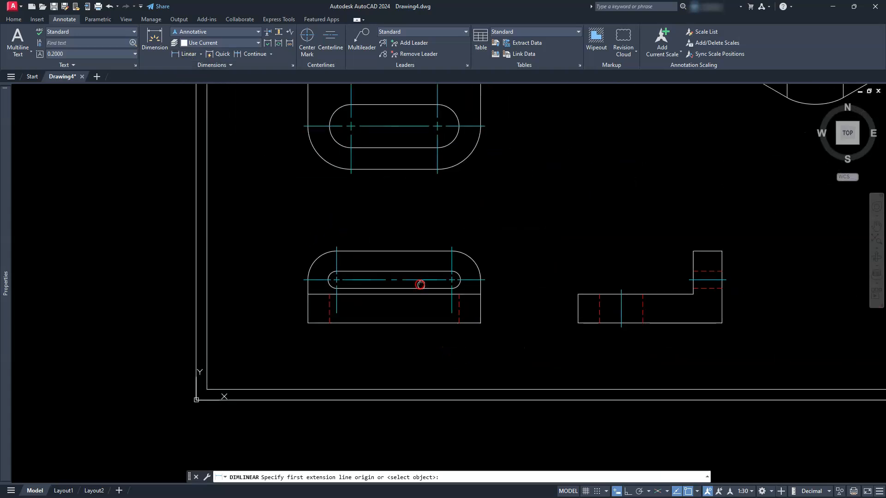
pyautogui.click(578, 322)
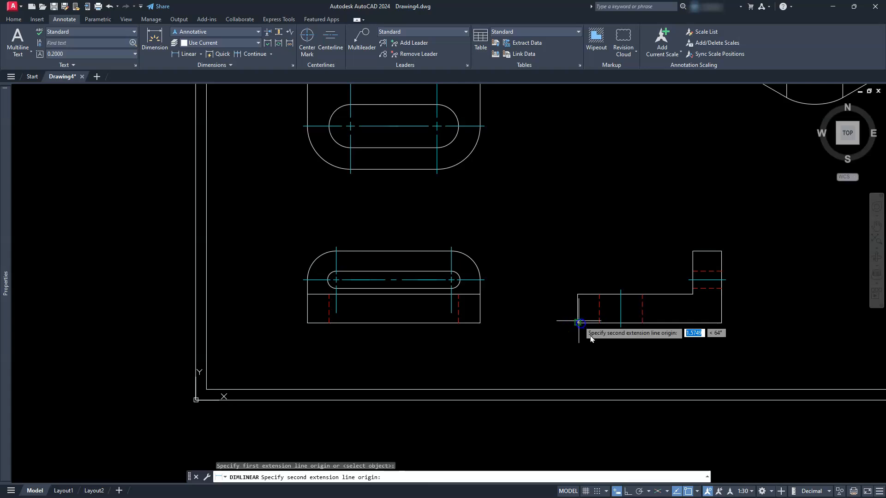
pyautogui.click(722, 322)
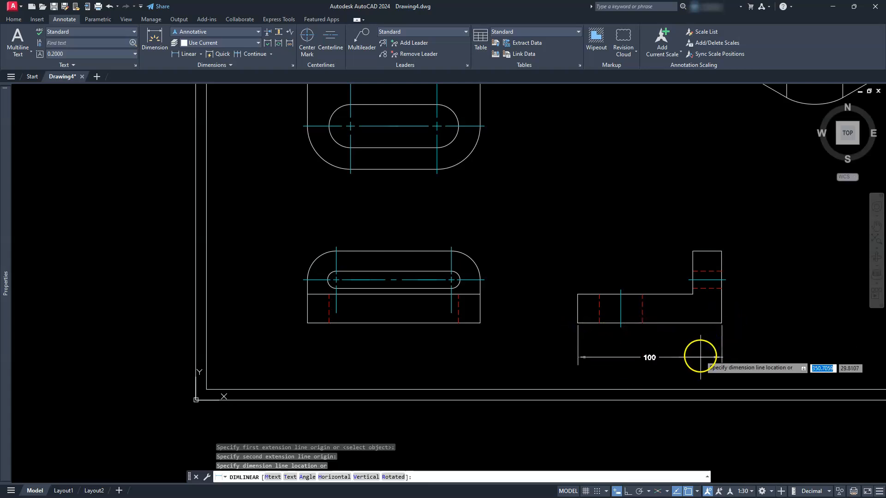
pyautogui.click(700, 353)
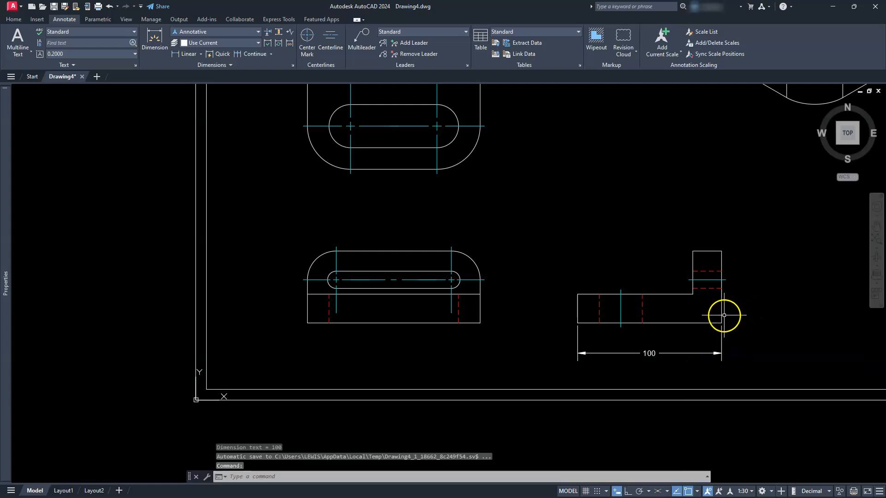
# - Add a linear dimension for the side view's overall height, placed to the right of the view
pyautogui.click(177, 55)
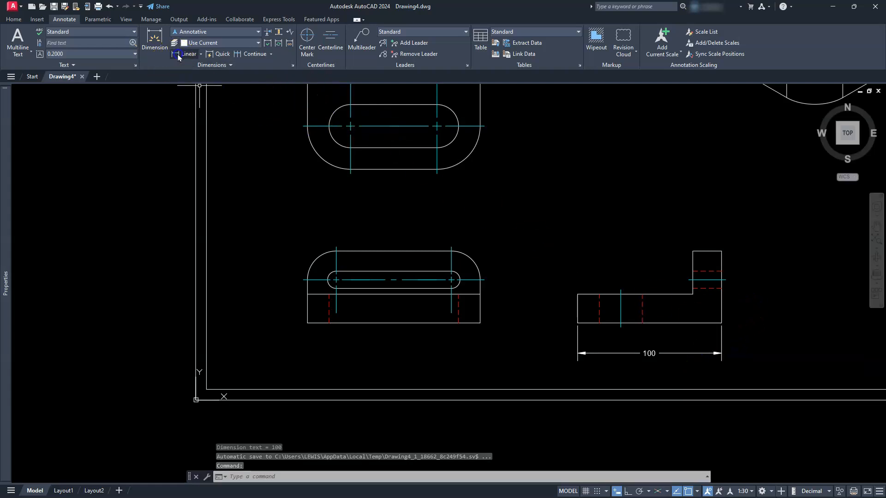
pyautogui.click(721, 314)
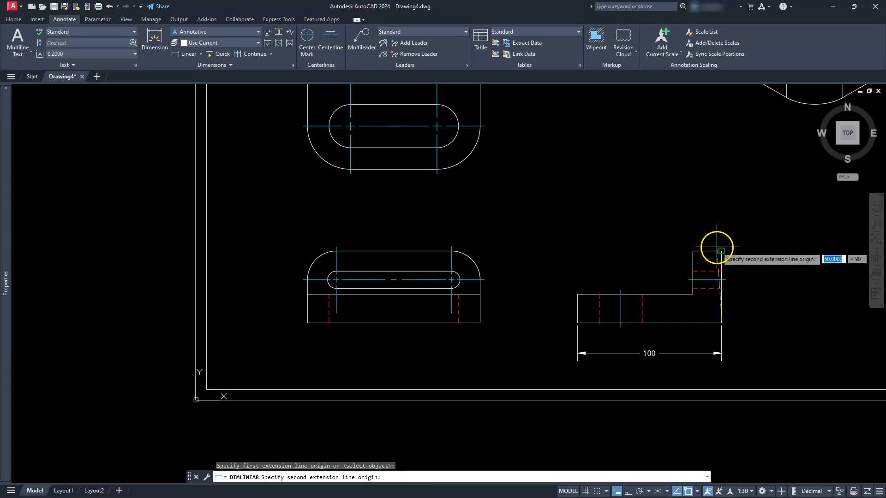
pyautogui.click(719, 251)
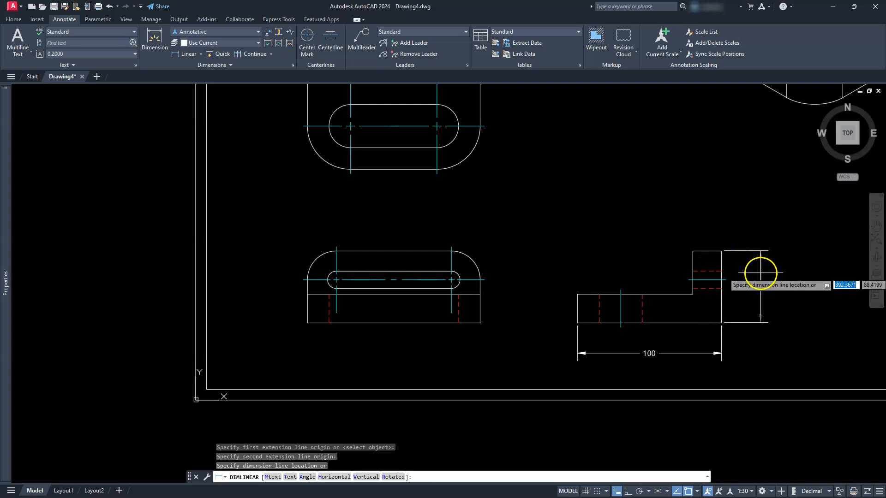
pyautogui.click(756, 274)
# - Add a vertical linear dimension from the front view's bottom edge to its slot centerline, placed left of the view
pyautogui.scroll(5, 425, 369)
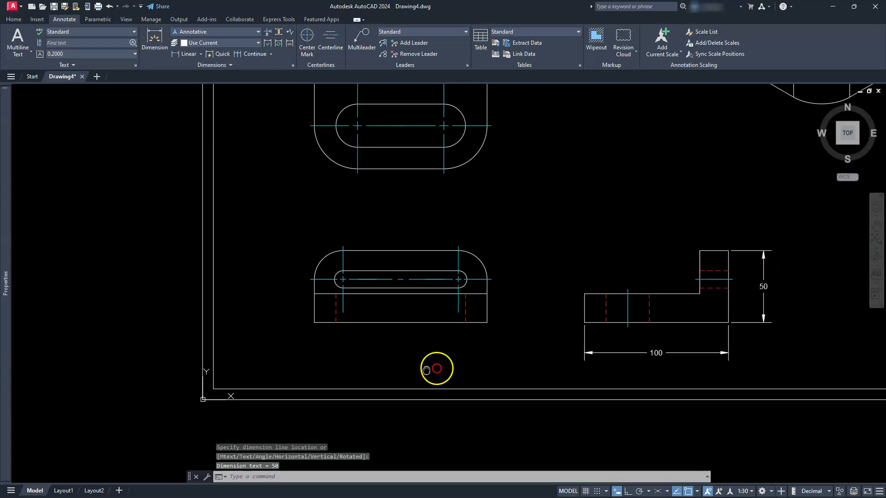
pyautogui.moveTo(444, 345); pyautogui.dragTo(463, 382, button='middle')
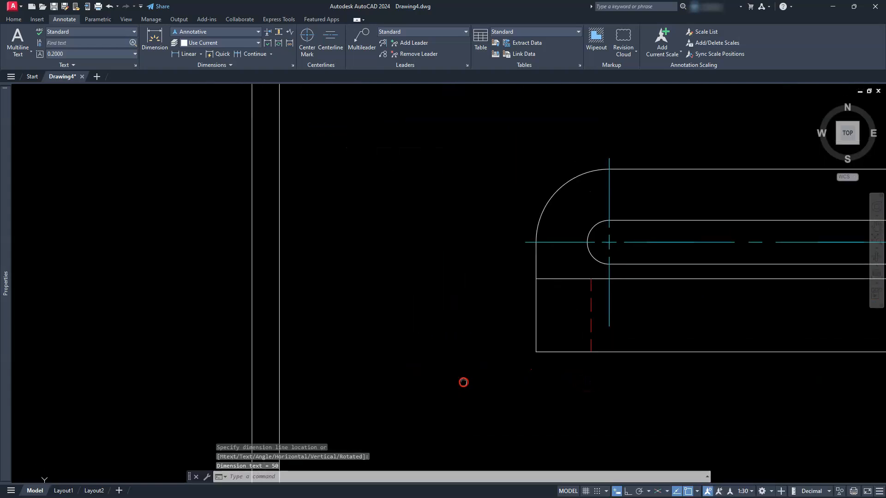
pyautogui.scroll(-2, 549, 255)
pyautogui.moveTo(549, 255); pyautogui.dragTo(504, 301, button='middle')
pyautogui.scroll(-2, 503, 301)
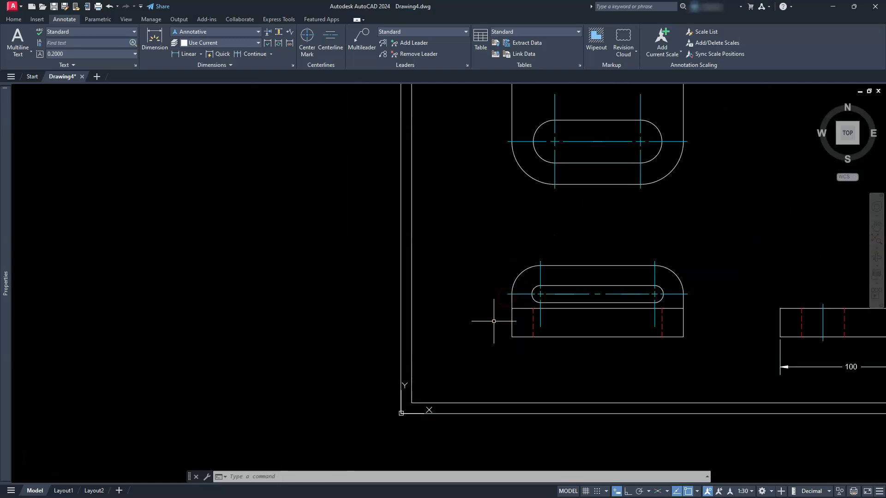
pyautogui.click(177, 54)
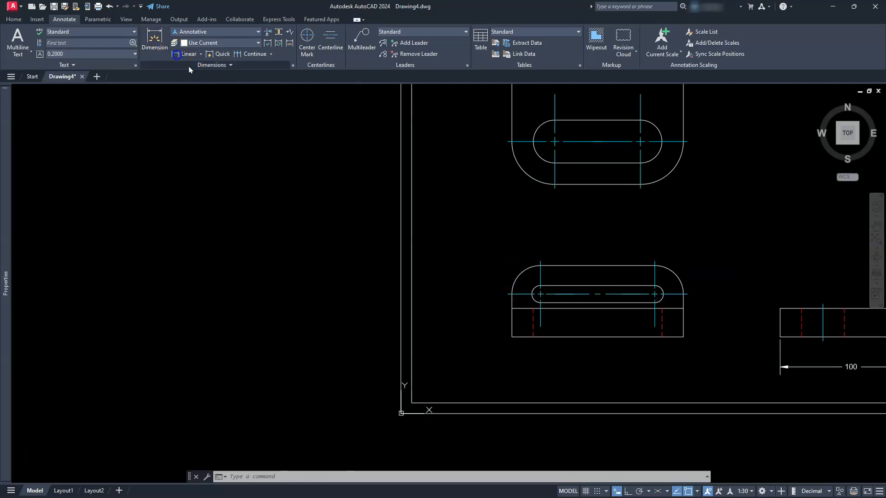
pyautogui.click(518, 339)
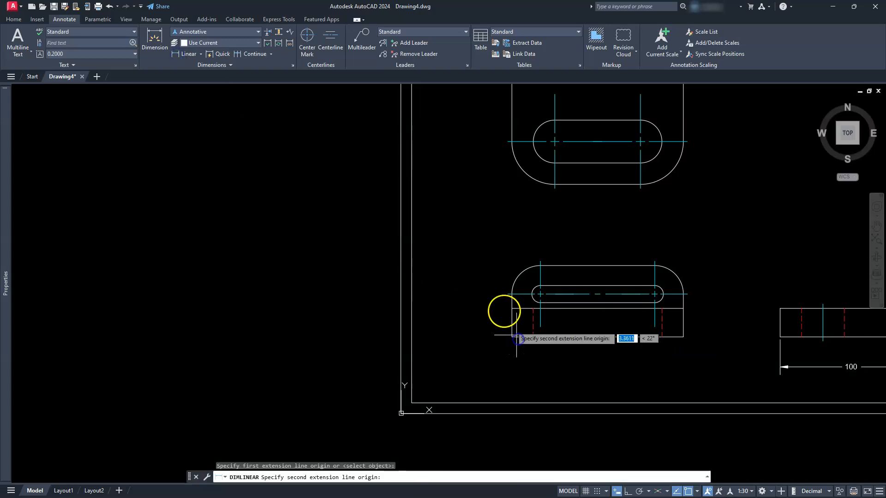
pyautogui.click(508, 294)
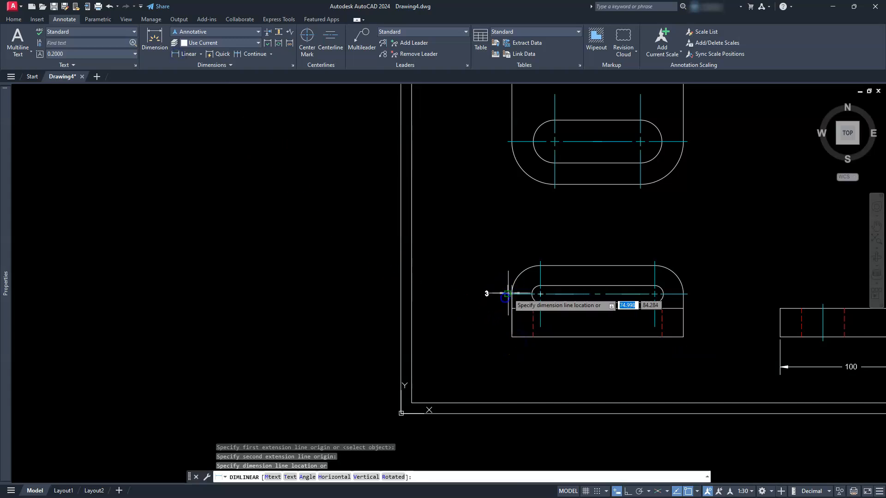
pyautogui.click(482, 323)
# - Add a horizontal linear dimension from the front view's left edge to the slot's left center mark, placed above the view
pyautogui.scroll(4, 527, 290)
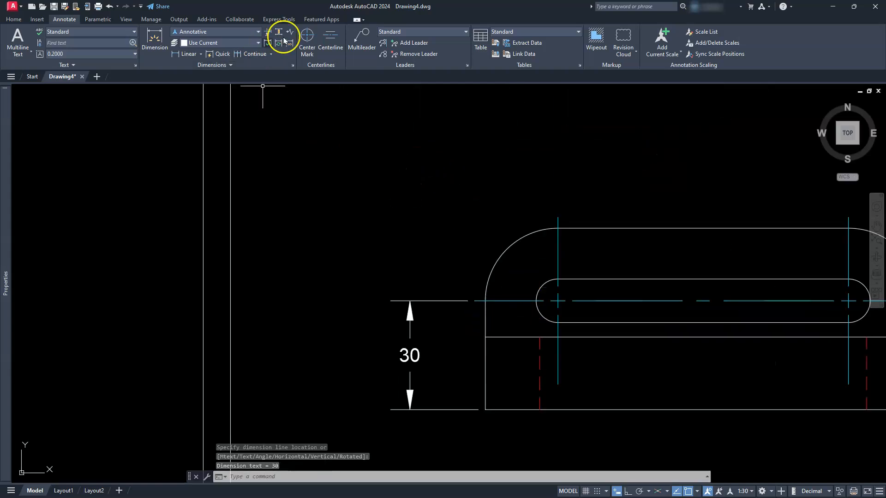
pyautogui.click(176, 53)
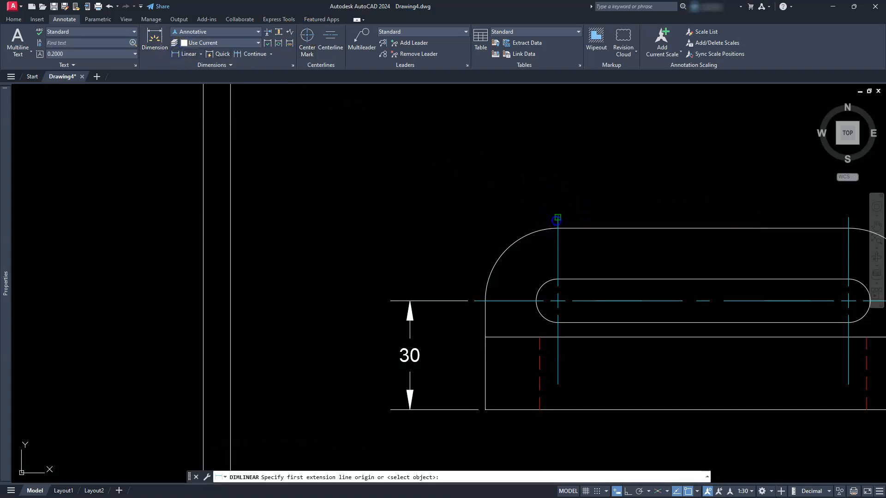
pyautogui.click(557, 217)
pyautogui.click(484, 301)
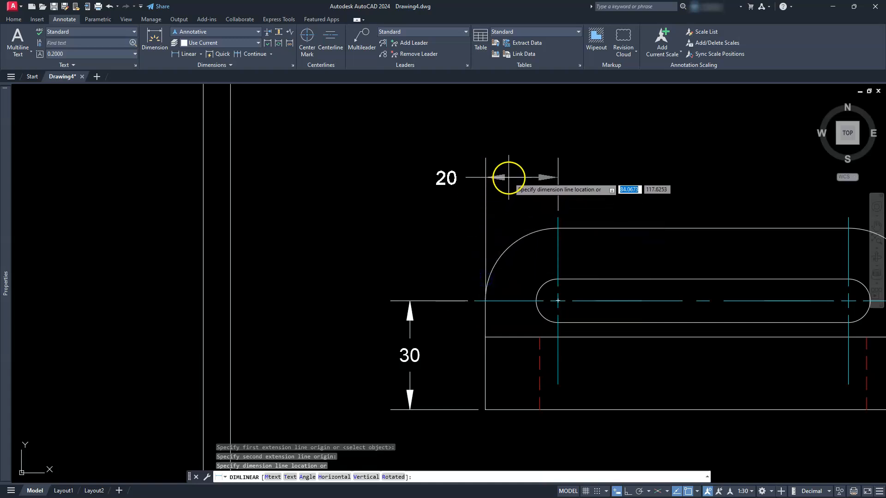
pyautogui.click(506, 178)
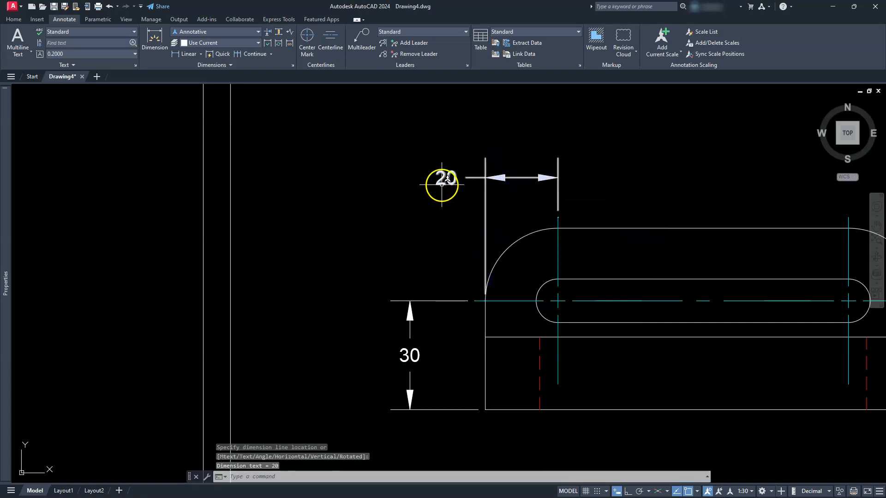
# - Add a linear dimension between the front view slot's two center marks, aligned with the adjacent edge-to-center dimension above the view
pyautogui.moveTo(639, 195); pyautogui.dragTo(498, 223, button='middle')
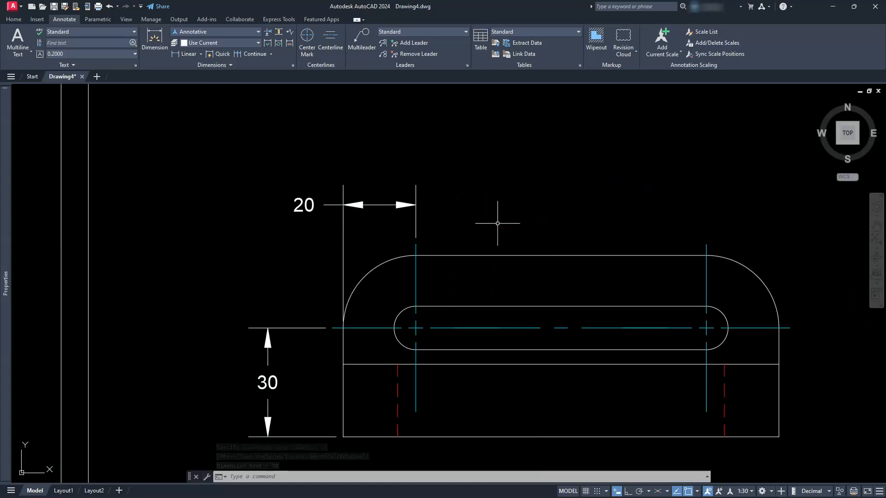
pyautogui.scroll(-2, 497, 223)
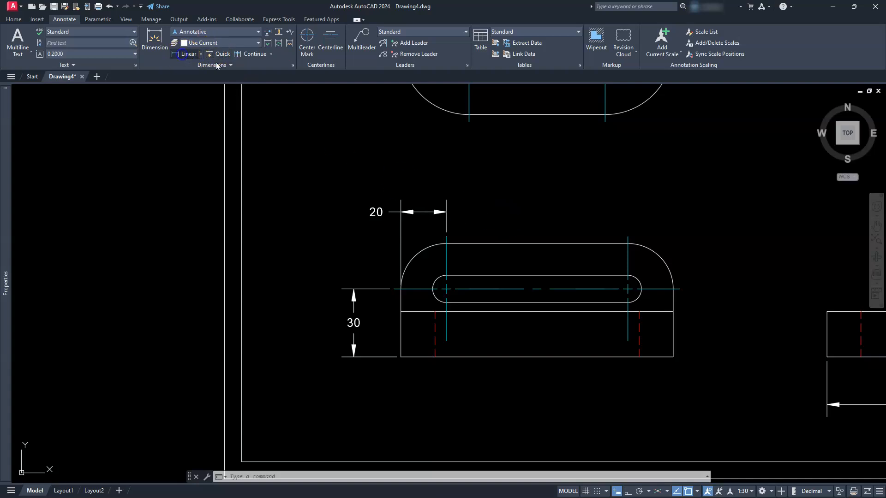
pyautogui.click(446, 238)
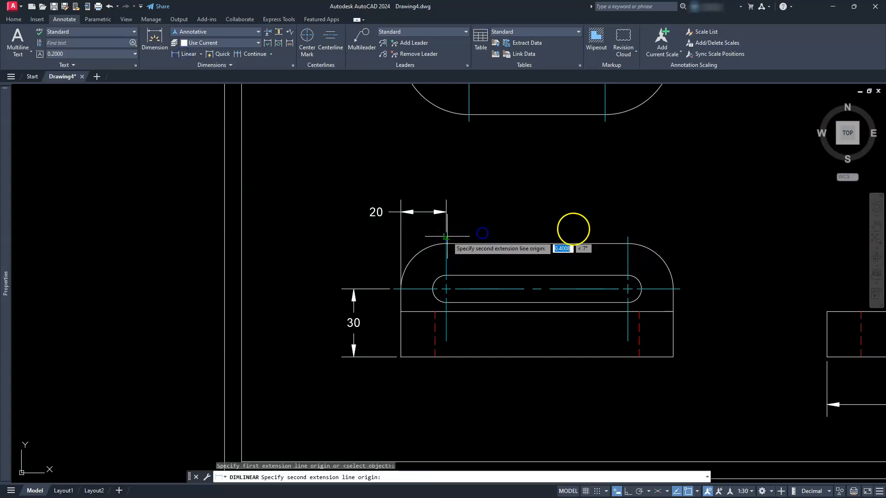
pyautogui.click(626, 238)
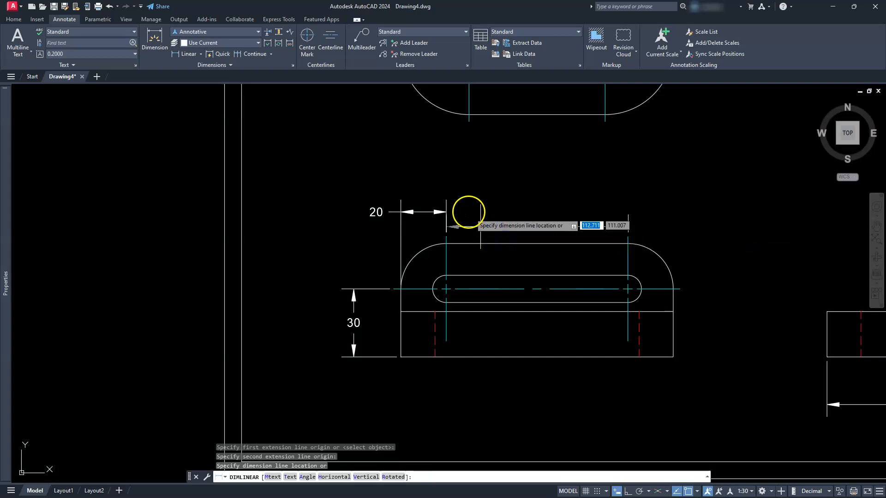
pyautogui.click(451, 211)
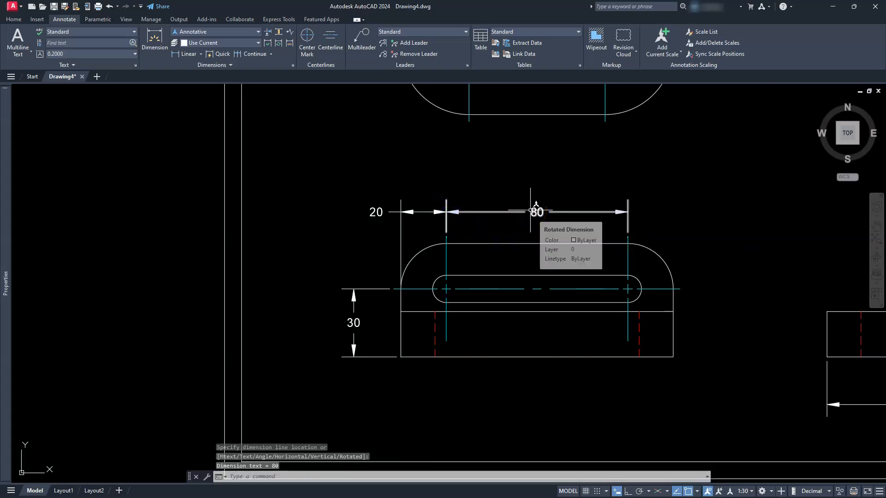
# - Add a radius dimension to the front view's upper-right rounded corner, placed outside the view
pyautogui.moveTo(640, 266); pyautogui.dragTo(537, 255, button='middle')
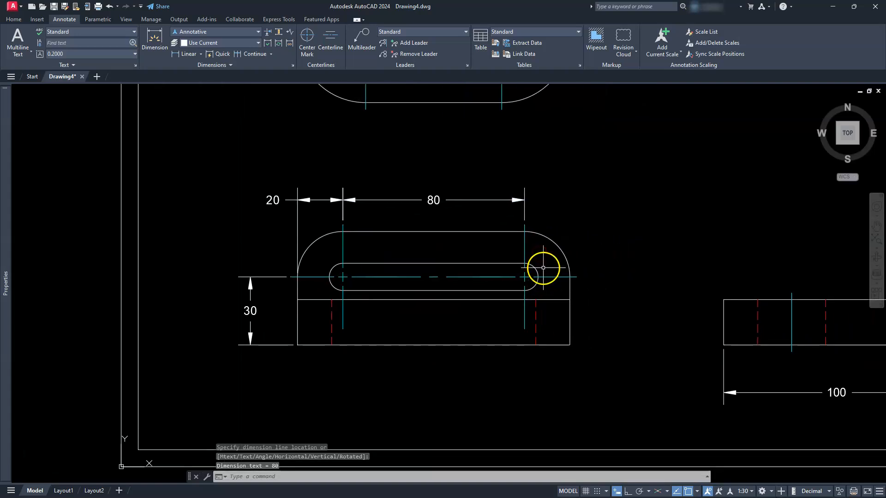
pyautogui.click(201, 55)
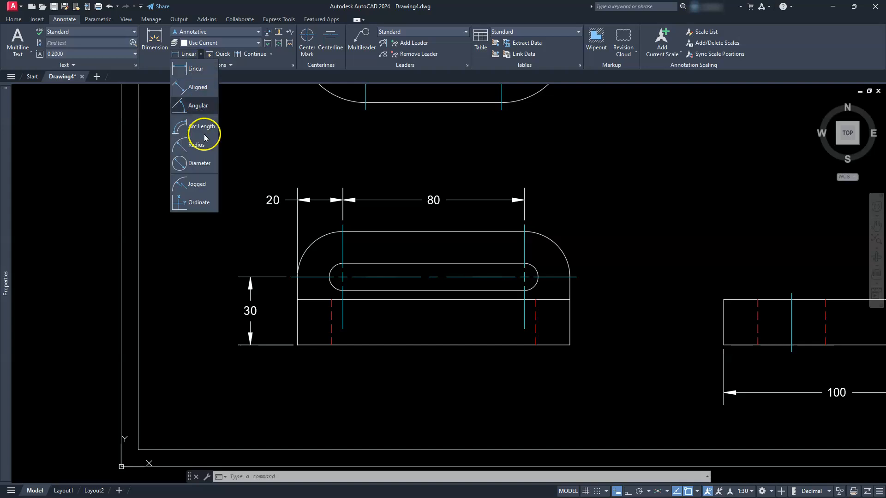
pyautogui.click(197, 145)
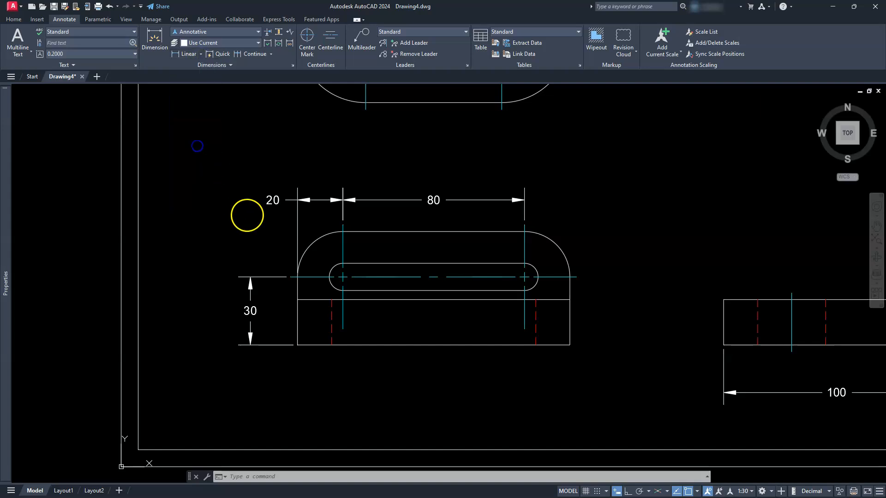
pyautogui.click(550, 239)
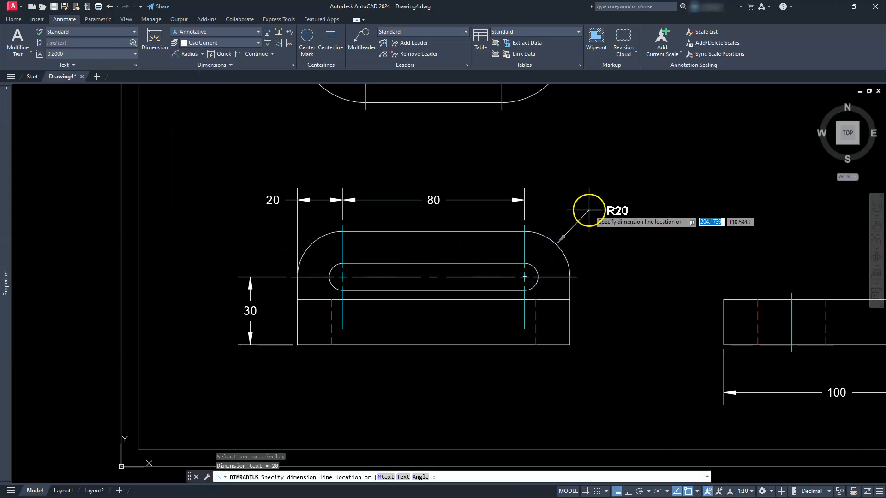
pyautogui.click(585, 209)
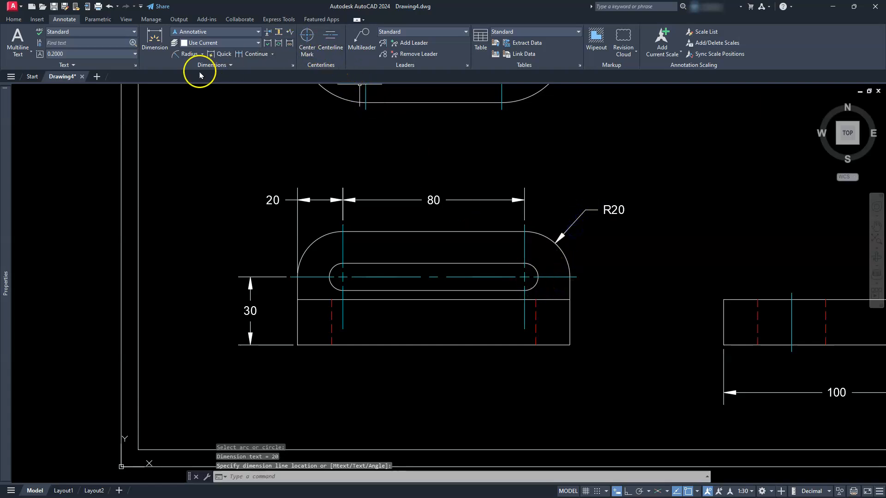
# - Add a radius dimension to the right end arc of the front view's slot, placed to the right of the view
pyautogui.click(190, 54)
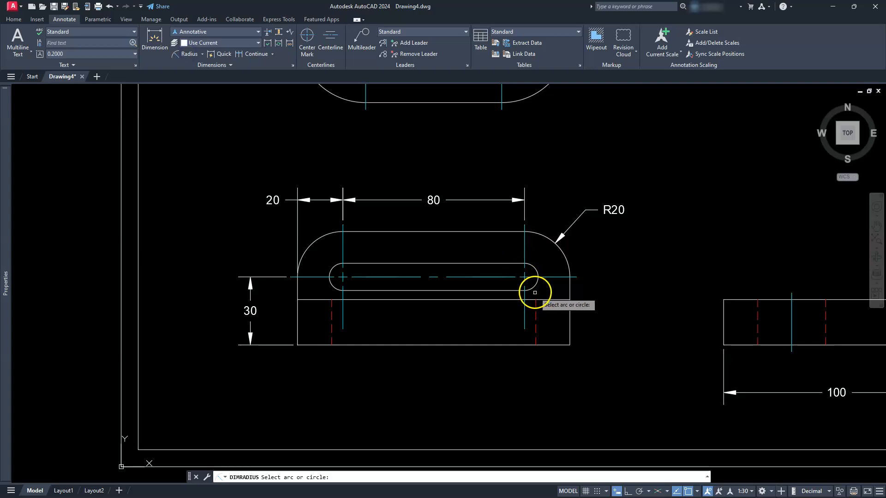
pyautogui.click(535, 285)
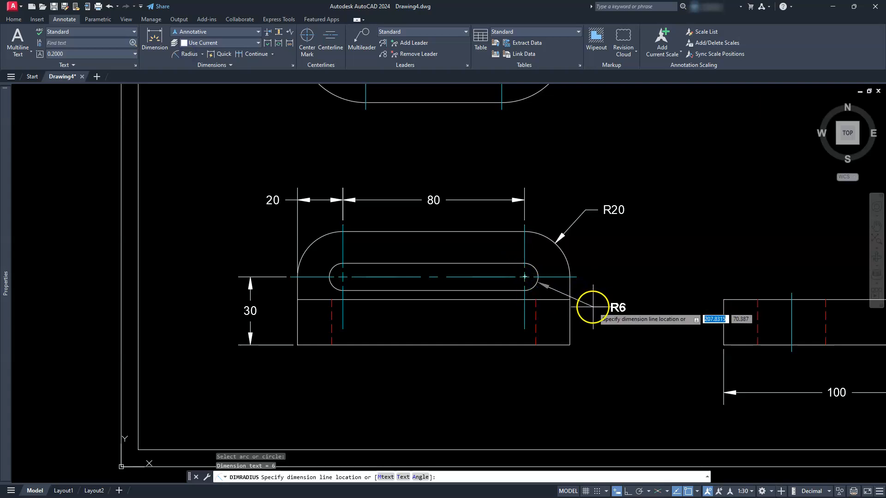
pyautogui.click(592, 307)
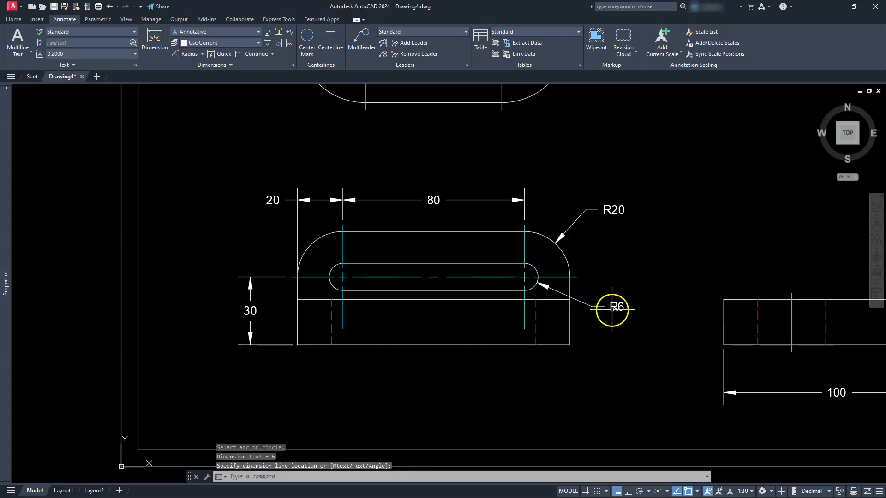
# - Add a vertical linear dimension from the top view's upper edge to its slot centerline, placed left of the view
pyautogui.scroll(-2, 613, 283)
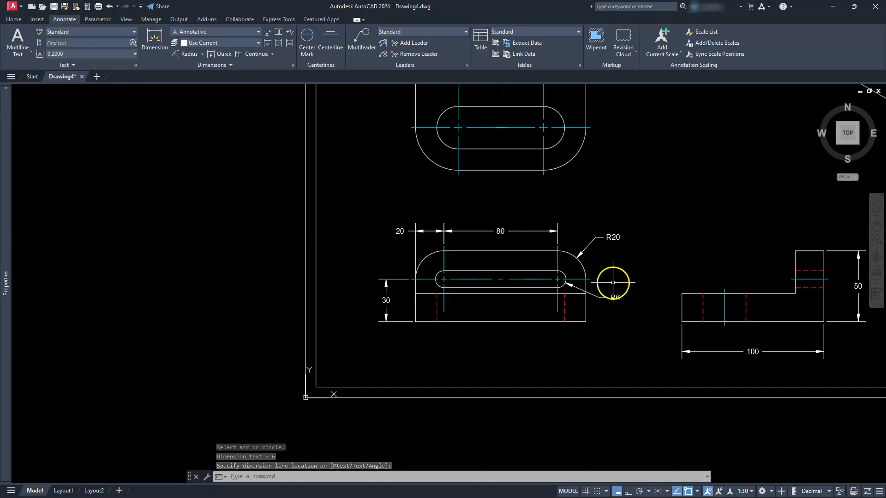
pyautogui.moveTo(588, 253); pyautogui.dragTo(595, 341, button='middle')
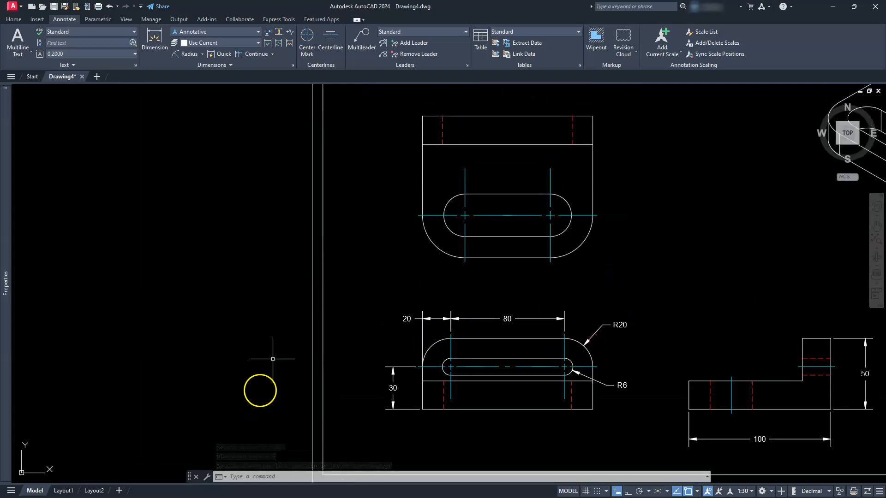
pyautogui.moveTo(404, 219); pyautogui.dragTo(411, 253, button='middle')
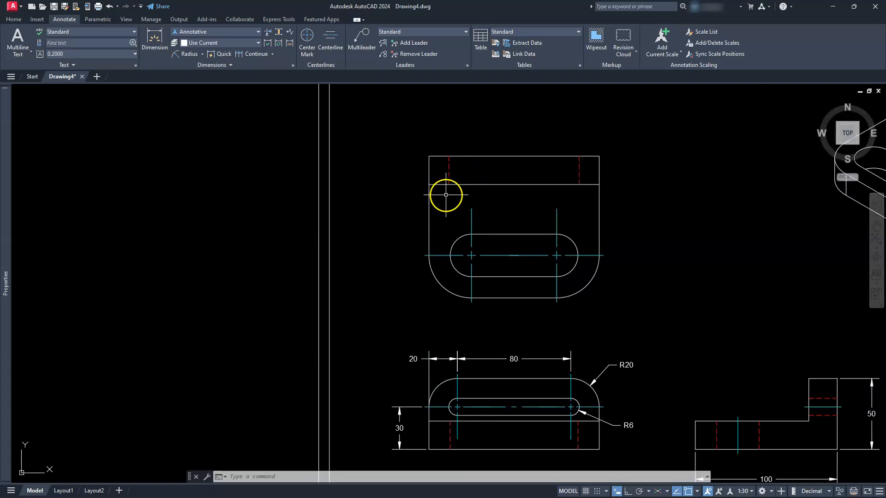
pyautogui.click(203, 56)
pyautogui.click(192, 69)
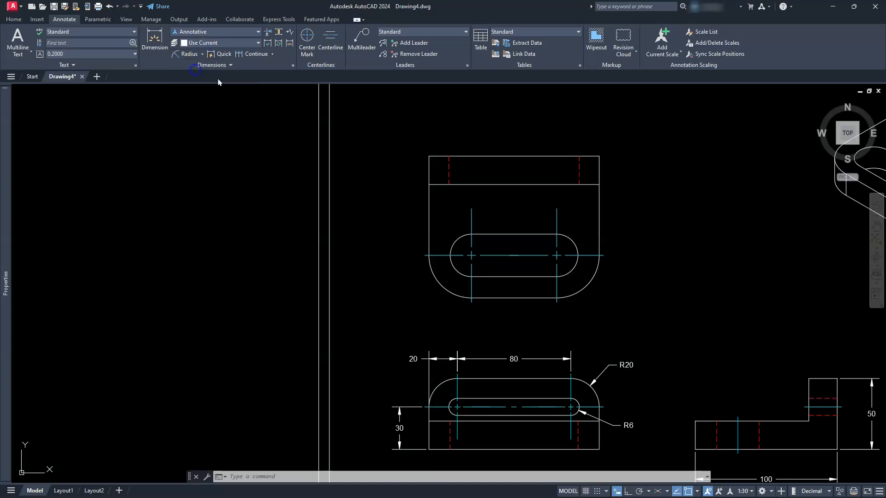
pyautogui.click(428, 156)
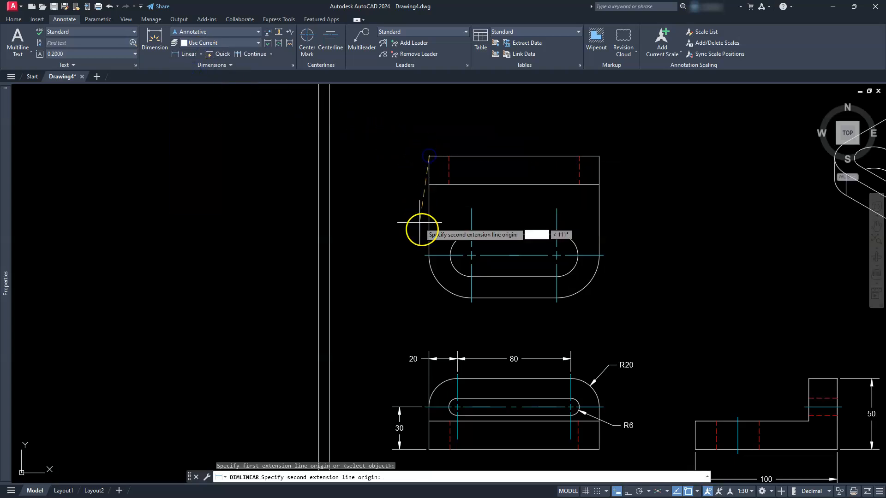
pyautogui.click(425, 255)
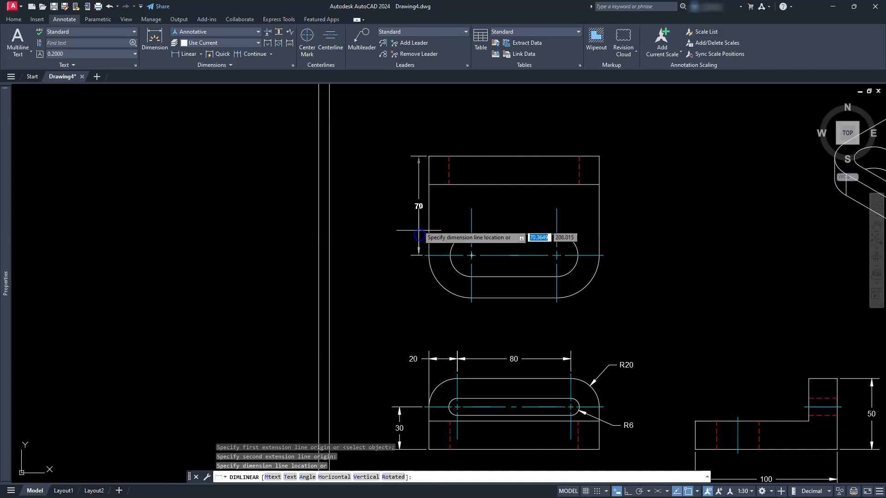
pyautogui.click(399, 212)
pyautogui.click(408, 227)
pyautogui.click(471, 276)
# - Add a horizontal linear dimension from the top view's left edge to its slot's left center, placed below the view
pyautogui.click(181, 54)
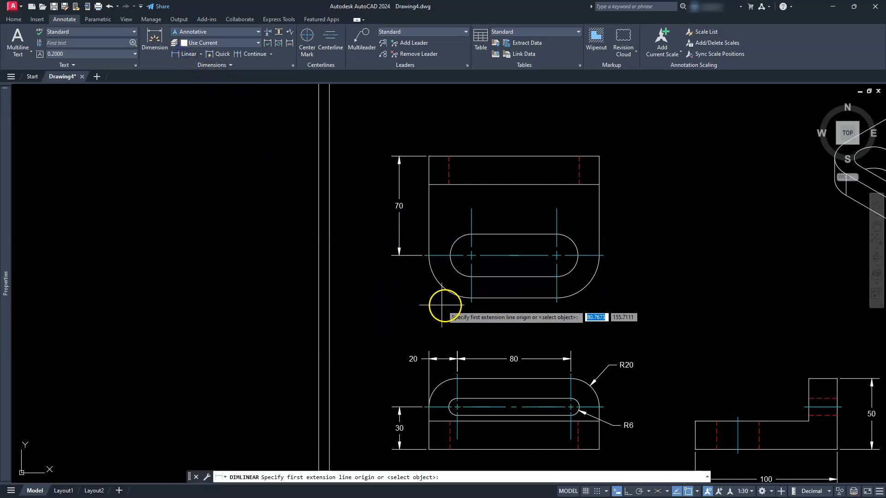
pyautogui.click(471, 305)
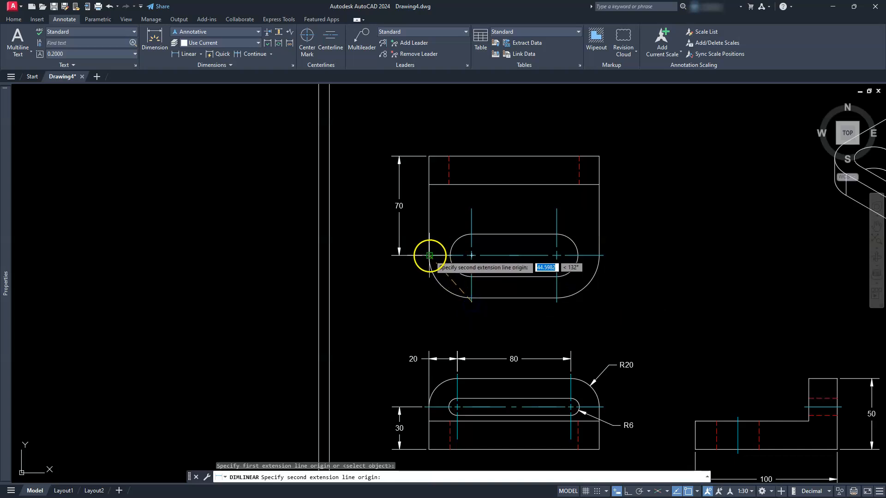
pyautogui.click(431, 255)
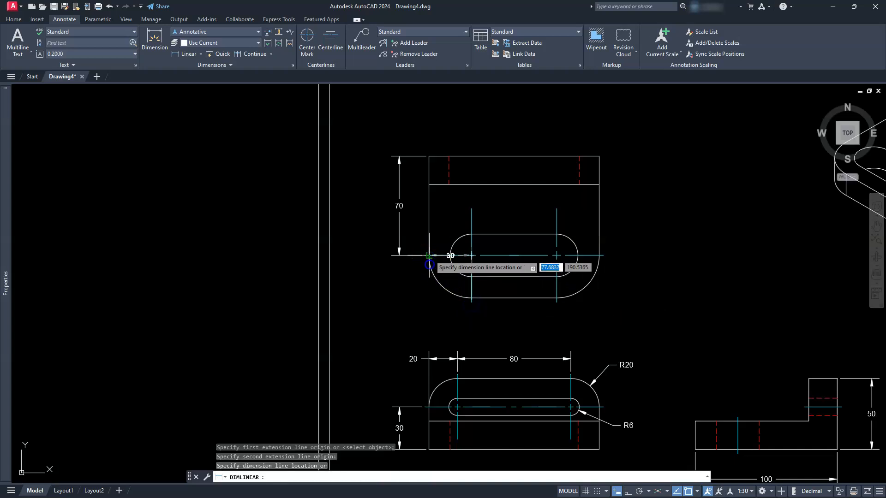
pyautogui.click(446, 318)
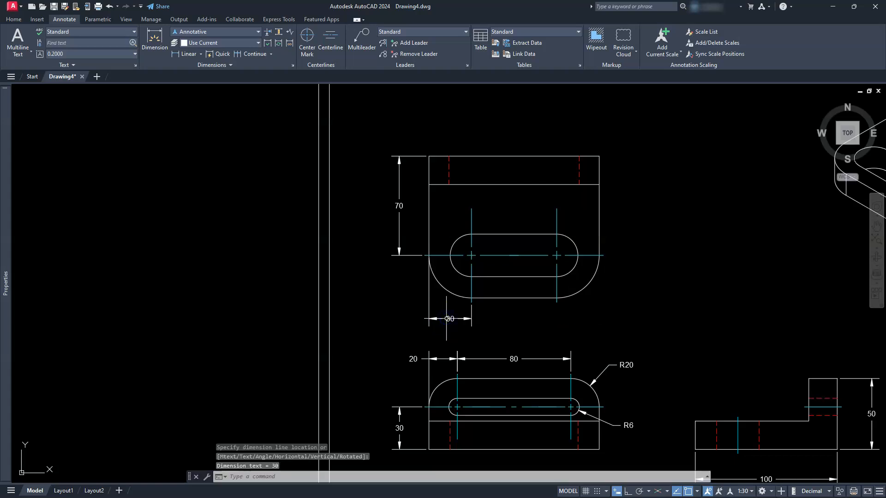
# - Add a linear dimension between the top view slot's two center marks, aligned with the adjacent edge-to-center dimension below the view
pyautogui.scroll(4, 448, 319)
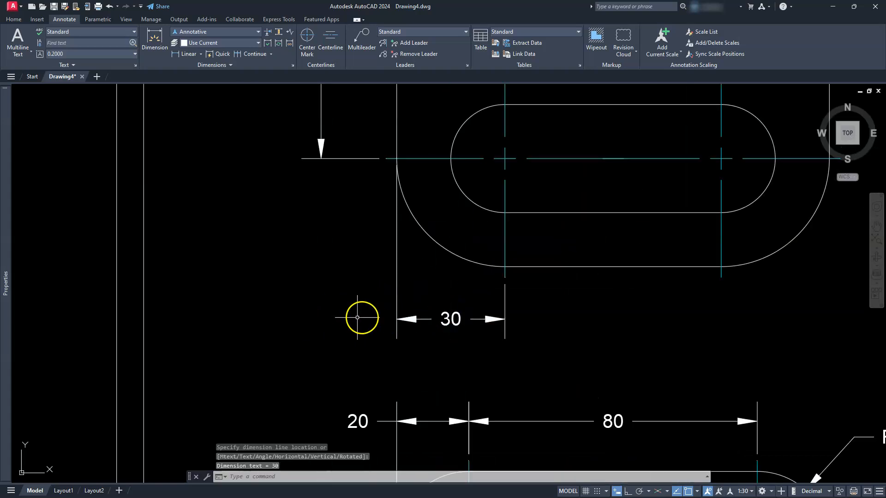
pyautogui.scroll(-2, 314, 319)
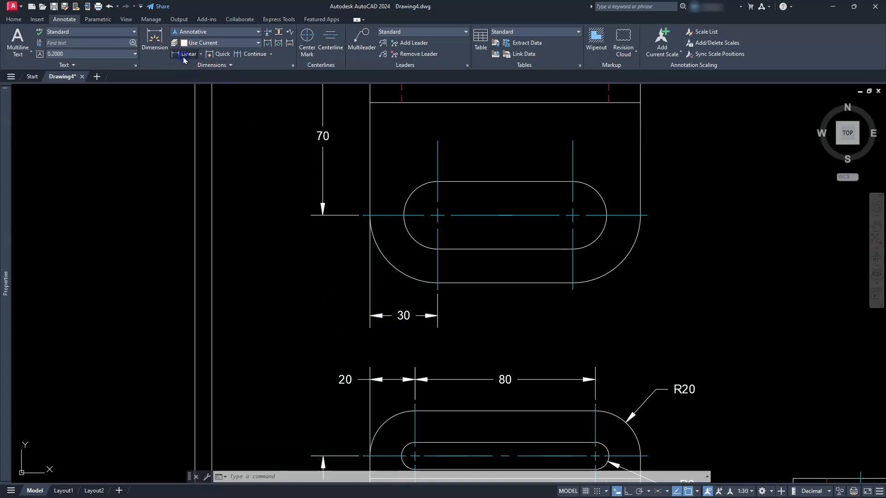
pyautogui.click(438, 290)
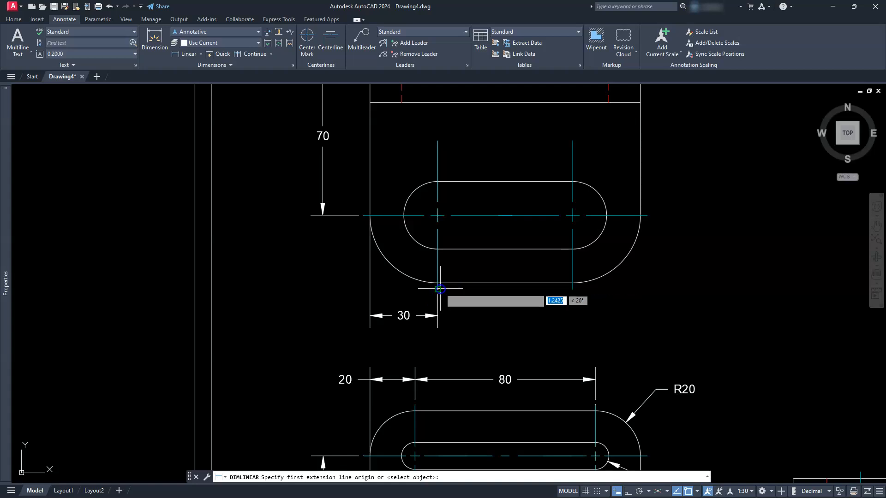
pyautogui.click(573, 290)
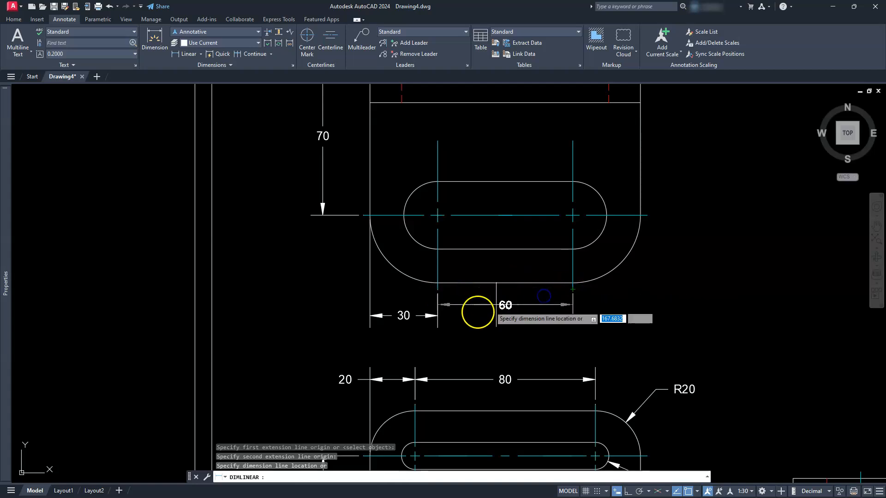
pyautogui.click(437, 315)
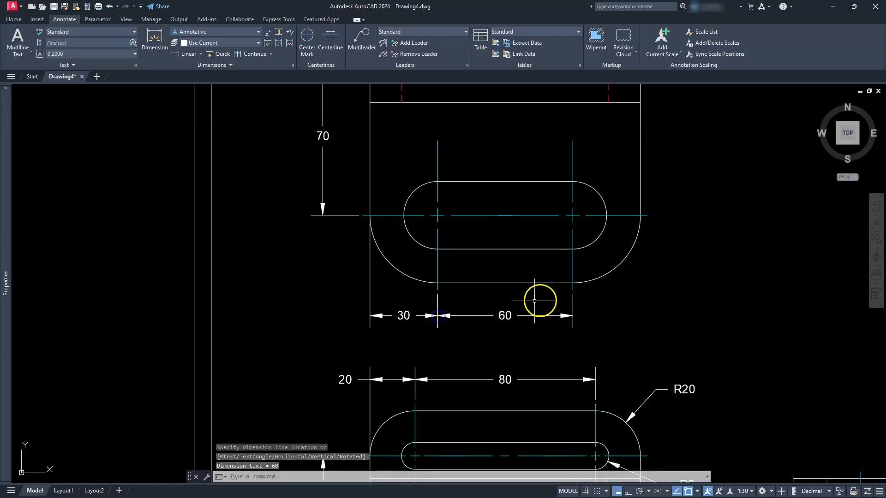
pyautogui.press('Escape')
pyautogui.press('Escape')
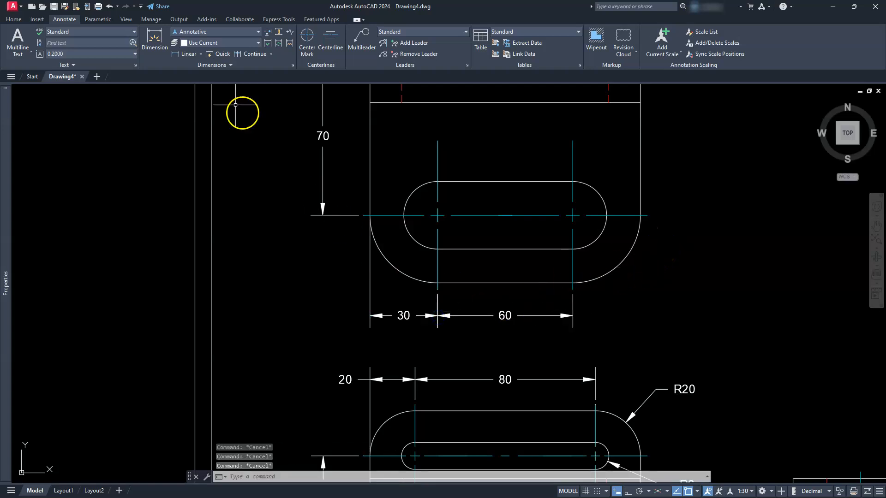
# - Add a radius dimension to the top view's lower-left rounded corner, placed outside the view
pyautogui.click(200, 55)
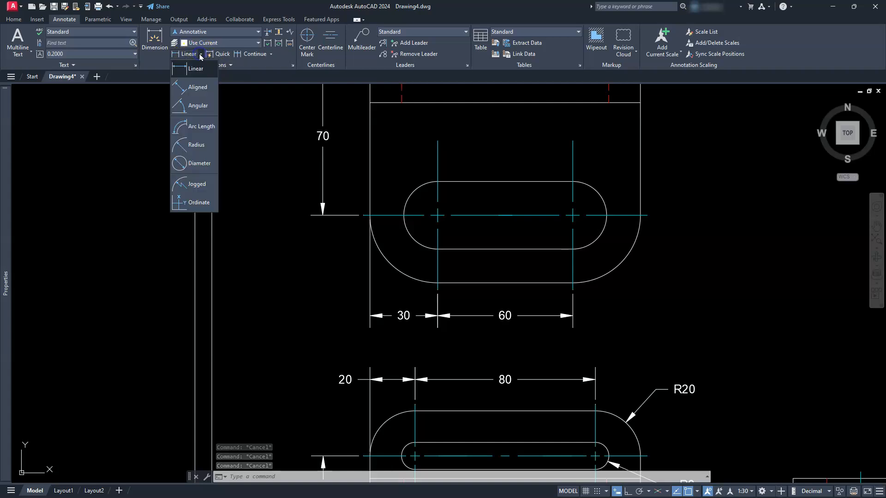
pyautogui.click(196, 145)
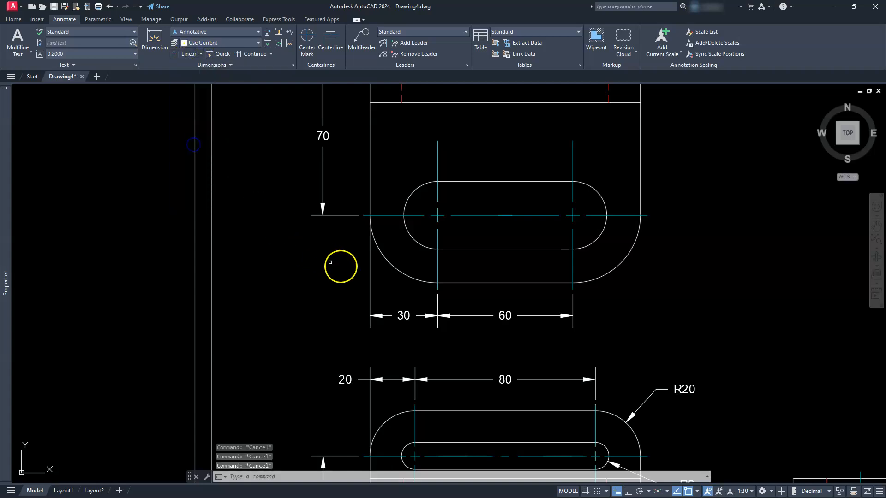
pyautogui.click(389, 264)
pyautogui.click(337, 295)
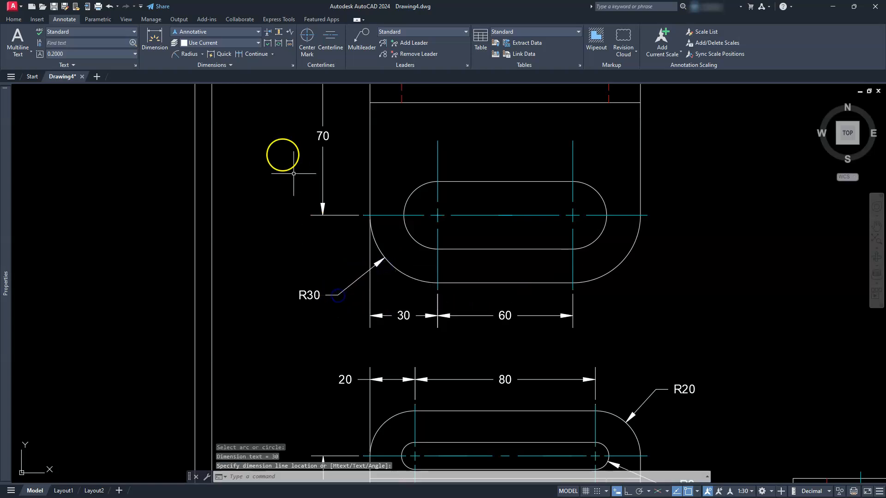
# - Add a radius dimension to the right end arc of the top view's slot, placed outside the view at lower right
pyautogui.press('Return')
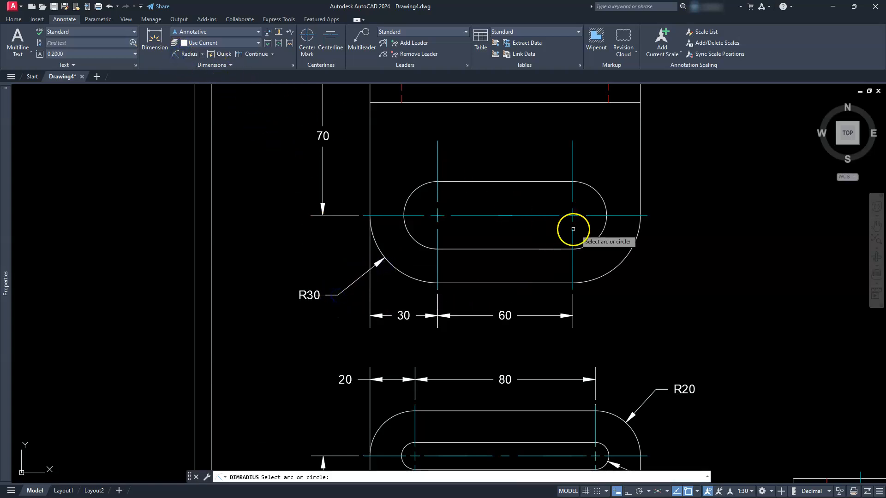
pyautogui.click(602, 235)
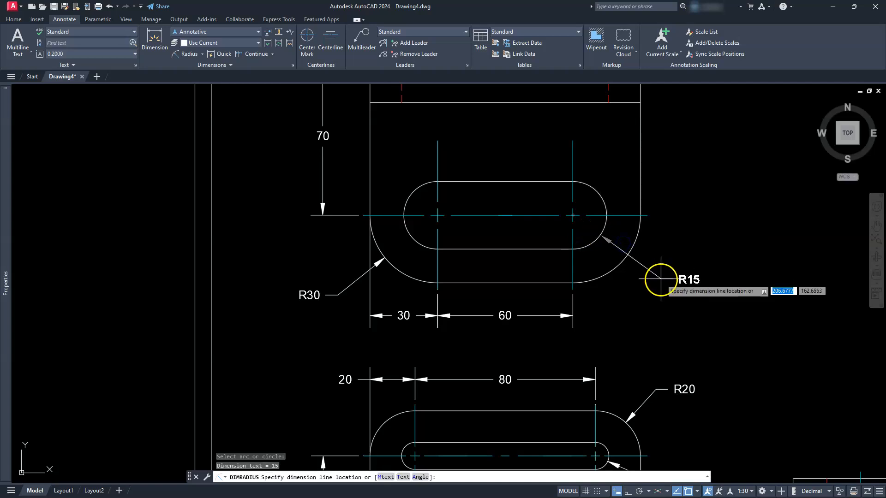
pyautogui.click(661, 278)
pyautogui.scroll(-2, 575, 247)
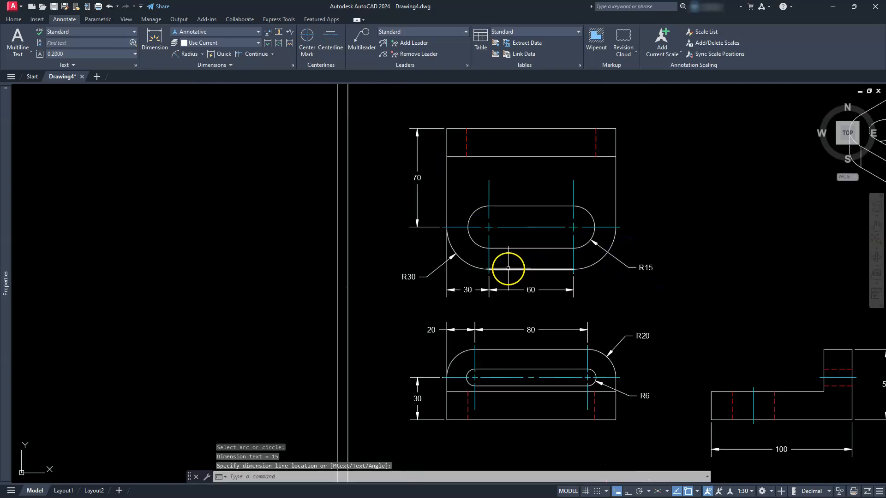
pyautogui.press('Escape')
pyautogui.press('Escape')
pyautogui.press('Escape')
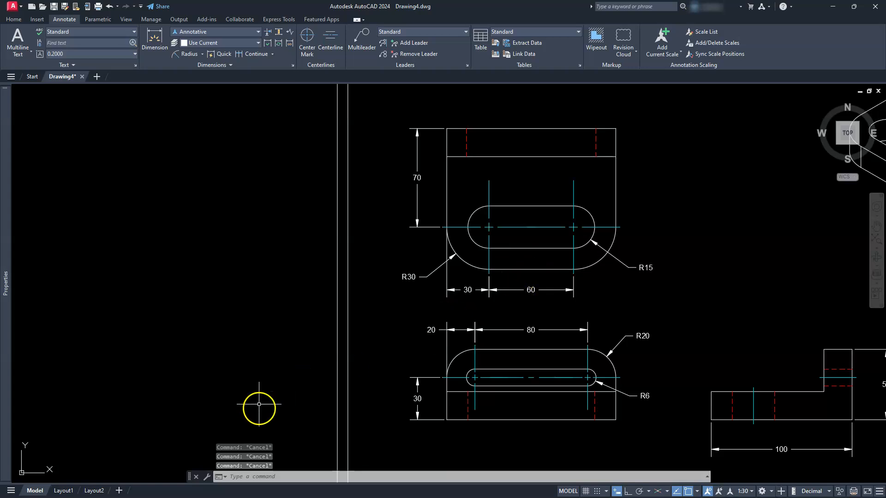
# - Select the four radius dimensions on the top and front views and set their dimension prefix to 2X
pyautogui.click(639, 355)
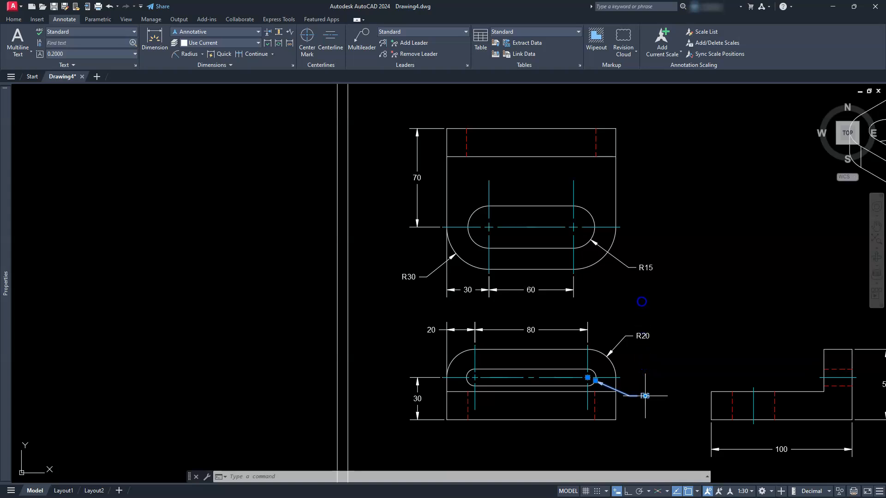
pyautogui.click(601, 293)
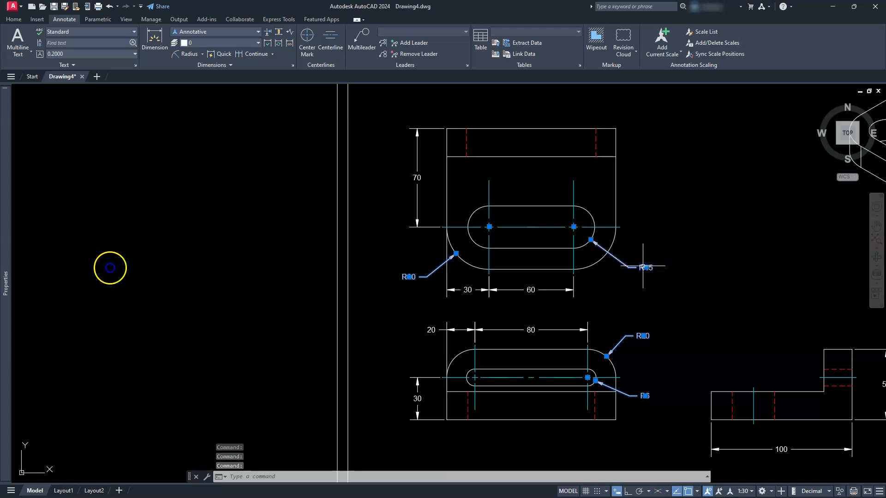
pyautogui.click(8, 262)
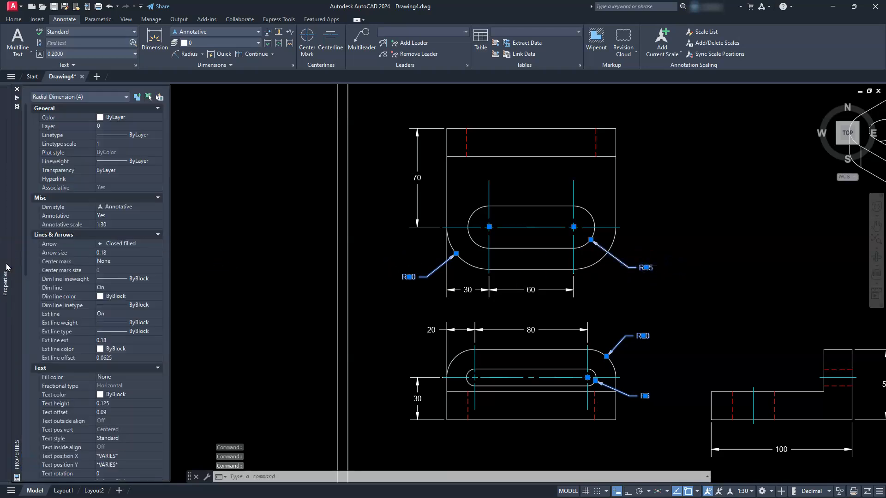
pyautogui.scroll(-8, 113, 358)
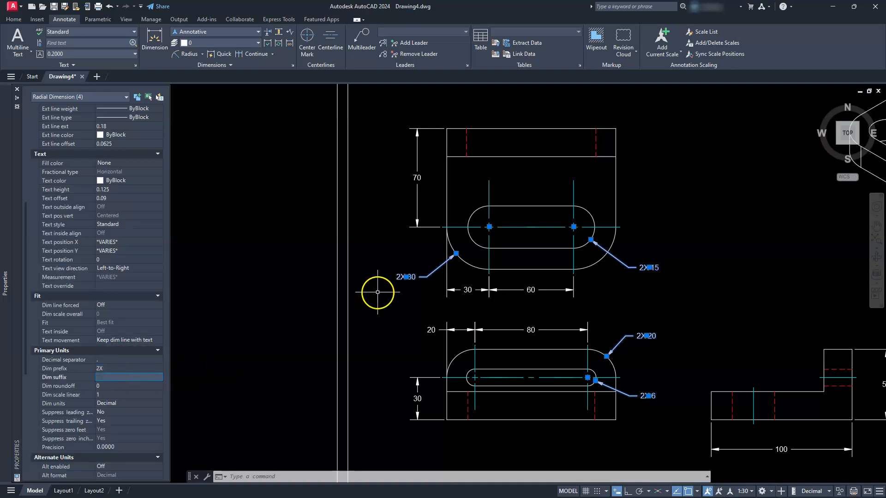
# - Change the dimension prefix of the four selected radius dimensions to "2X R" and clear the selection
pyautogui.scroll(2, 386, 279)
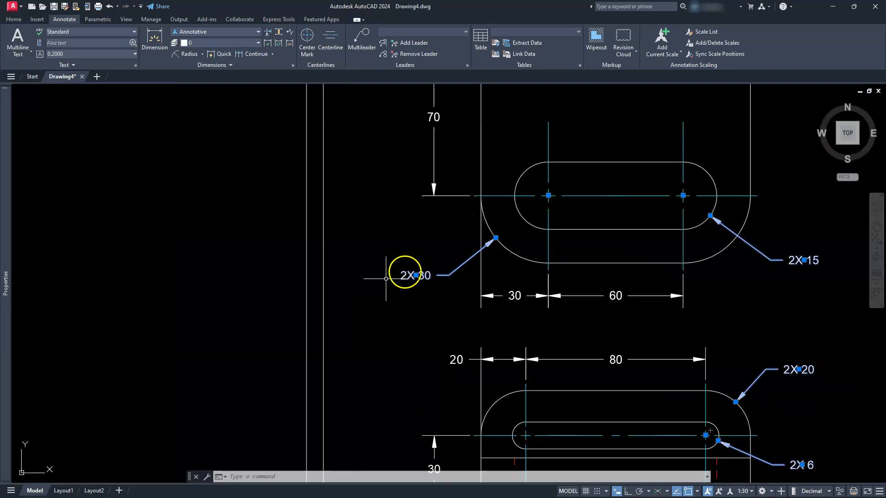
pyautogui.scroll(2, 410, 272)
pyautogui.moveTo(11, 325)
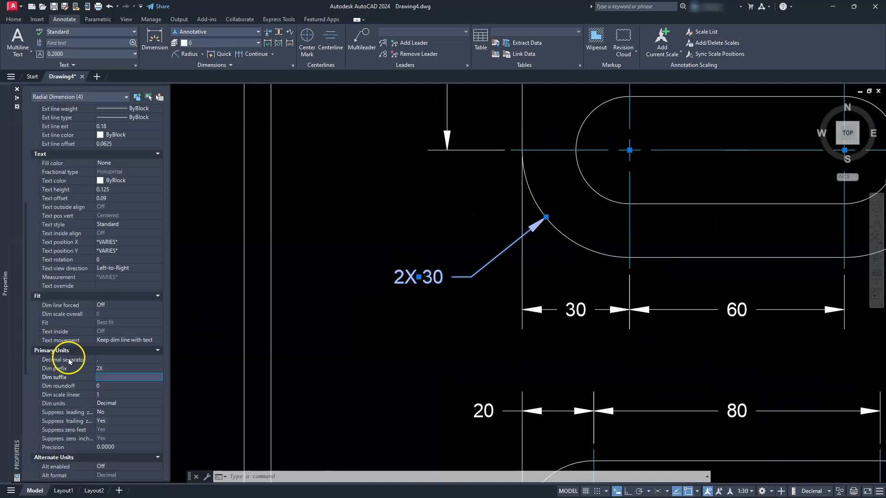
pyautogui.click(107, 366)
pyautogui.click(109, 365)
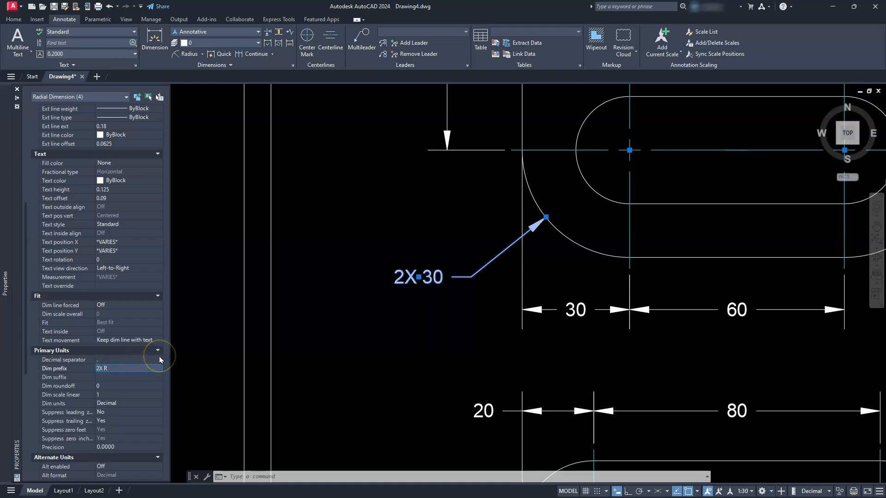
pyautogui.write('R')
pyautogui.press('Return')
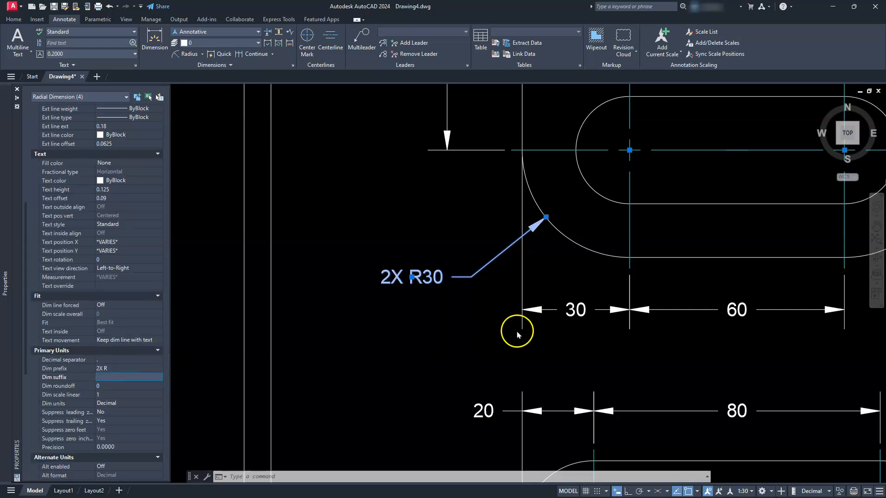
pyautogui.scroll(-1, 429, 312)
pyautogui.press('Escape')
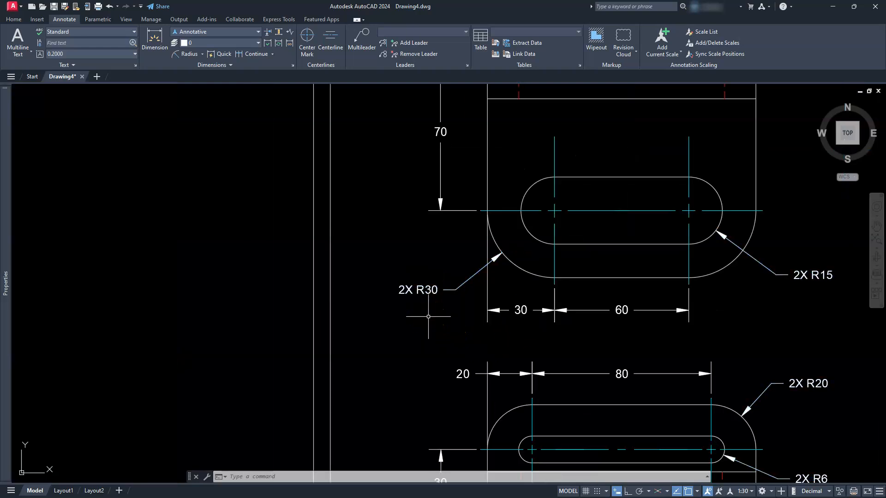
pyautogui.moveTo(510, 322); pyautogui.dragTo(440, 254, button='middle')
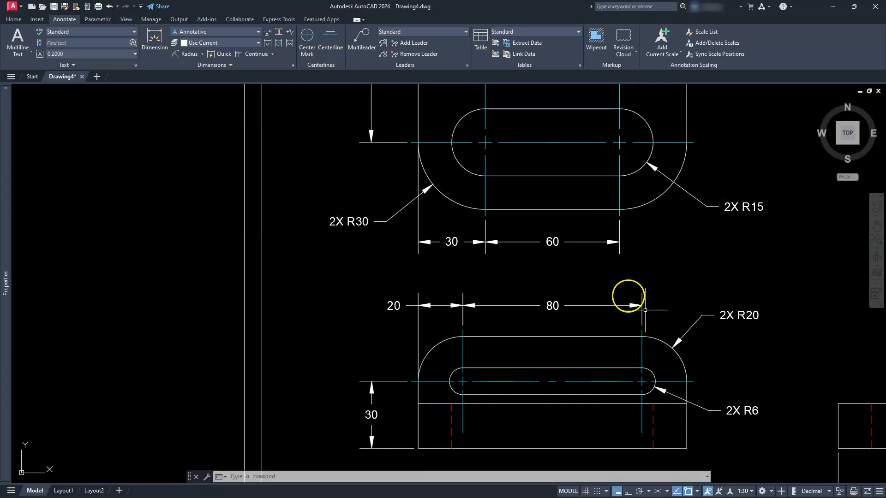
pyautogui.scroll(-2, 621, 294)
pyautogui.moveTo(627, 292); pyautogui.dragTo(509, 293, button='middle')
pyautogui.middleClick(708, 229)
pyautogui.middleClick(707, 229)
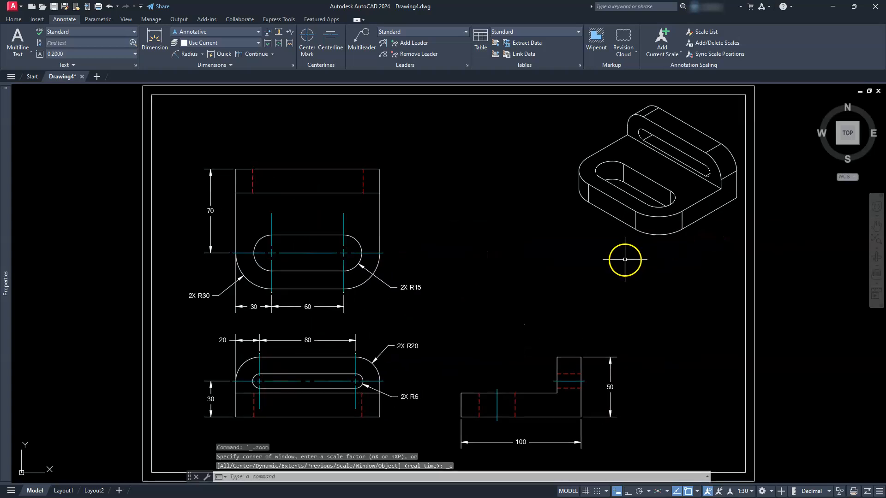